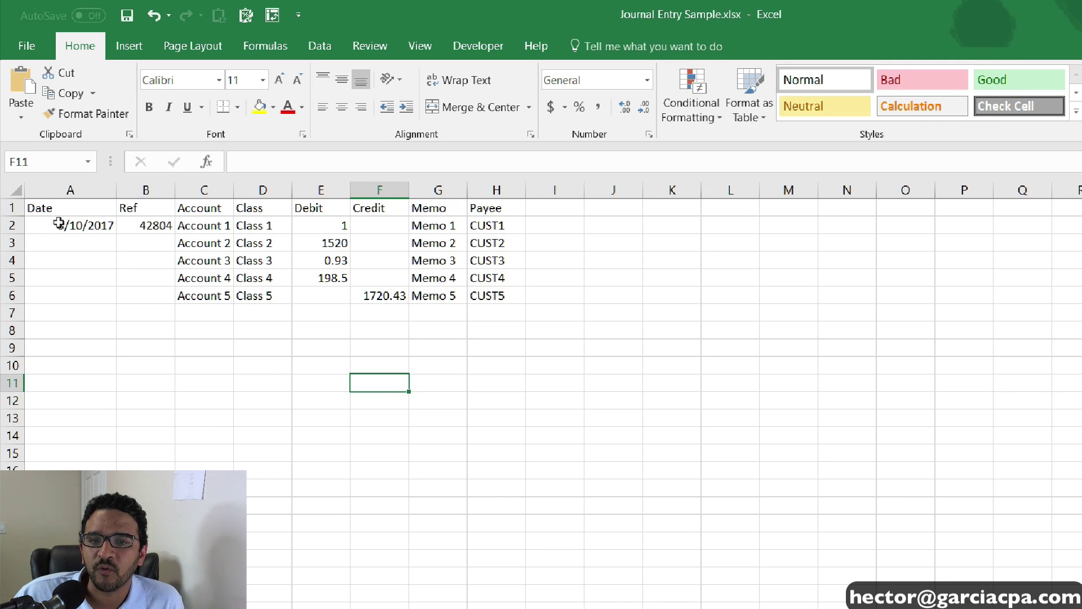
{"action": "left_click_drag", "start_coordinate": [58, 225], "coordinate": [489, 299]}
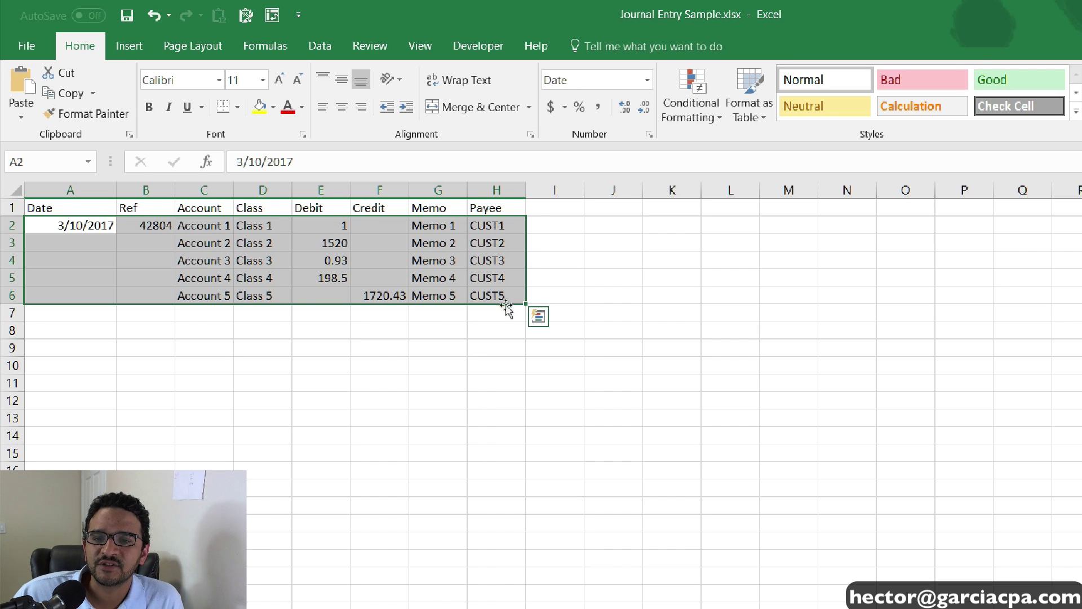
{"action": "left_click", "coordinate": [321, 330]}
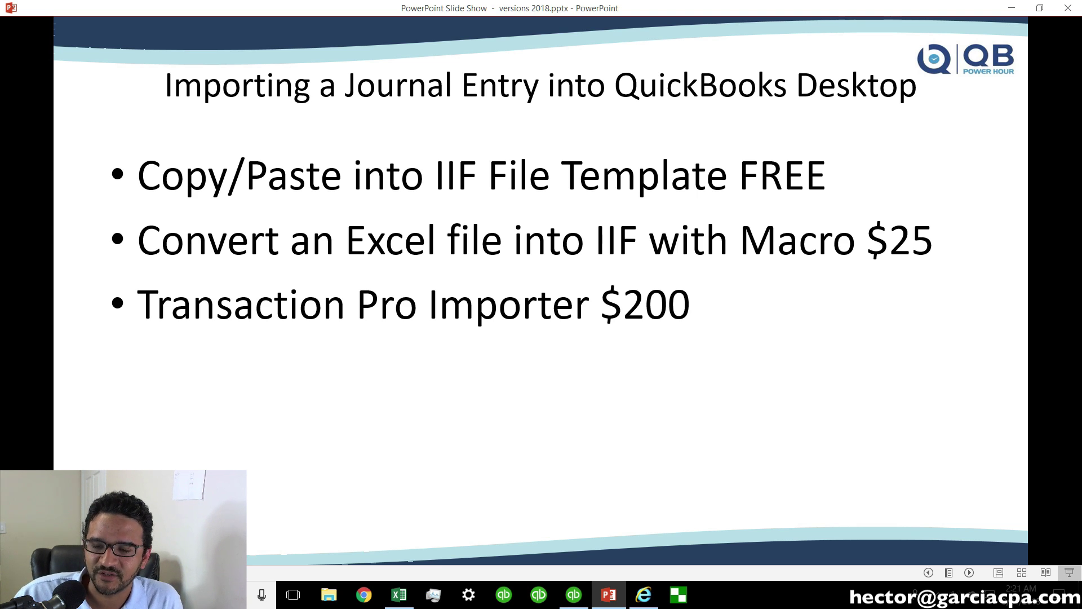
Open the JETEMPLATE link from the presentation's IIF file template slide and download JournalTemplate.IIF from Google Drive.
{"action": "key", "text": "Right"}
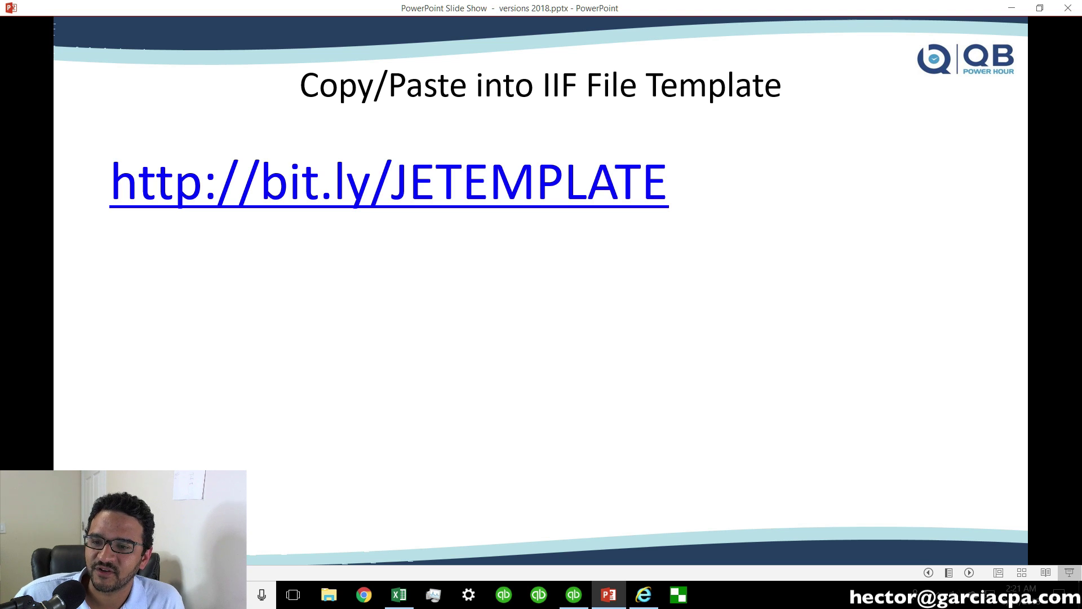
{"action": "left_click", "coordinate": [529, 195]}
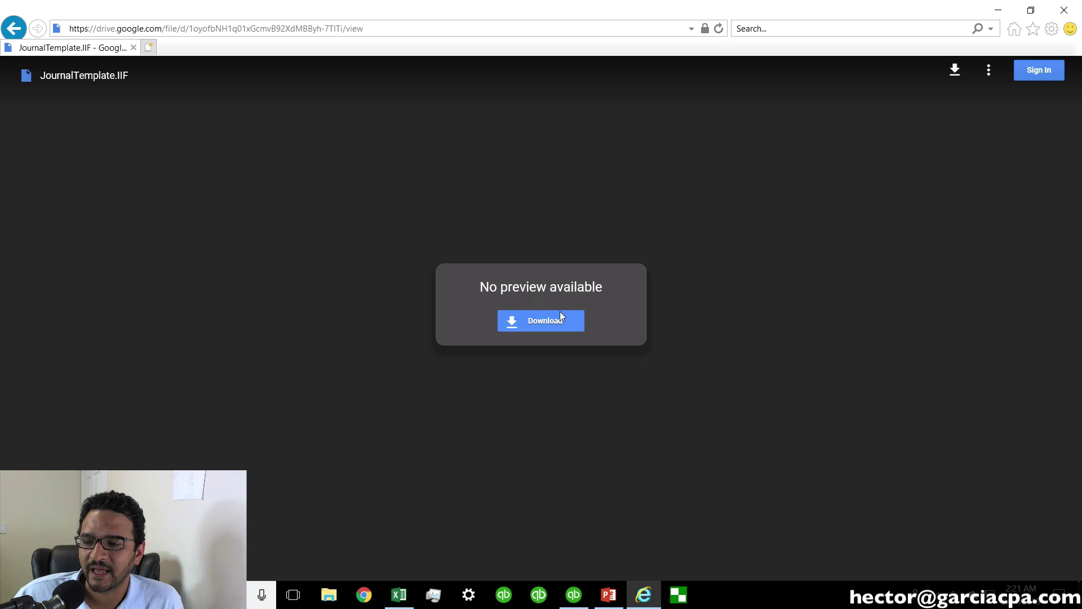
{"action": "left_click", "coordinate": [532, 327]}
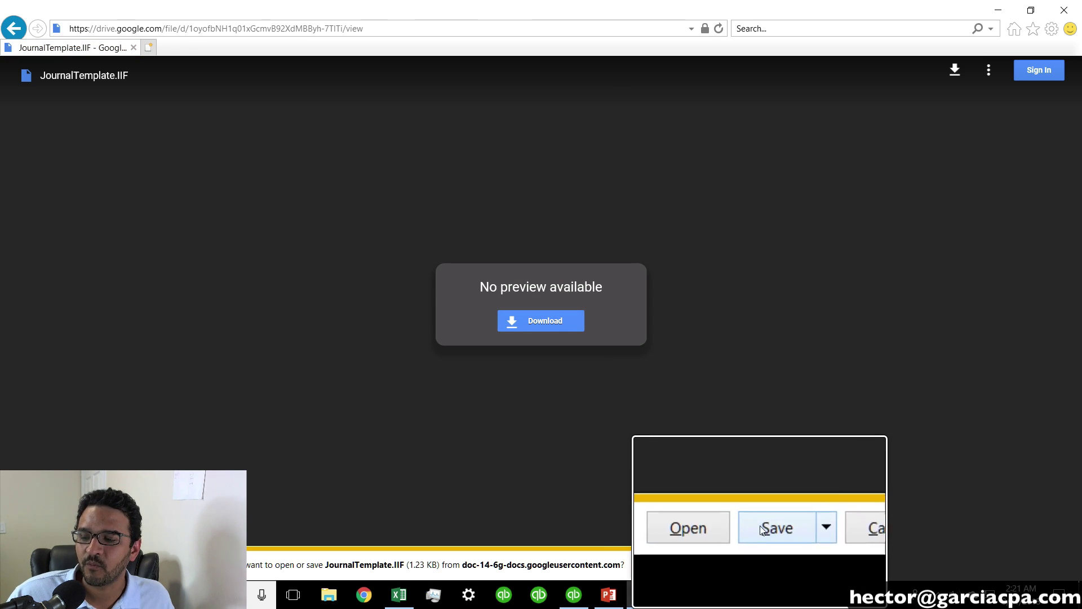
Minimize the open windows and move the JournalTemplate.IIF file to the free desktop area near versions 2018.pptx.
{"action": "left_click", "coordinate": [999, 14]}
{"action": "left_click", "coordinate": [1000, 13]}
{"action": "left_click", "coordinate": [1002, 8]}
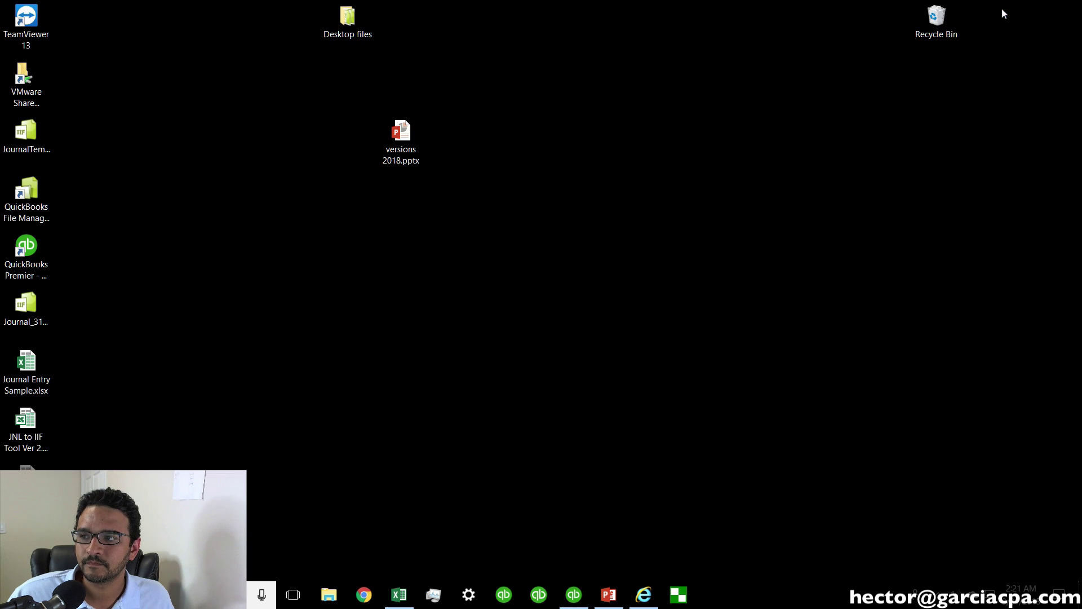
{"action": "left_click", "coordinate": [34, 133]}
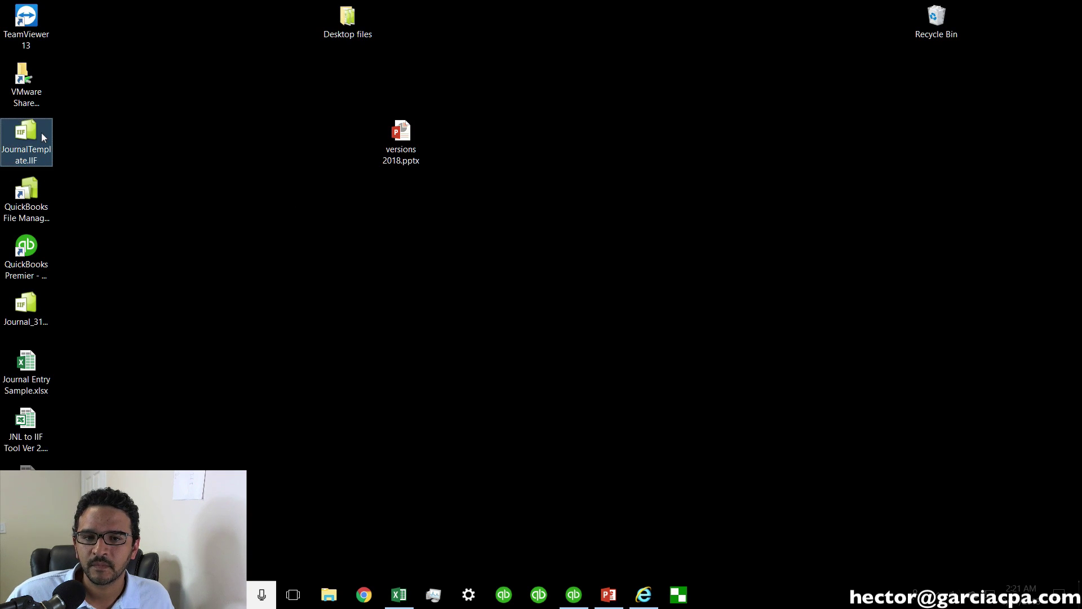
{"action": "left_click_drag", "start_coordinate": [25, 135], "coordinate": [243, 138]}
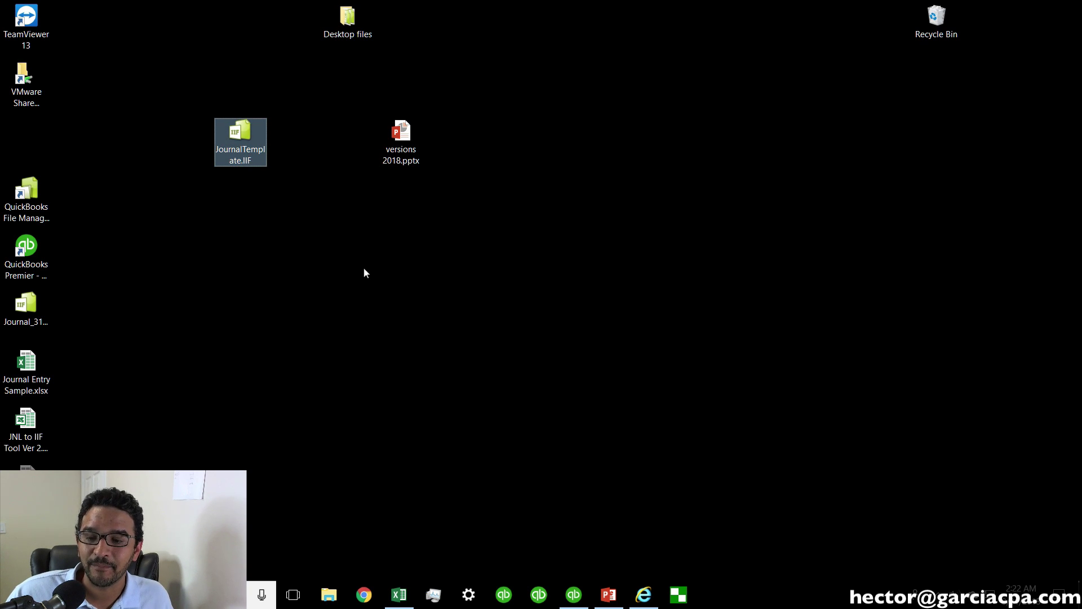
Switch to Excel, create a blank workbook, and shrink its window so the JournalTemplate.IIF desktop file stays uncovered.
{"action": "left_click", "coordinate": [399, 595]}
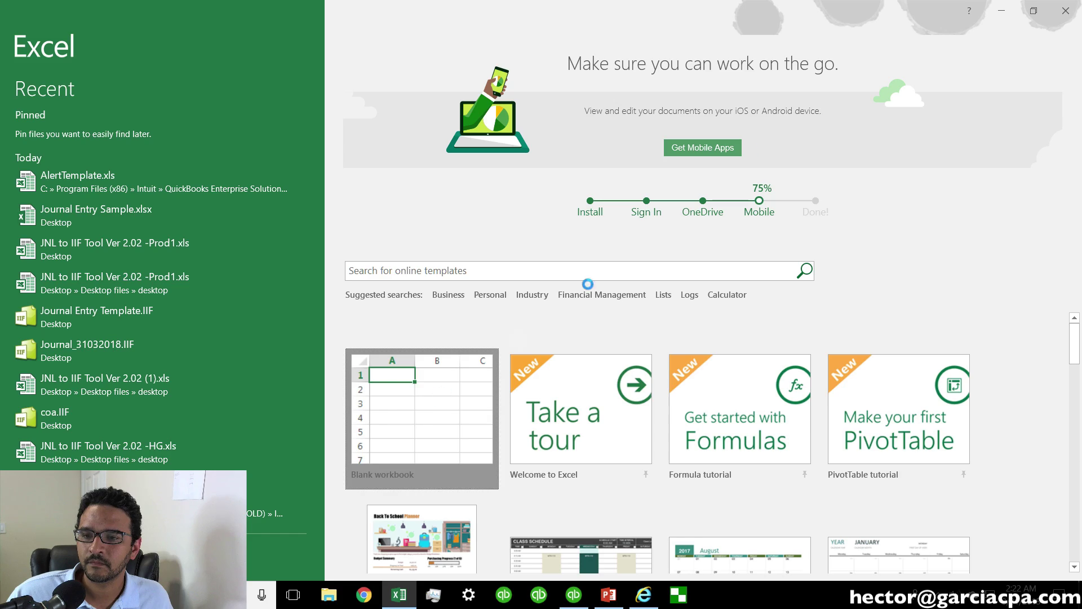
{"action": "left_click", "coordinate": [439, 396]}
{"action": "left_click", "coordinate": [1033, 11]}
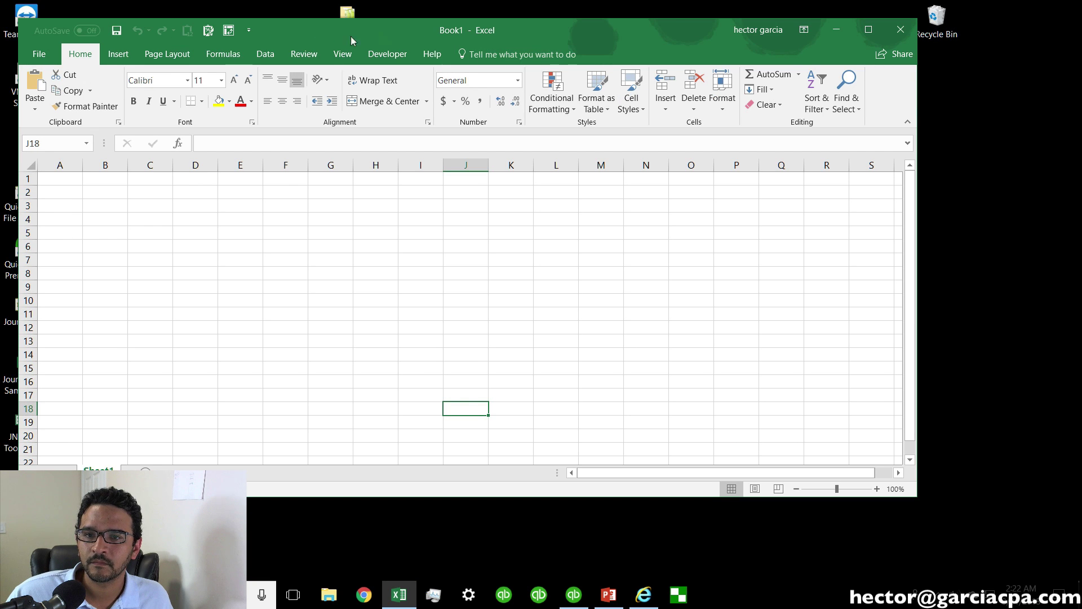
{"action": "left_click_drag", "start_coordinate": [15, 17], "coordinate": [164, 36]}
{"action": "left_click_drag", "start_coordinate": [462, 53], "coordinate": [627, 44]}
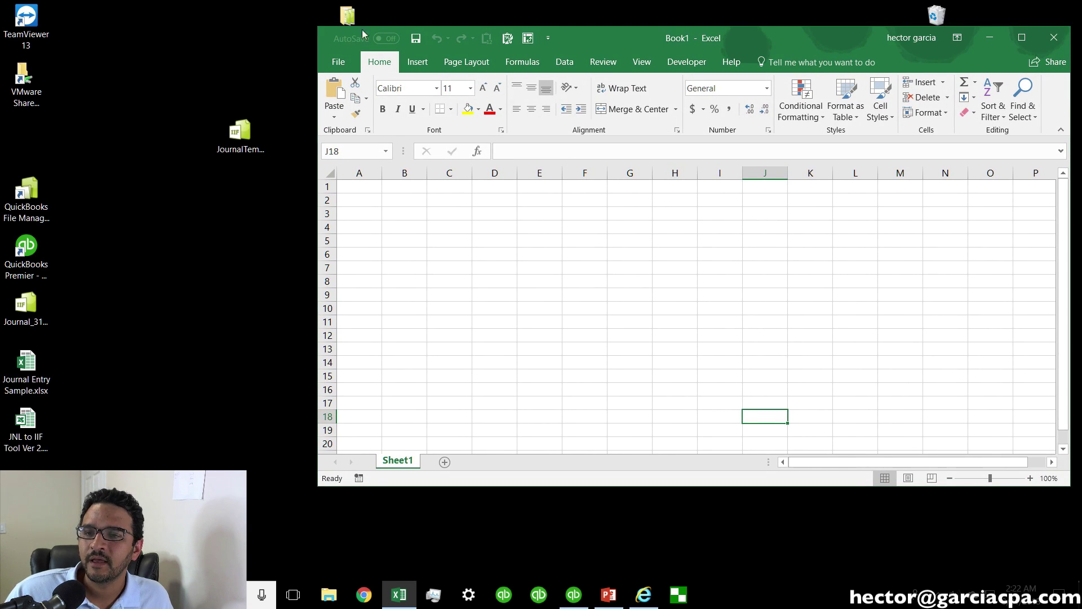
{"action": "left_click_drag", "start_coordinate": [317, 26], "coordinate": [478, 49]}
{"action": "left_click_drag", "start_coordinate": [888, 54], "coordinate": [815, 53]}
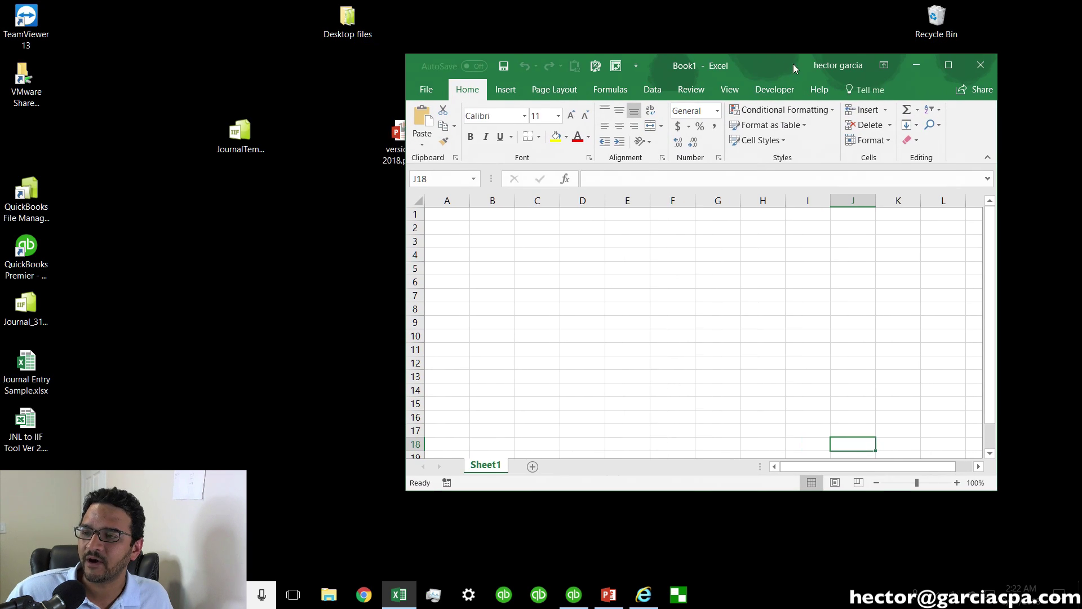
Open JournalTemplate.IIF from the desktop in Excel and move its window away from the blank workbook.
{"action": "left_click", "coordinate": [242, 138]}
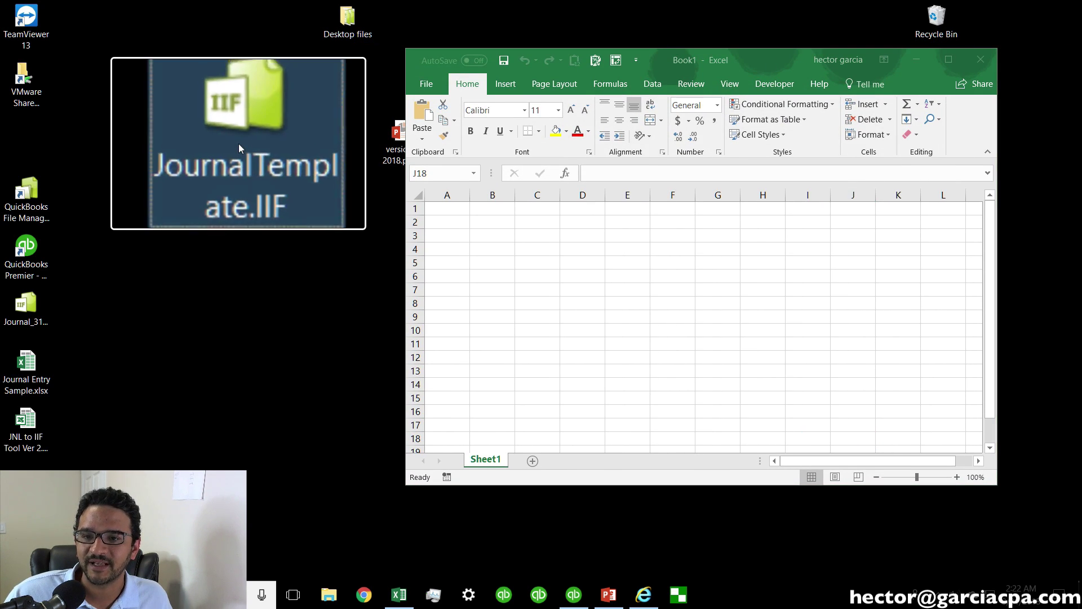
{"action": "left_click_drag", "start_coordinate": [240, 136], "coordinate": [284, 223]}
{"action": "left_click", "coordinate": [242, 132]}
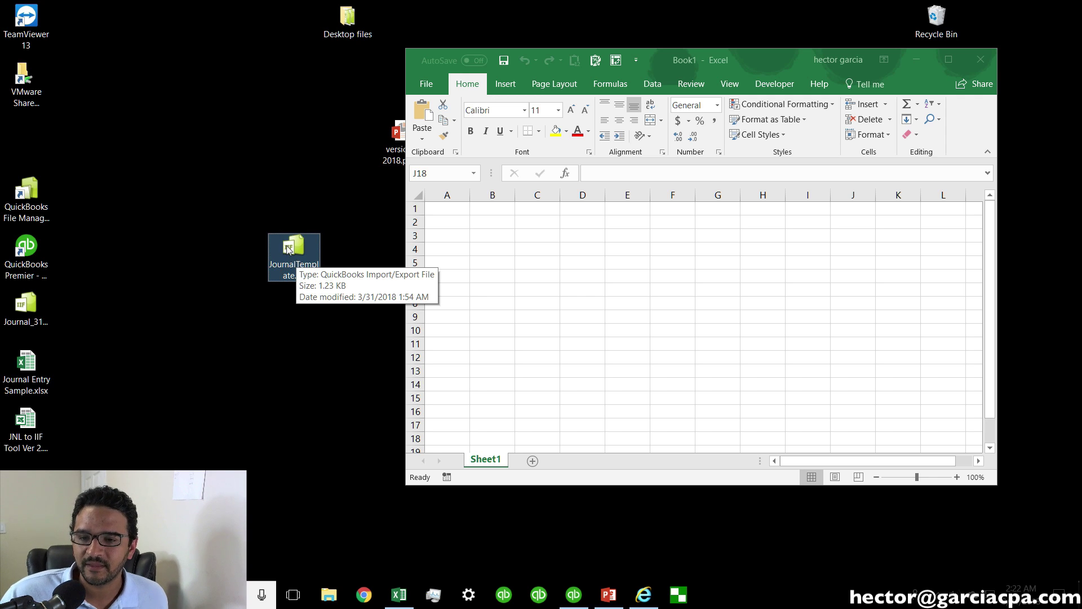
{"action": "left_click_drag", "start_coordinate": [302, 255], "coordinate": [556, 258]}
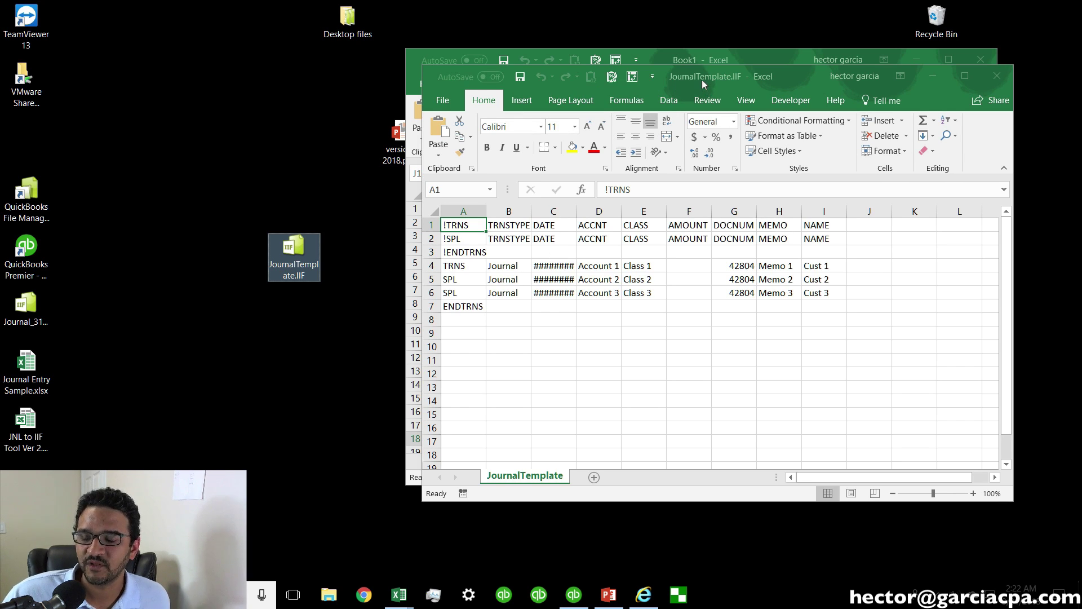
{"action": "left_click_drag", "start_coordinate": [702, 79], "coordinate": [431, 53]}
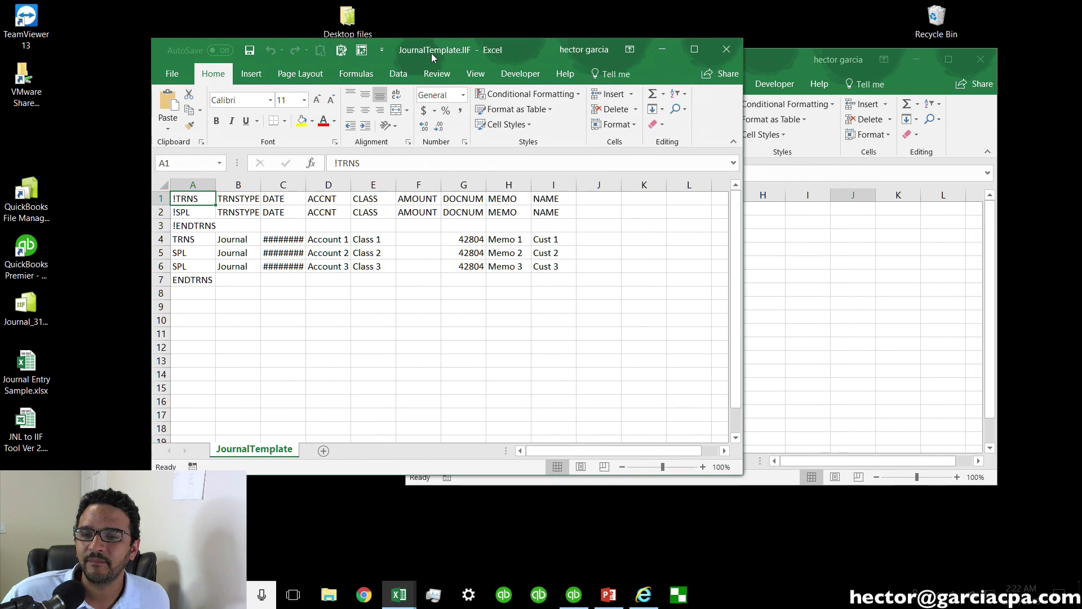
Autofit the DATE column of the journal template to show its full dates.
{"action": "mouse_move", "coordinate": [192, 185]}
{"action": "left_mouse_down"}
{"action": "mouse_move", "coordinate": [589, 186]}
{"action": "mouse_move", "coordinate": [554, 186]}
{"action": "left_mouse_up"}
{"action": "left_click", "coordinate": [376, 275]}
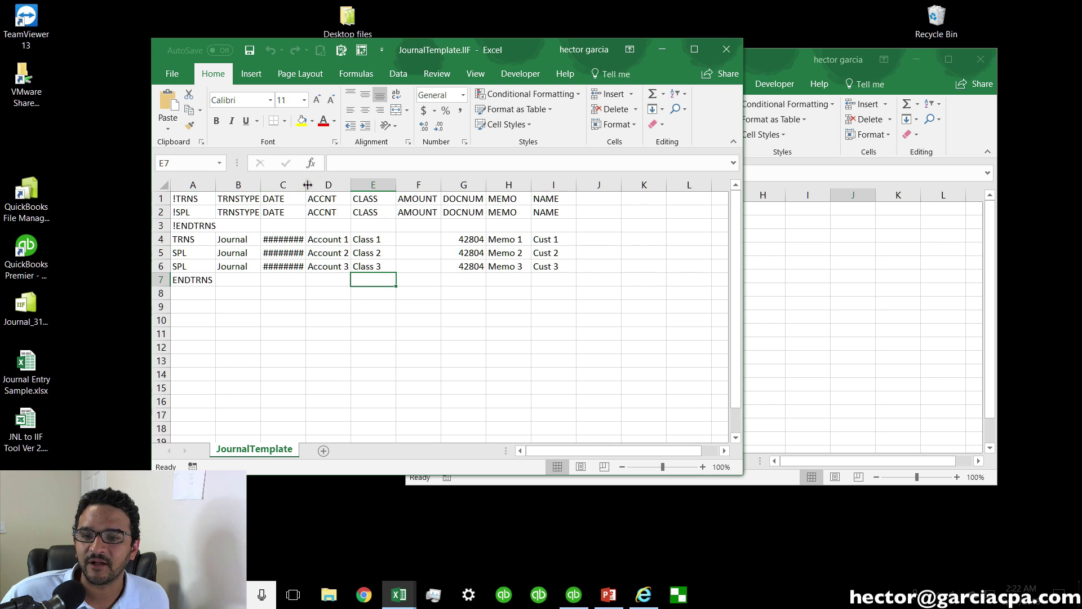
{"action": "double_click", "coordinate": [306, 184]}
{"action": "left_click", "coordinate": [359, 273]}
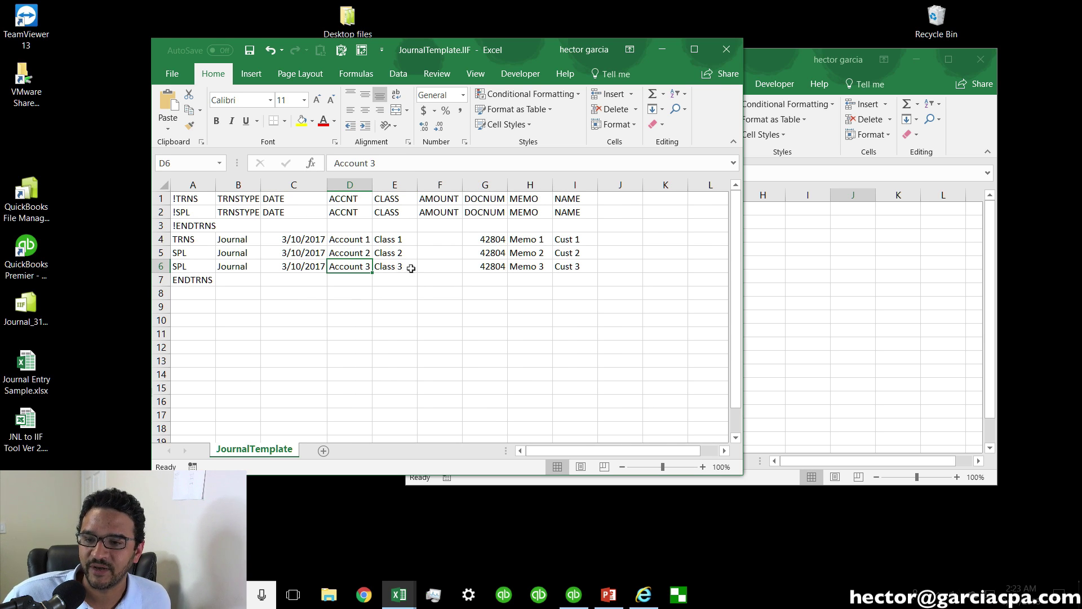
{"action": "left_click", "coordinate": [386, 308]}
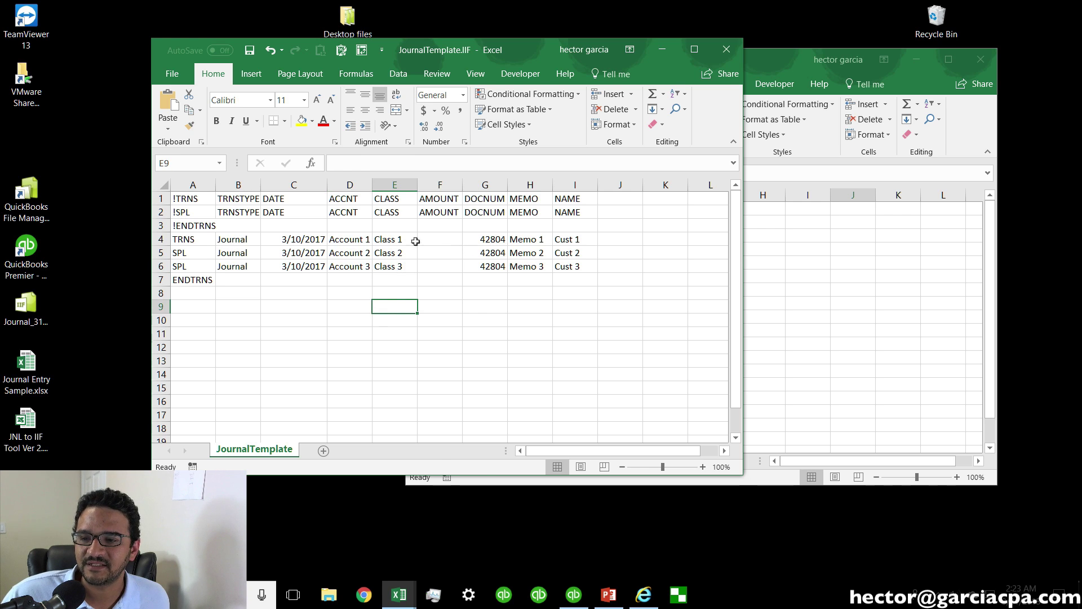
{"action": "left_click_drag", "start_coordinate": [247, 239], "coordinate": [583, 265]}
{"action": "left_click", "coordinate": [428, 263]}
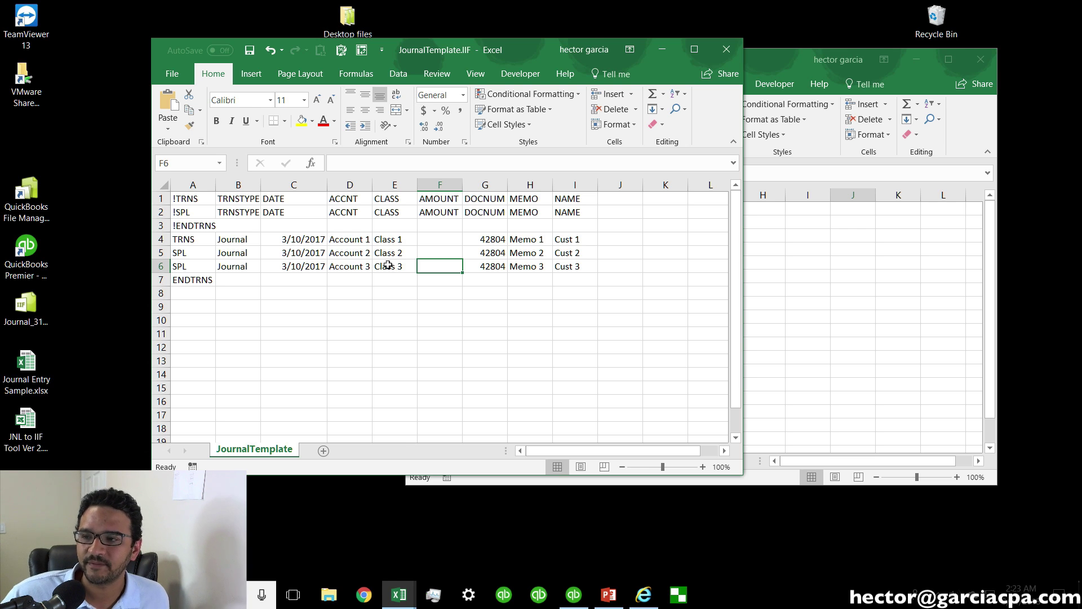
Close the blank workbook and open Journal Entry Sample.xlsx beside the JournalTemplate.IIF window.
{"action": "left_click", "coordinate": [980, 59]}
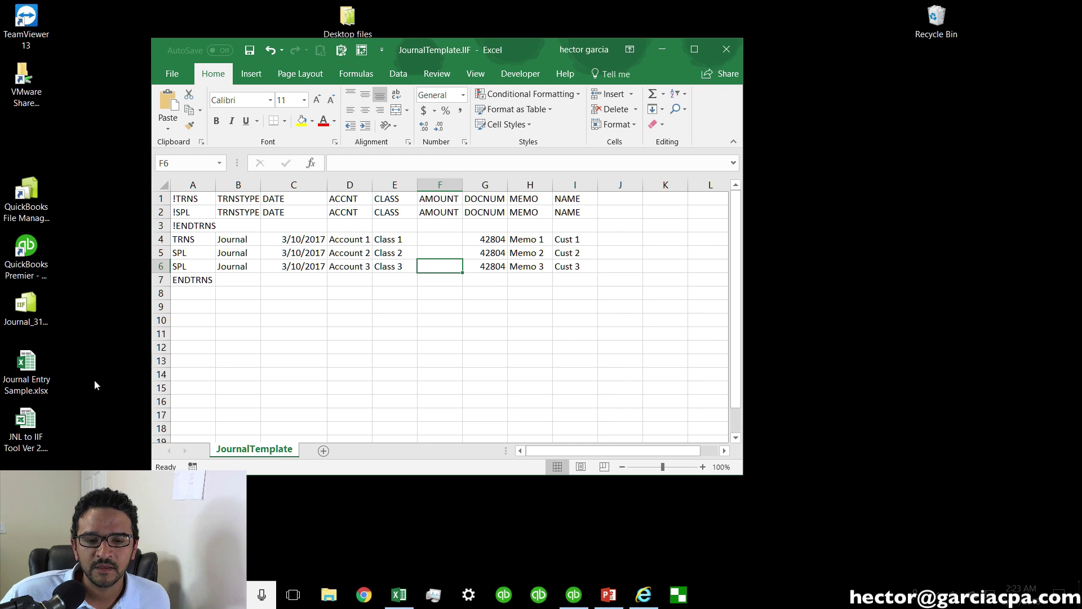
{"action": "double_click", "coordinate": [36, 378]}
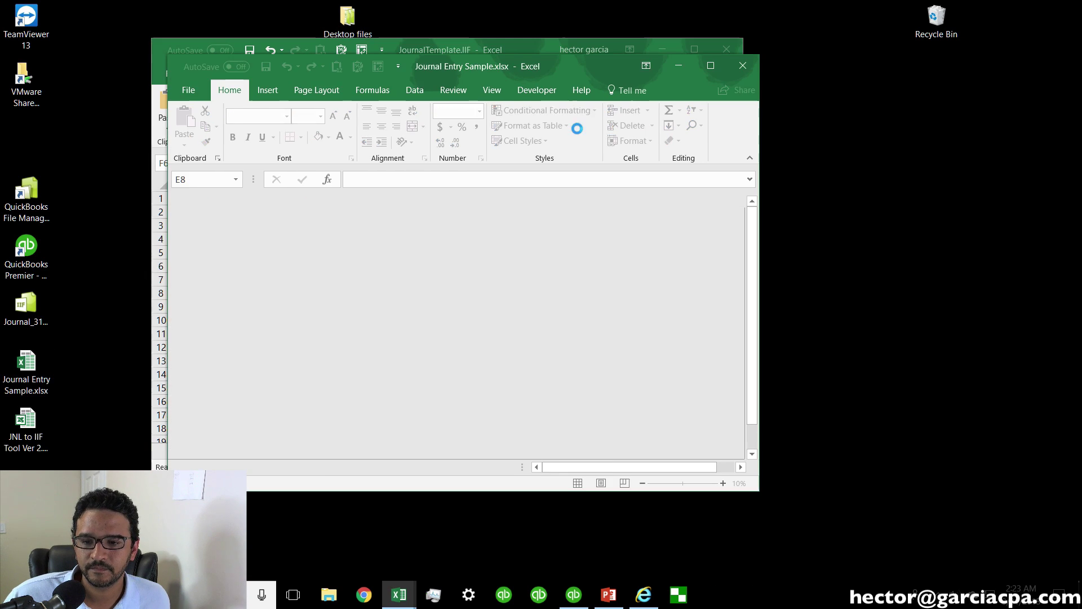
{"action": "left_click_drag", "start_coordinate": [481, 69], "coordinate": [744, 96]}
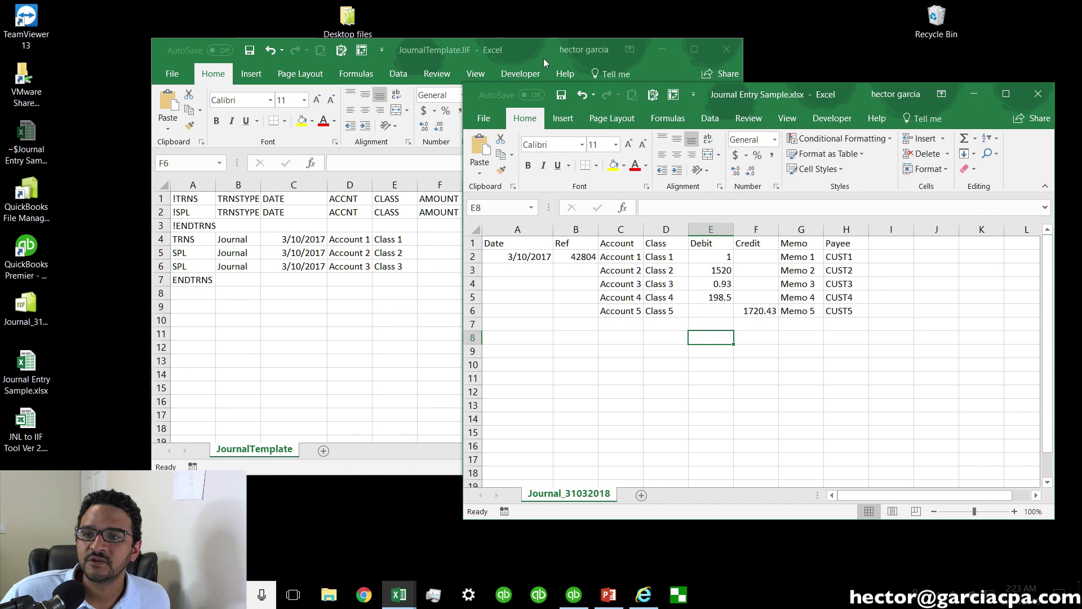
{"action": "left_click_drag", "start_coordinate": [485, 46], "coordinate": [354, 21]}
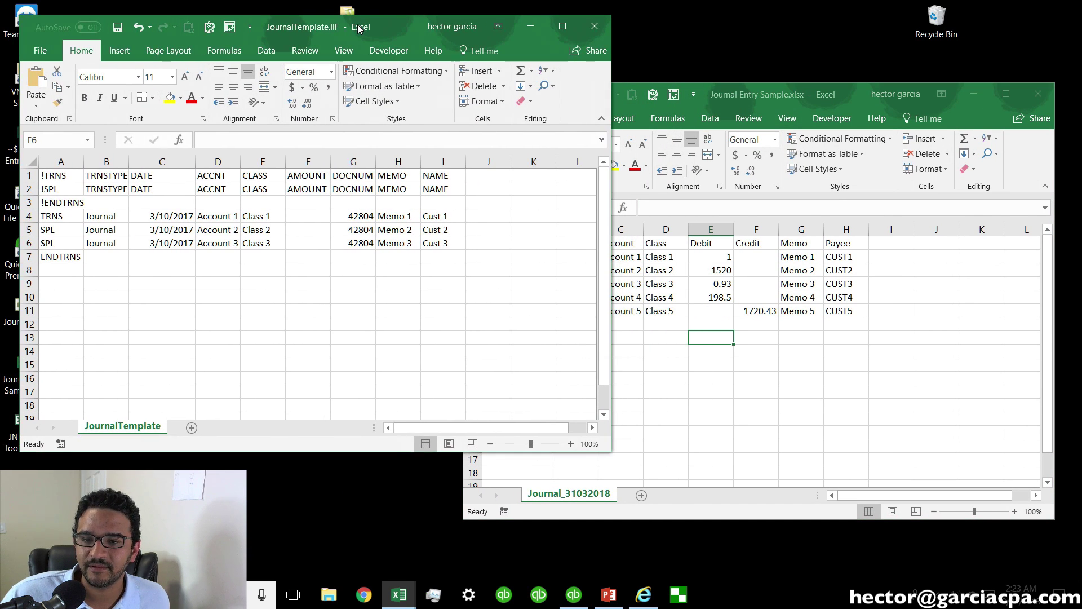
{"action": "left_click_drag", "start_coordinate": [59, 202], "coordinate": [107, 217]}
{"action": "left_click_drag", "start_coordinate": [204, 226], "coordinate": [449, 247]}
{"action": "left_click", "coordinate": [711, 338]}
{"action": "left_click_drag", "start_coordinate": [713, 97], "coordinate": [746, 91]}
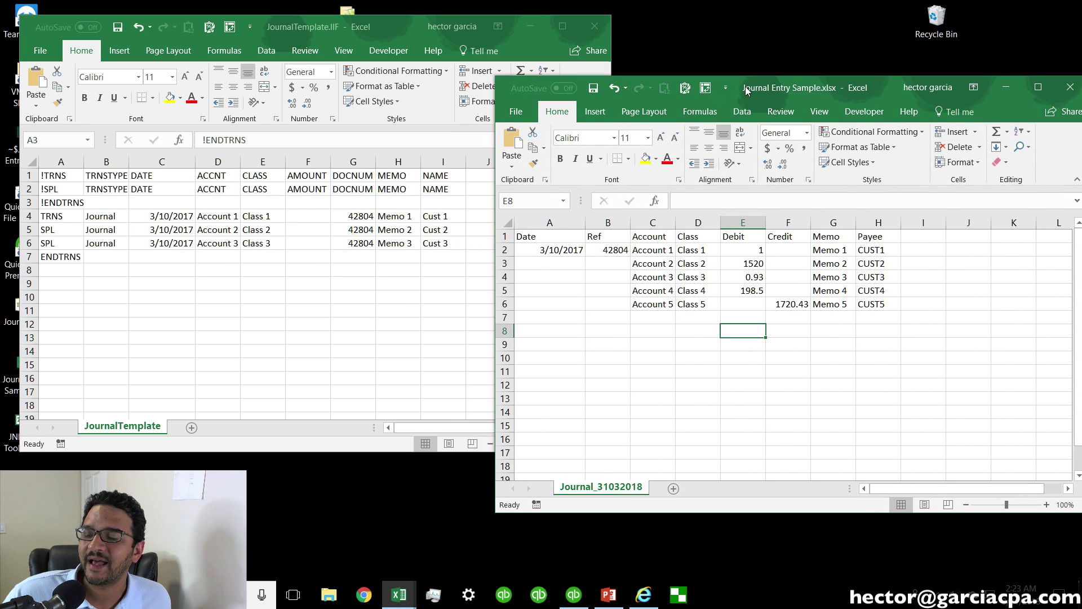
Compare the journal lines in the sample workbook with the template's TRNS row.
{"action": "left_click_drag", "start_coordinate": [609, 249], "coordinate": [895, 306]}
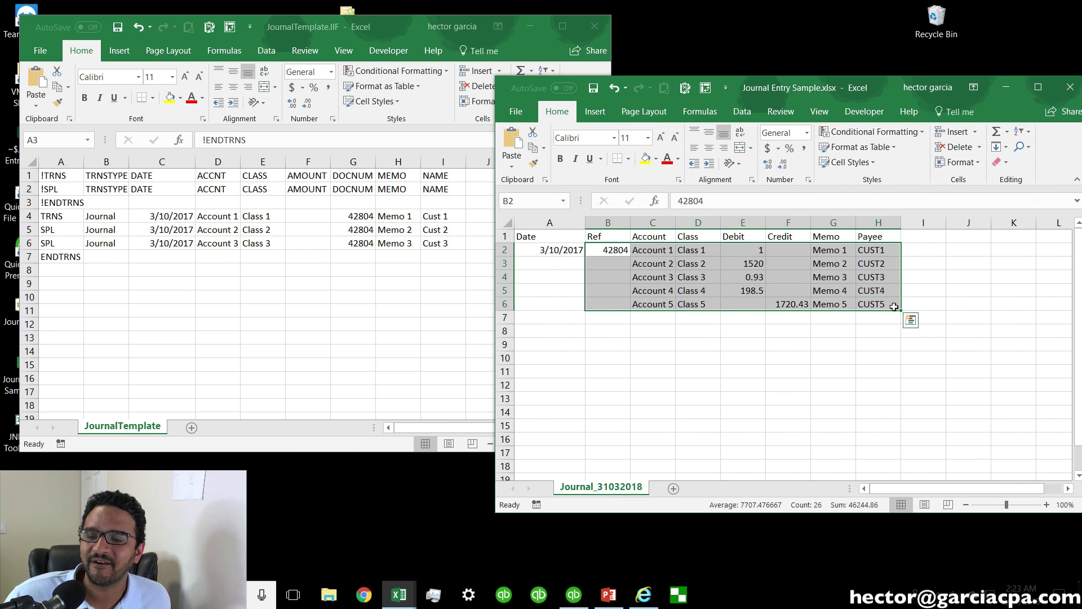
{"action": "left_click", "coordinate": [797, 329]}
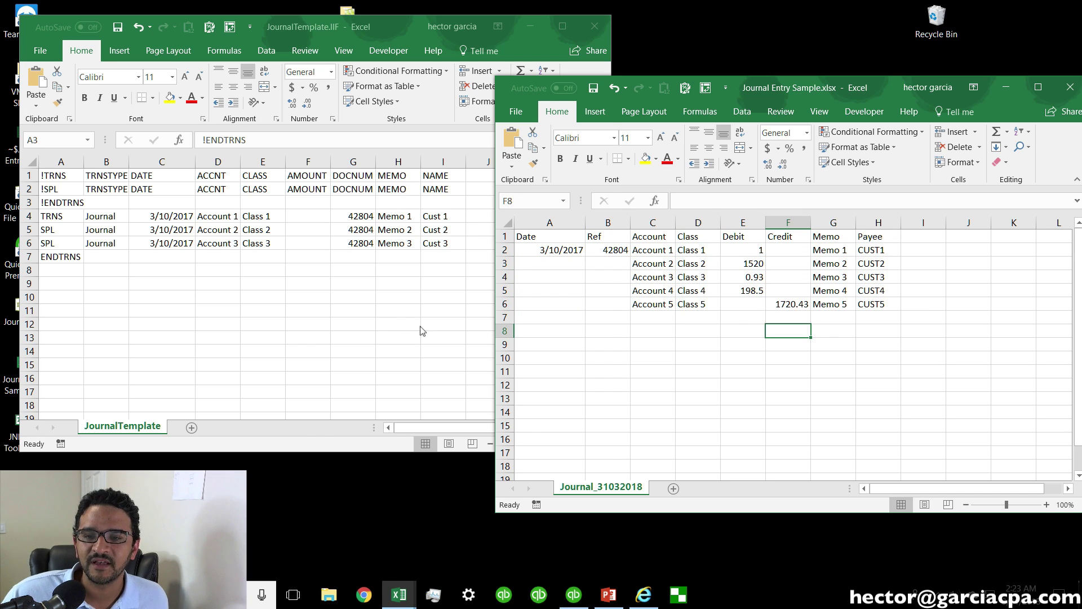
{"action": "left_click", "coordinate": [271, 293]}
{"action": "left_click", "coordinate": [76, 228]}
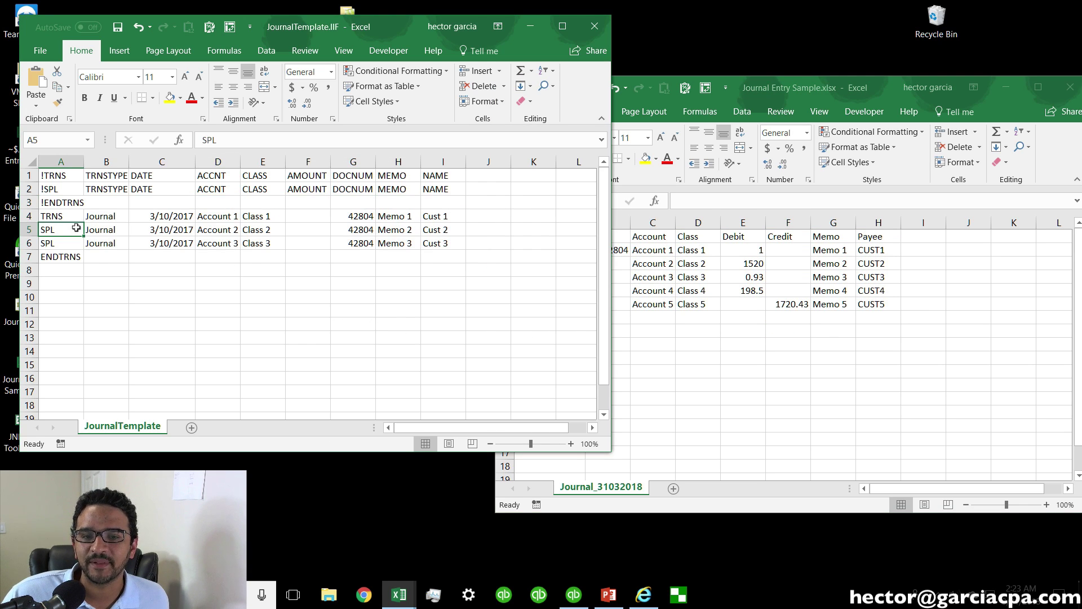
{"action": "left_click", "coordinate": [26, 216]}
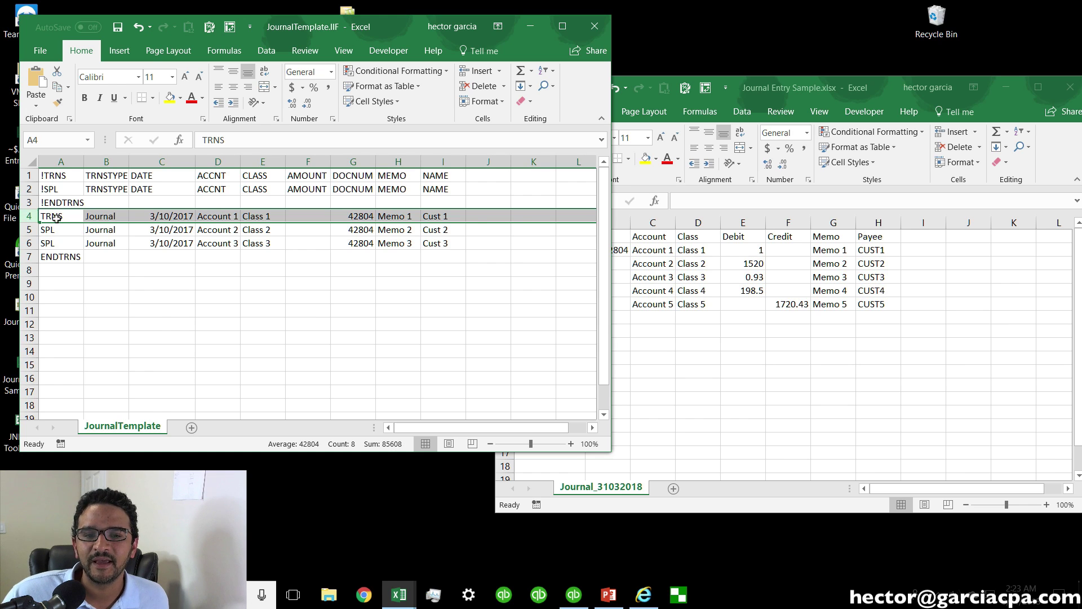
{"action": "right_click", "coordinate": [55, 216]}
{"action": "key", "text": "Escape"}
{"action": "left_click", "coordinate": [55, 217]}
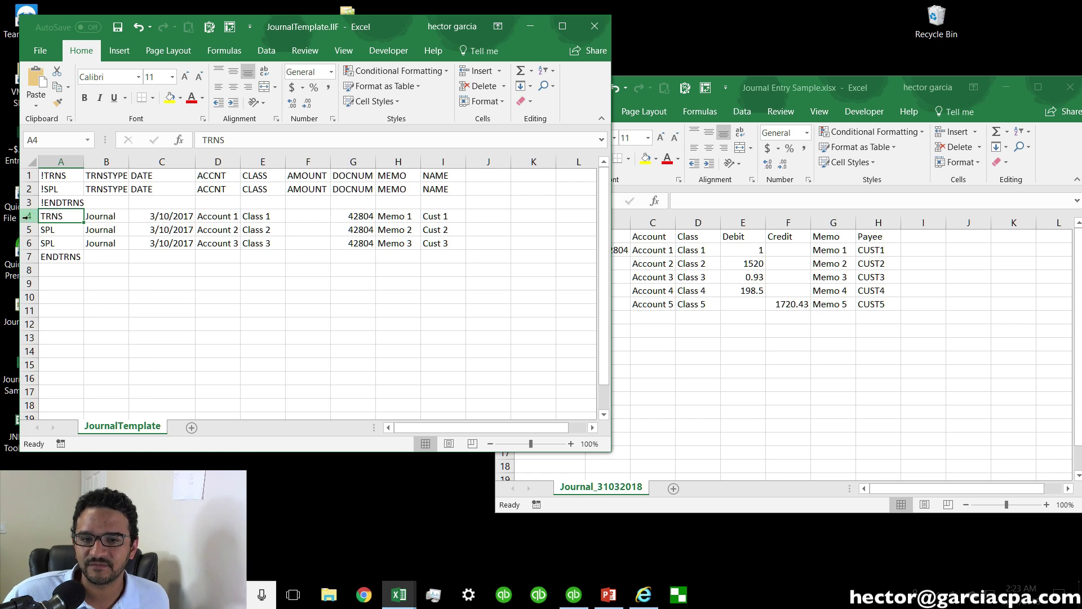
Examine the template's SPL rows 5 and 6 against the journal lines in rows 2 to 6 of the sample.
{"action": "left_click", "coordinate": [62, 230]}
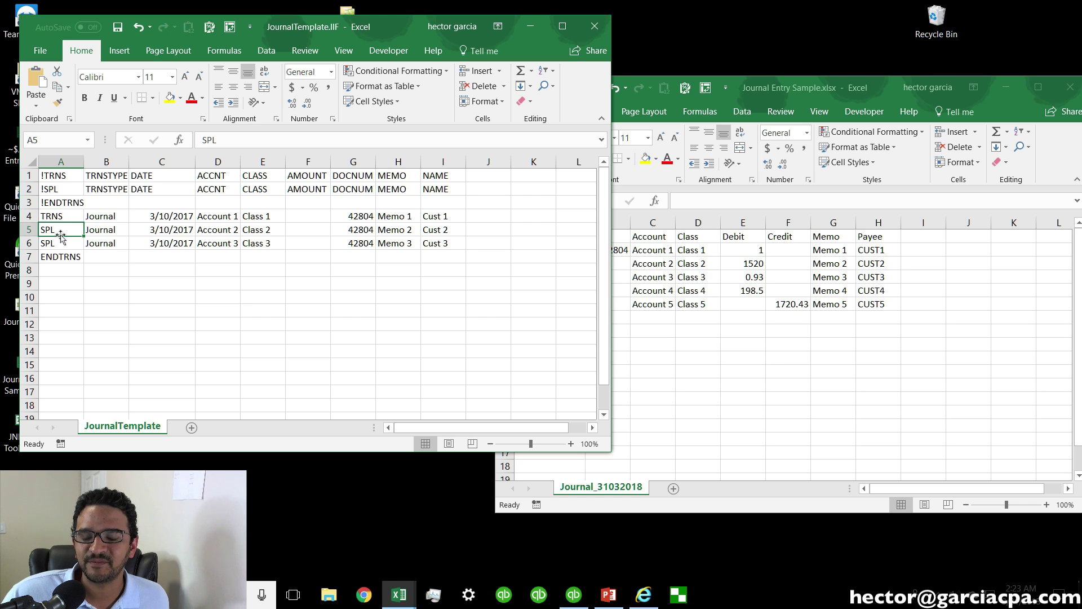
{"action": "left_click", "coordinate": [61, 243]}
{"action": "left_click", "coordinate": [59, 230]}
{"action": "left_click", "coordinate": [60, 243]}
{"action": "left_click", "coordinate": [59, 229]}
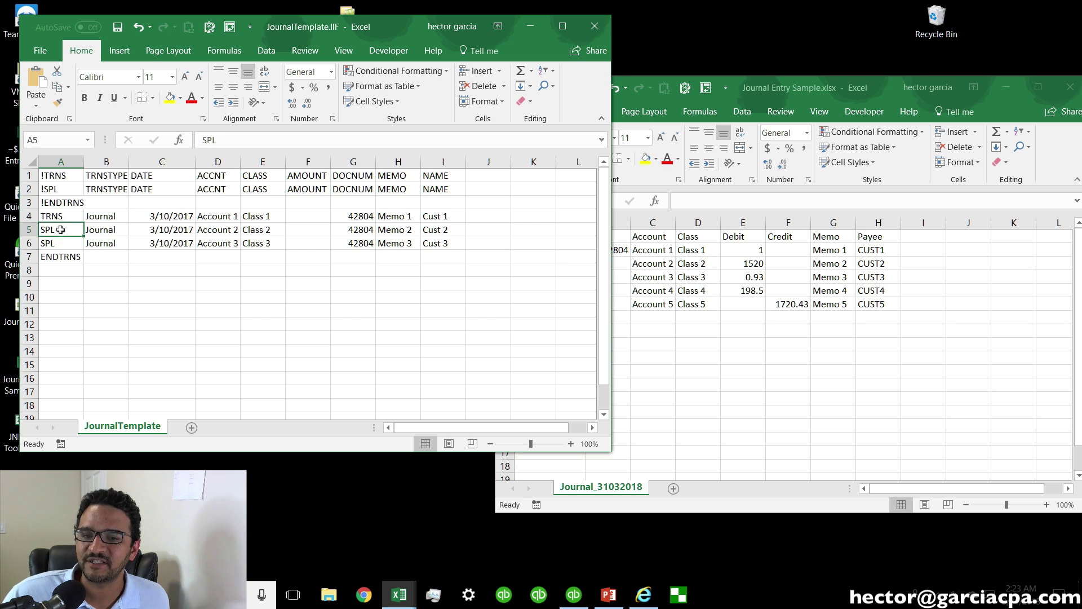
{"action": "left_click", "coordinate": [60, 243]}
{"action": "left_click", "coordinate": [58, 230]}
{"action": "left_click", "coordinate": [676, 293]}
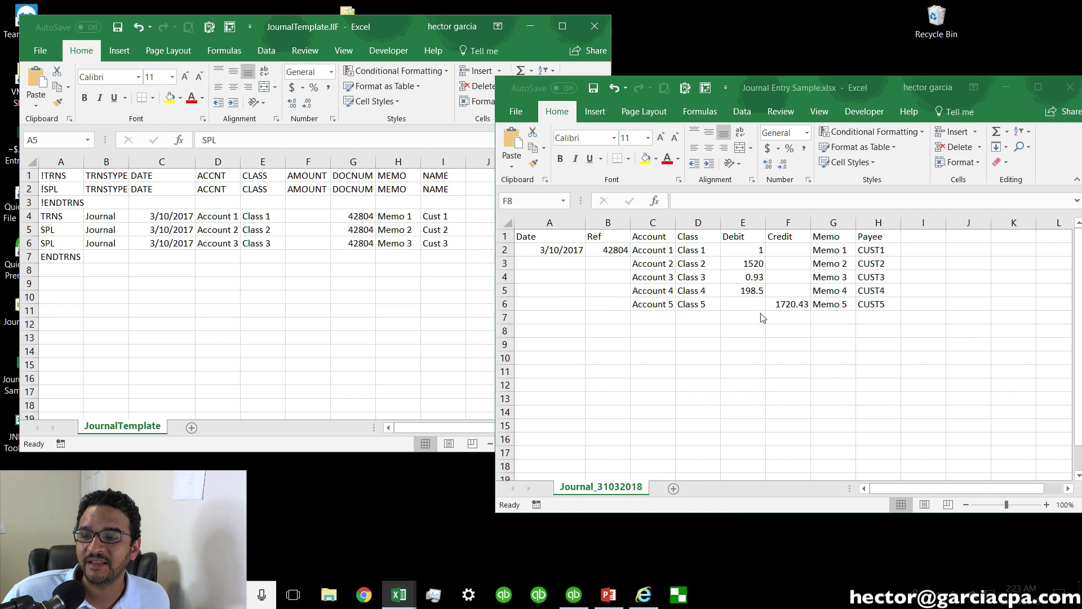
{"action": "left_click_drag", "start_coordinate": [503, 250], "coordinate": [503, 304]}
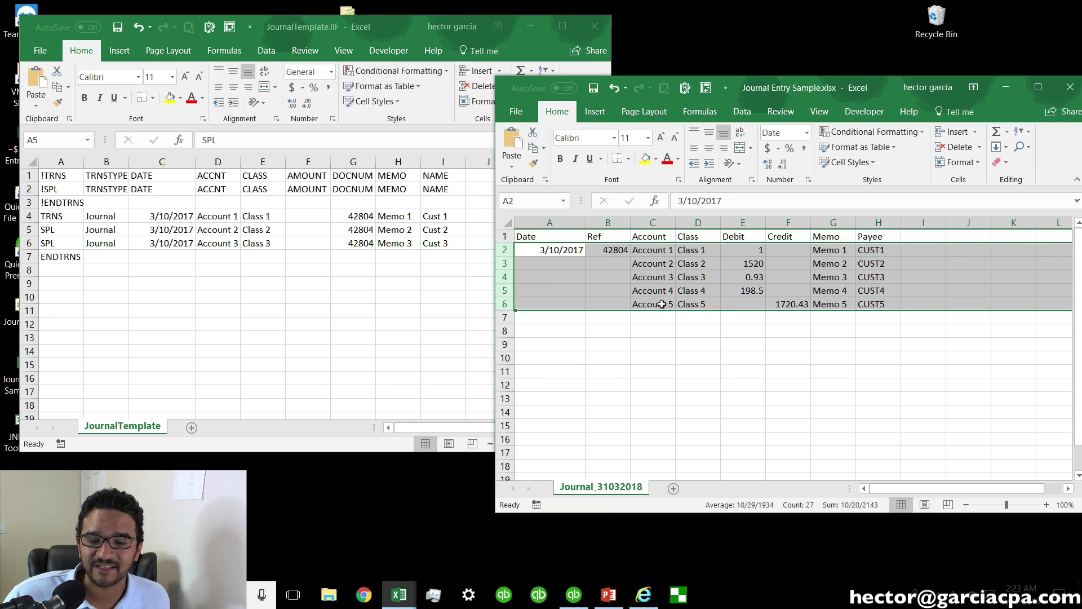
{"action": "left_click", "coordinate": [221, 260]}
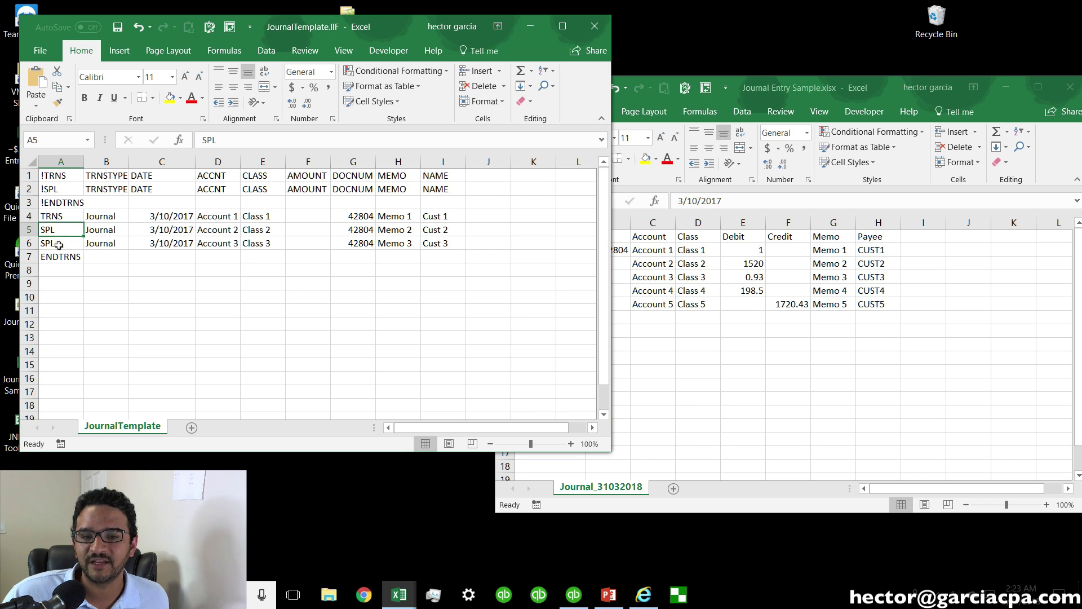
Insert two rows above ENDTRNS in the journal template and fill SPL and Journal down into rows 7 and 8.
{"action": "left_click_drag", "start_coordinate": [31, 258], "coordinate": [31, 269]}
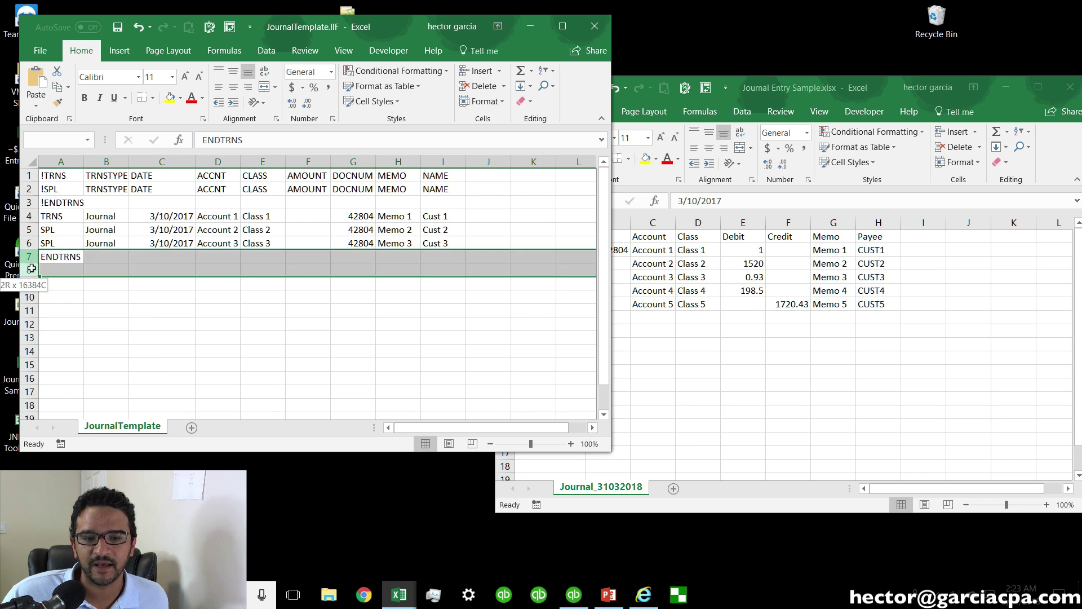
{"action": "right_click", "coordinate": [31, 267]}
{"action": "left_click", "coordinate": [77, 370]}
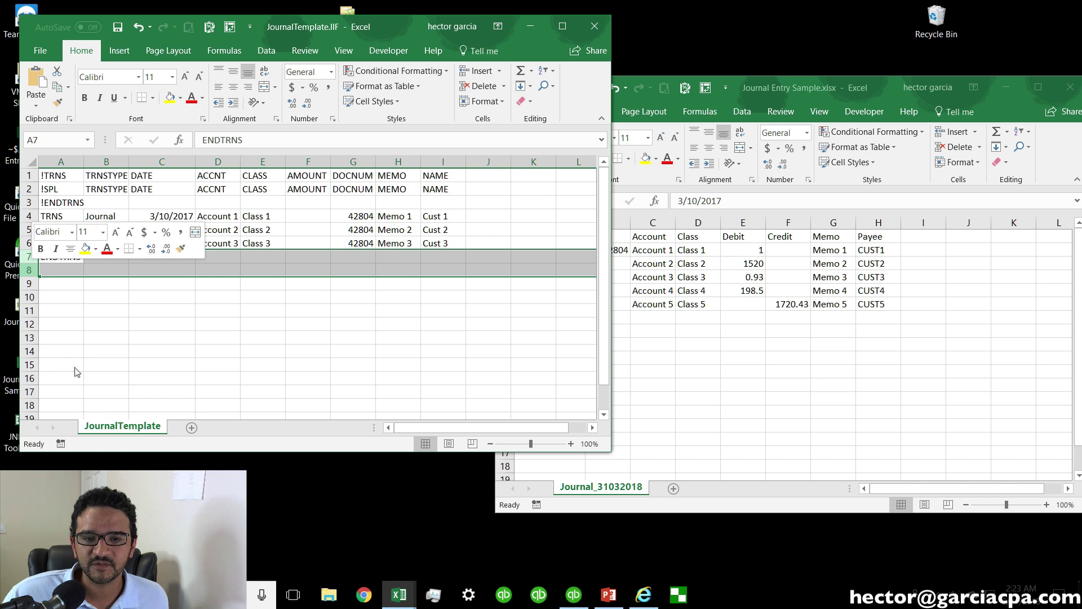
{"action": "left_click", "coordinate": [68, 243]}
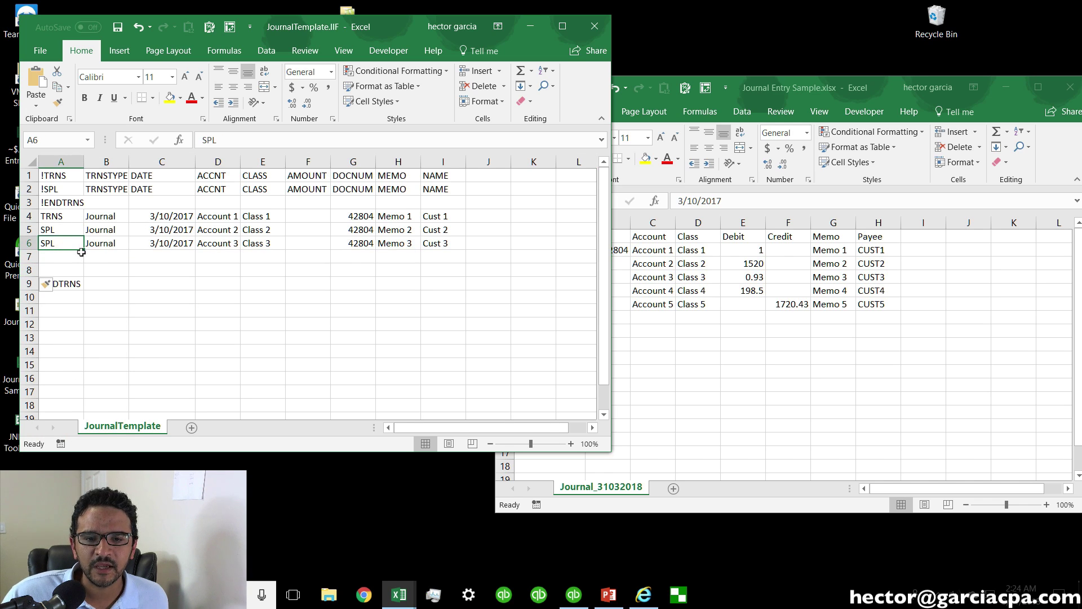
{"action": "left_click_drag", "start_coordinate": [81, 252], "coordinate": [83, 273]}
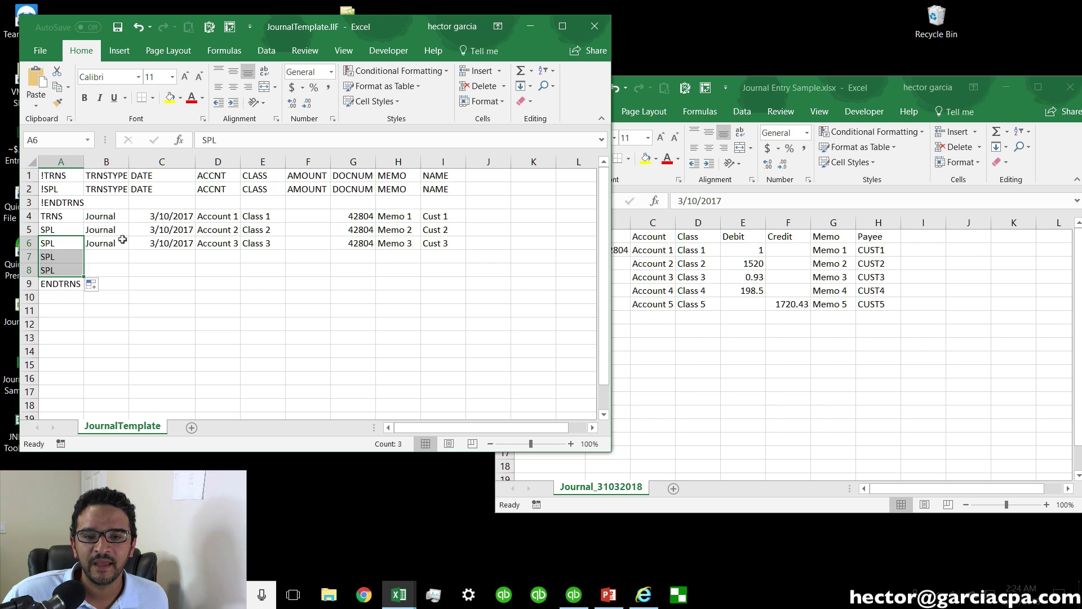
{"action": "left_click", "coordinate": [123, 240]}
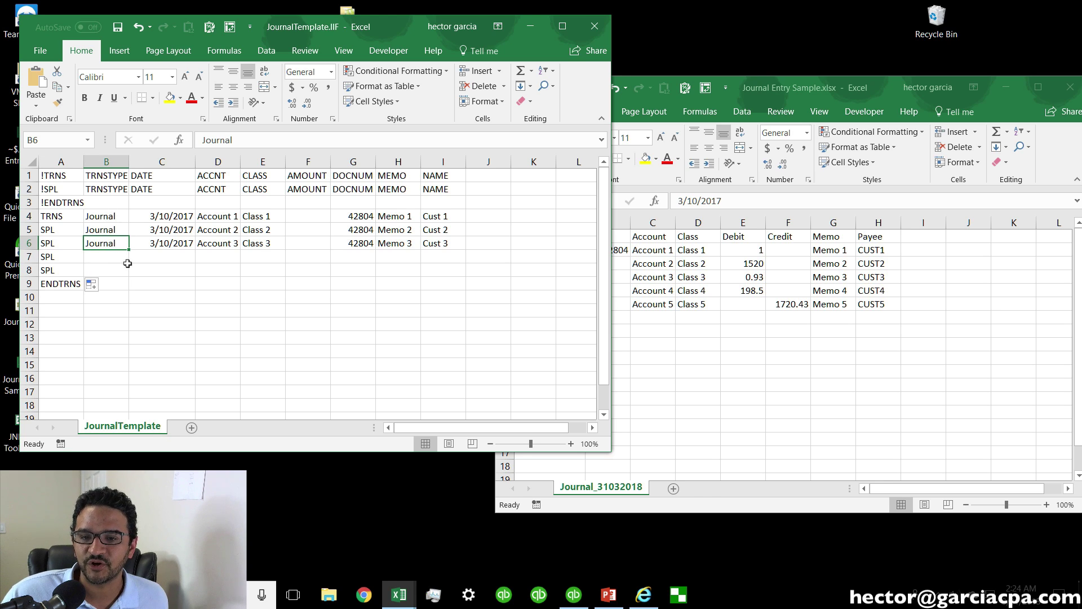
{"action": "left_click_drag", "start_coordinate": [131, 250], "coordinate": [134, 276]}
Clear the sample contents from the DATE through NAME columns in rows 4 to 6 of the template.
{"action": "left_click_drag", "start_coordinate": [145, 216], "coordinate": [458, 248]}
{"action": "right_click", "coordinate": [453, 241]}
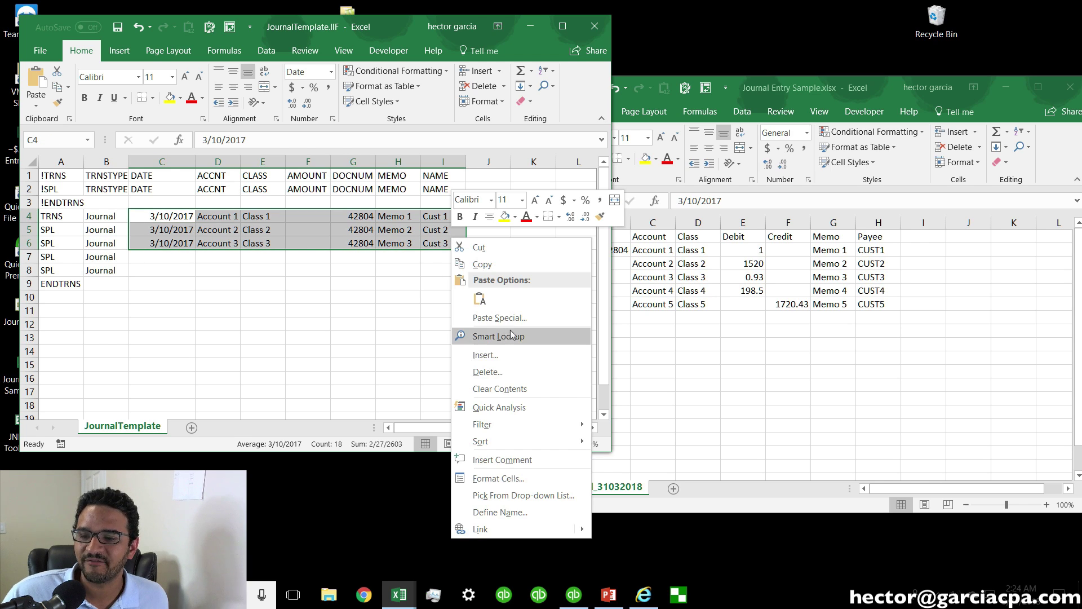
{"action": "left_click", "coordinate": [511, 390]}
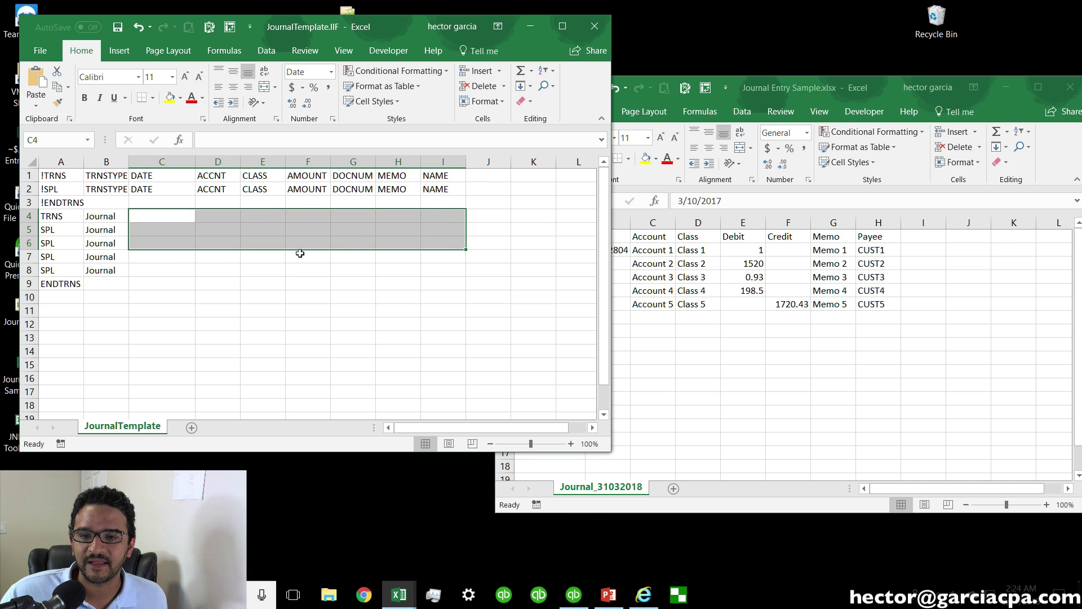
{"action": "left_click", "coordinate": [339, 311]}
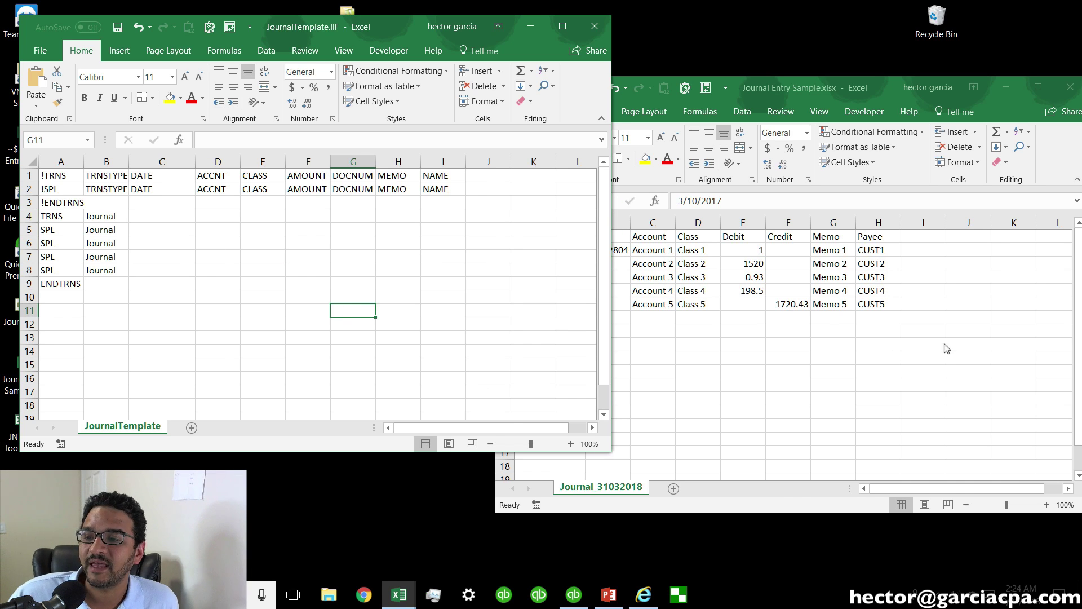
Reposition the Journal Entry Sample.xlsx window beside the journal template so both sheets can be used together.
{"action": "left_click", "coordinate": [755, 78]}
{"action": "left_click_drag", "start_coordinate": [755, 79], "coordinate": [729, 88]}
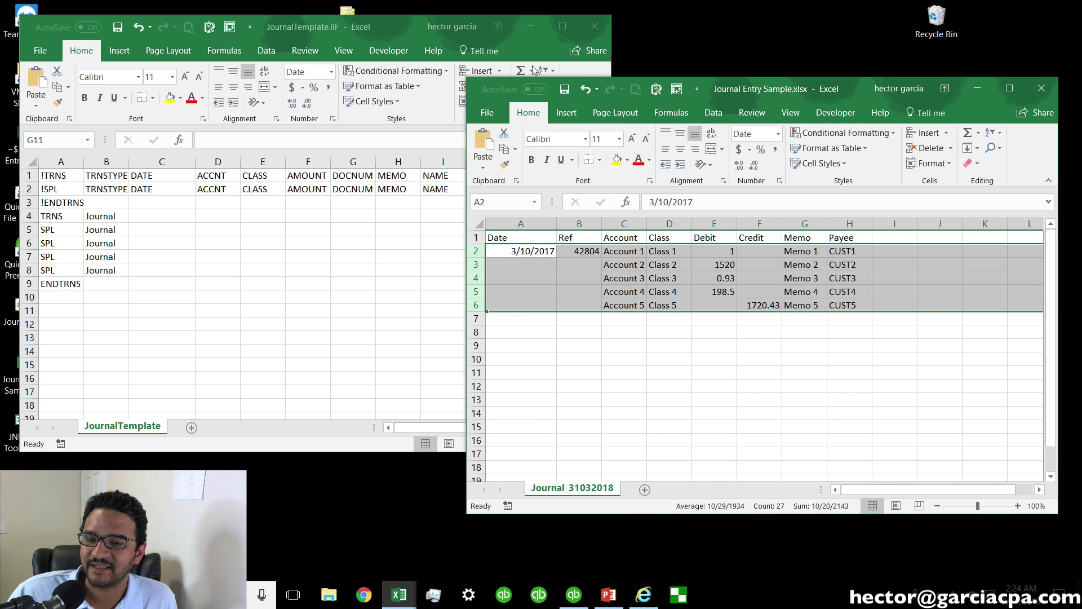
{"action": "left_click", "coordinate": [670, 318]}
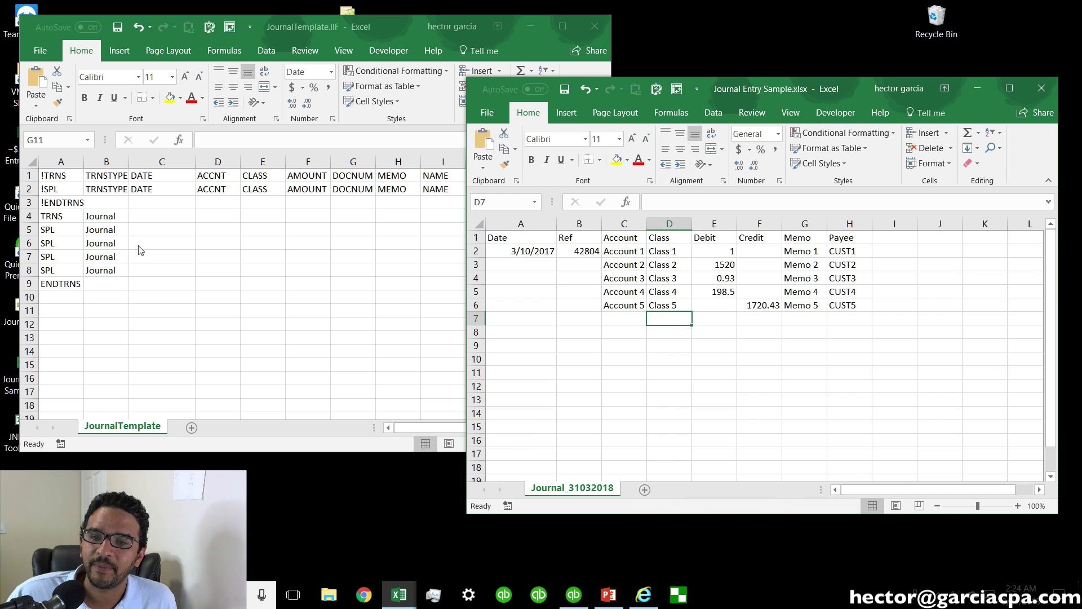
{"action": "left_click", "coordinate": [231, 271]}
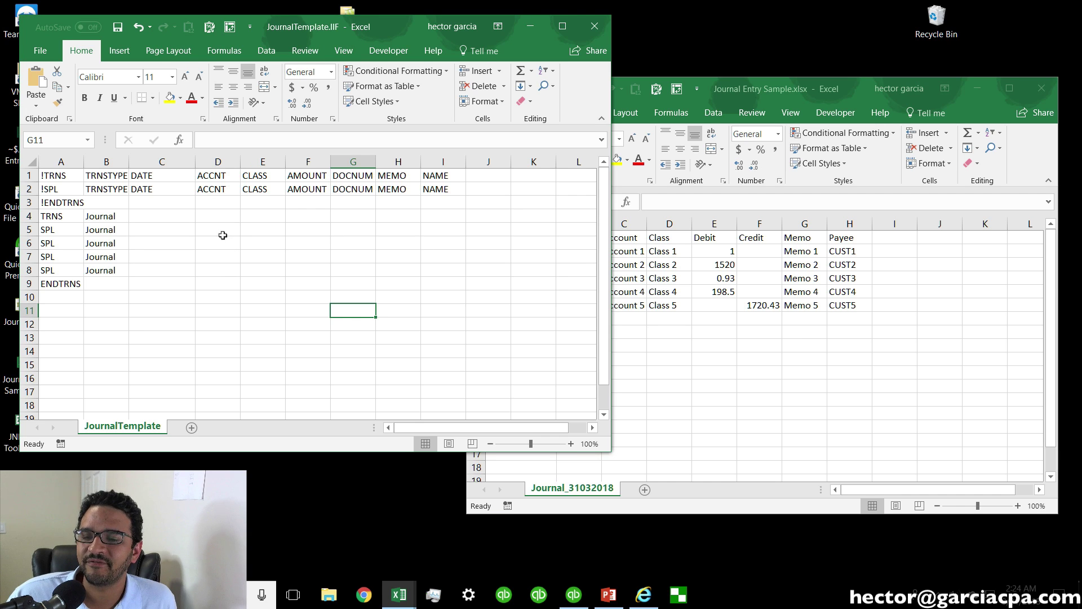
Copy Account 1 to Account 5 from the sample workbook into the template's ACCNT column, starting at D4.
{"action": "left_click", "coordinate": [767, 335]}
{"action": "left_click_drag", "start_coordinate": [630, 255], "coordinate": [633, 306]}
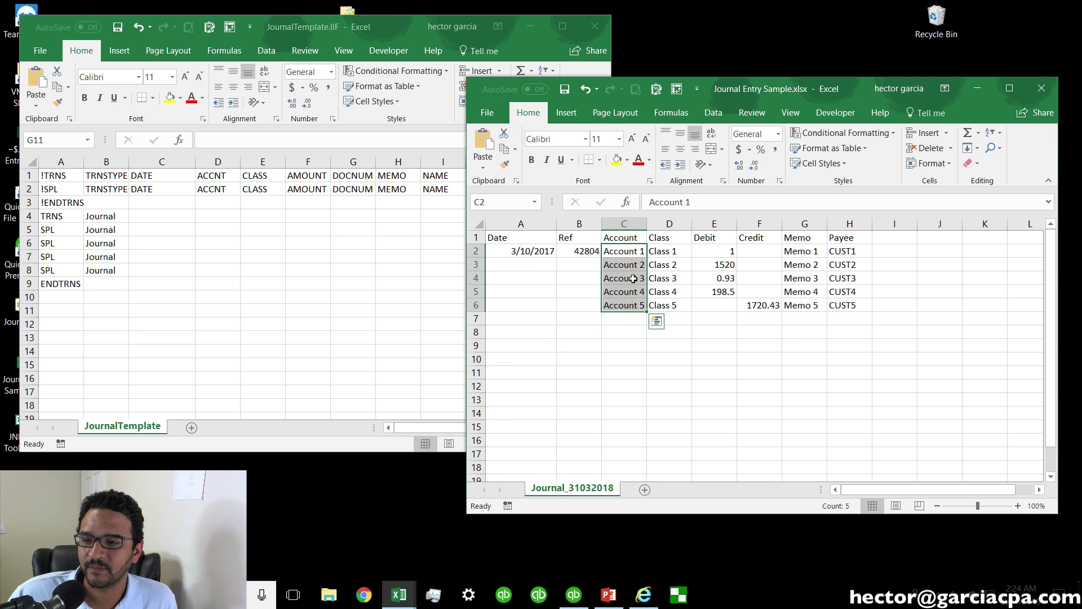
{"action": "right_click", "coordinate": [625, 252]}
{"action": "left_click", "coordinate": [648, 279]}
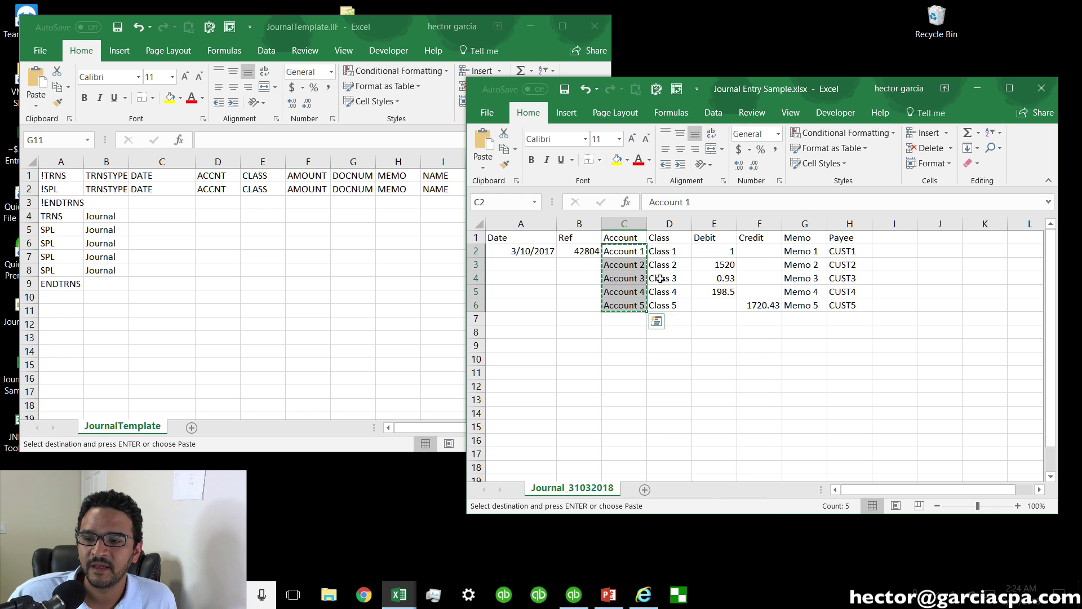
{"action": "left_click", "coordinate": [218, 182]}
{"action": "left_click", "coordinate": [222, 192]}
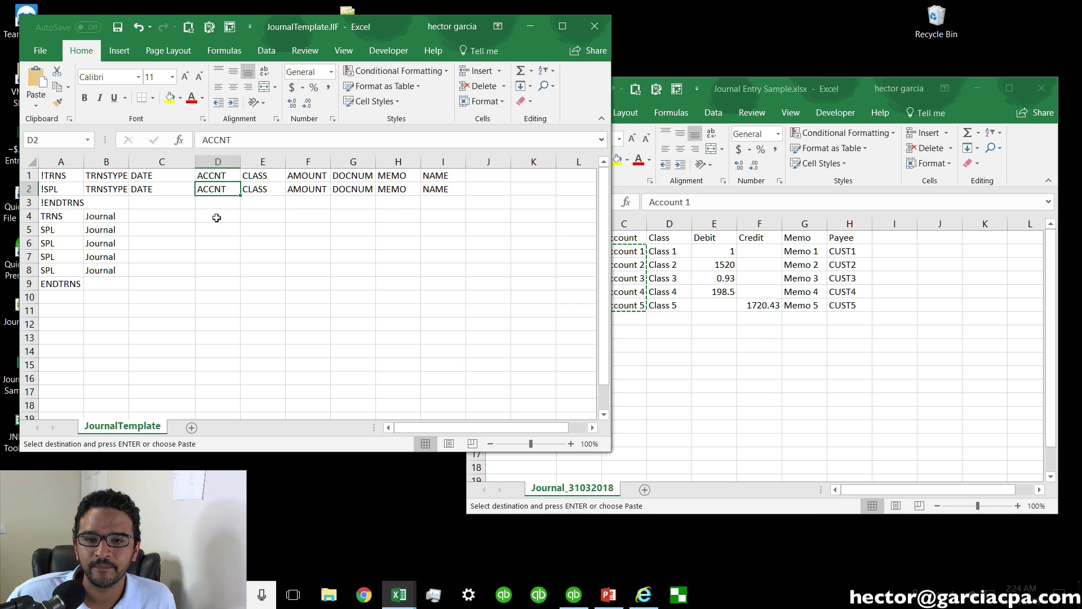
{"action": "left_click", "coordinate": [216, 218]}
{"action": "right_click", "coordinate": [221, 220]}
{"action": "left_click", "coordinate": [245, 278]}
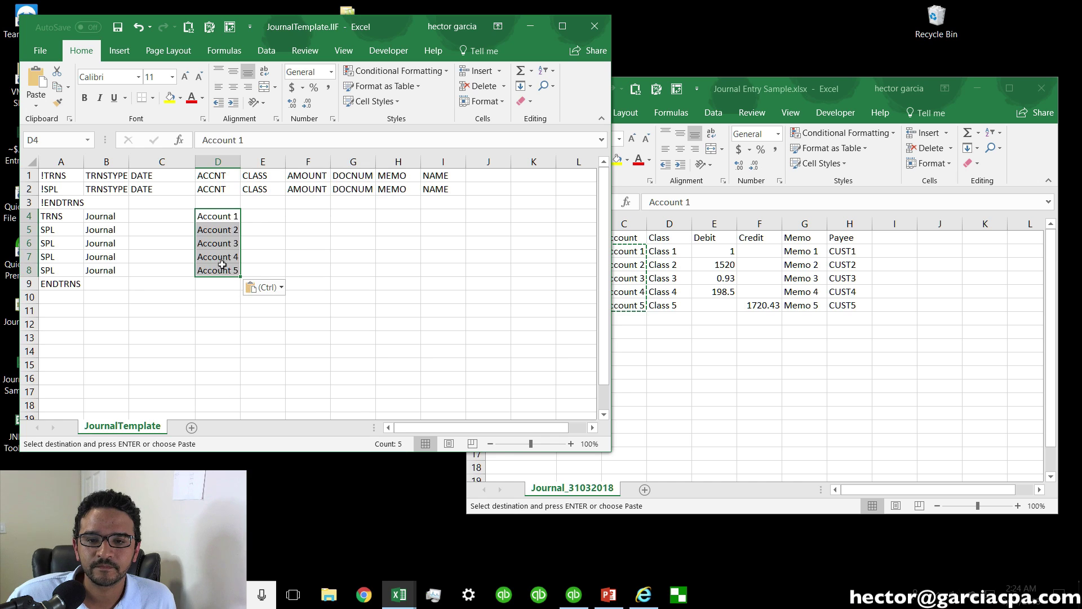
Copy Class 1 to Class 5 from the sample workbook into the template's CLASS column, starting at E4.
{"action": "left_click", "coordinate": [276, 244]}
{"action": "left_click", "coordinate": [714, 304]}
{"action": "left_click_drag", "start_coordinate": [674, 252], "coordinate": [676, 304]}
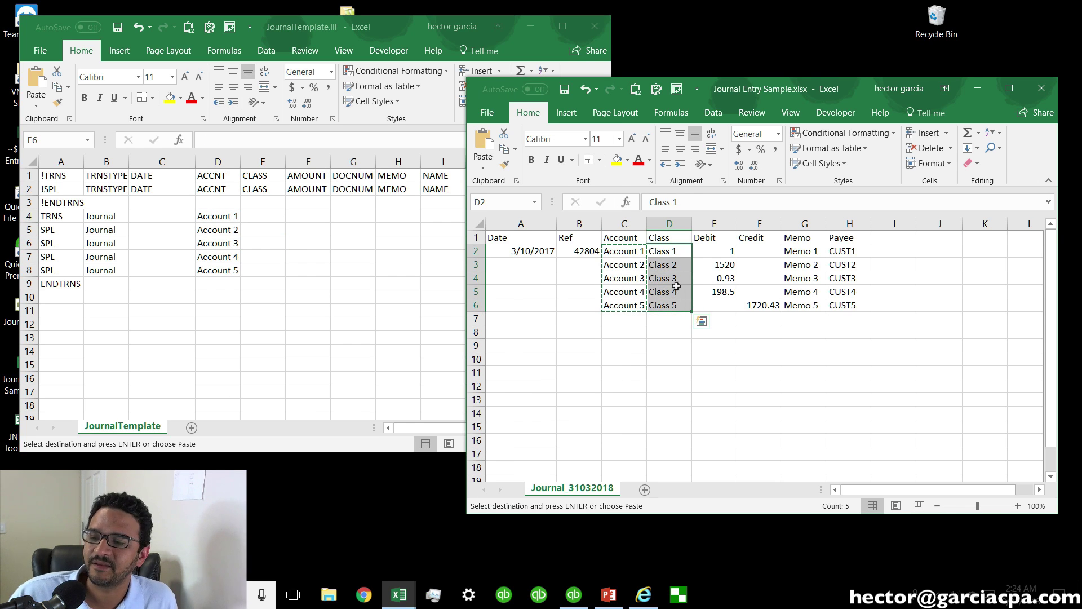
{"action": "right_click", "coordinate": [670, 252]}
{"action": "left_click", "coordinate": [704, 279]}
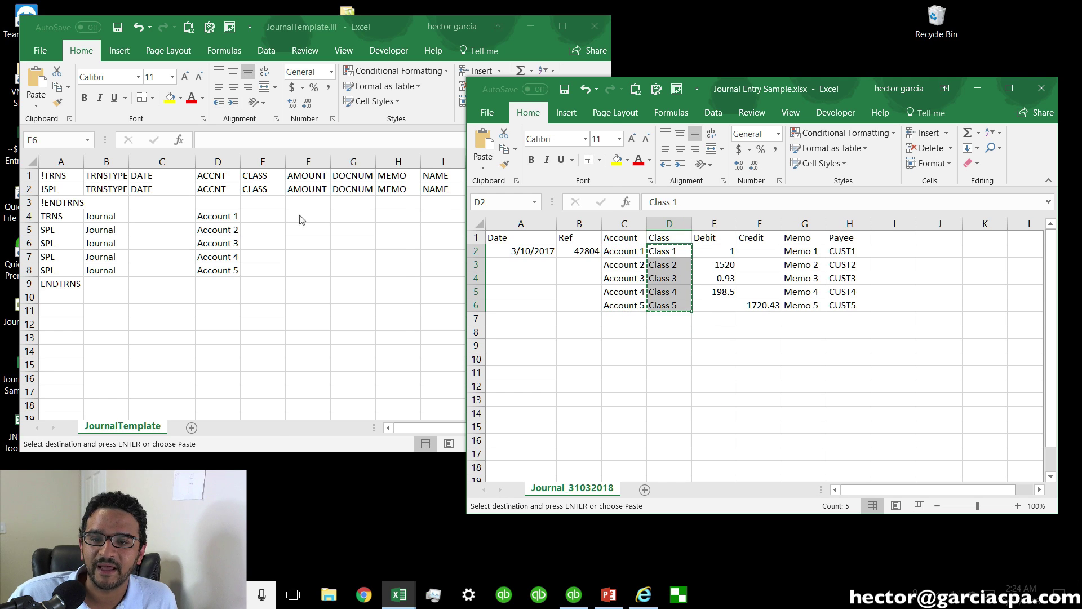
{"action": "left_click", "coordinate": [259, 219]}
{"action": "right_click", "coordinate": [259, 218]}
{"action": "left_click", "coordinate": [291, 267]}
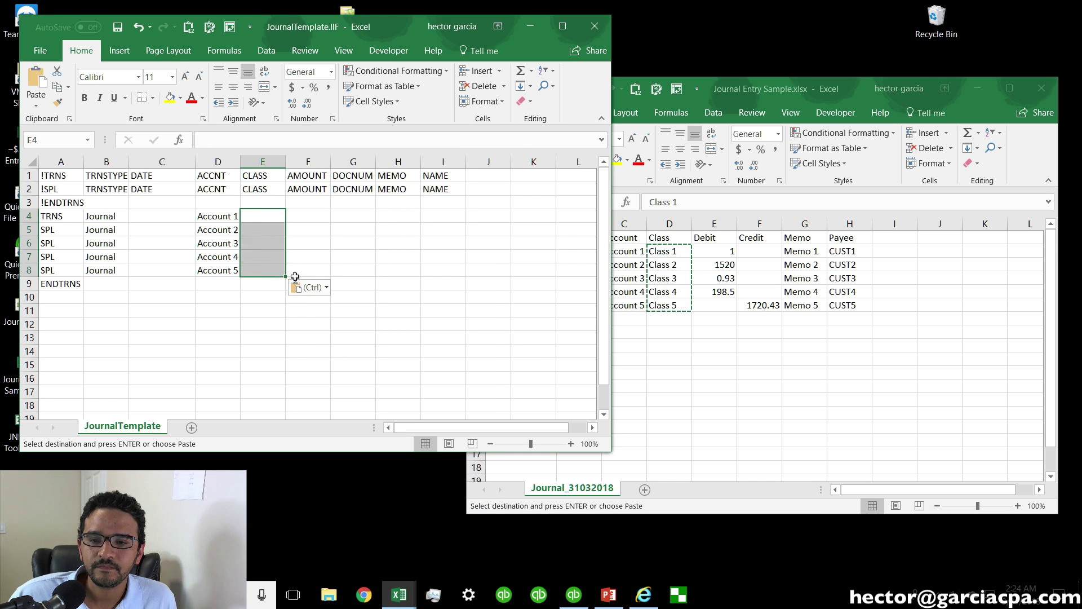
Insert a blank column between Credit and Memo in the sample workbook.
{"action": "left_click", "coordinate": [802, 296]}
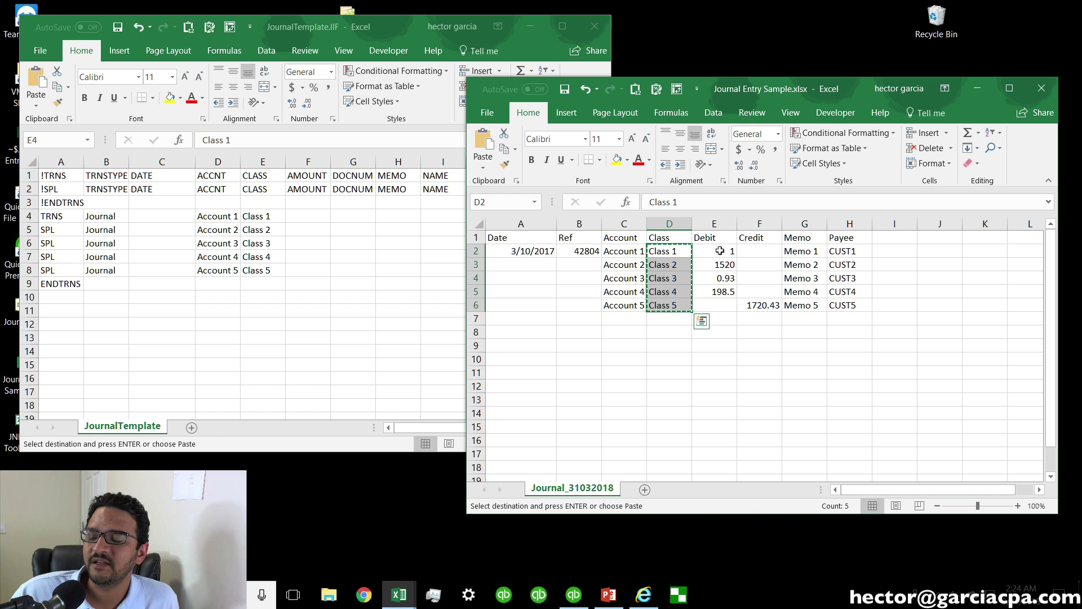
{"action": "left_click_drag", "start_coordinate": [725, 252], "coordinate": [721, 305]}
{"action": "left_click_drag", "start_coordinate": [773, 249], "coordinate": [768, 304]}
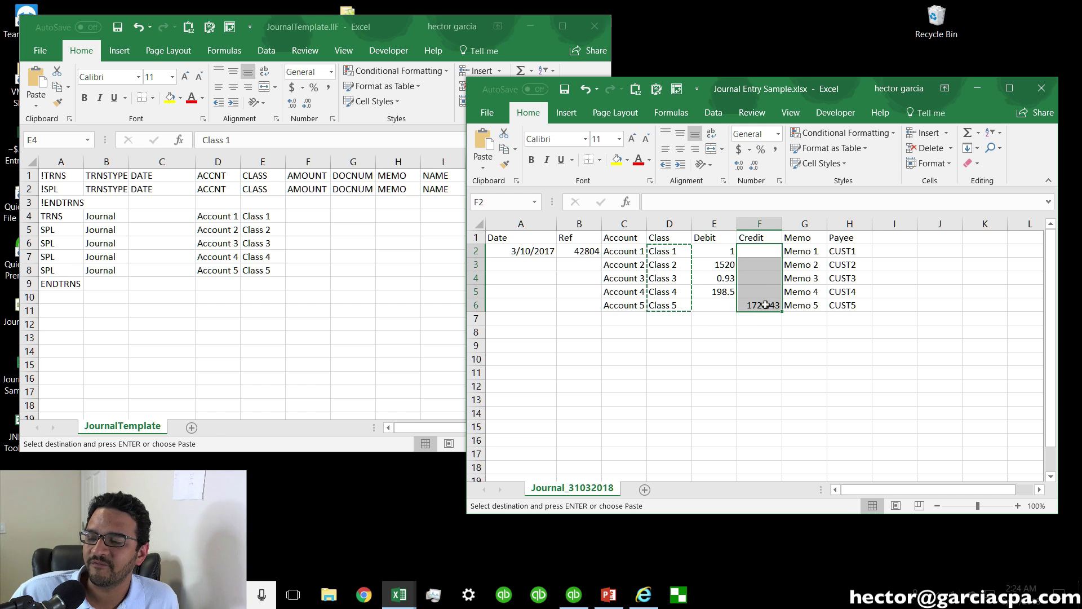
{"action": "left_click", "coordinate": [701, 273]}
{"action": "left_click", "coordinate": [803, 225]}
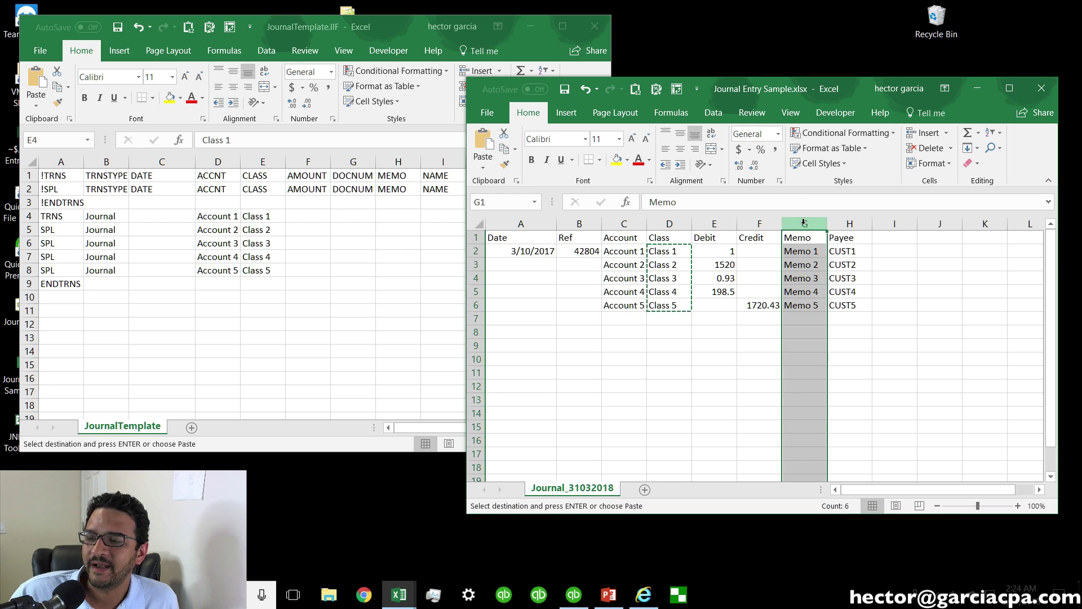
{"action": "right_click", "coordinate": [804, 225]}
{"action": "left_click", "coordinate": [850, 339]}
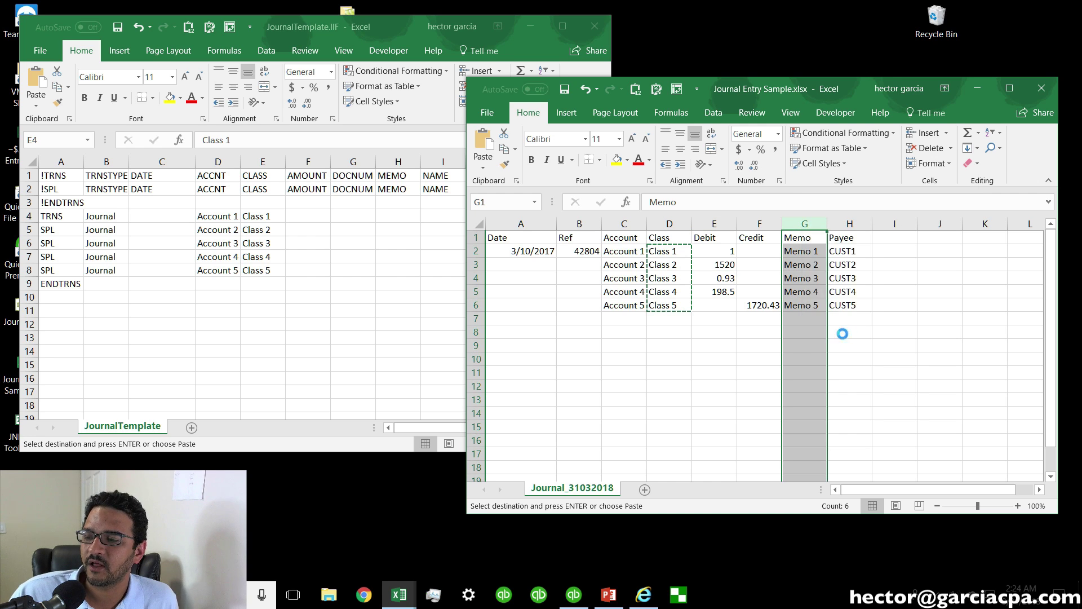
{"action": "left_click", "coordinate": [822, 334]}
Enter the formula =IF(E2>0,E2,-F2) in G2 of the sample to combine debits and negative credits into one amount.
{"action": "left_click", "coordinate": [806, 251]}
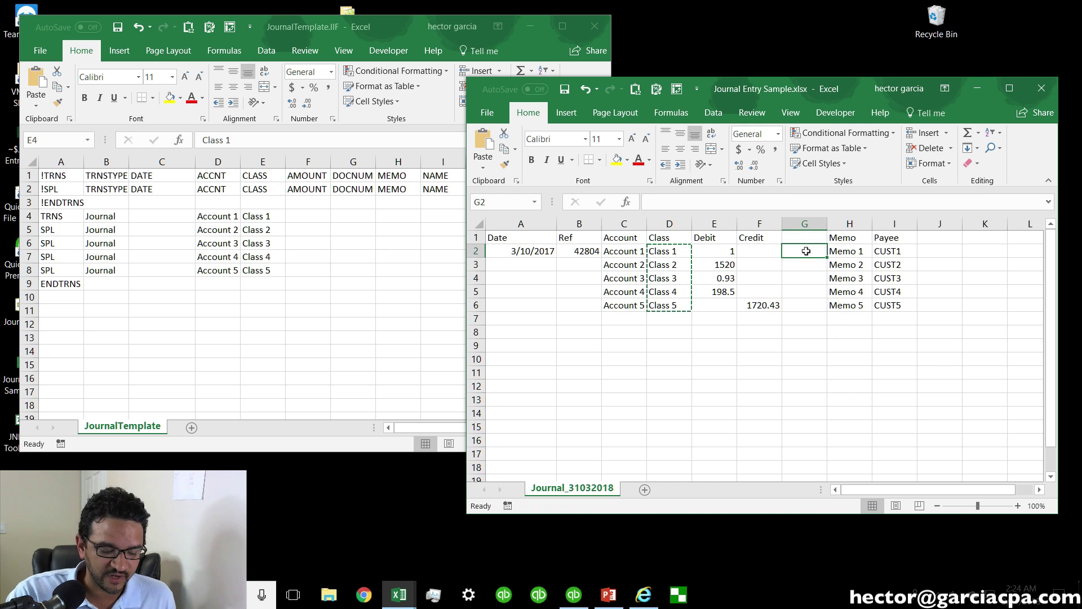
{"action": "type", "text": "=if"}
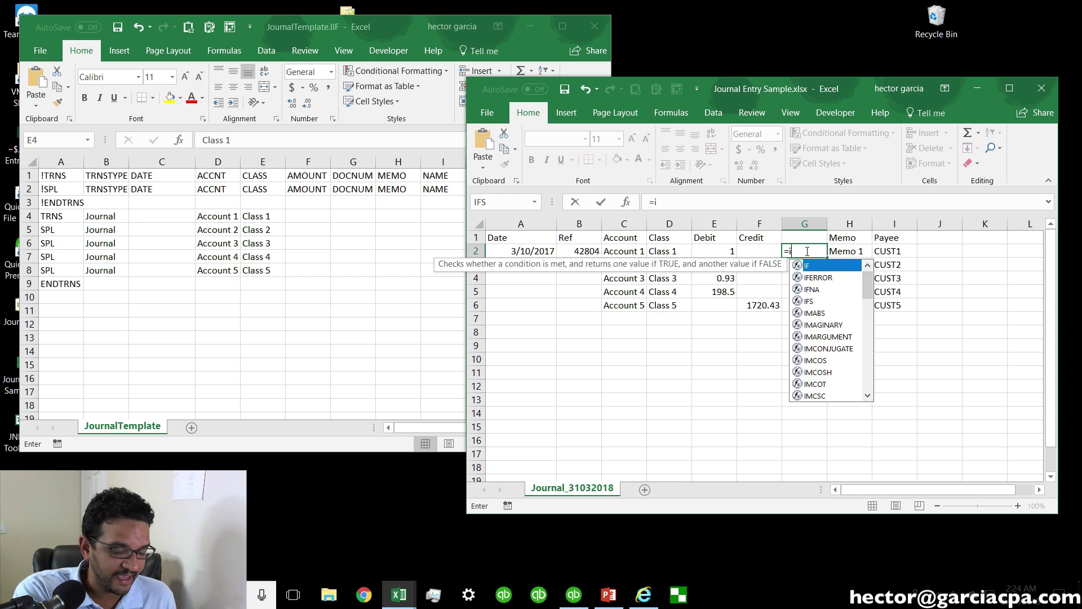
{"action": "type", "text": "("}
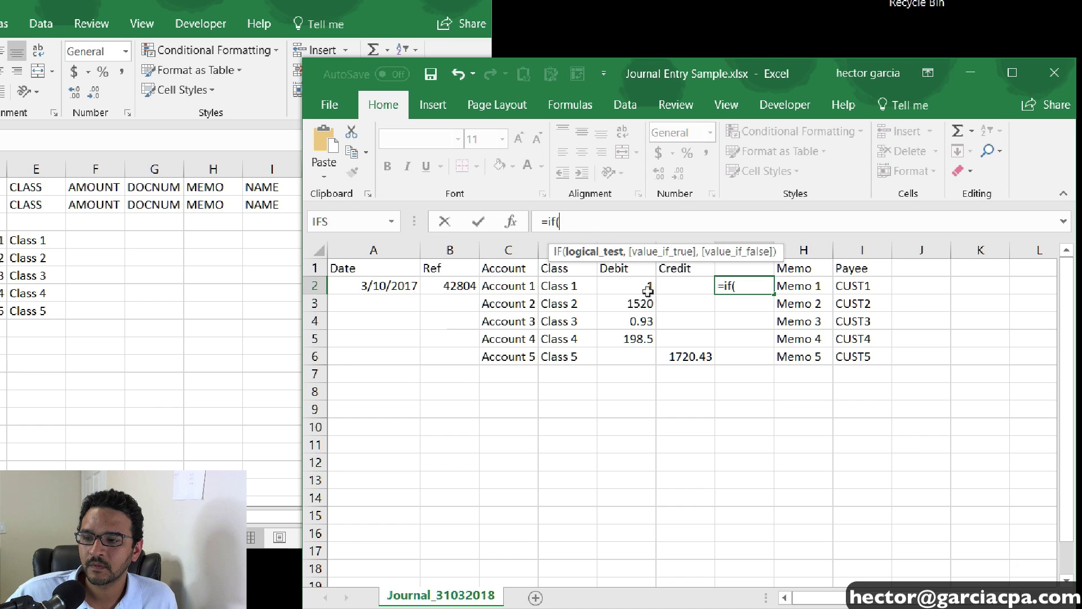
{"action": "left_click", "coordinate": [731, 252]}
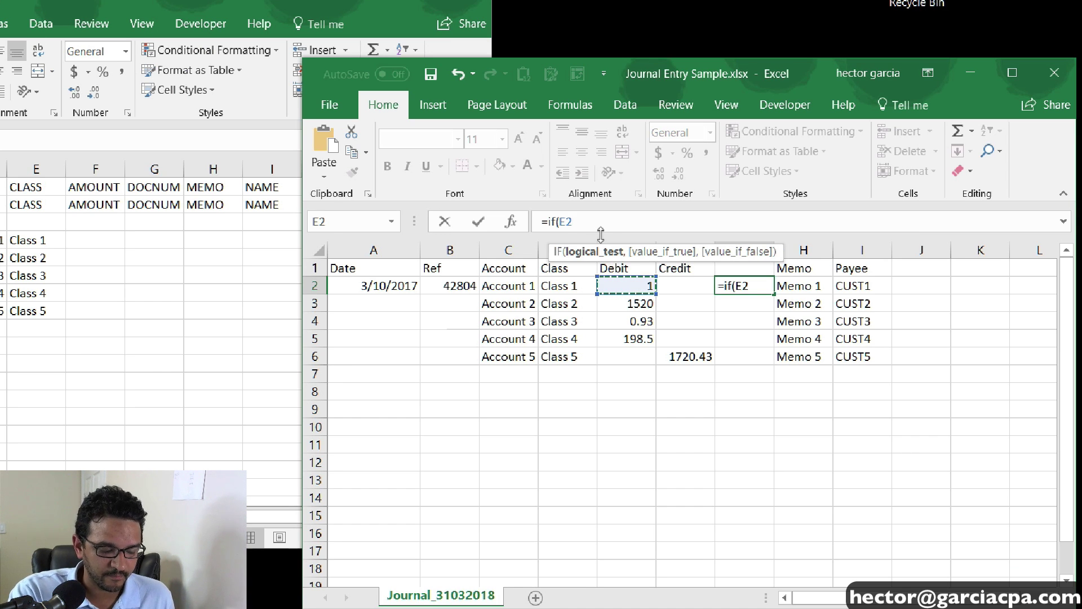
{"action": "type", "text": ">0,"}
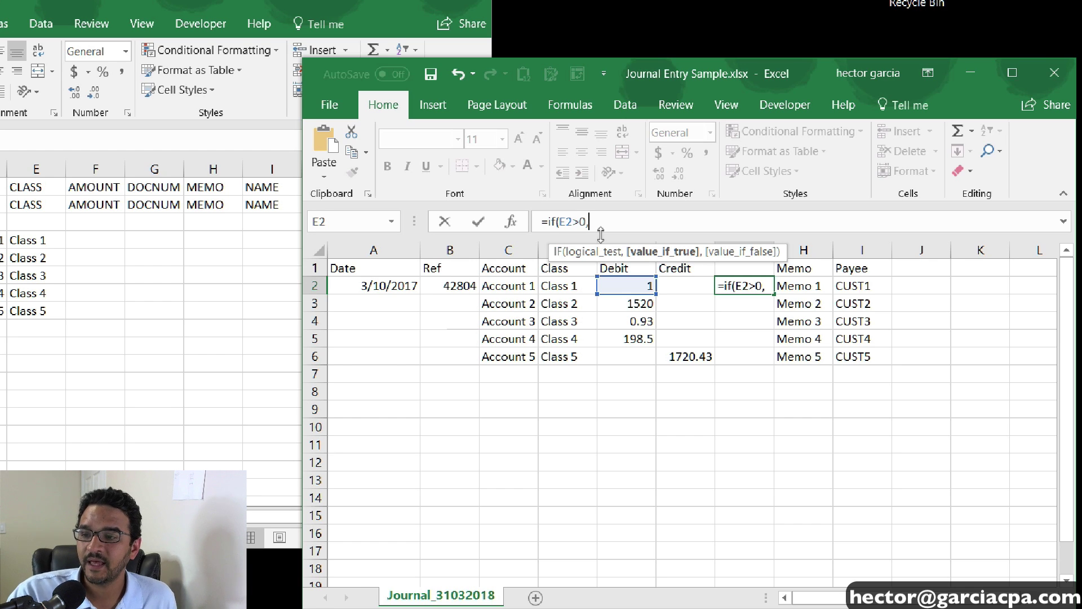
{"action": "left_click", "coordinate": [627, 285]}
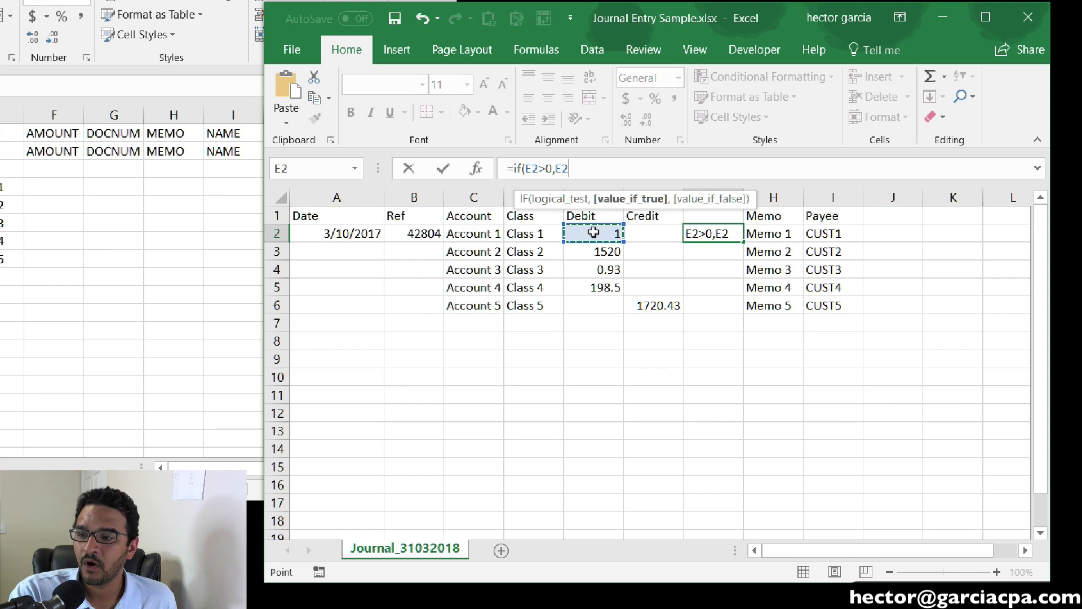
{"action": "type", "text": ","}
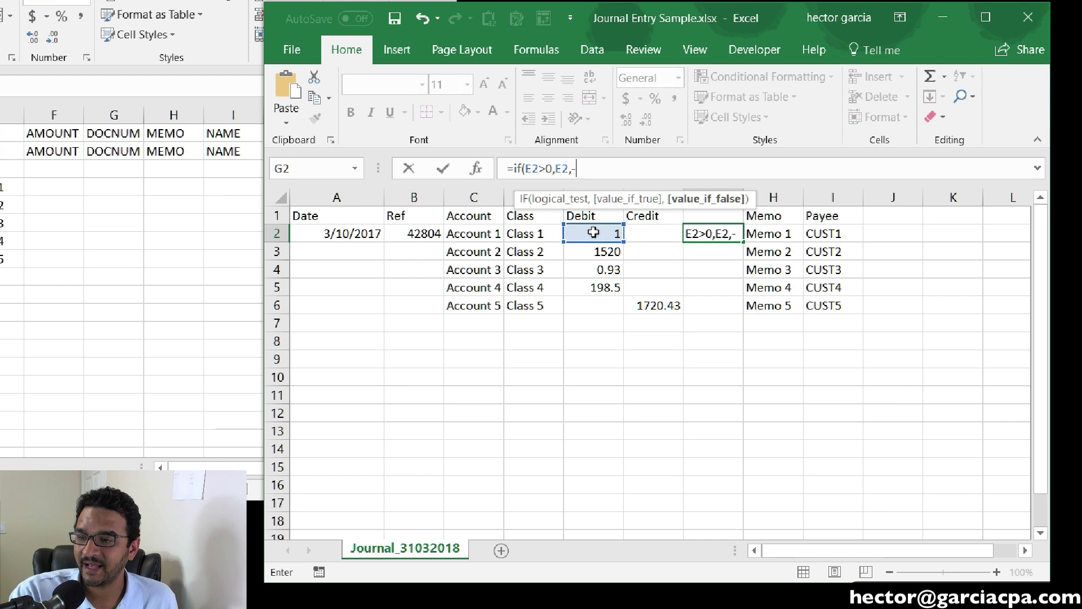
{"action": "type", "text": "-"}
{"action": "left_click", "coordinate": [660, 233]}
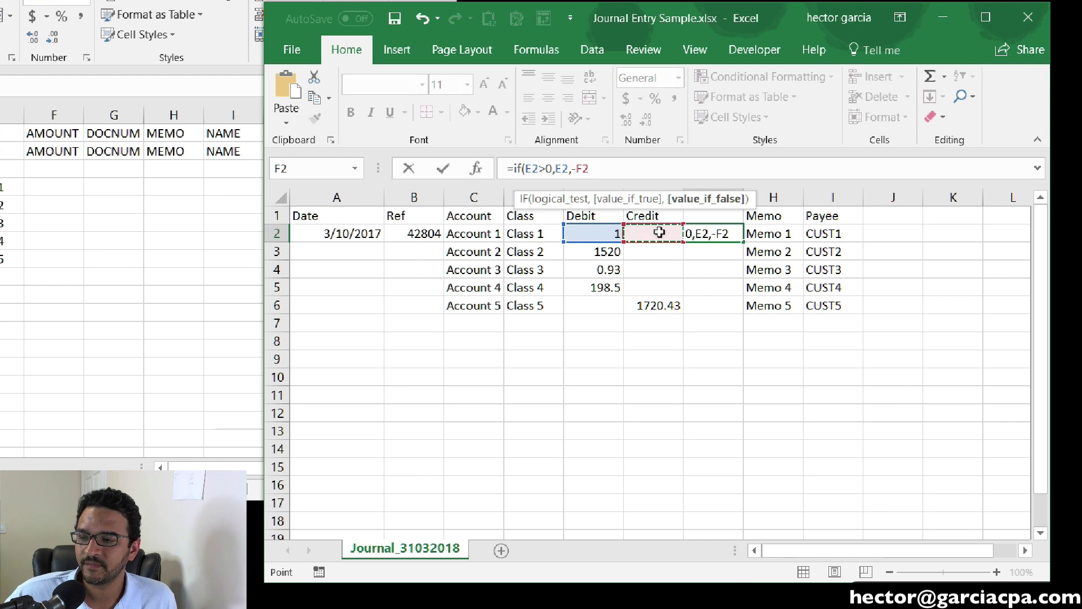
{"action": "left_click_drag", "start_coordinate": [609, 167], "coordinate": [467, 171]}
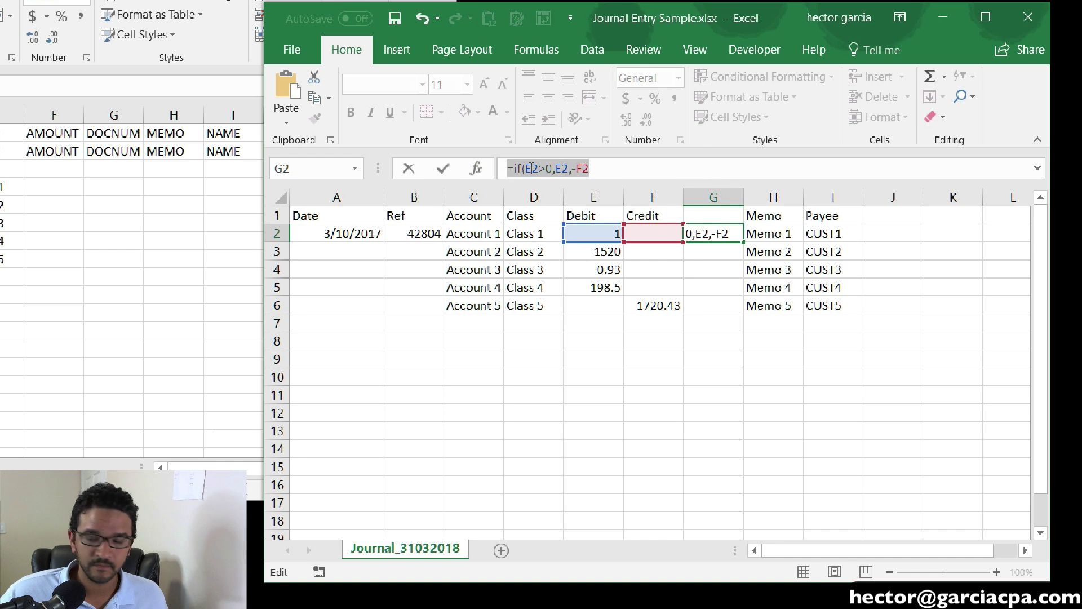
{"action": "key", "text": "super+plus"}
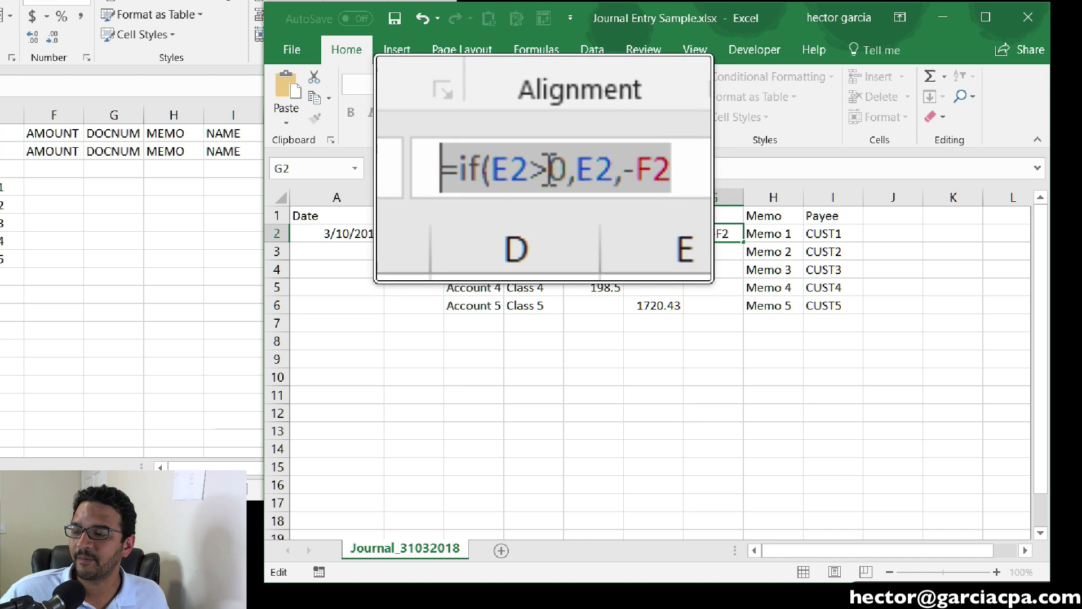
{"action": "key", "text": "super+Escape"}
{"action": "left_click", "coordinate": [614, 172]}
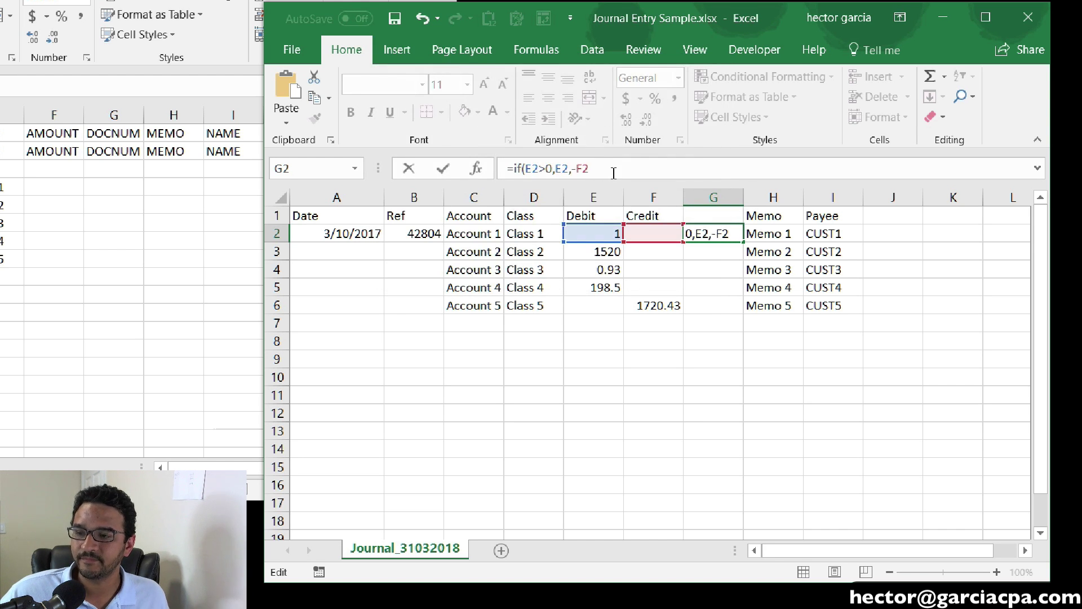
{"action": "key", "text": "Return"}
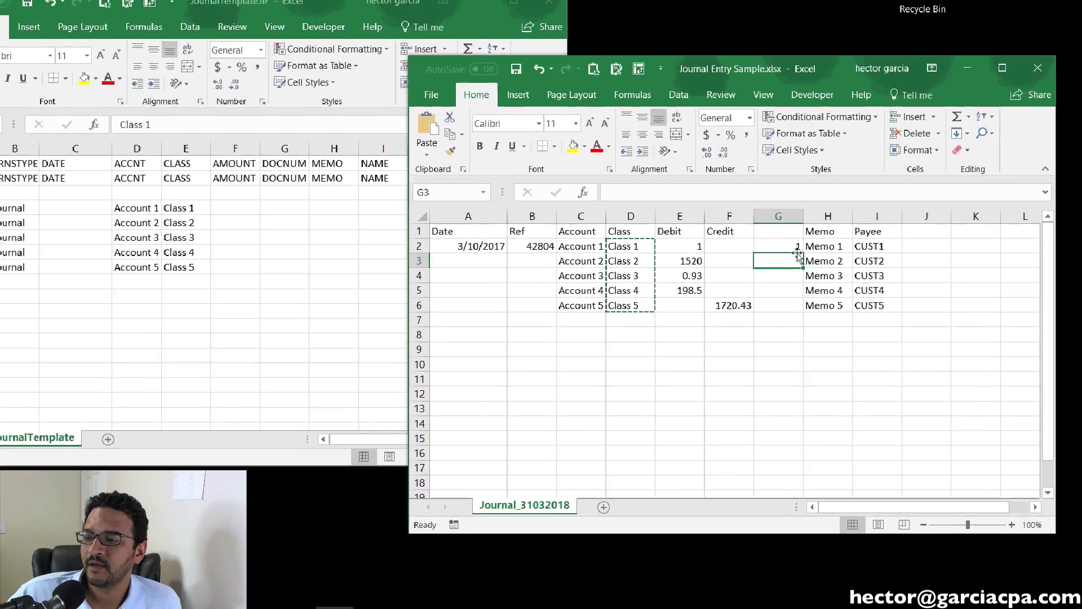
Fill the G2 formula down to G6 in the sample workbook and check the resulting amounts against the debits and credits.
{"action": "left_click", "coordinate": [797, 251]}
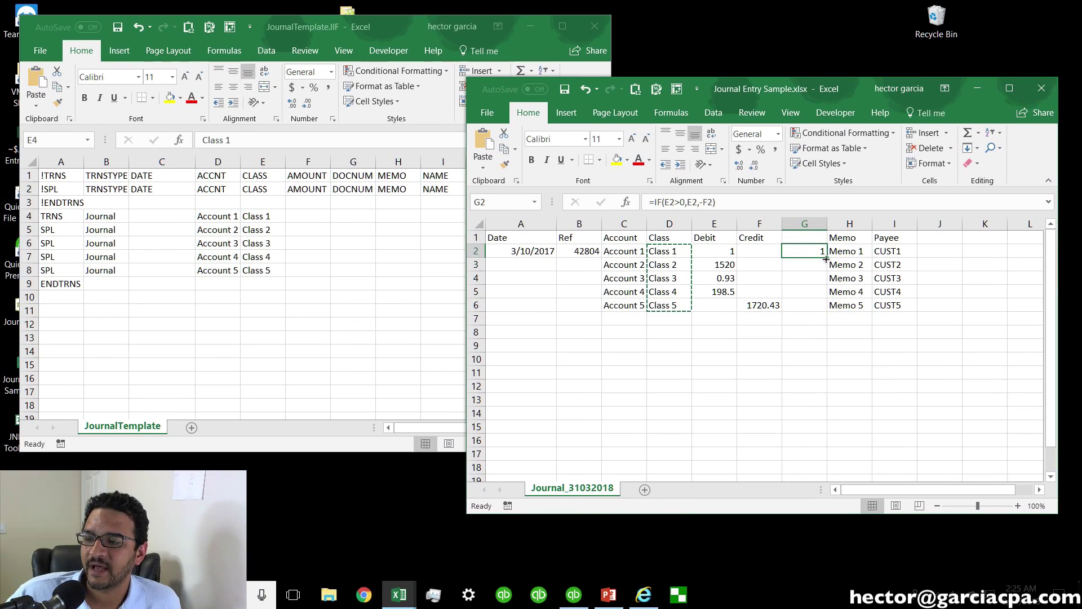
{"action": "left_click_drag", "start_coordinate": [826, 259], "coordinate": [826, 309]}
{"action": "left_click", "coordinate": [817, 330]}
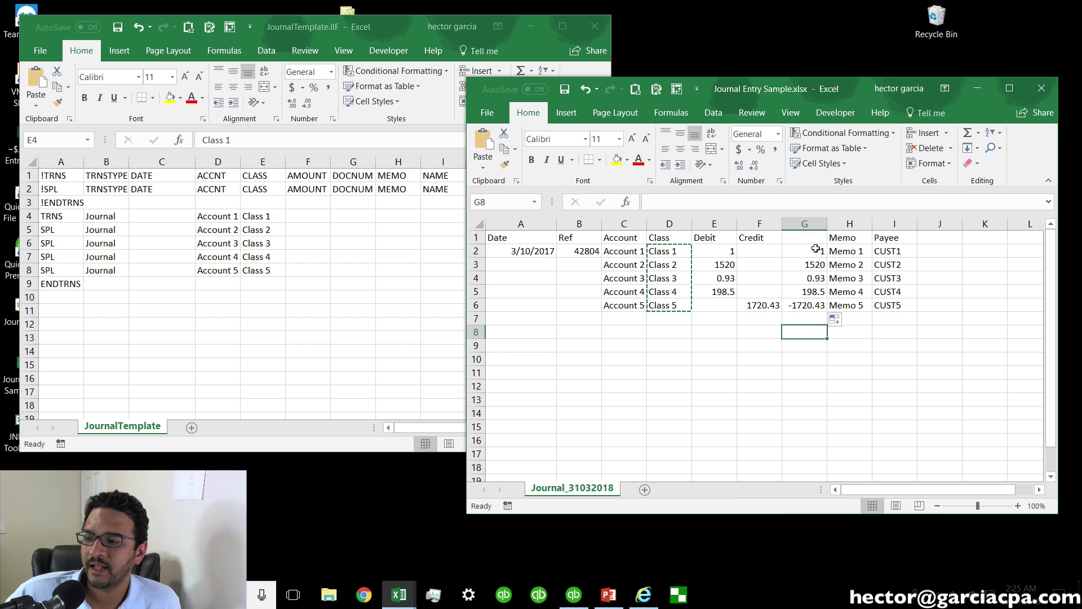
{"action": "left_click", "coordinate": [816, 303]}
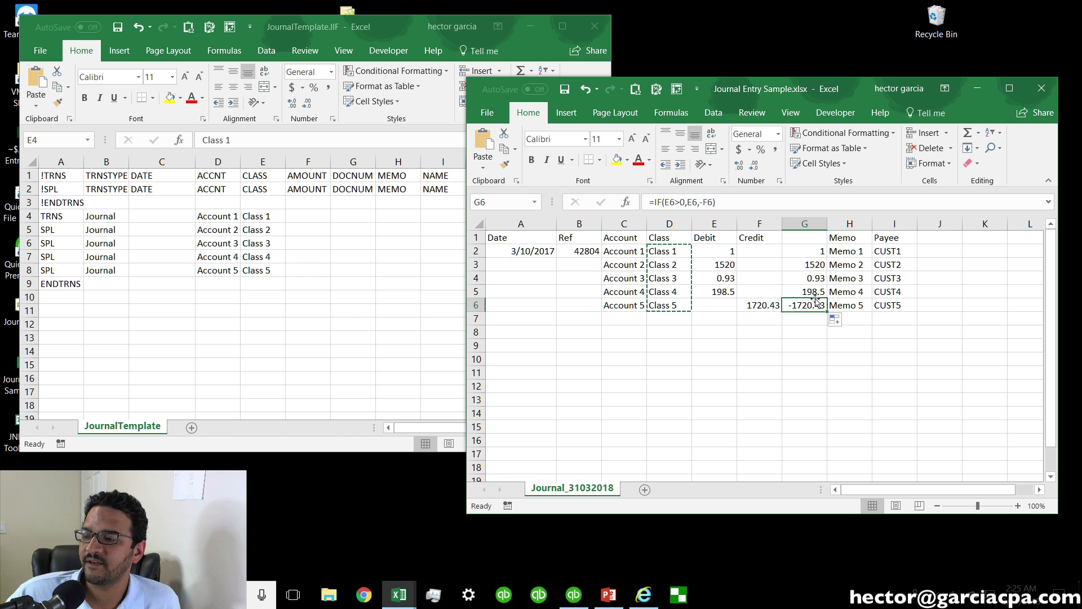
{"action": "left_click", "coordinate": [818, 257]}
{"action": "left_click", "coordinate": [722, 237]}
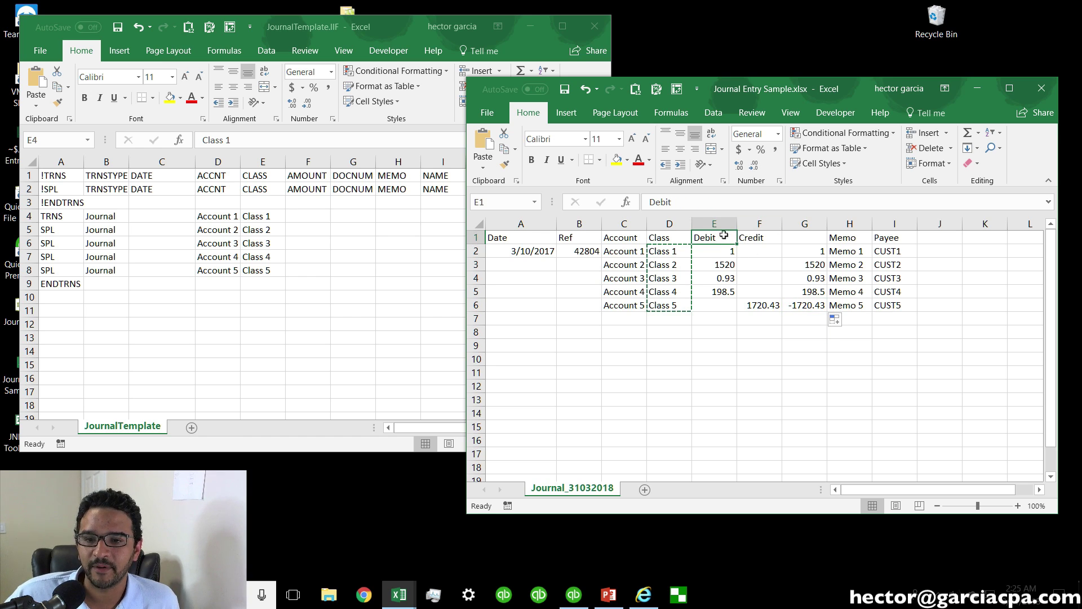
{"action": "left_click_drag", "start_coordinate": [811, 251], "coordinate": [815, 306]}
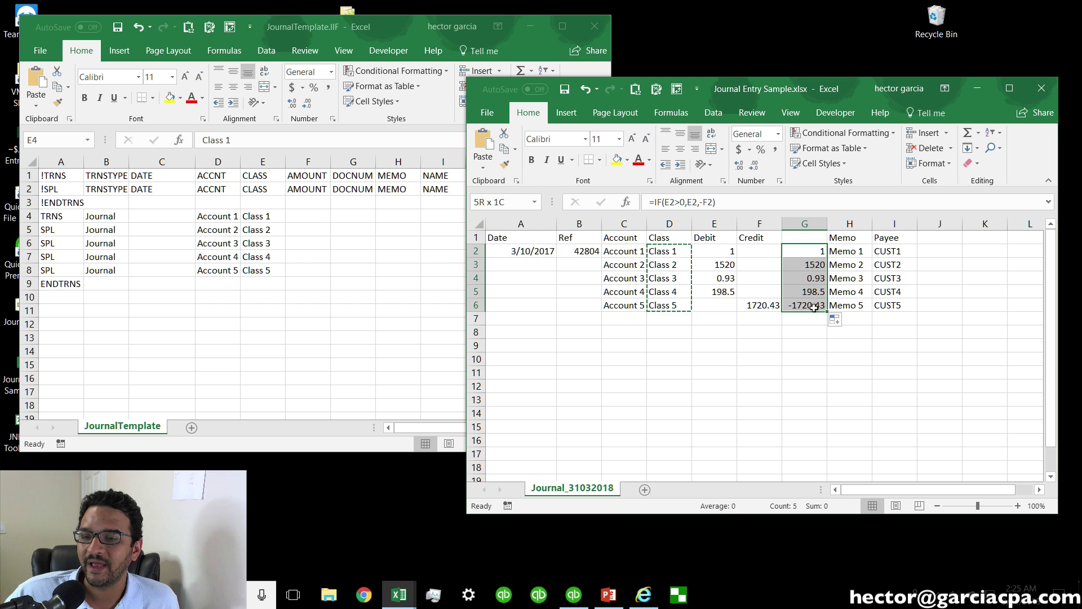
{"action": "left_click_drag", "start_coordinate": [264, 216], "coordinate": [264, 270]}
{"action": "key", "text": "ctrl+v"}
{"action": "mouse_move", "coordinate": [369, 31]}
{"action": "left_mouse_down"}
{"action": "mouse_move", "coordinate": [387, 38]}
{"action": "mouse_move", "coordinate": [371, 40]}
{"action": "left_mouse_up"}
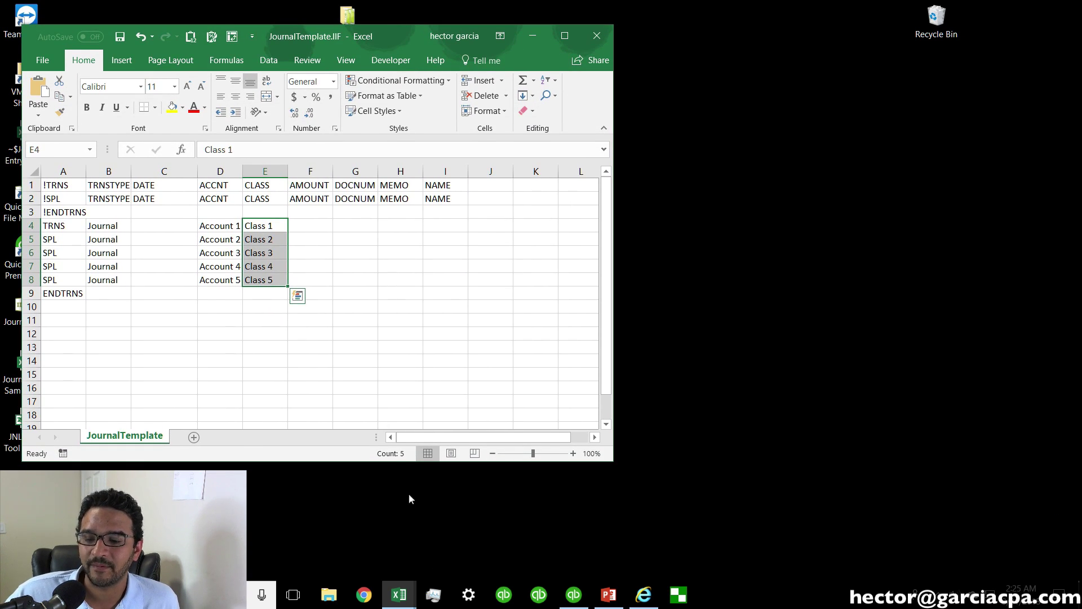
{"action": "left_click", "coordinate": [392, 595]}
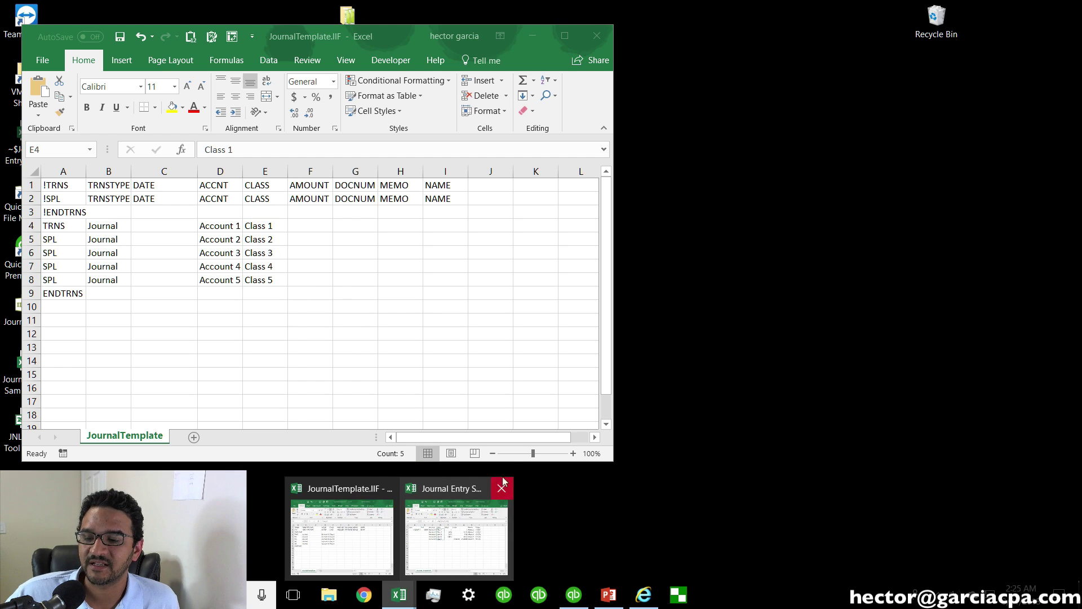
{"action": "left_click", "coordinate": [389, 554]}
{"action": "mouse_move", "coordinate": [399, 595]}
{"action": "left_click", "coordinate": [430, 560]}
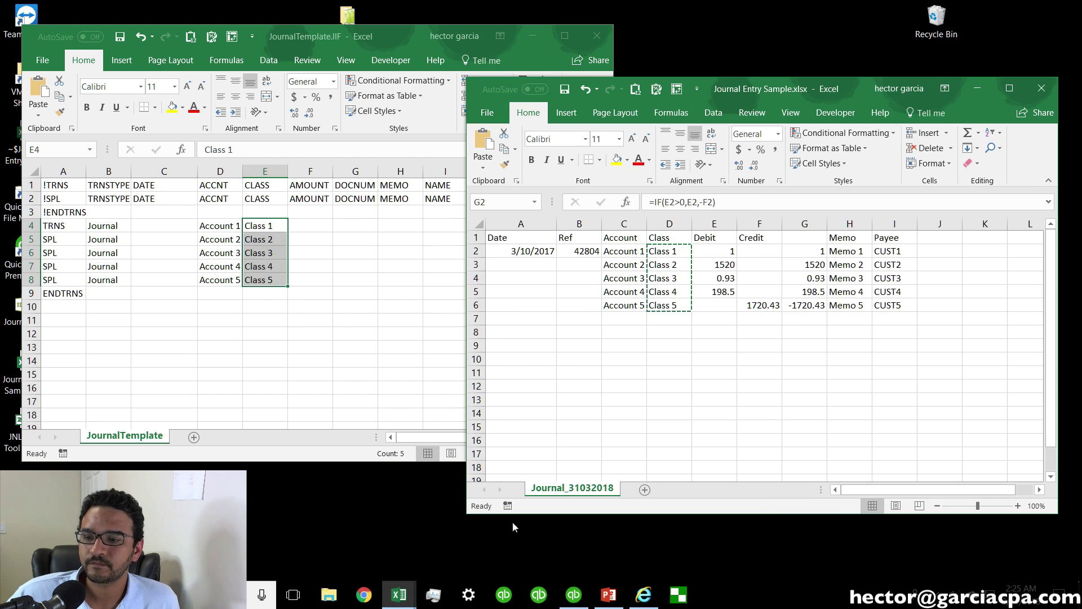
Copy the combined amounts in G2:G6 of the sample into the template's AMOUNT column as values, starting at F4.
{"action": "left_click", "coordinate": [777, 345]}
{"action": "left_click", "coordinate": [810, 244]}
{"action": "left_click_drag", "start_coordinate": [810, 252], "coordinate": [810, 305]}
{"action": "right_click", "coordinate": [807, 248]}
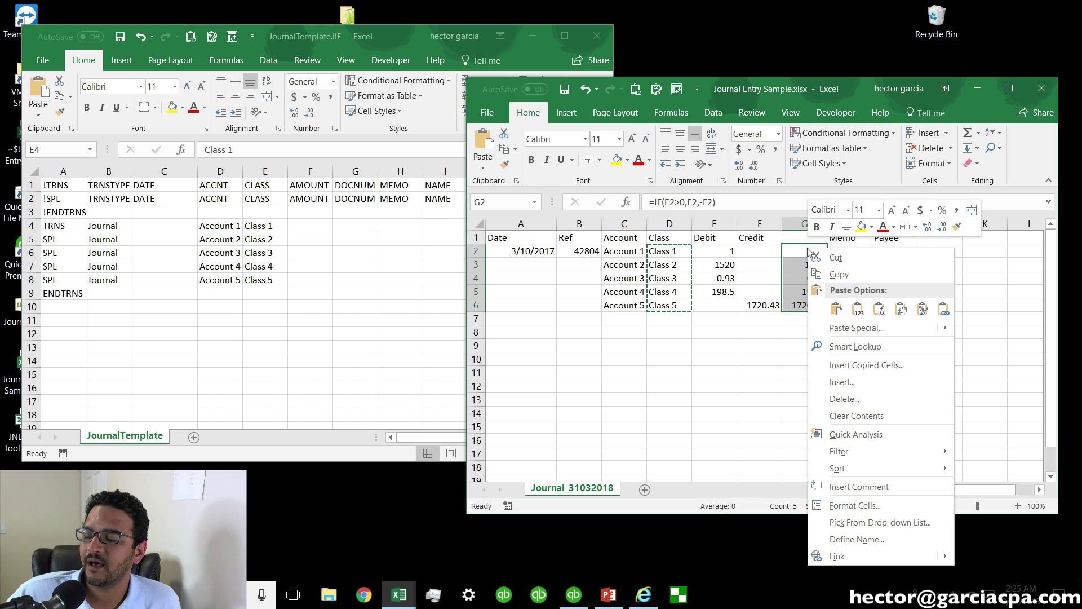
{"action": "left_click", "coordinate": [840, 275]}
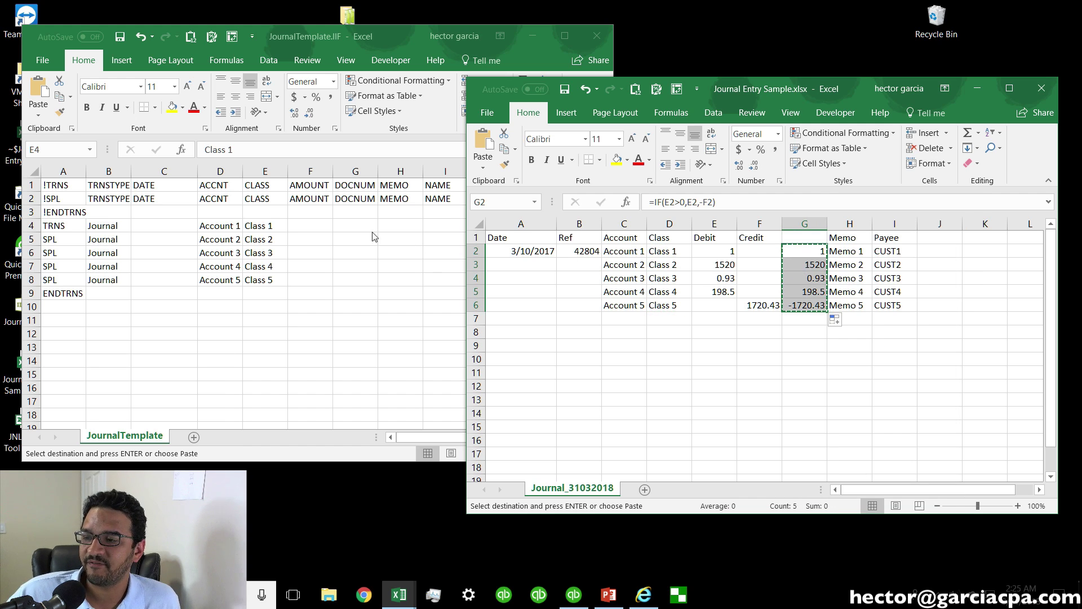
{"action": "left_click", "coordinate": [309, 230]}
{"action": "right_click", "coordinate": [309, 229]}
{"action": "left_click", "coordinate": [364, 291]}
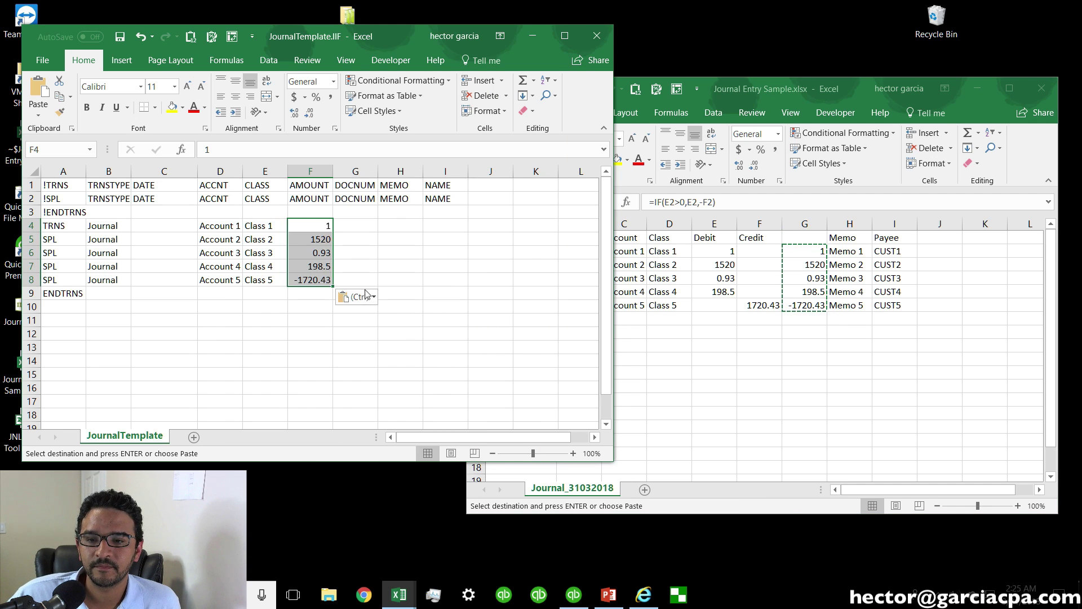
Copy Memo 1 to Memo 5 from the sample workbook into the template's MEMO column as values, starting at H4.
{"action": "left_click", "coordinate": [940, 357]}
{"action": "left_click", "coordinate": [854, 254]}
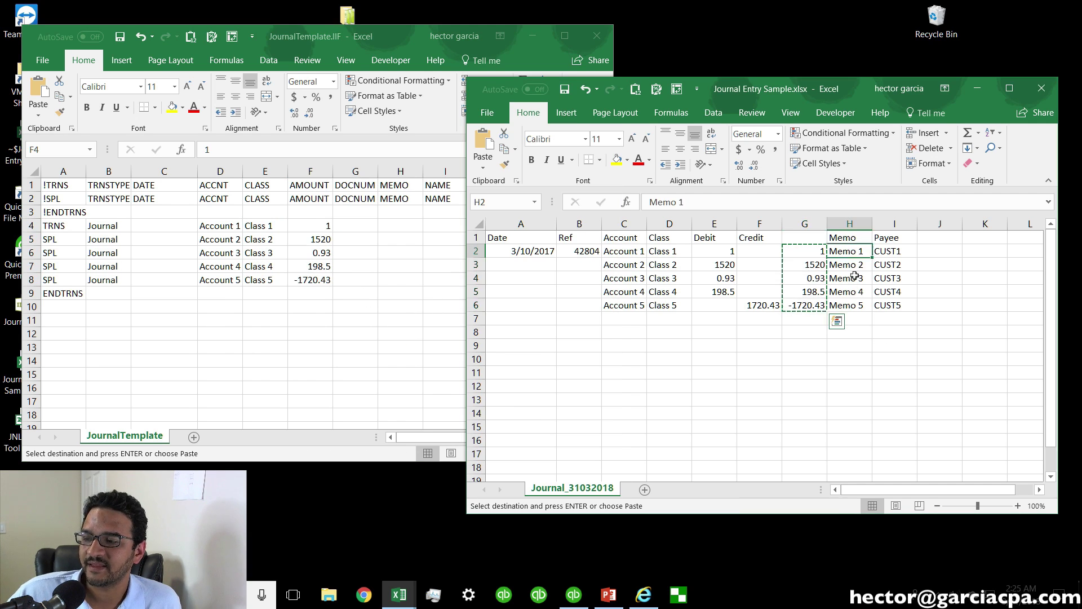
{"action": "left_click_drag", "start_coordinate": [856, 275], "coordinate": [852, 305]}
{"action": "right_click", "coordinate": [849, 260]}
{"action": "key", "text": "Escape"}
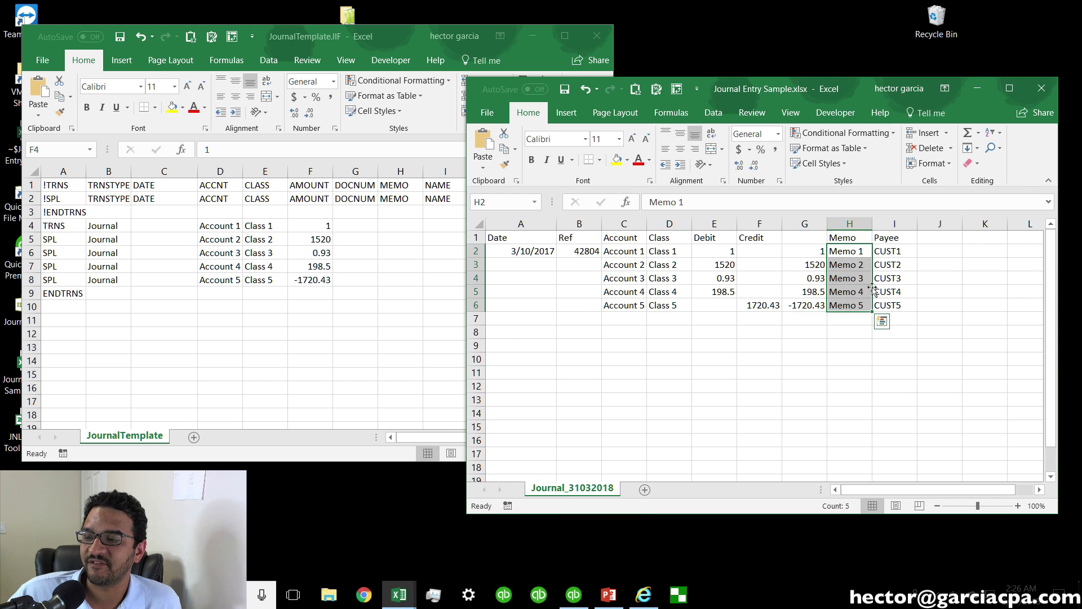
{"action": "key", "text": "ctrl+c"}
{"action": "left_click", "coordinate": [396, 225]}
{"action": "right_click", "coordinate": [397, 225]}
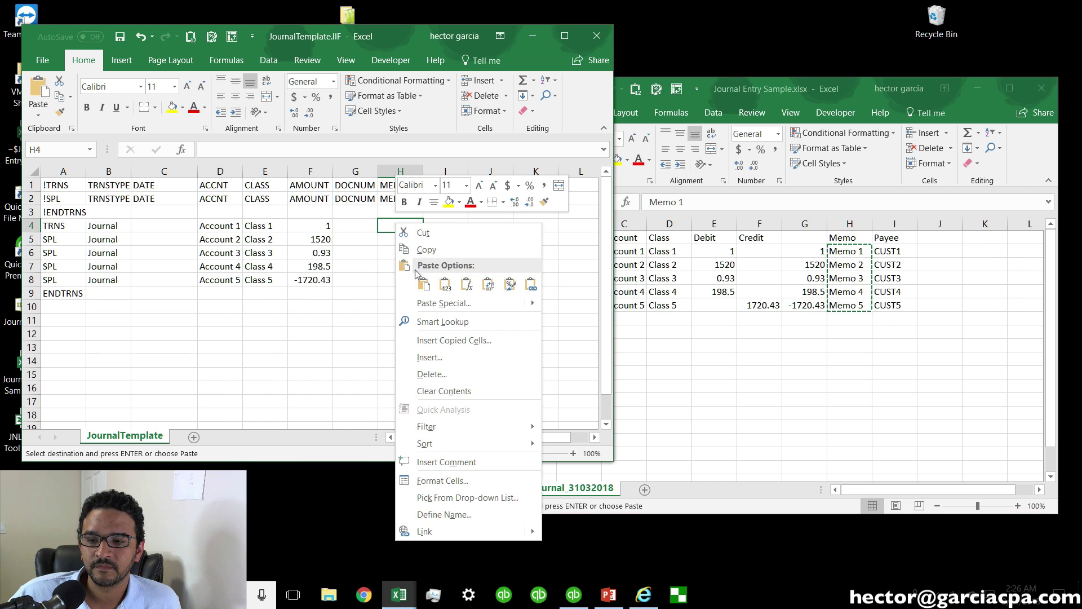
{"action": "left_click", "coordinate": [446, 284]}
Copy the payees CUST1 to CUST5 from the sample workbook into the template's NAME column, starting at I4.
{"action": "left_click", "coordinate": [887, 262]}
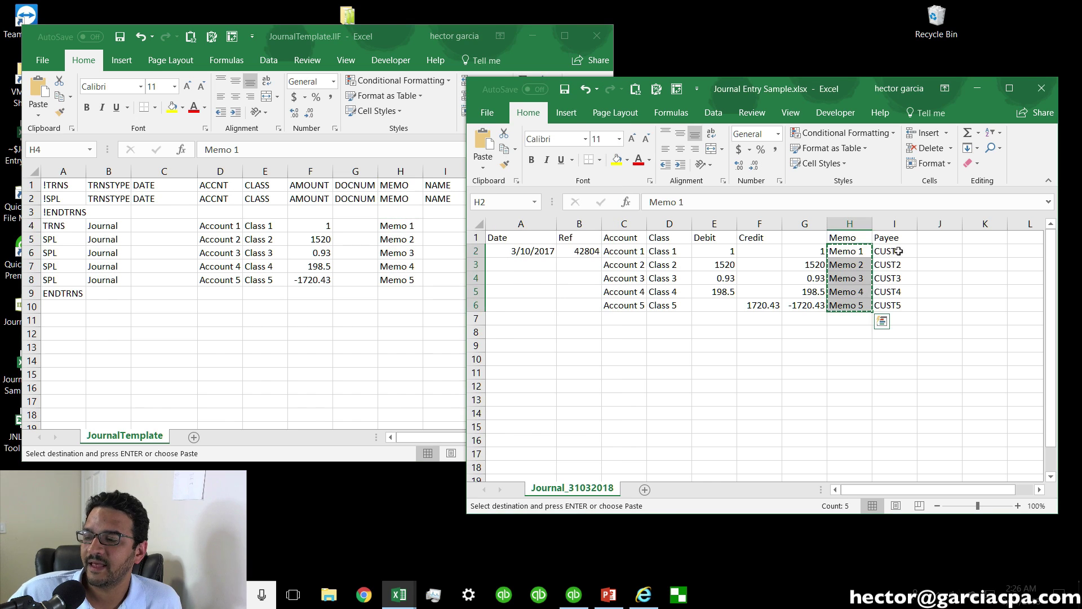
{"action": "left_click_drag", "start_coordinate": [889, 251], "coordinate": [901, 301]}
{"action": "right_click", "coordinate": [894, 248]}
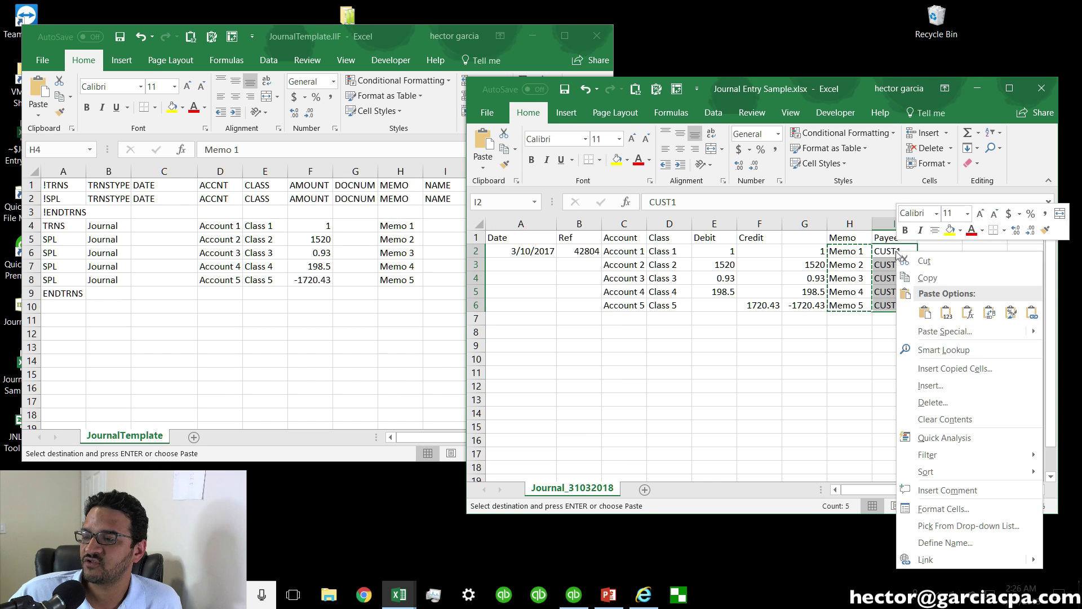
{"action": "left_click", "coordinate": [925, 275]}
{"action": "left_click", "coordinate": [457, 237]}
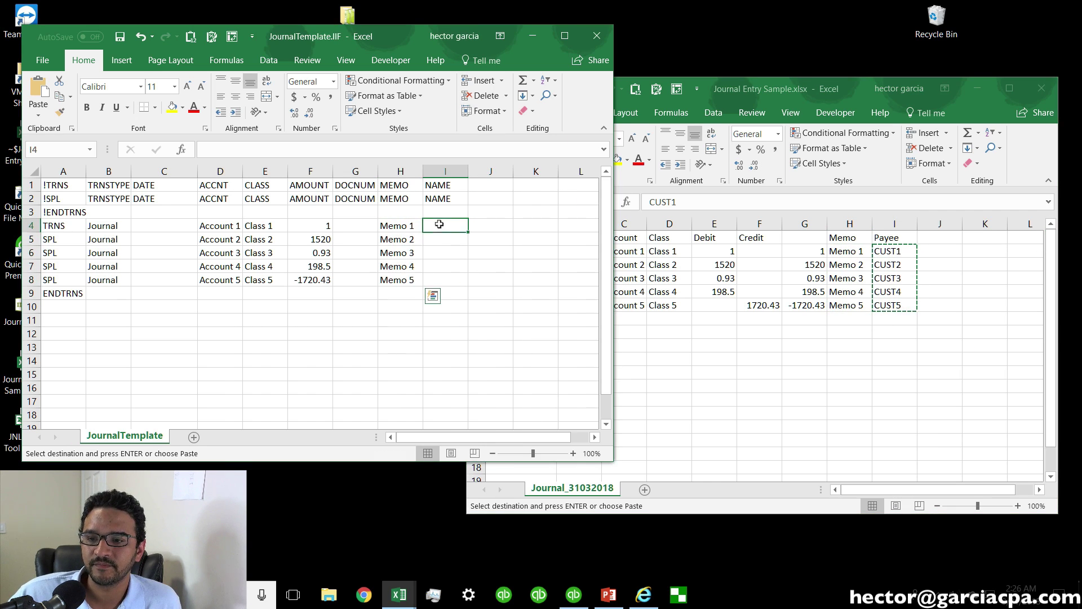
{"action": "right_click", "coordinate": [443, 225]}
{"action": "left_click", "coordinate": [469, 284]}
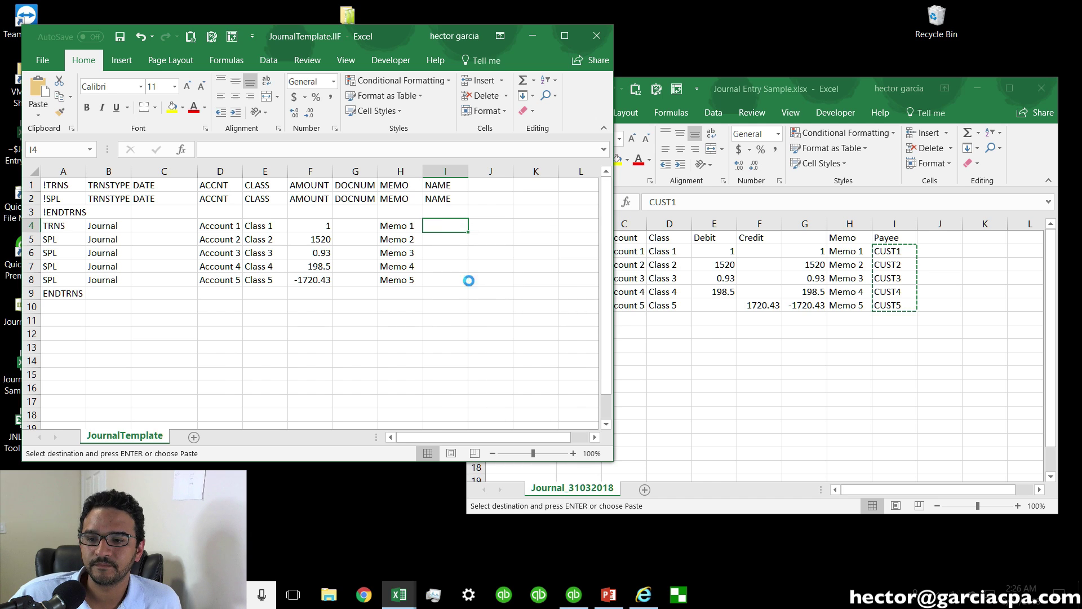
Copy the date 3/10/2017 from A2 of the sample workbook into C4 of the template's DATE column.
{"action": "left_click", "coordinate": [732, 338]}
{"action": "left_click", "coordinate": [638, 249]}
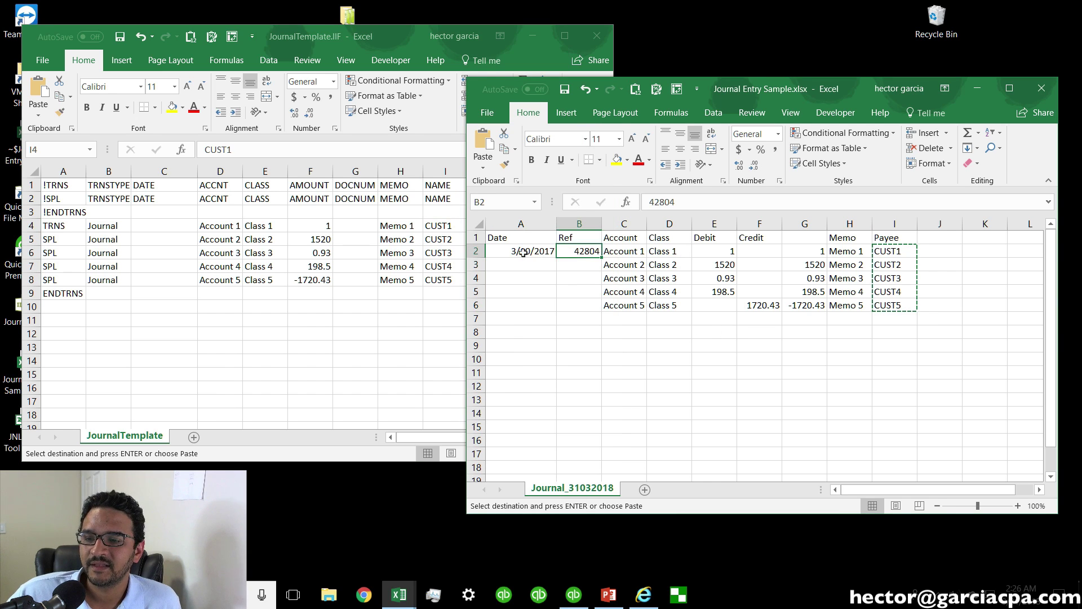
{"action": "right_click", "coordinate": [525, 252]}
{"action": "left_click", "coordinate": [542, 279]}
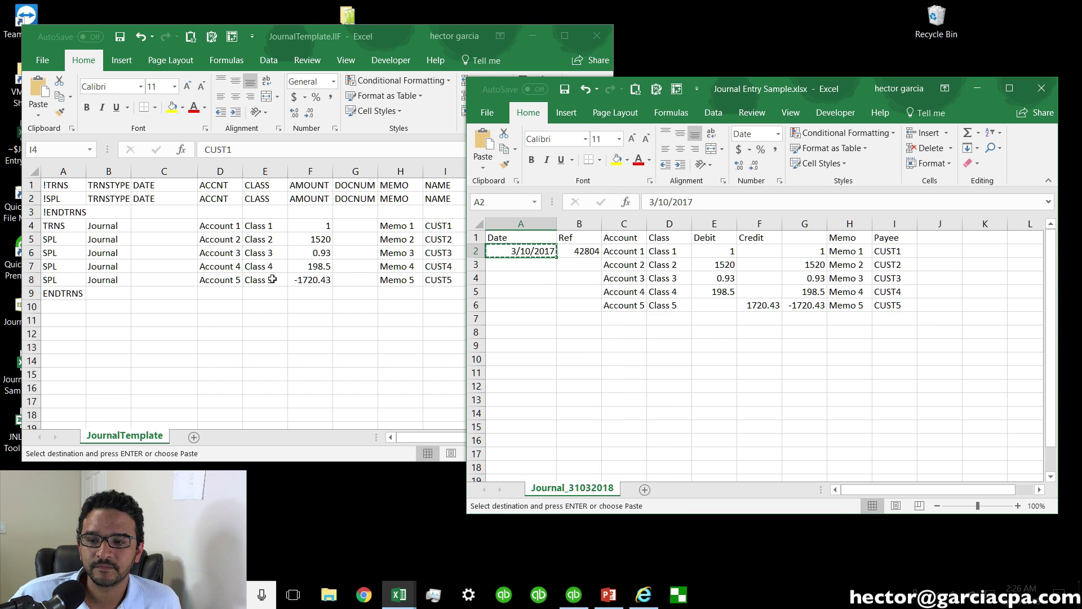
{"action": "left_click", "coordinate": [149, 228]}
{"action": "right_click", "coordinate": [149, 228]}
{"action": "left_click", "coordinate": [195, 285]}
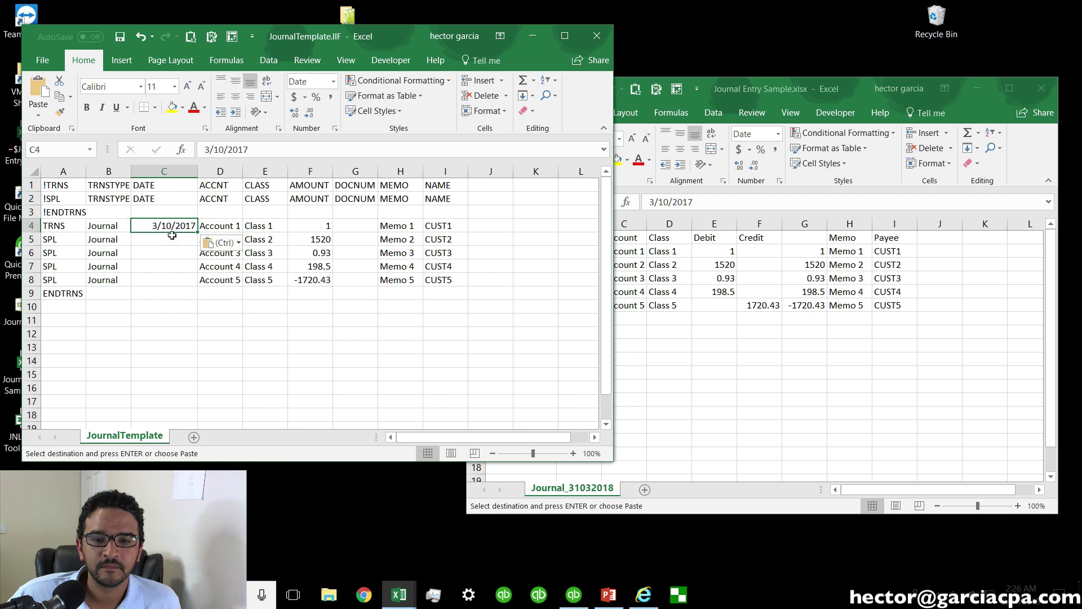
Repeat the date 3/10/2017 from C4 down through C8 in the template.
{"action": "right_click", "coordinate": [173, 224]}
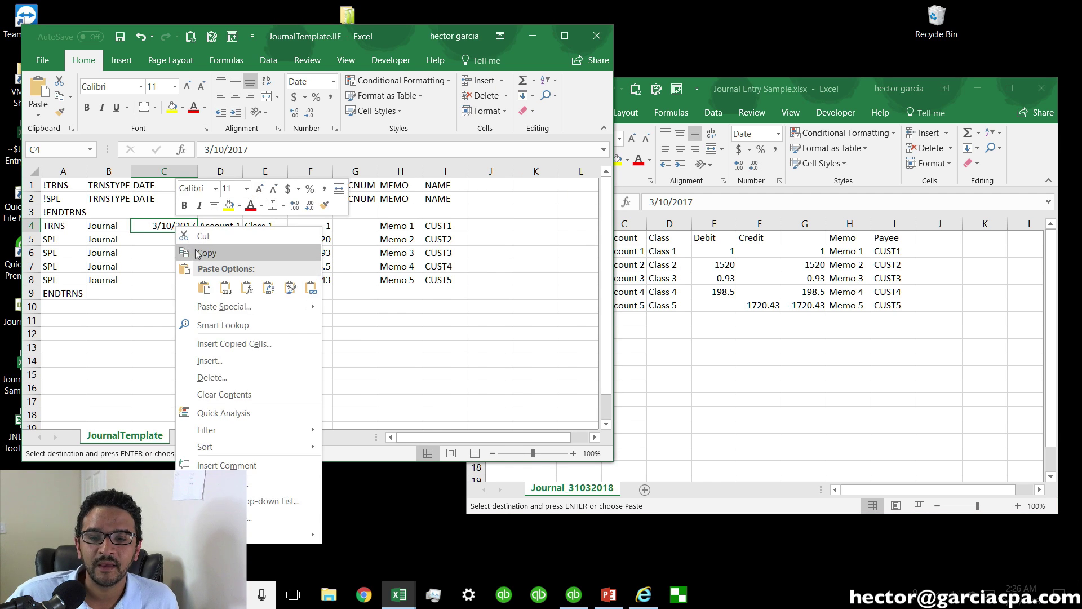
{"action": "left_click", "coordinate": [194, 251]}
{"action": "right_click", "coordinate": [157, 243]}
{"action": "left_click", "coordinate": [187, 302]}
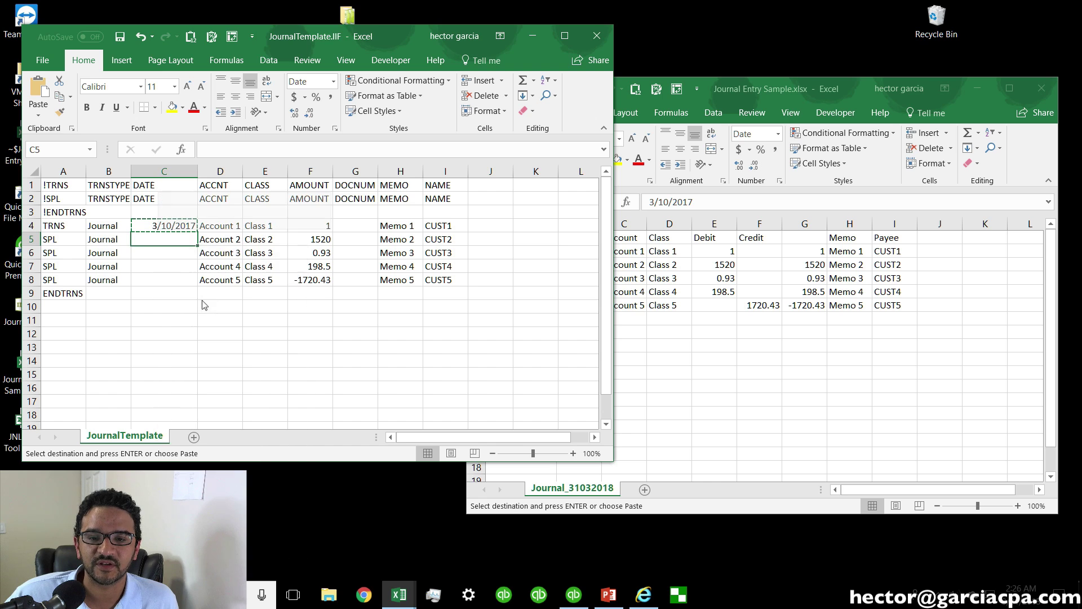
{"action": "left_click_drag", "start_coordinate": [176, 222], "coordinate": [194, 288]}
Copy the reference 42804 from B2 of the sample workbook into G4 of the template's DOCNUM column.
{"action": "left_click", "coordinate": [767, 317]}
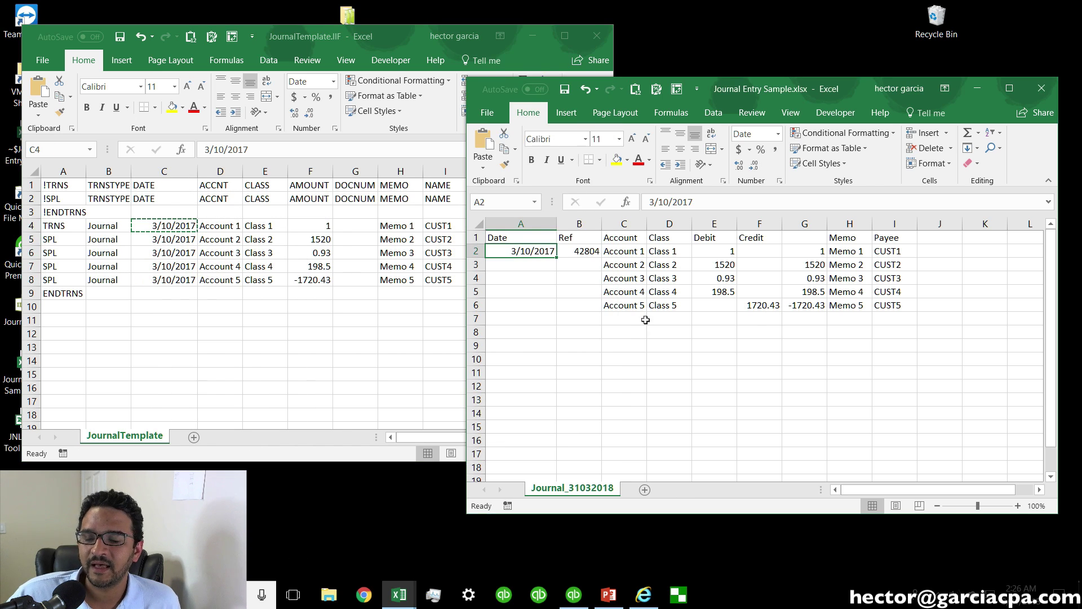
{"action": "left_click", "coordinate": [583, 251]}
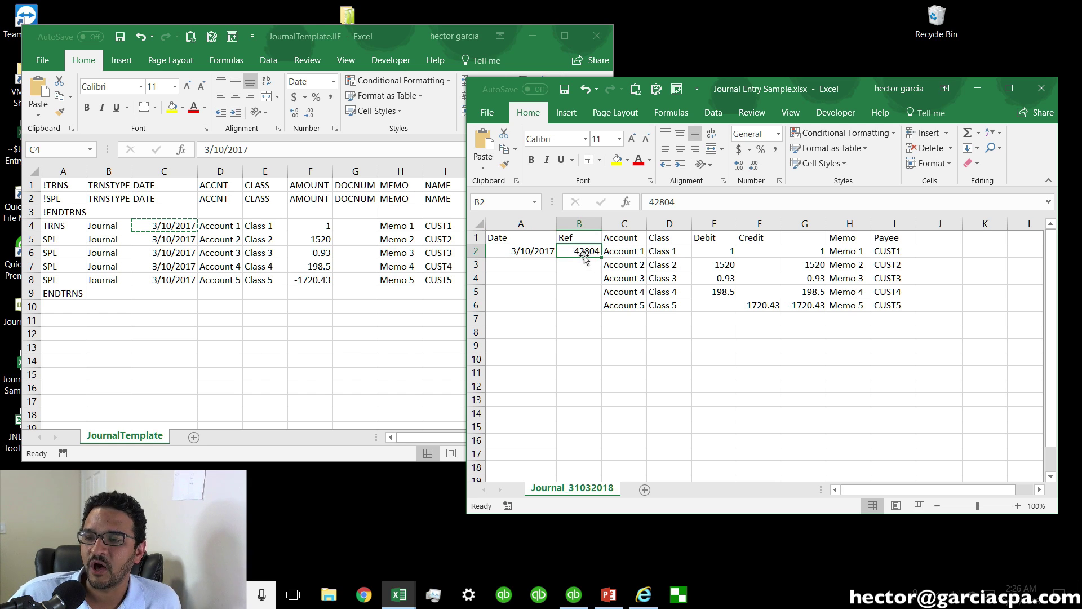
{"action": "right_click", "coordinate": [584, 249]}
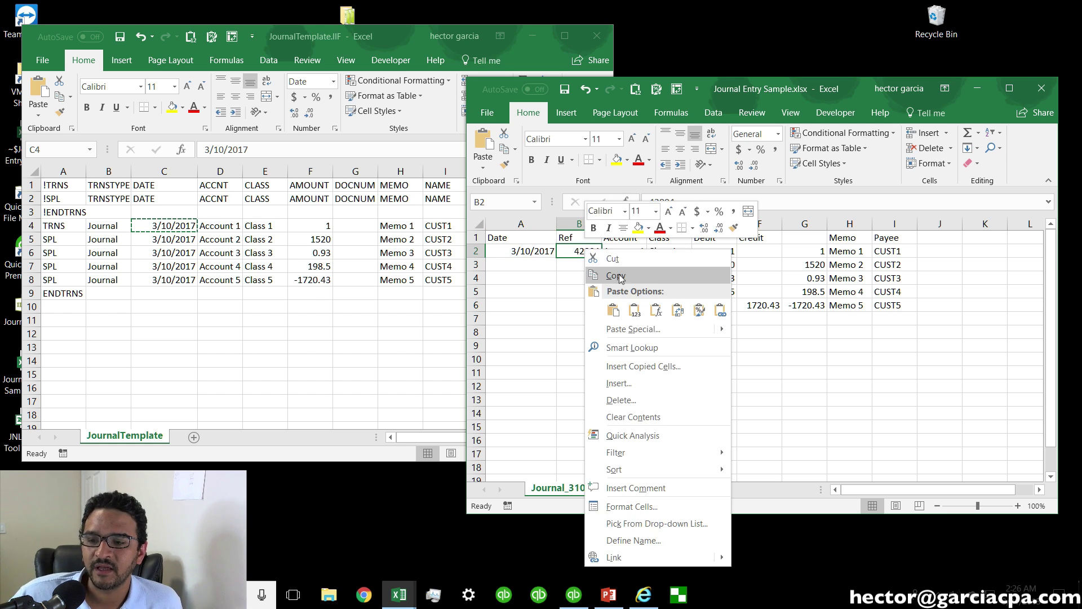
{"action": "left_click", "coordinate": [614, 274]}
{"action": "left_click", "coordinate": [356, 227]}
{"action": "left_click", "coordinate": [356, 227]}
{"action": "right_click", "coordinate": [356, 227]}
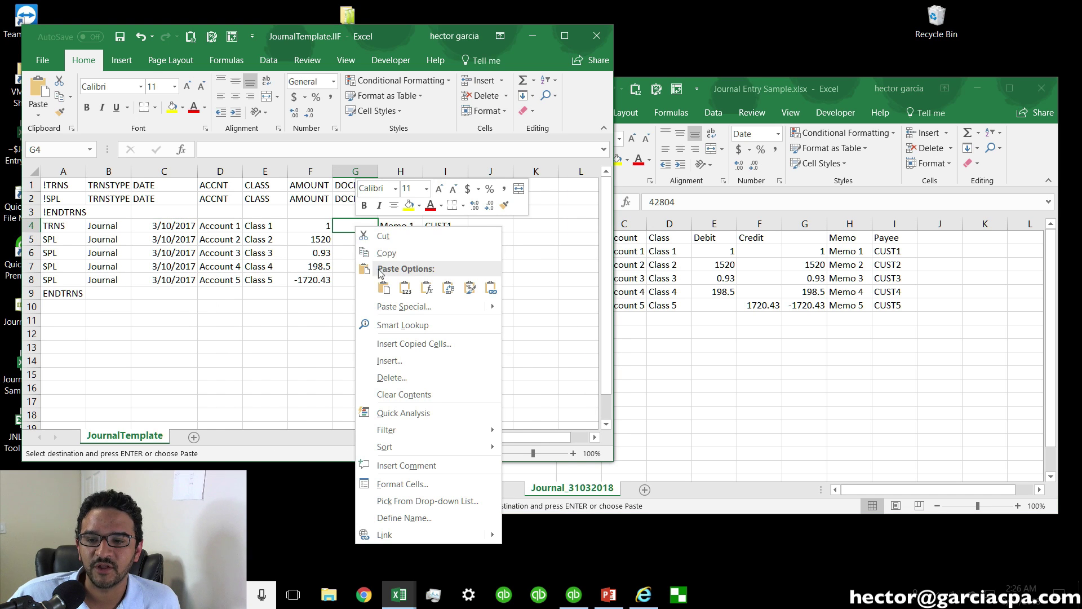
{"action": "left_click", "coordinate": [384, 282]}
{"action": "right_click", "coordinate": [363, 226]}
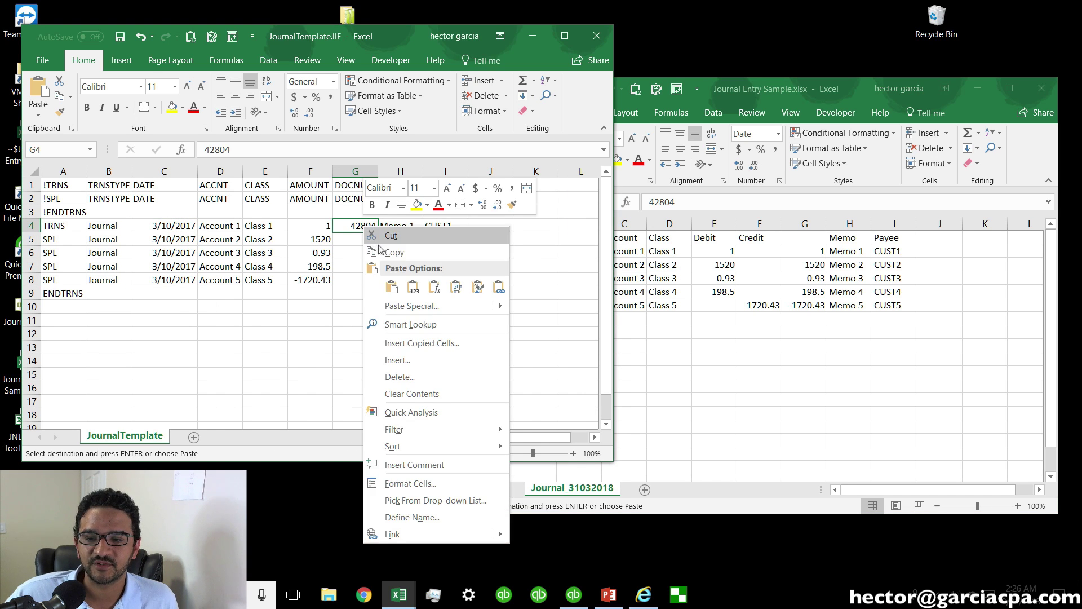
{"action": "left_click", "coordinate": [388, 253]}
{"action": "right_click", "coordinate": [348, 242]}
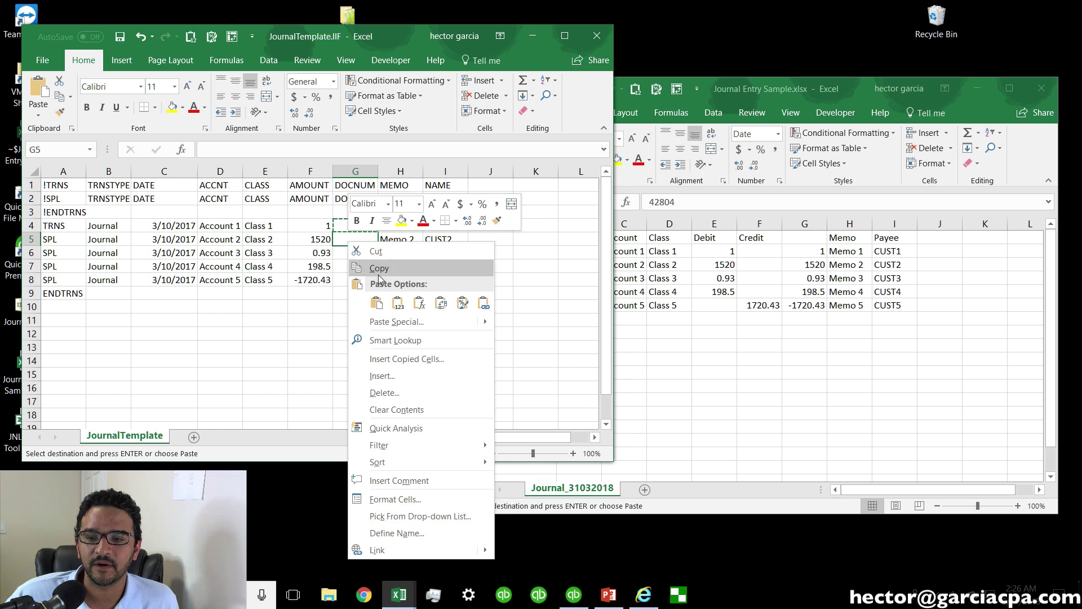
{"action": "left_click", "coordinate": [379, 271]}
Repeat the document number 42804 from G4 down through G8 in the template.
{"action": "left_click_drag", "start_coordinate": [364, 227], "coordinate": [361, 240]}
{"action": "right_click", "coordinate": [361, 227]}
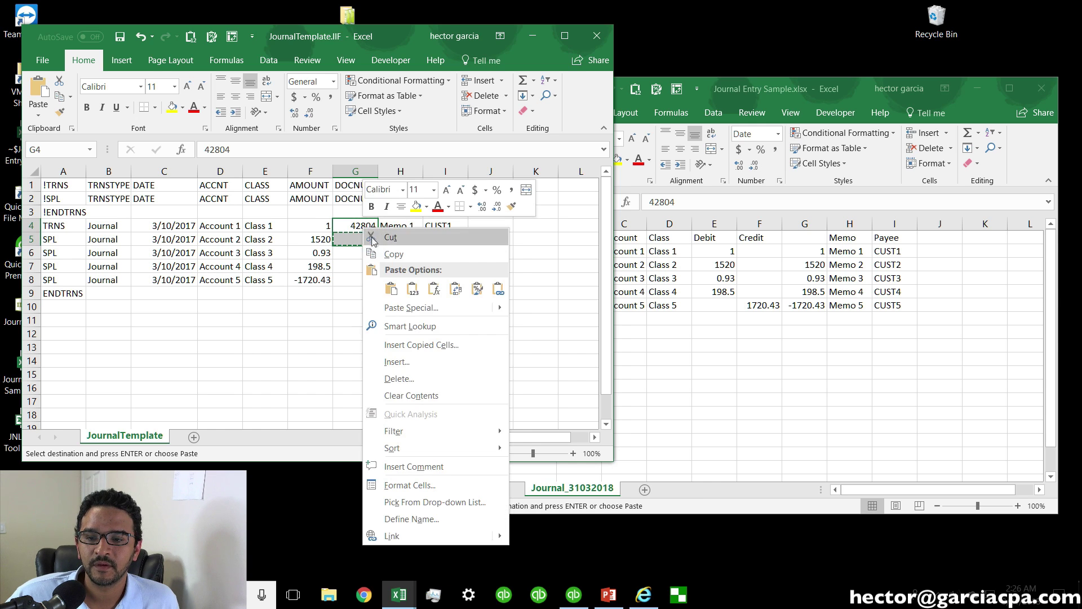
{"action": "left_click", "coordinate": [389, 253]}
{"action": "right_click", "coordinate": [340, 242]}
{"action": "left_click", "coordinate": [341, 241]}
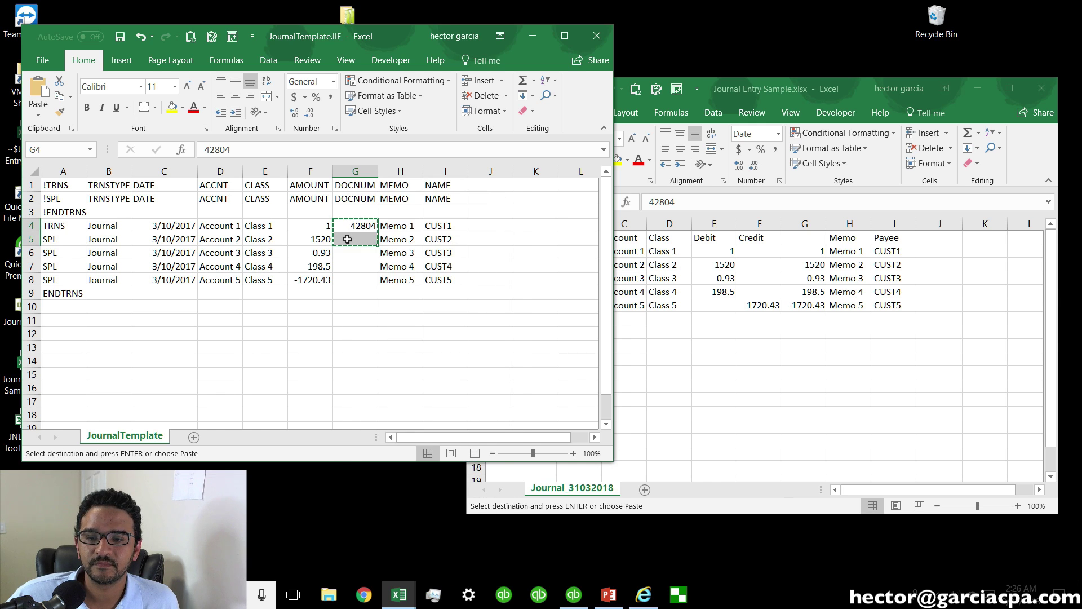
{"action": "left_click", "coordinate": [349, 240]}
{"action": "right_click", "coordinate": [351, 240]}
{"action": "left_click", "coordinate": [379, 302]}
{"action": "left_click_drag", "start_coordinate": [361, 226], "coordinate": [375, 285]}
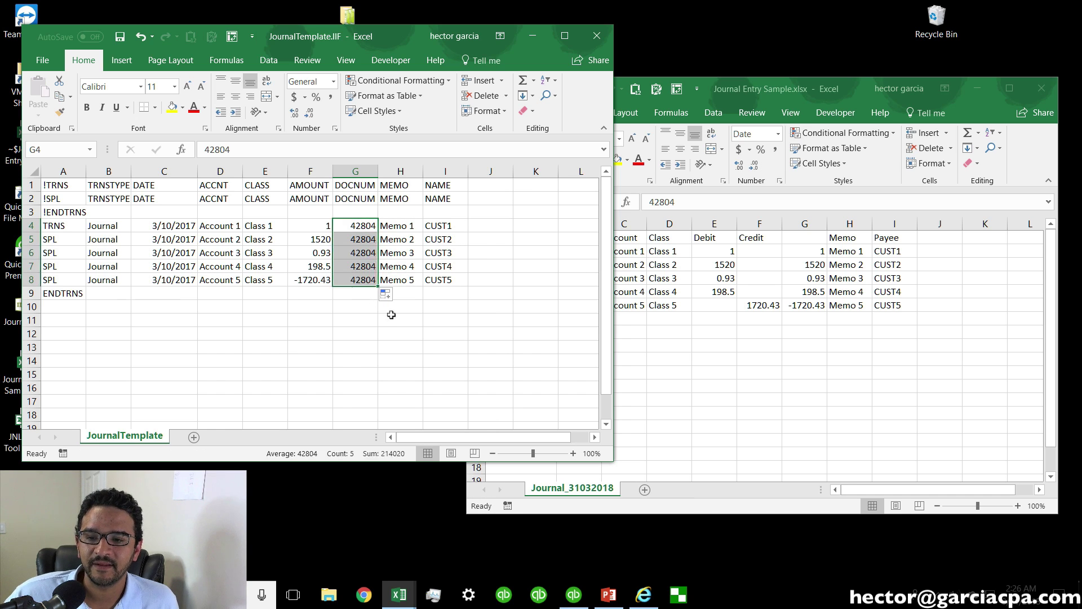
Review the filled transaction rows A4:I8 in the template, then look over the source entry in the sample workbook.
{"action": "left_click", "coordinate": [395, 317]}
{"action": "left_click_drag", "start_coordinate": [72, 225], "coordinate": [448, 280]}
{"action": "key", "text": "super+plus"}
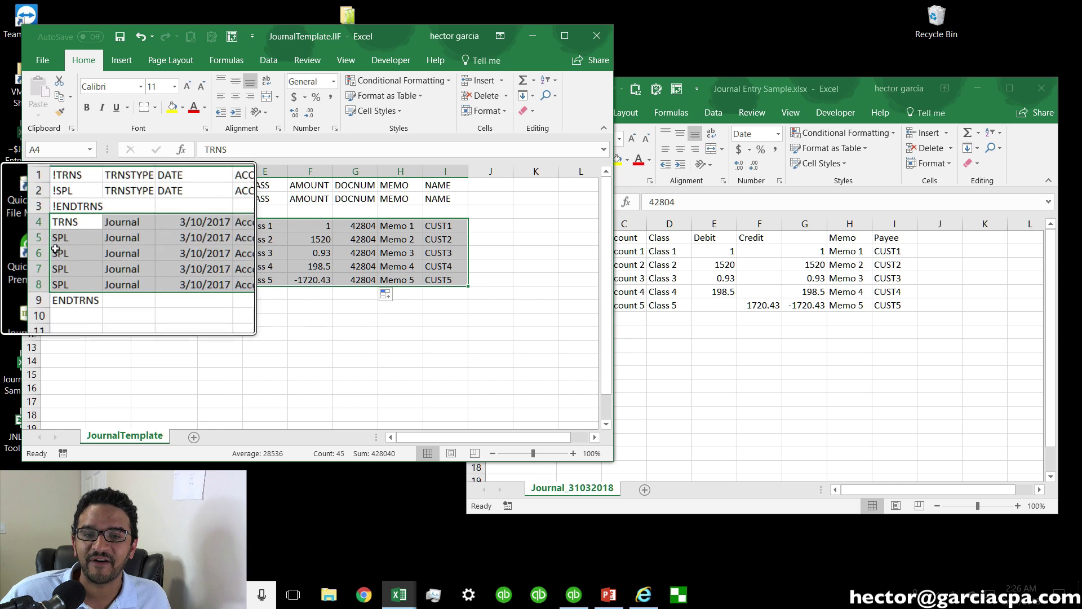
{"action": "key", "text": "super+Escape"}
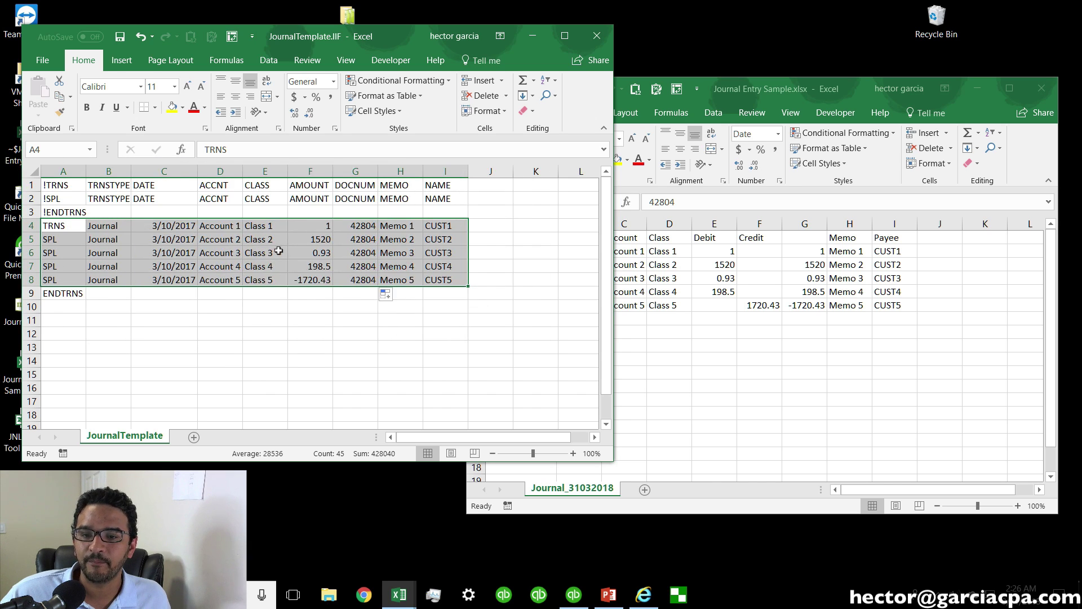
{"action": "key", "text": "alt+Tab"}
{"action": "left_click", "coordinate": [894, 367]}
{"action": "left_click_drag", "start_coordinate": [988, 330], "coordinate": [518, 225]}
{"action": "left_click", "coordinate": [670, 345]}
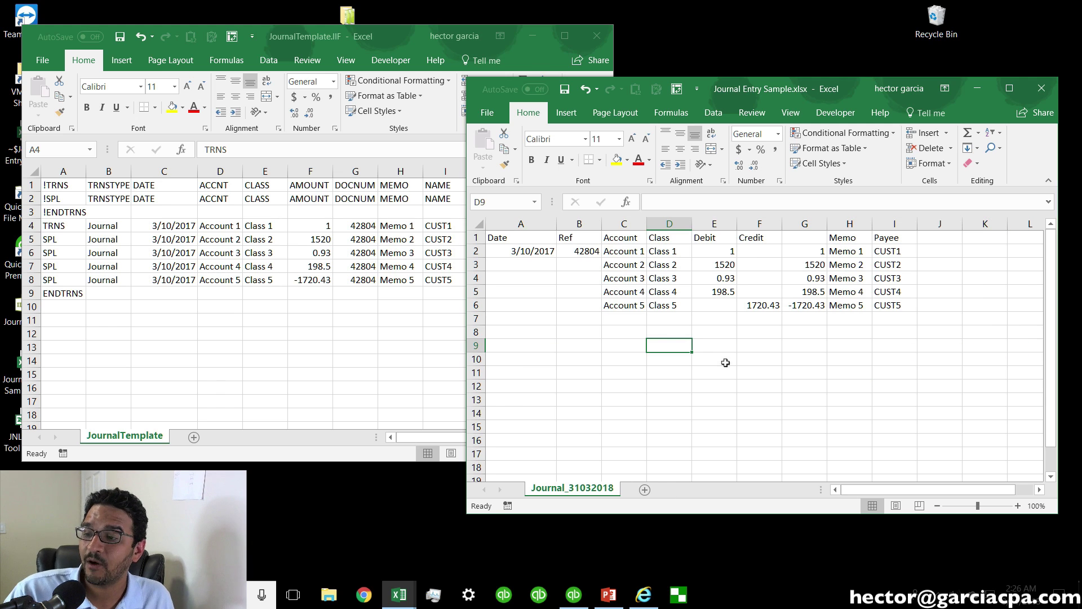
Return to the JournalTemplate.IIF workbook and save the filled-in journal entry.
{"action": "key", "text": "alt+Tab"}
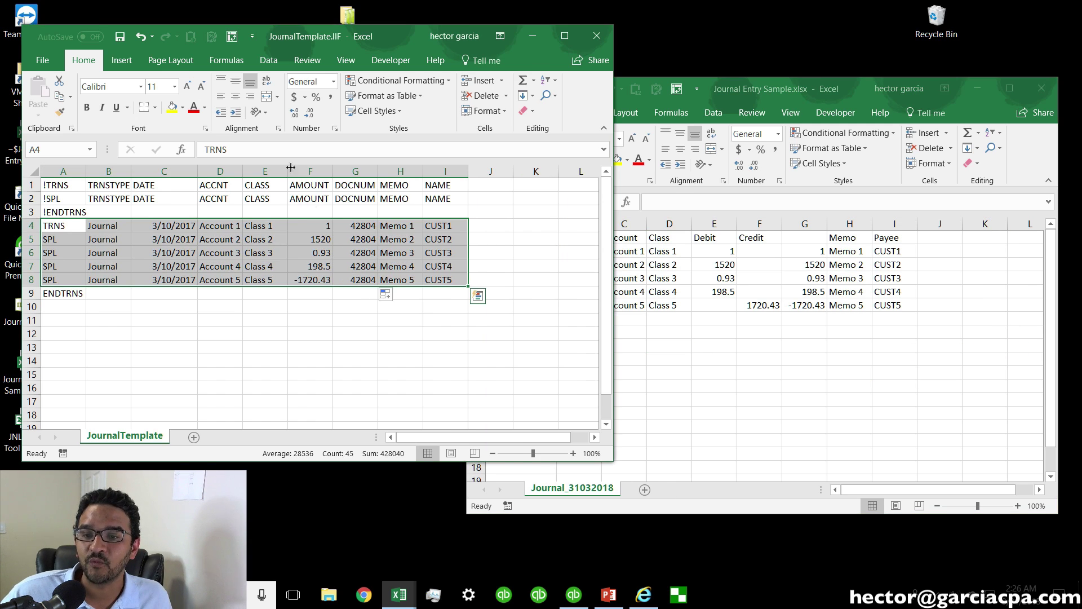
{"action": "left_click", "coordinate": [280, 296]}
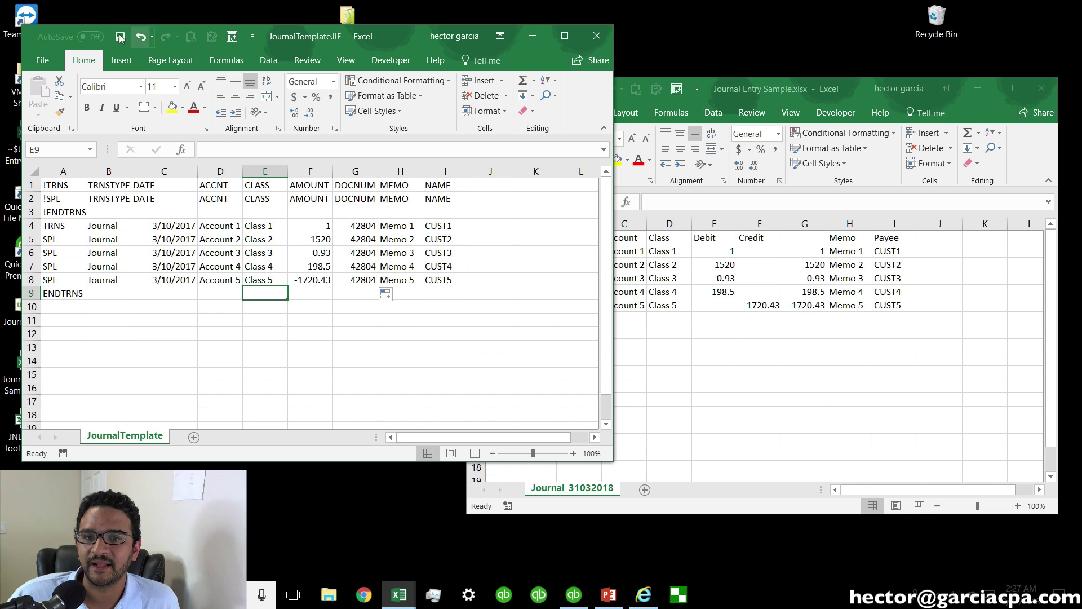
{"action": "left_click", "coordinate": [119, 38]}
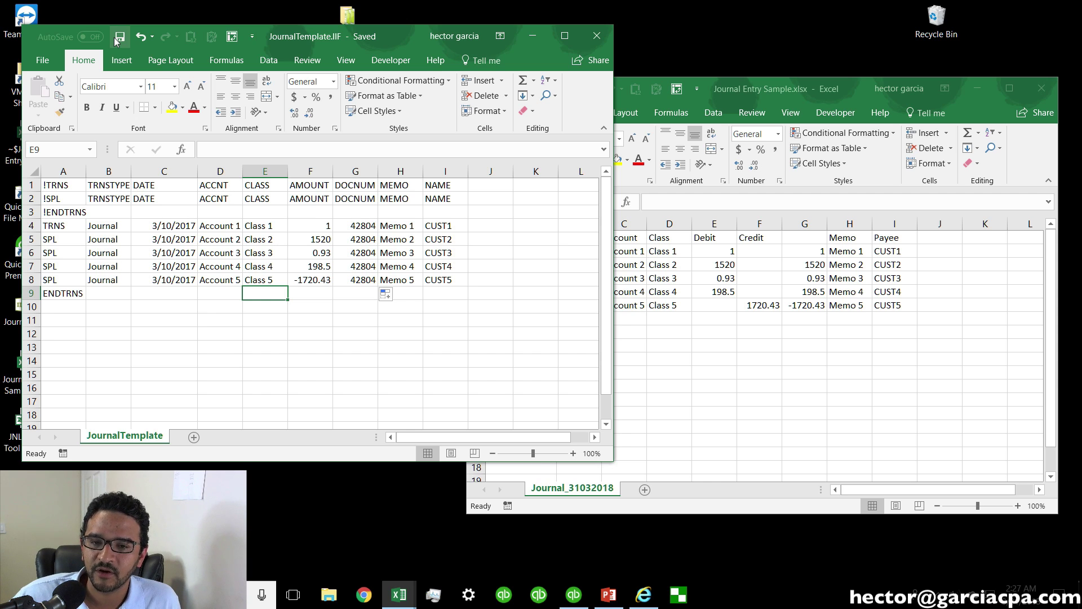
Examine the TRNS transaction in row 4 and the account names in D4:D8 of the template.
{"action": "left_click", "coordinate": [31, 226]}
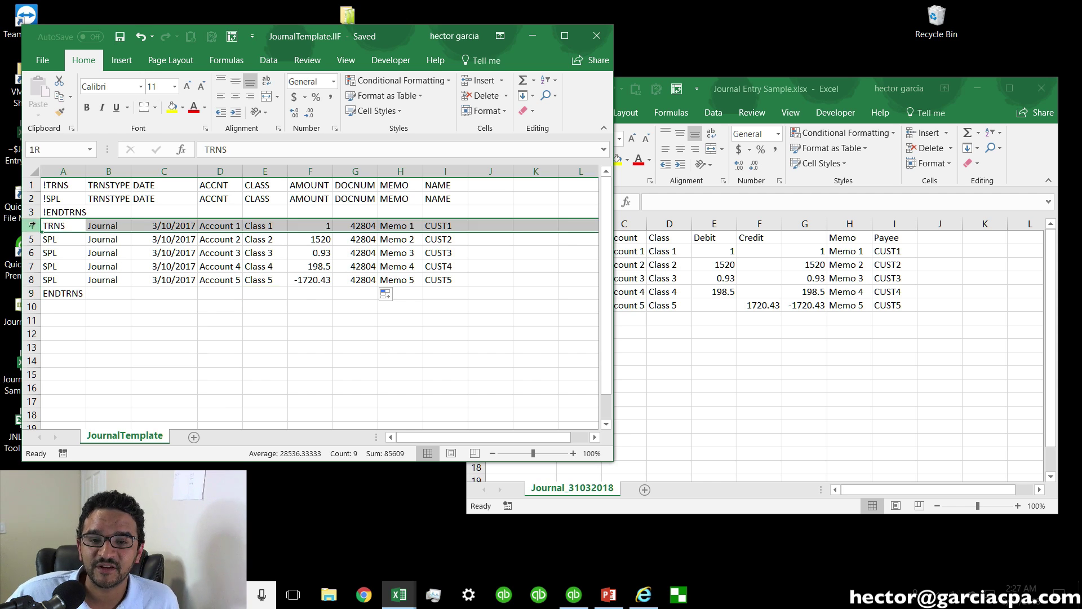
{"action": "left_click", "coordinate": [221, 226]}
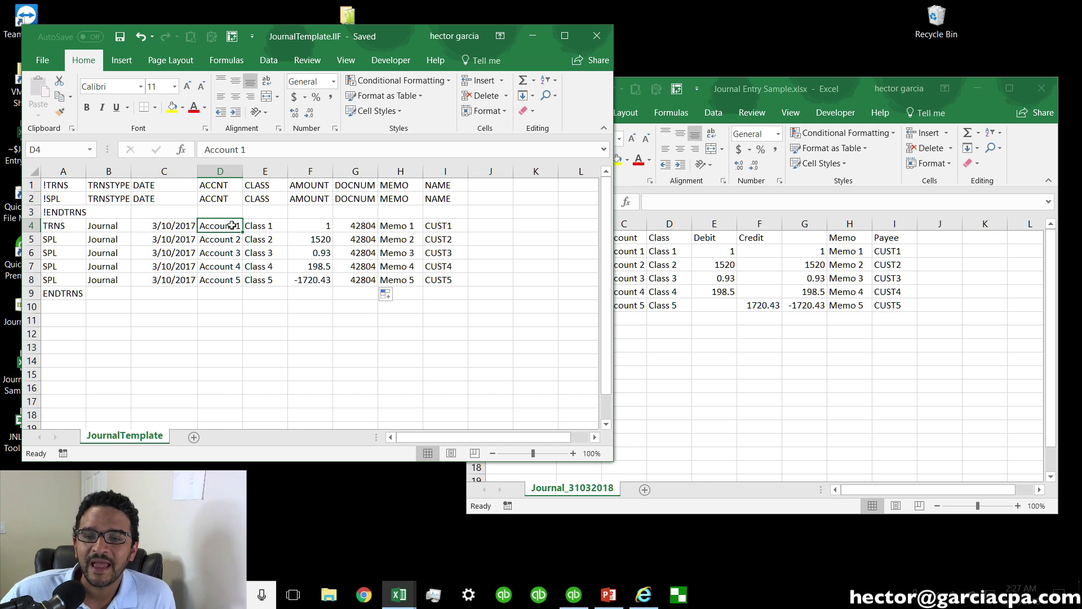
{"action": "left_click_drag", "start_coordinate": [220, 224], "coordinate": [221, 268]}
{"action": "left_click_drag", "start_coordinate": [220, 276], "coordinate": [217, 277]}
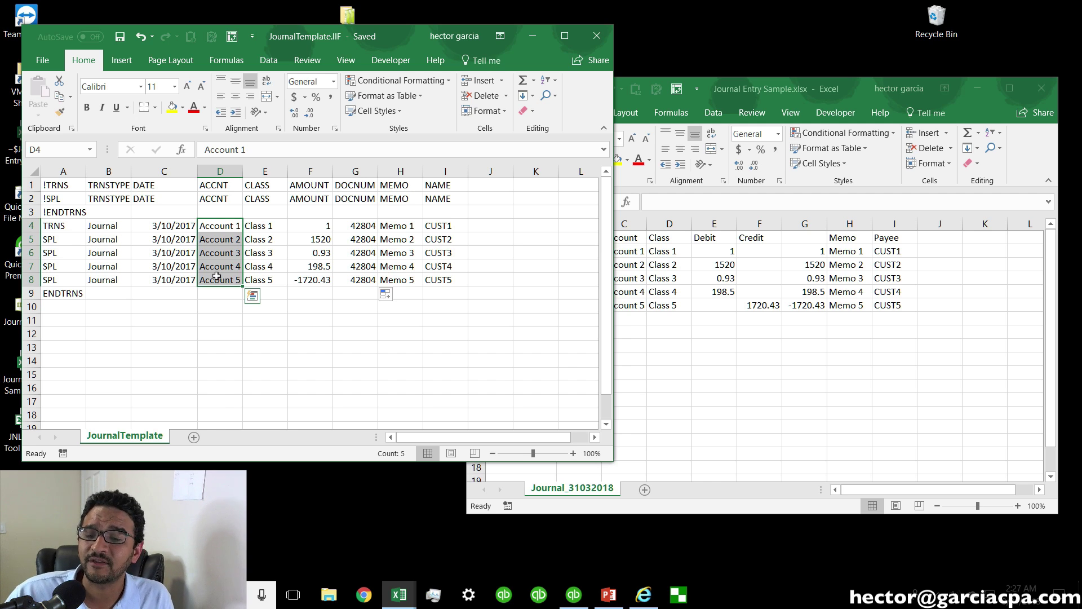
Switch to QuickBooks, search the Chart of Accounts for "acc" to check for the template's accounts, and reset and close the list.
{"action": "left_click", "coordinate": [578, 600]}
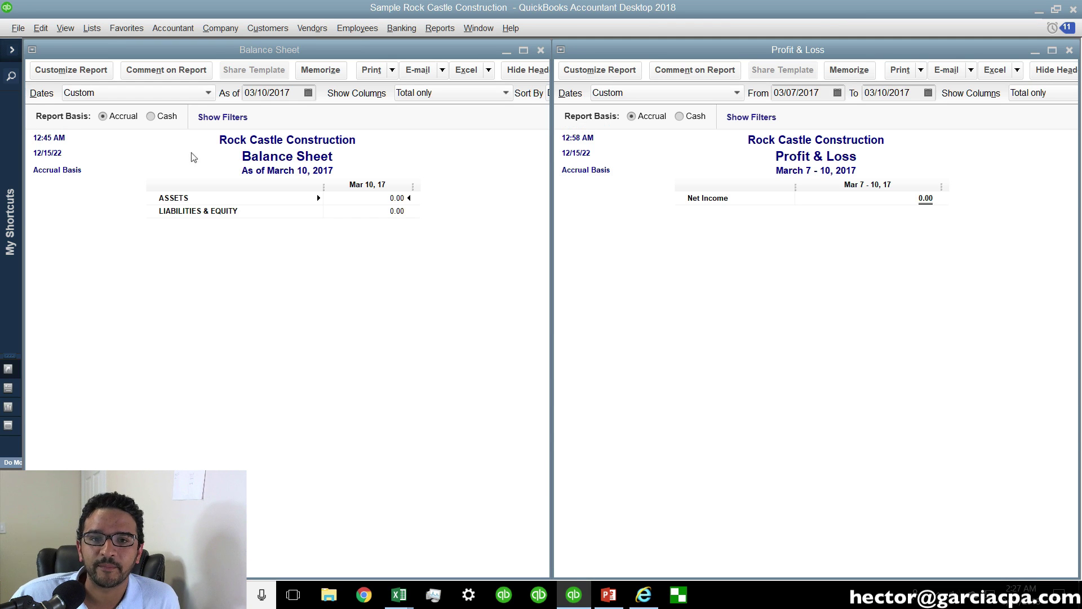
{"action": "left_click", "coordinate": [95, 28]}
{"action": "left_click", "coordinate": [115, 46]}
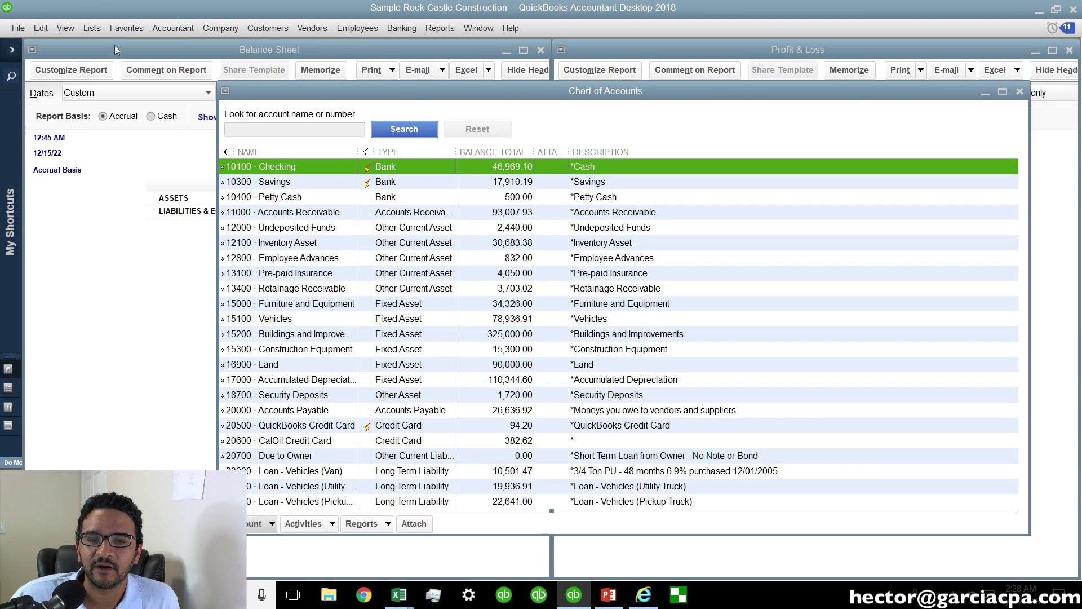
{"action": "left_click", "coordinate": [260, 130]}
{"action": "type", "text": "acc"}
{"action": "left_click", "coordinate": [405, 135]}
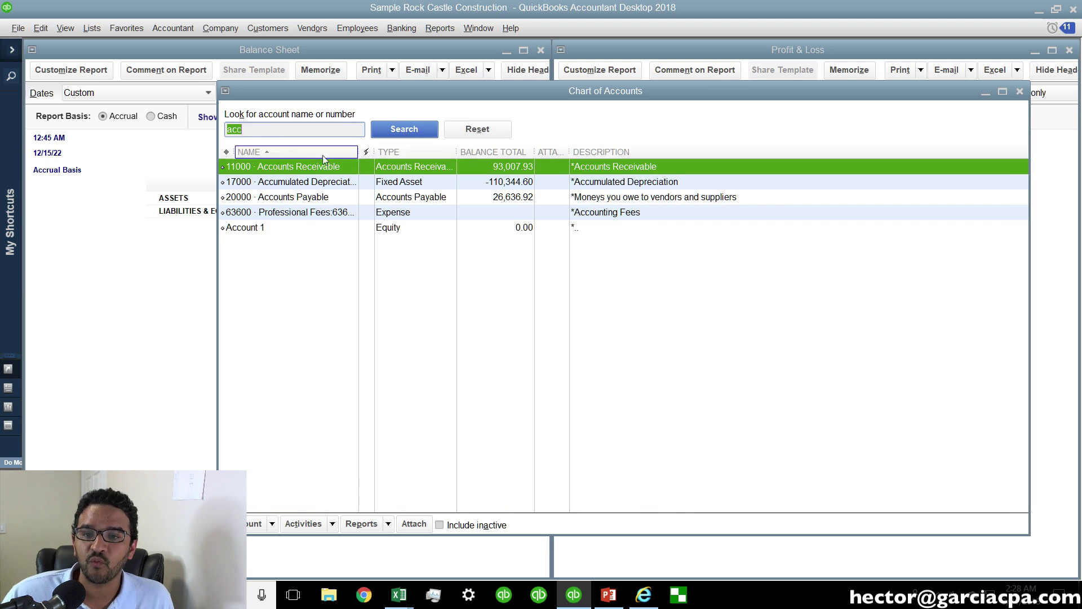
{"action": "left_click", "coordinate": [261, 229]}
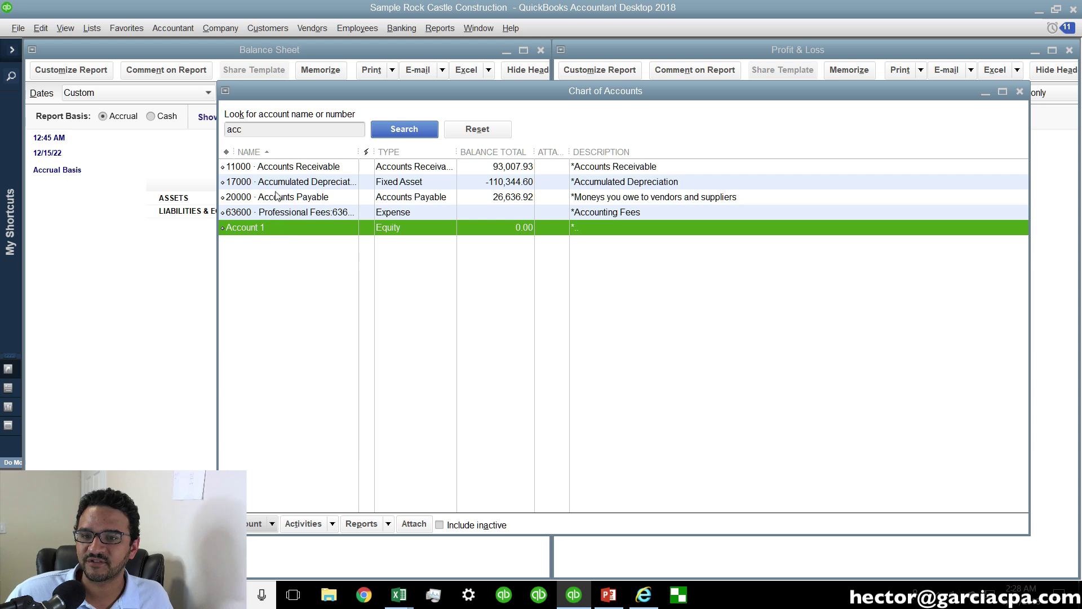
{"action": "left_click", "coordinate": [230, 131]}
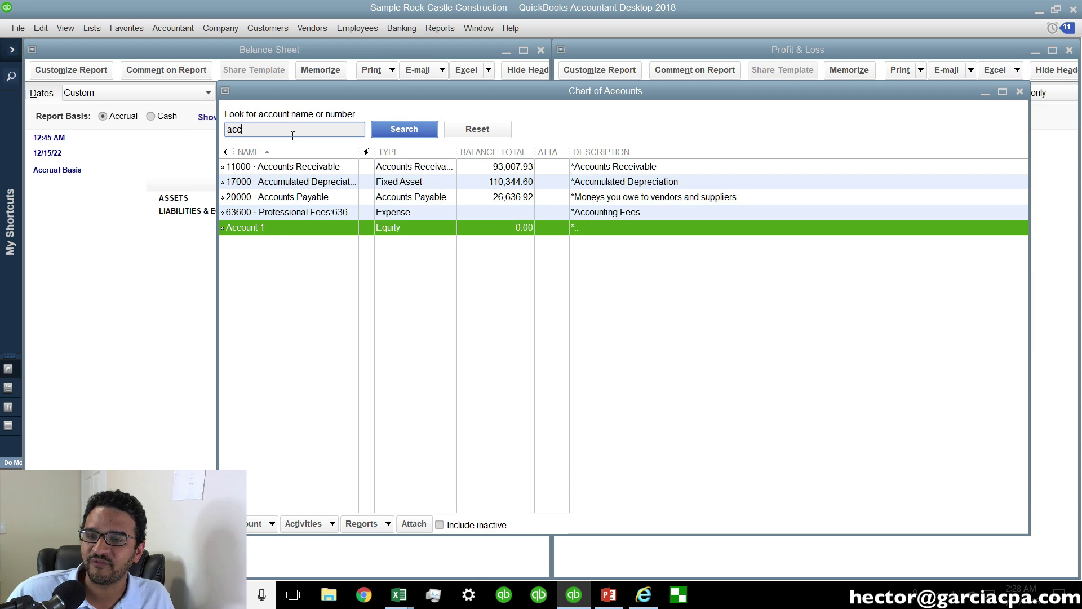
{"action": "left_click", "coordinate": [460, 129]}
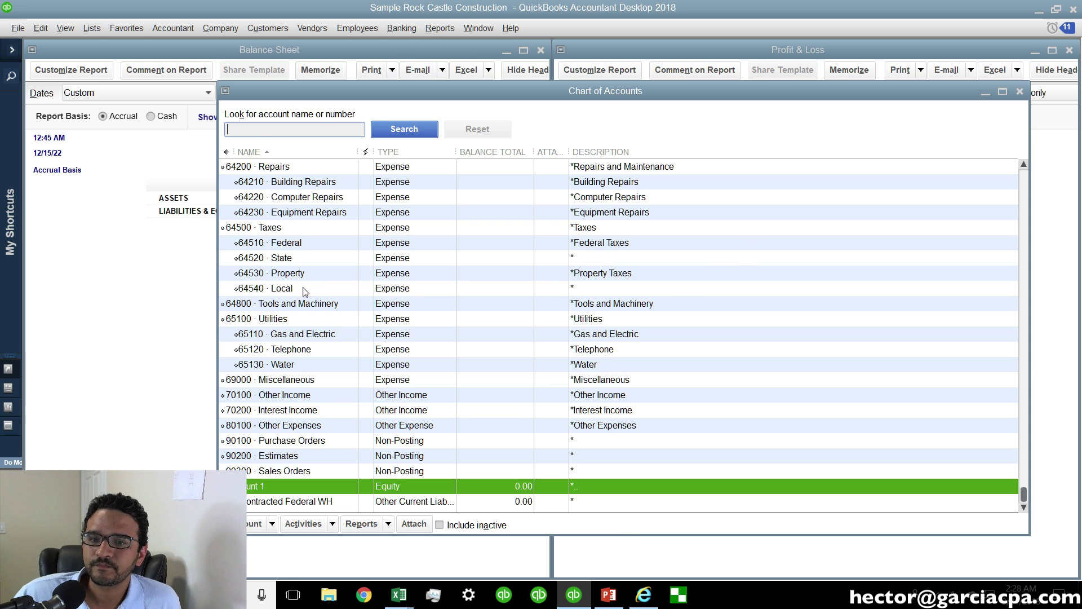
{"action": "key", "text": "Escape"}
{"action": "left_click", "coordinate": [711, 50]}
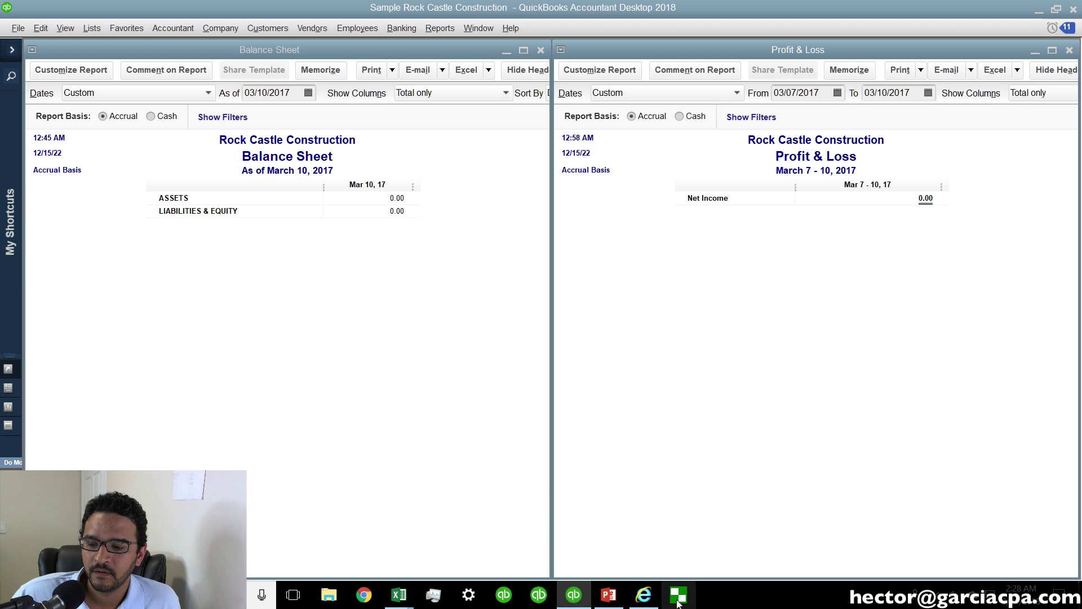
Close the JournalTemplate.IIF workbook in Excel and minimize the sample journal entry workbook.
{"action": "mouse_move", "coordinate": [399, 595]}
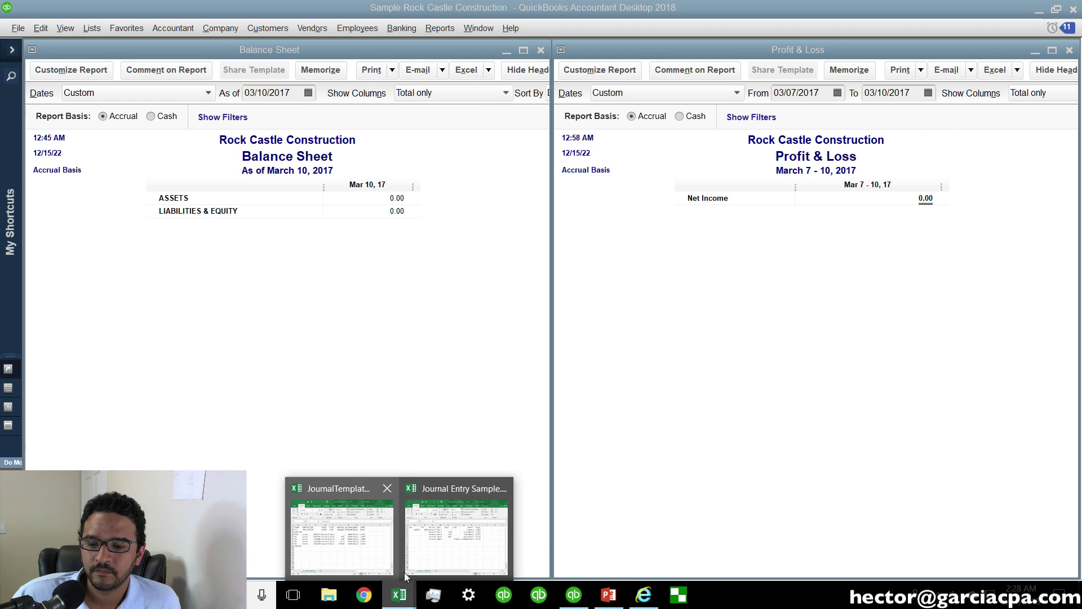
{"action": "left_click", "coordinate": [360, 526]}
{"action": "left_click", "coordinate": [290, 397]}
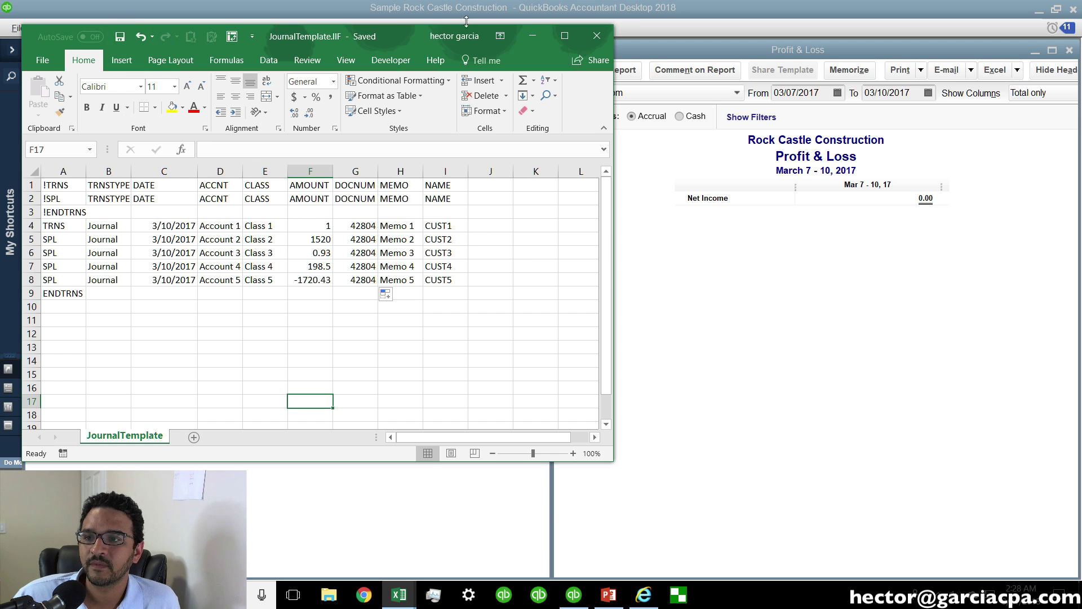
{"action": "left_click", "coordinate": [596, 35]}
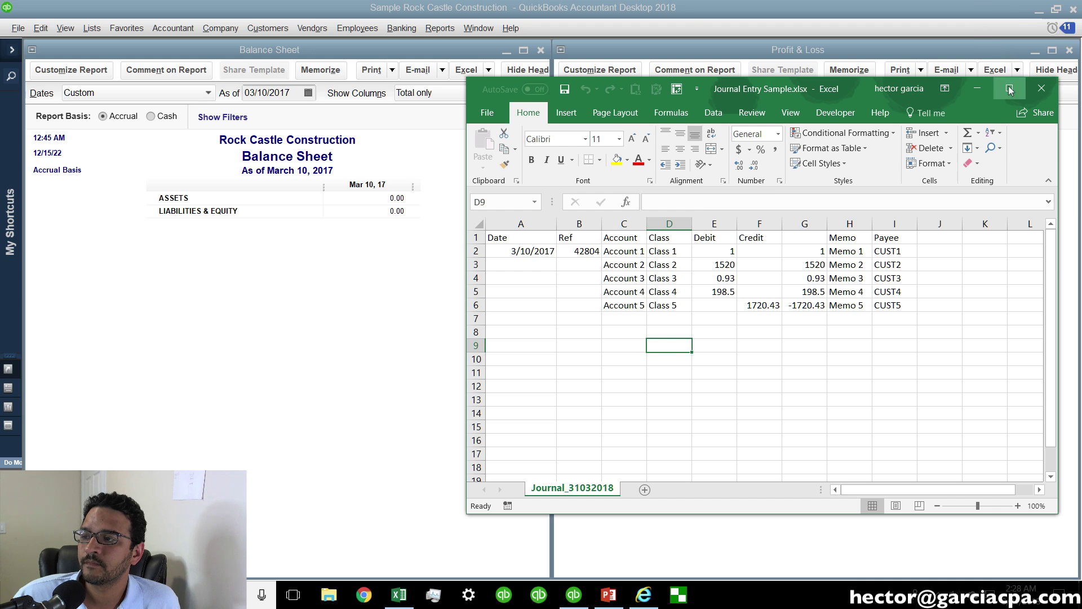
{"action": "left_click", "coordinate": [985, 88]}
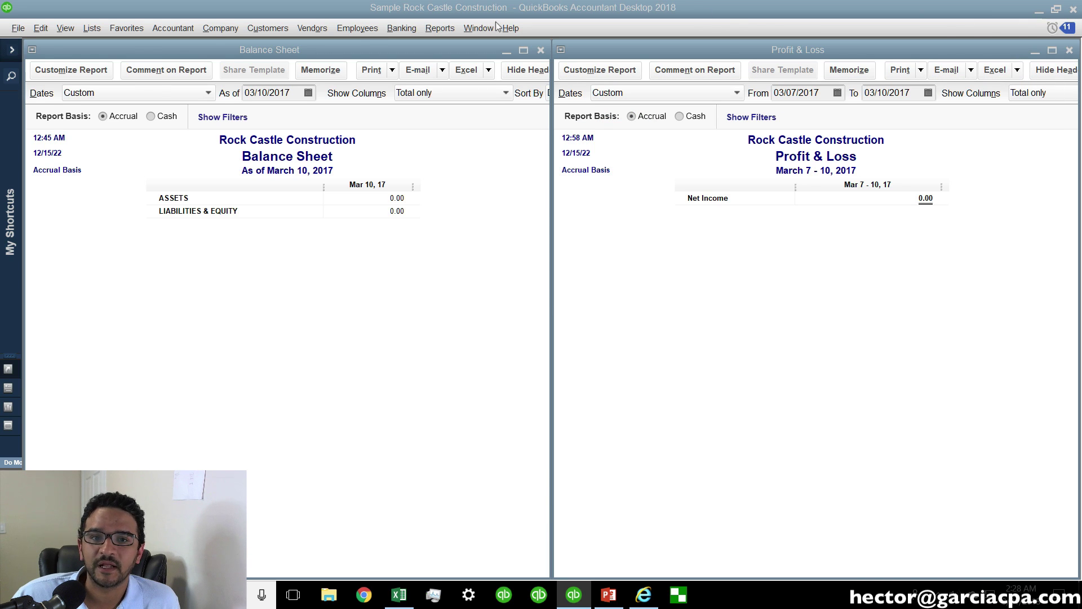
Import the JournalTemplate.IIF file from the desktop into the QuickBooks company file as an IIF file.
{"action": "left_click", "coordinate": [18, 28]}
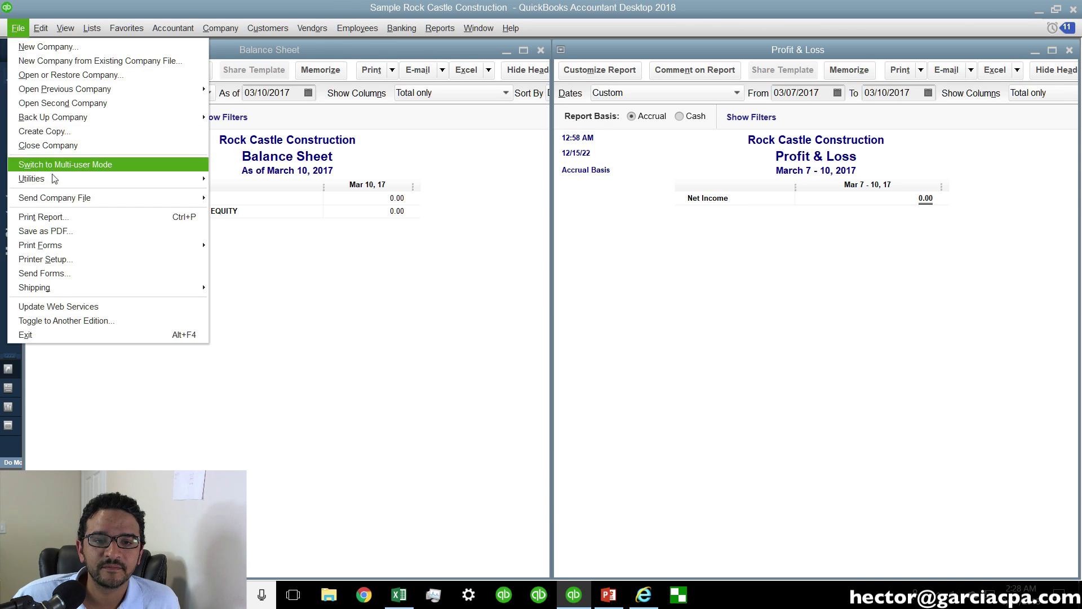
{"action": "mouse_move", "coordinate": [53, 178]}
{"action": "mouse_move", "coordinate": [306, 180]}
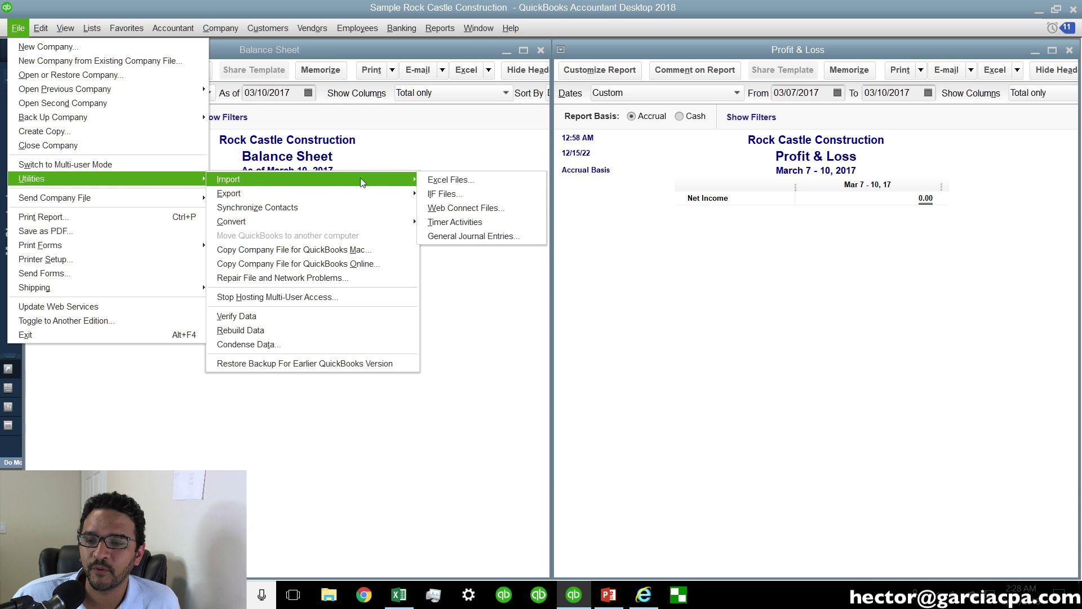
{"action": "left_click", "coordinate": [464, 194]}
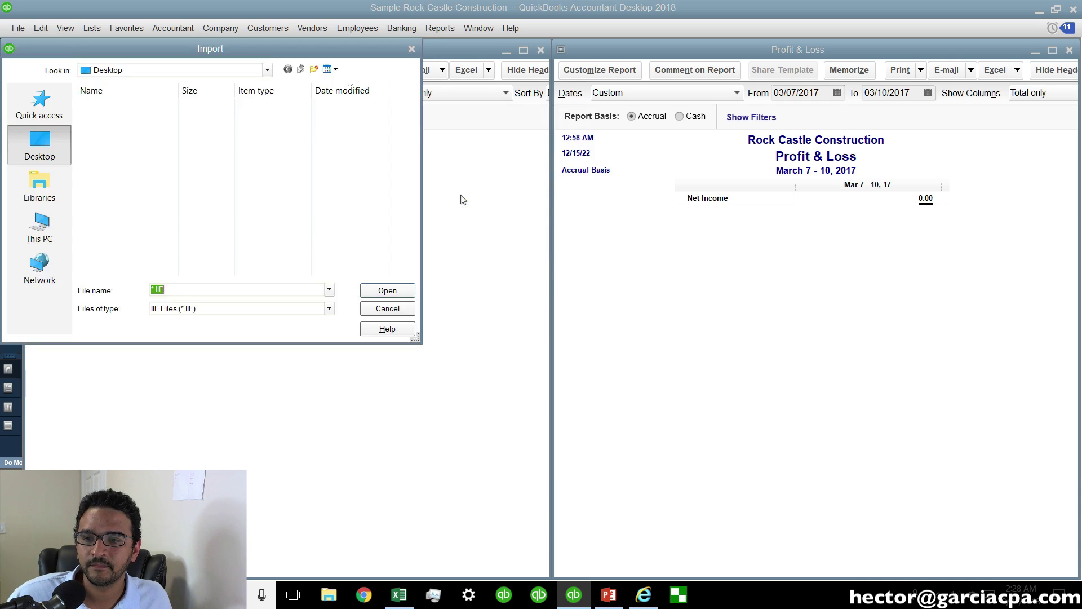
{"action": "left_click", "coordinate": [156, 106]}
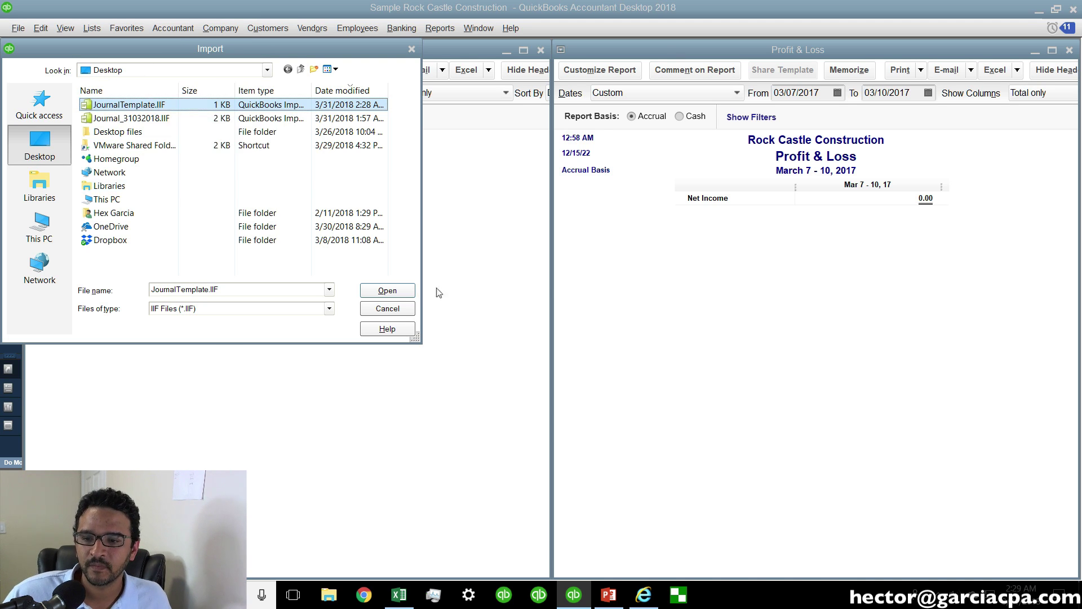
{"action": "left_click", "coordinate": [387, 290]}
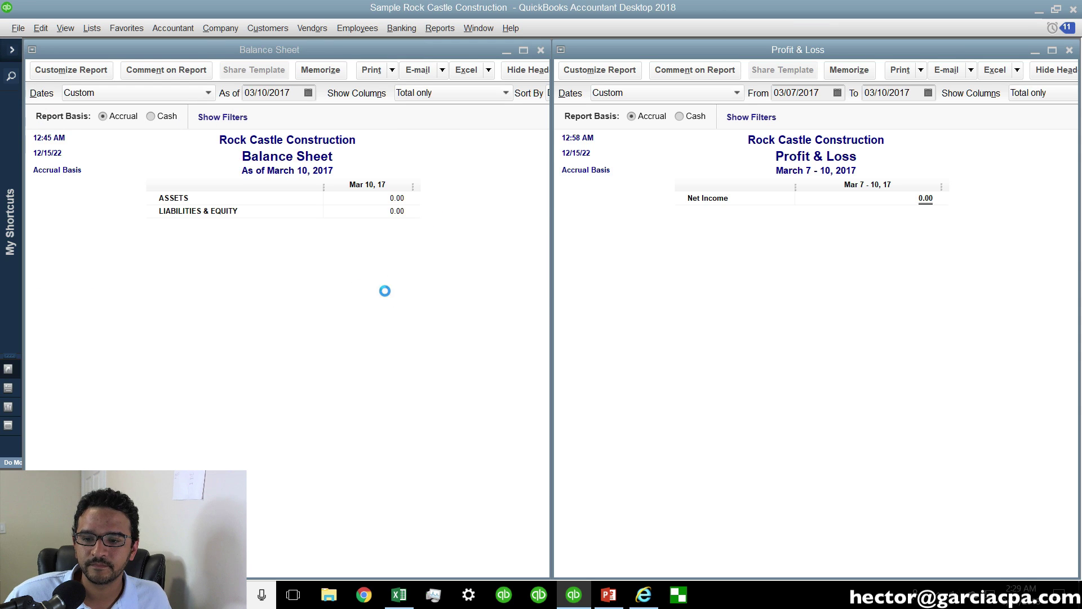
{"action": "left_click", "coordinate": [536, 184]}
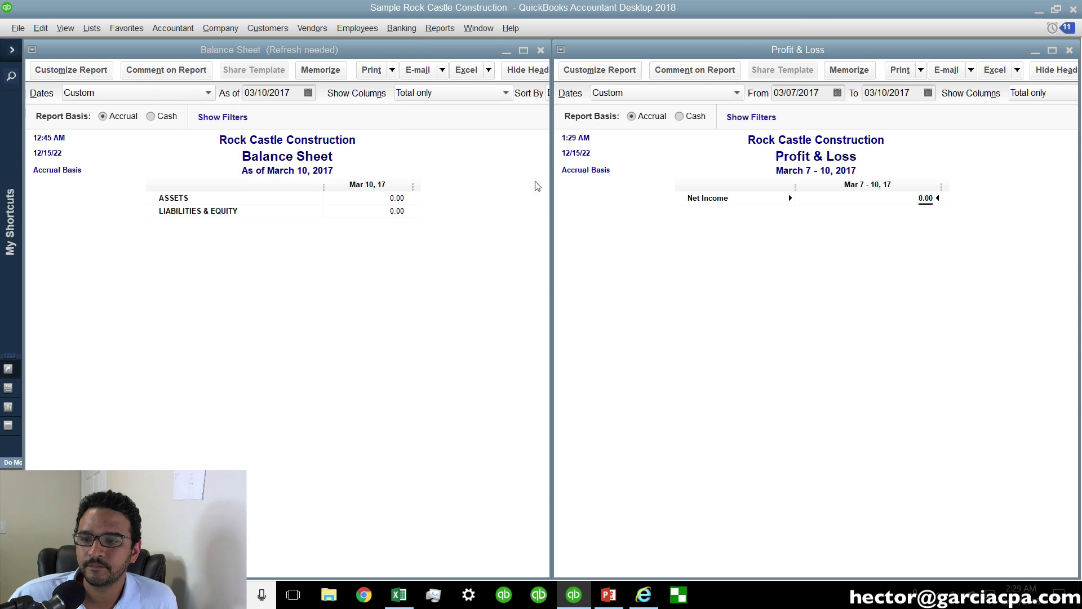
Refresh the Balance Sheet and examine the balances posted to the imported accounts.
{"action": "left_click", "coordinate": [787, 274]}
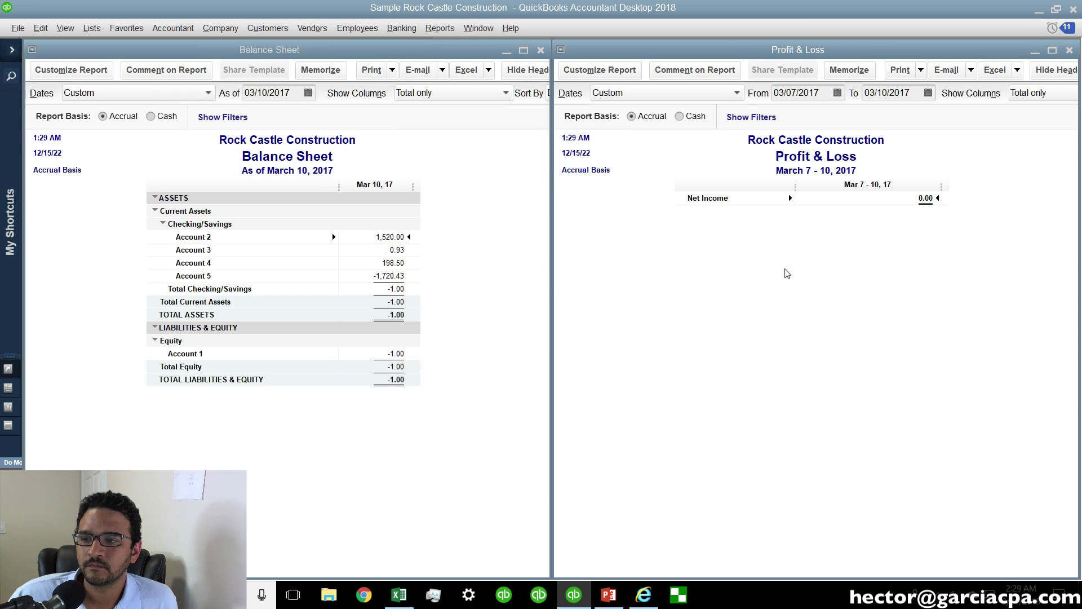
{"action": "middle_click", "coordinate": [216, 253]}
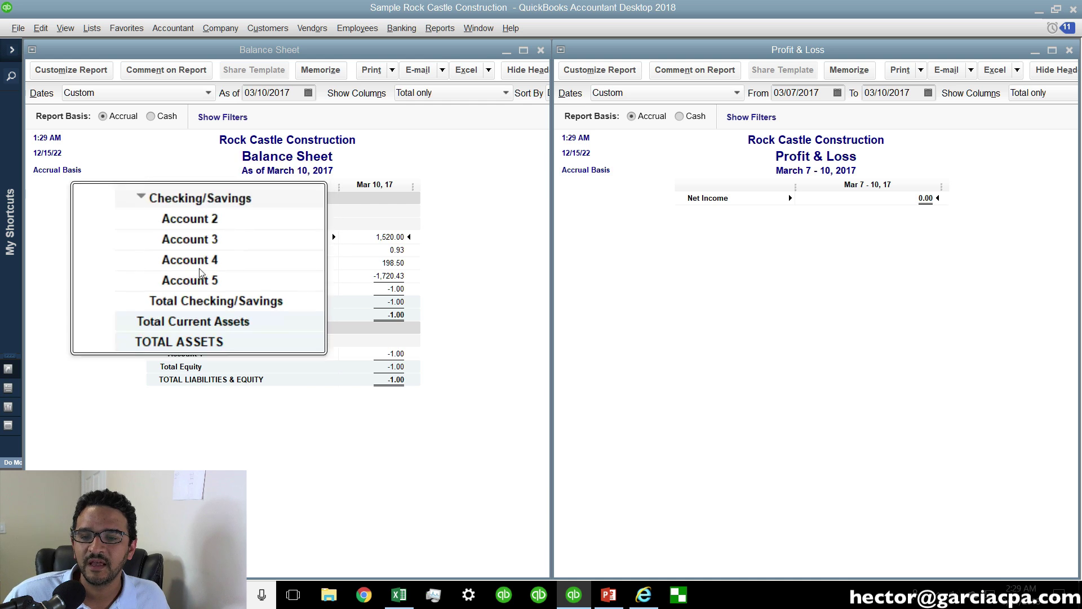
{"action": "middle_click", "coordinate": [365, 249]}
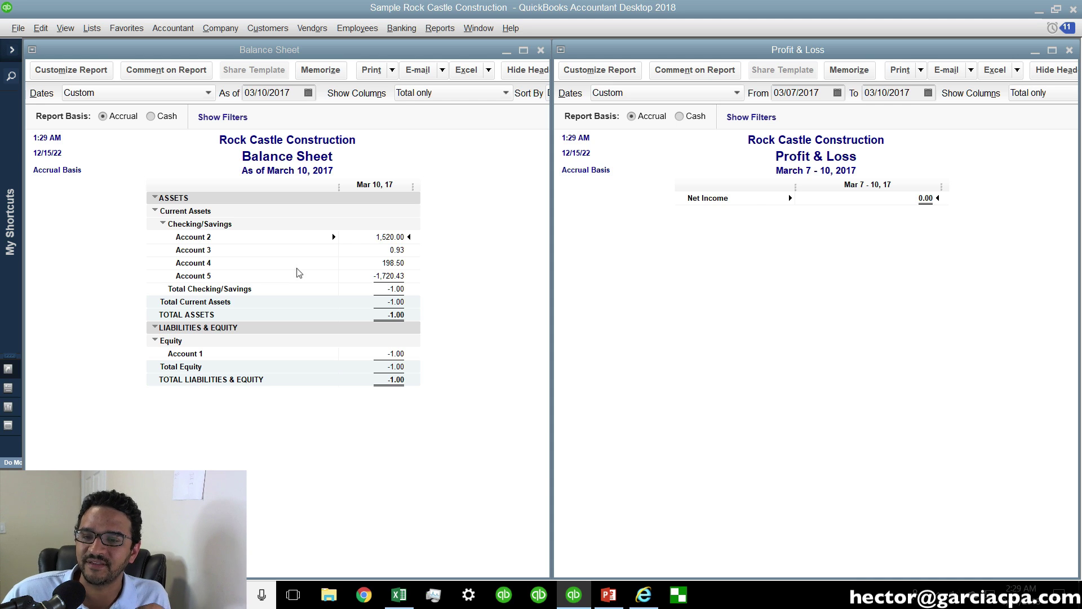
Drill down from Account 2 on the Balance Sheet to the imported general journal, delete it, and close the detail report.
{"action": "double_click", "coordinate": [400, 238]}
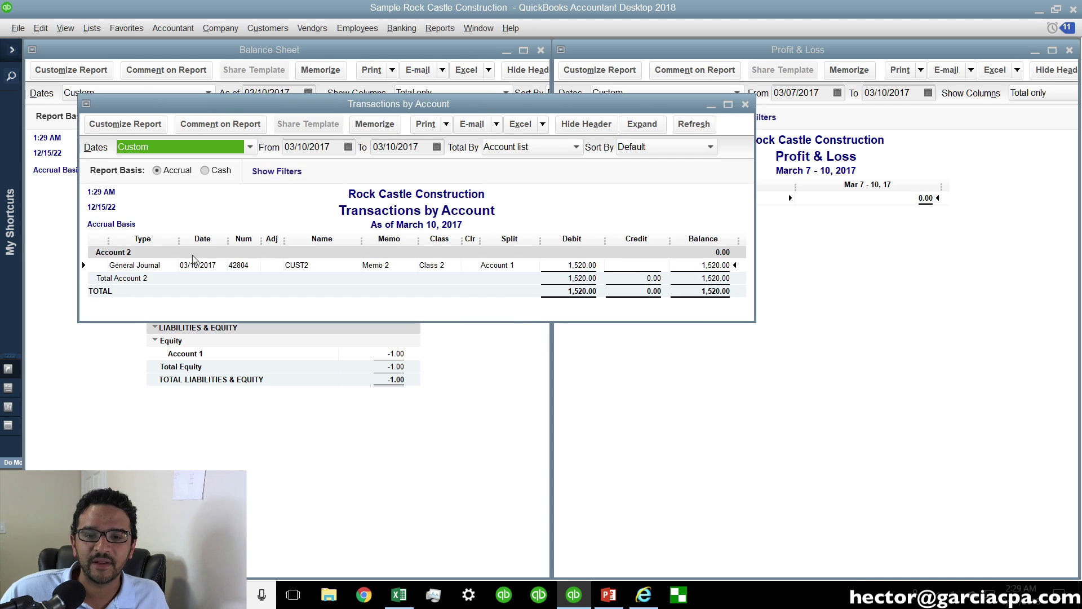
{"action": "double_click", "coordinate": [139, 264]}
{"action": "right_click", "coordinate": [111, 203]}
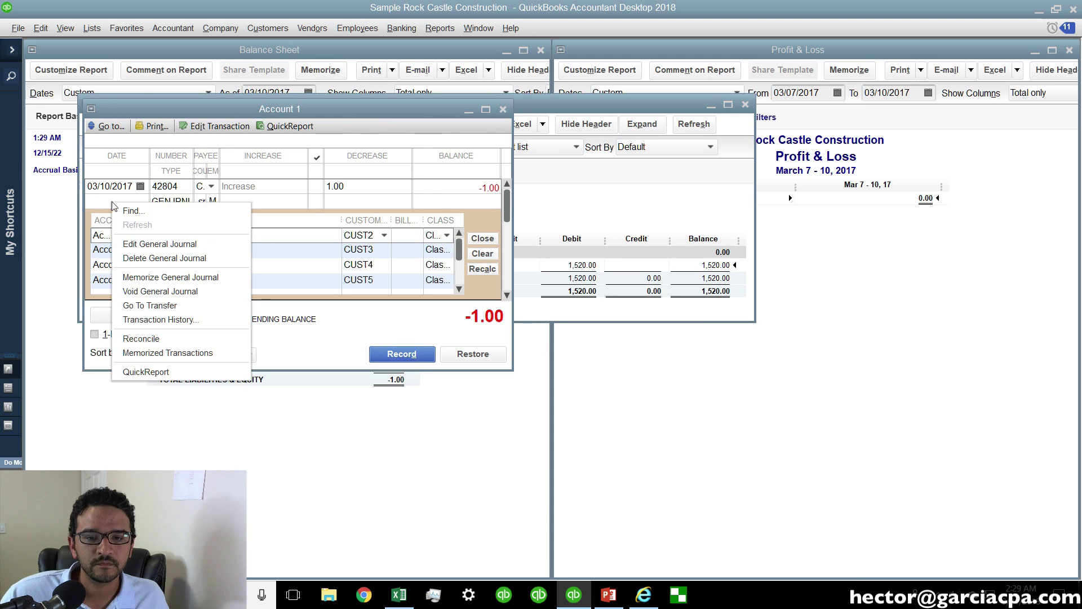
{"action": "left_click", "coordinate": [147, 257]}
{"action": "left_click", "coordinate": [512, 182]}
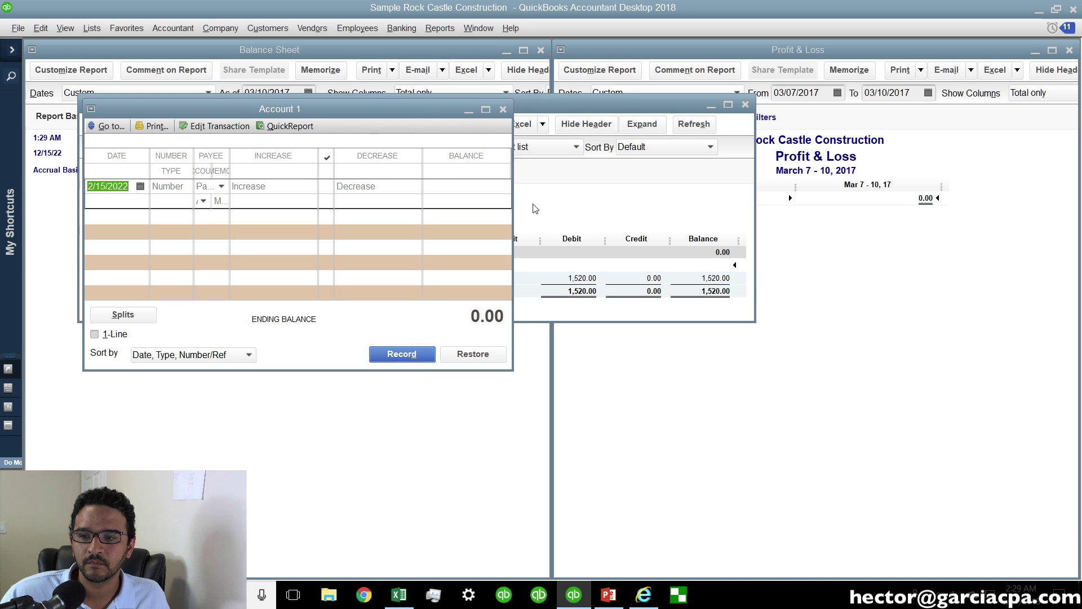
{"action": "left_click", "coordinate": [589, 205]}
{"action": "left_click", "coordinate": [540, 193]}
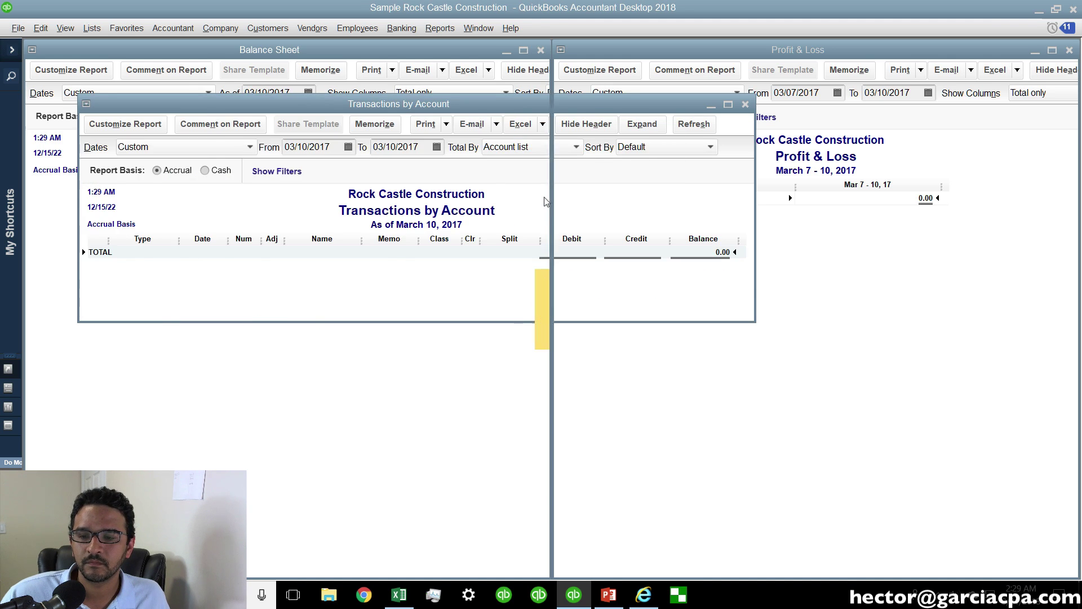
{"action": "key", "text": "Escape"}
Open the Chart of Accounts and minimize QuickBooks to return to the desktop.
{"action": "left_click", "coordinate": [93, 31]}
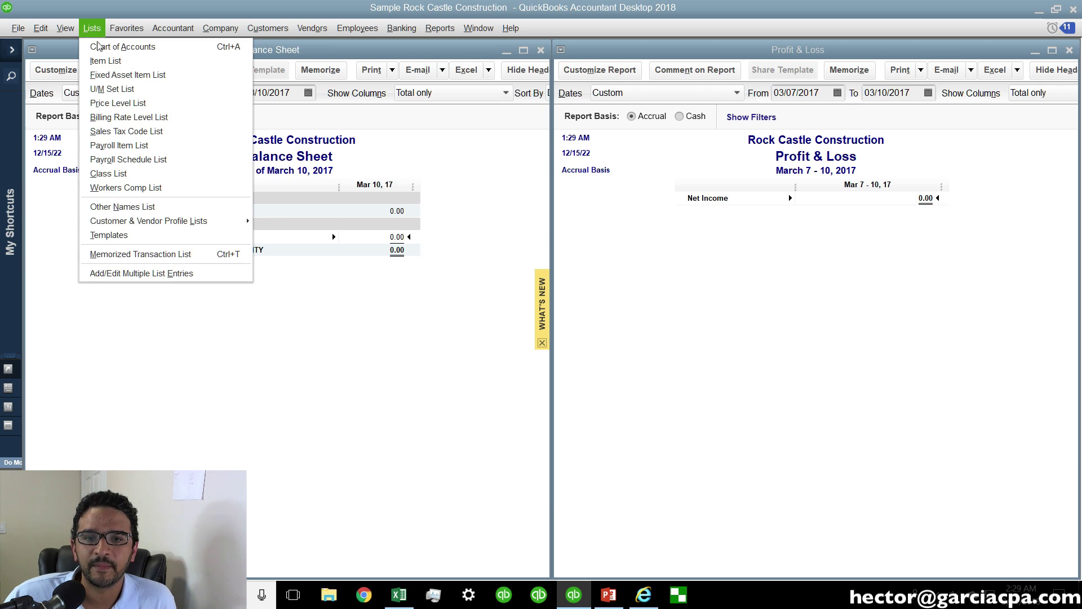
{"action": "left_click", "coordinate": [99, 46]}
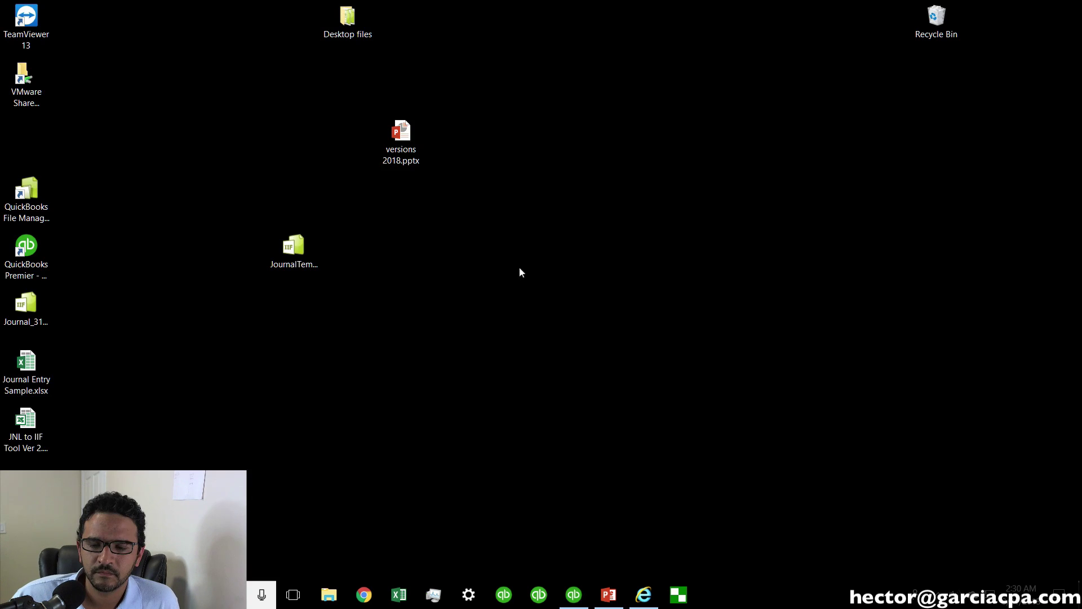
{"action": "left_click", "coordinate": [1038, 10]}
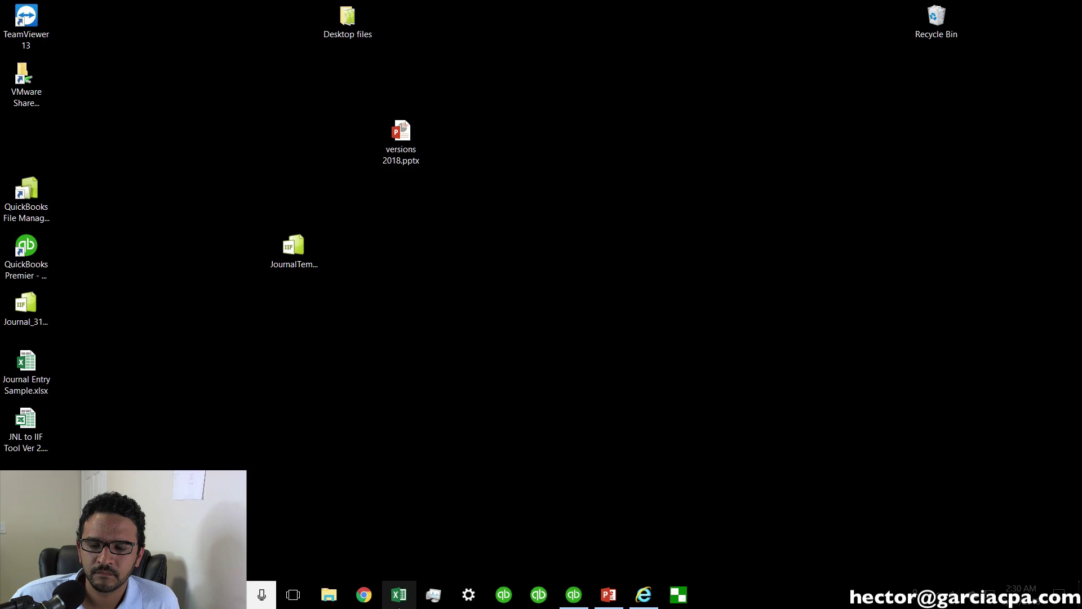
Start Excel with a new blank workbook and minimize the extra Excel window behind it.
{"action": "left_click", "coordinate": [398, 598]}
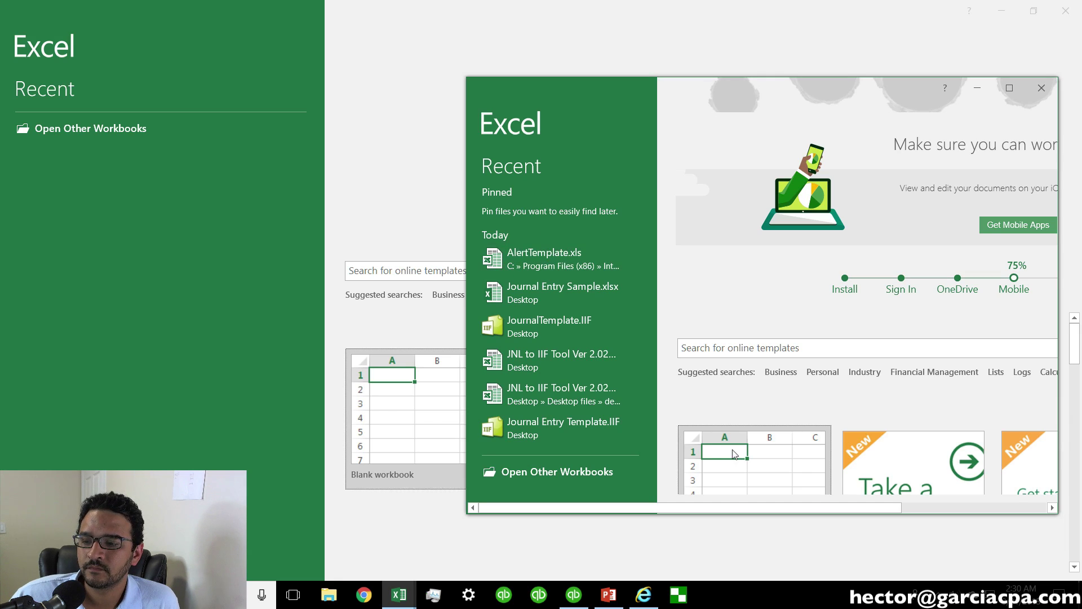
{"action": "double_click", "coordinate": [731, 449]}
{"action": "left_click", "coordinate": [1002, 9]}
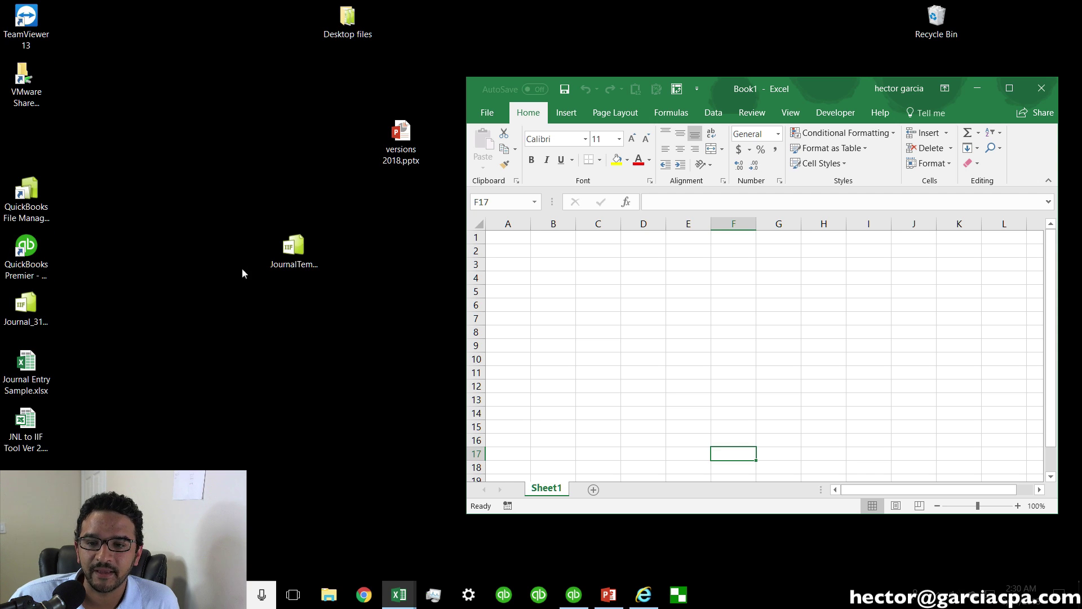
Open JournalTemplate.IIF from the desktop in Excel, place its window beside the blank workbook, widen the ACCNT column and select its account names.
{"action": "left_click", "coordinate": [299, 256]}
{"action": "left_click_drag", "start_coordinate": [301, 257], "coordinate": [628, 294]}
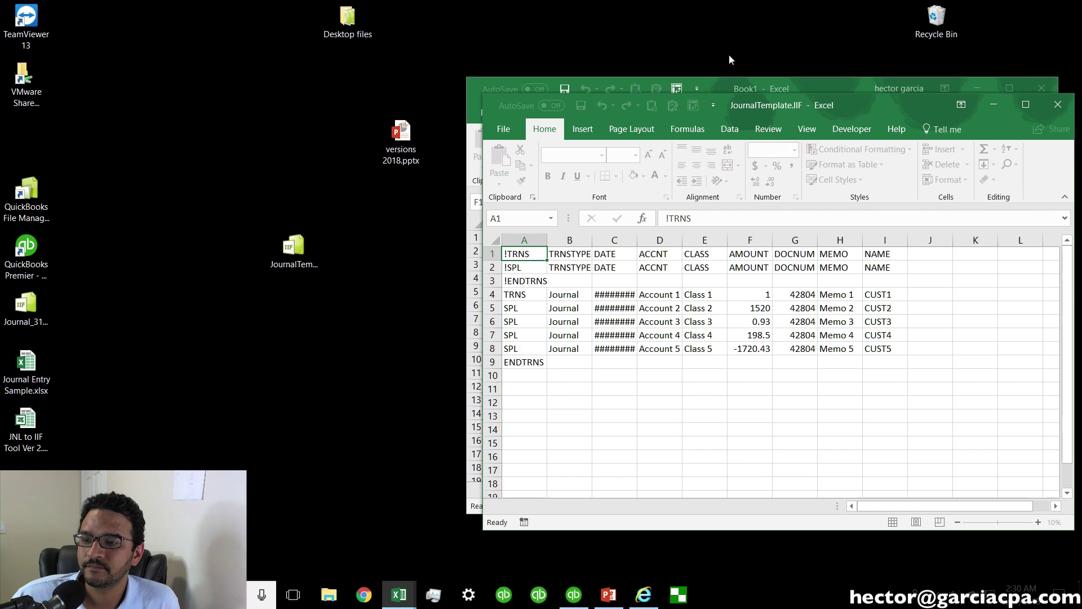
{"action": "left_click_drag", "start_coordinate": [834, 106], "coordinate": [432, 50]}
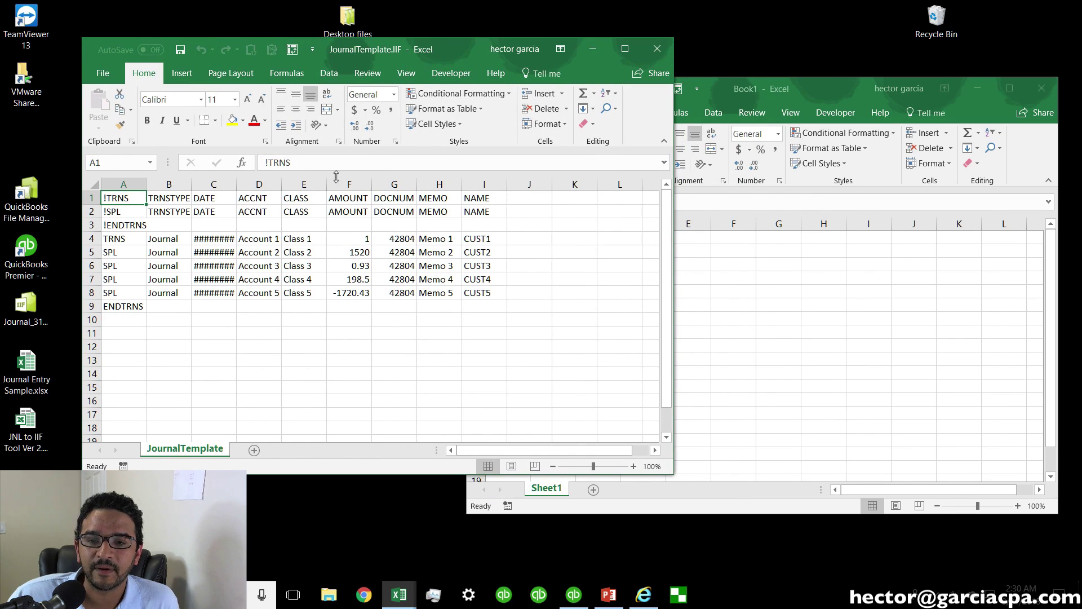
{"action": "left_click_drag", "start_coordinate": [281, 184], "coordinate": [317, 185]}
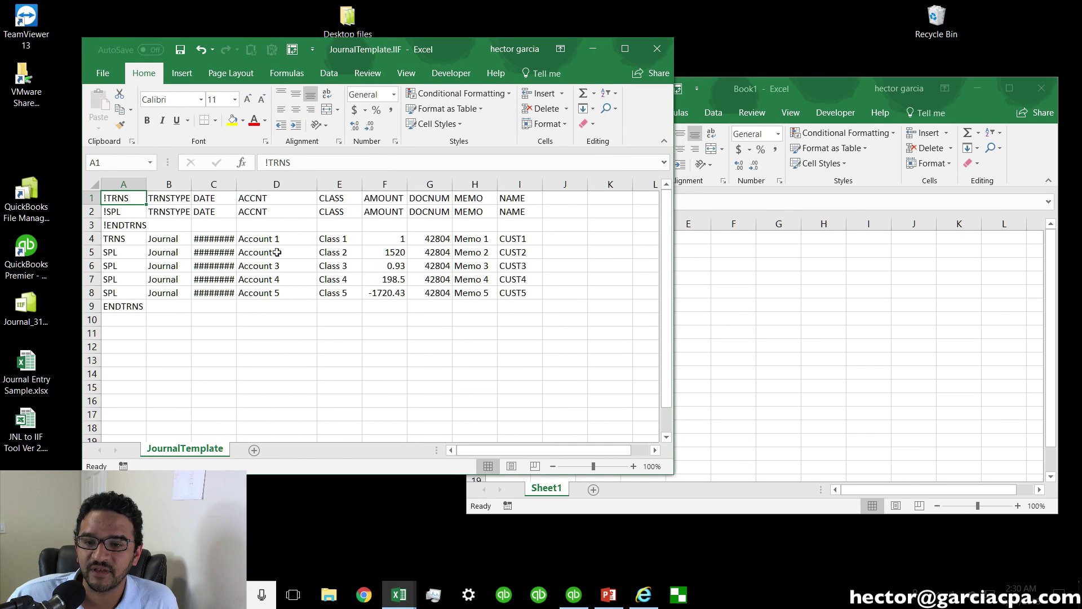
{"action": "left_click_drag", "start_coordinate": [273, 240], "coordinate": [277, 292]}
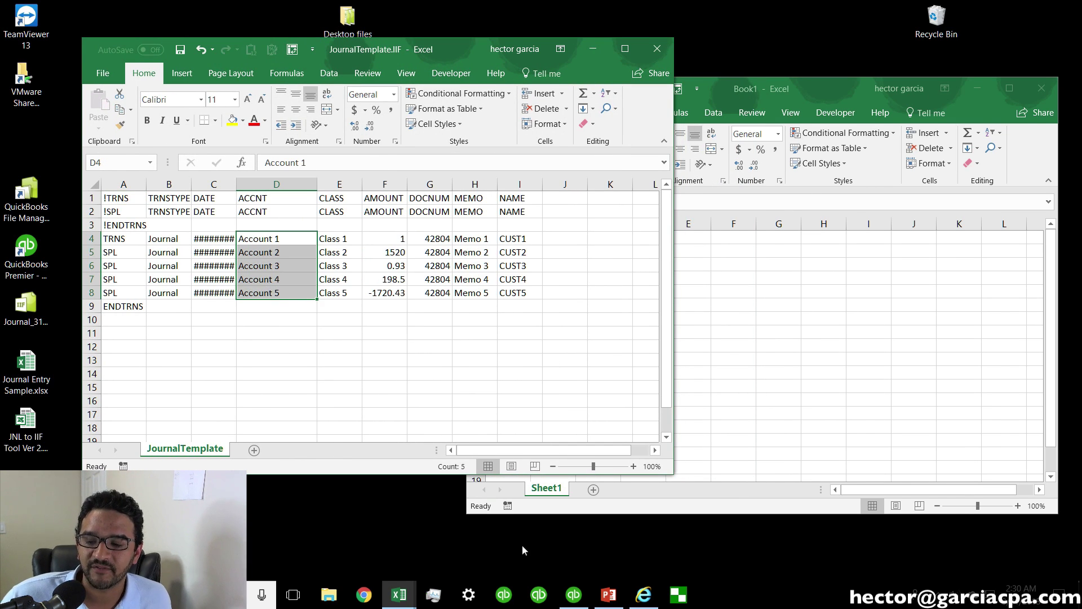
Look up the Taxes account in the QuickBooks Chart of Accounts and enter Taxes in D5 of the Excel journal template.
{"action": "left_click", "coordinate": [574, 596]}
{"action": "left_click", "coordinate": [293, 245]}
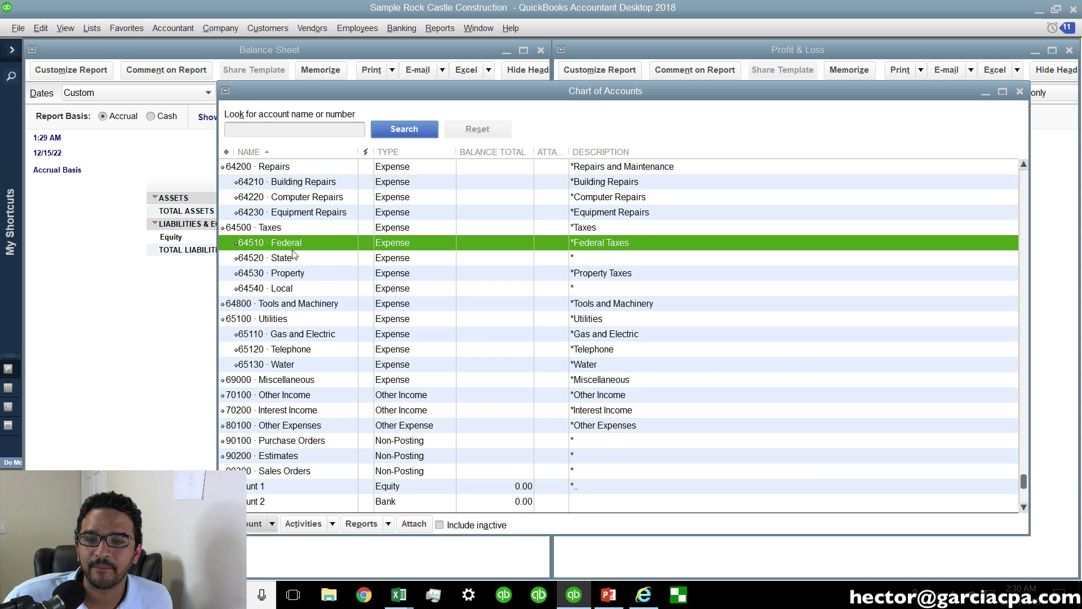
{"action": "left_click", "coordinate": [272, 228]}
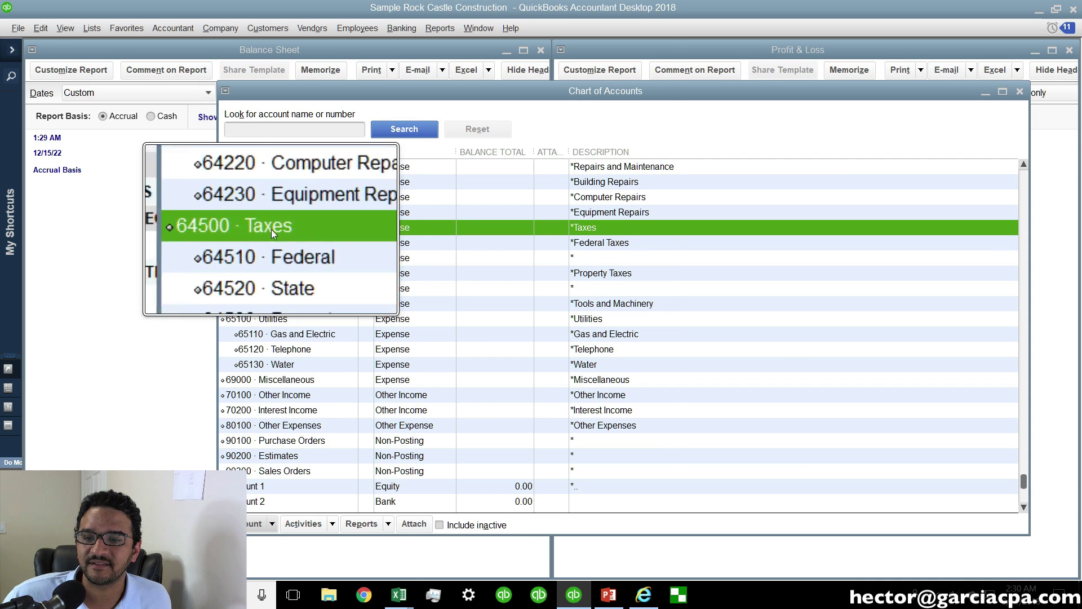
{"action": "key", "text": "alt+Tab"}
{"action": "left_click", "coordinate": [167, 252]}
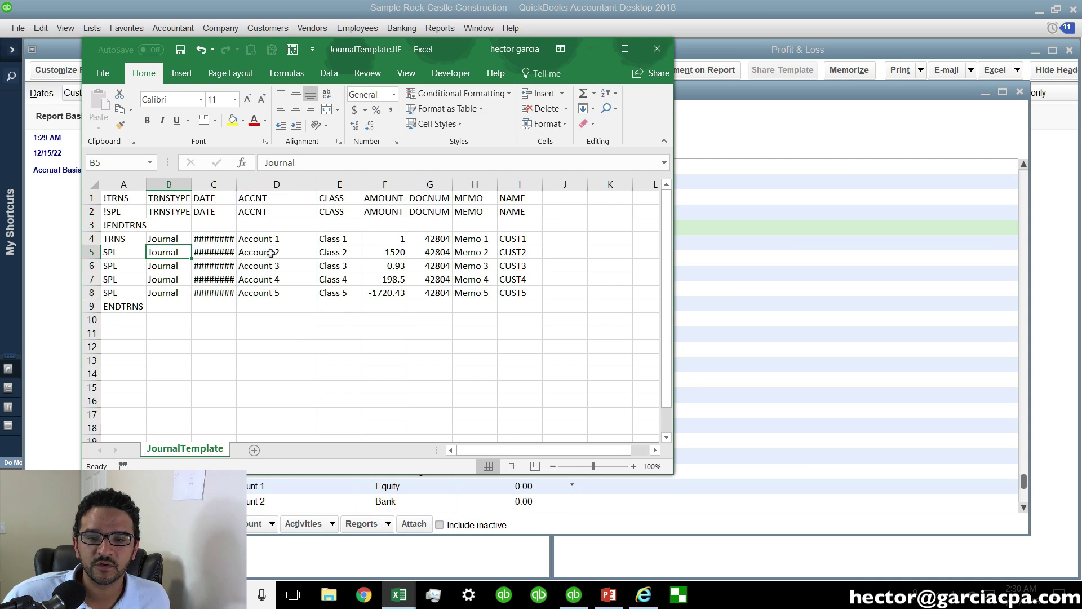
{"action": "left_click", "coordinate": [276, 252]}
{"action": "type", "text": "Taxes"}
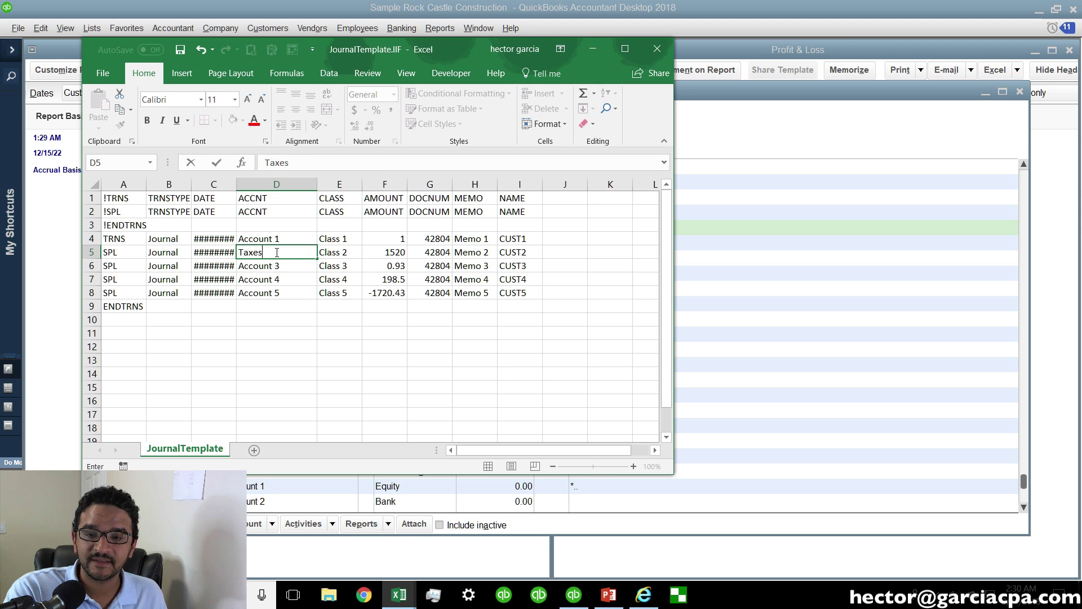
{"action": "key", "text": "Return"}
Look up the Other Income account in QuickBooks and enter Other Income as the account in D6 of the Excel journal template.
{"action": "key", "text": "alt+Tab"}
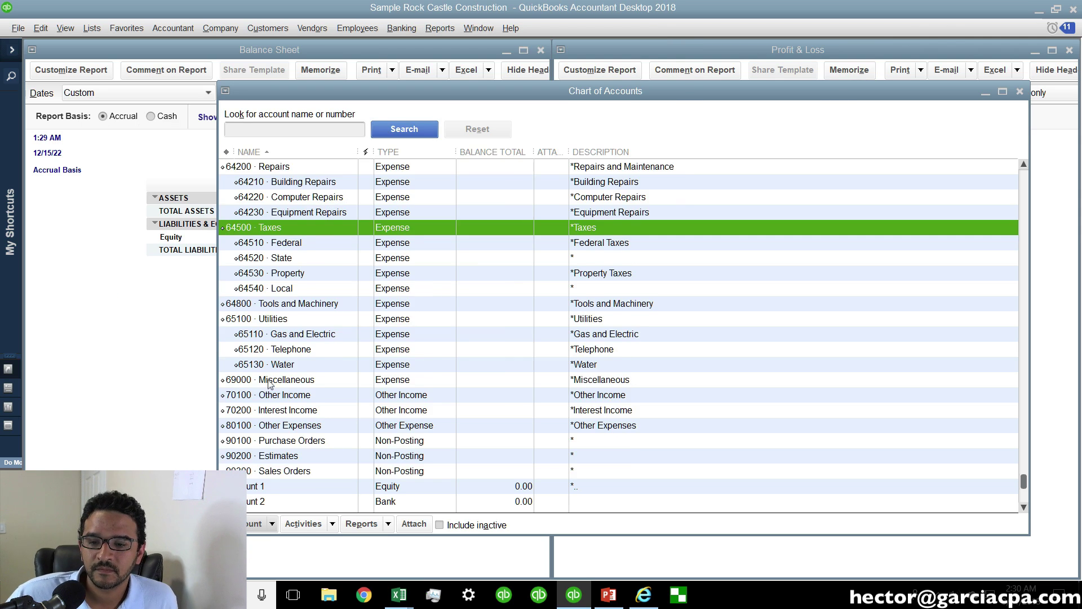
{"action": "scroll", "coordinate": [263, 401], "scroll_direction": "down", "scroll_amount": 1}
{"action": "left_click", "coordinate": [287, 352]}
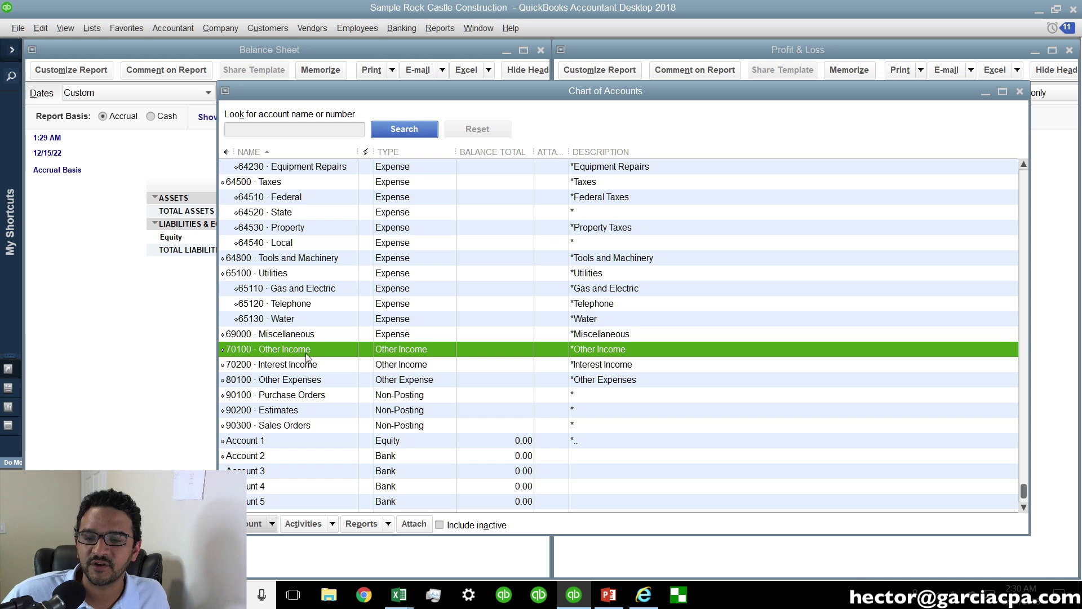
{"action": "mouse_move", "coordinate": [399, 595]}
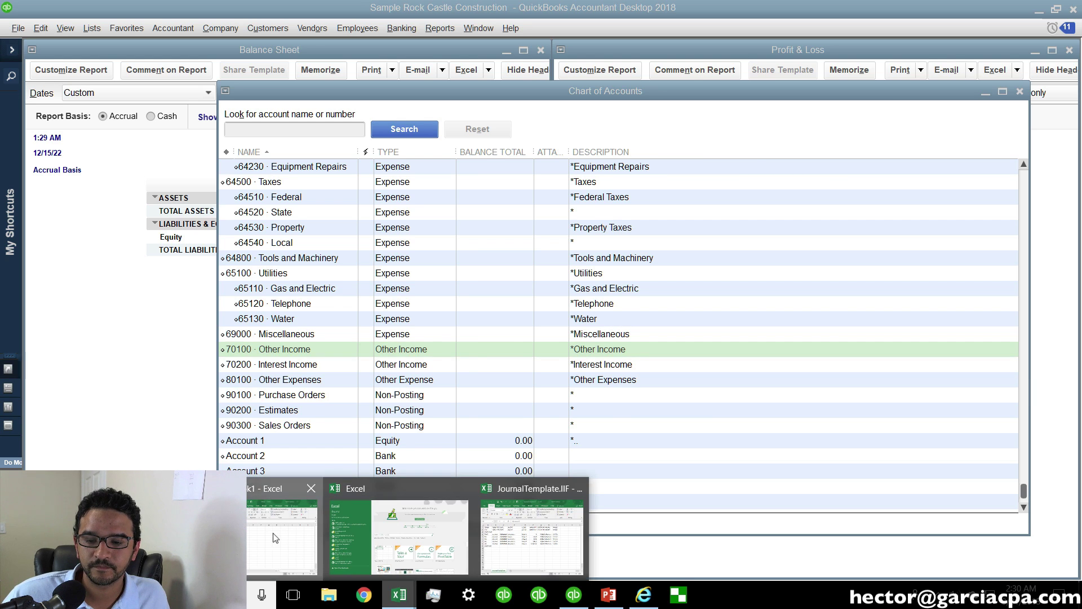
{"action": "mouse_move", "coordinate": [288, 540]}
{"action": "left_click", "coordinate": [532, 536]}
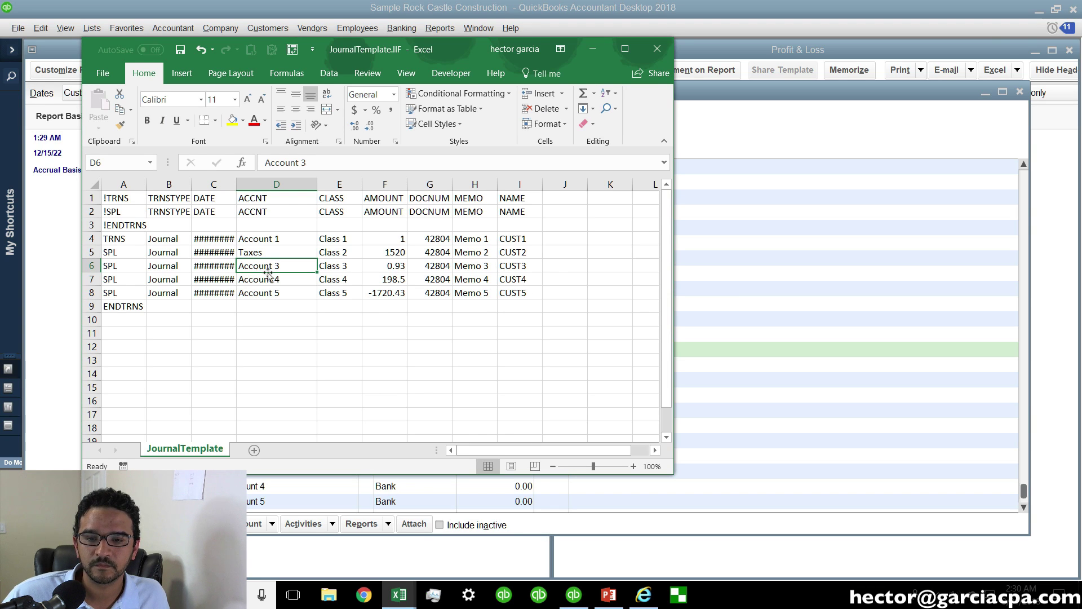
{"action": "type", "text": "Other "}
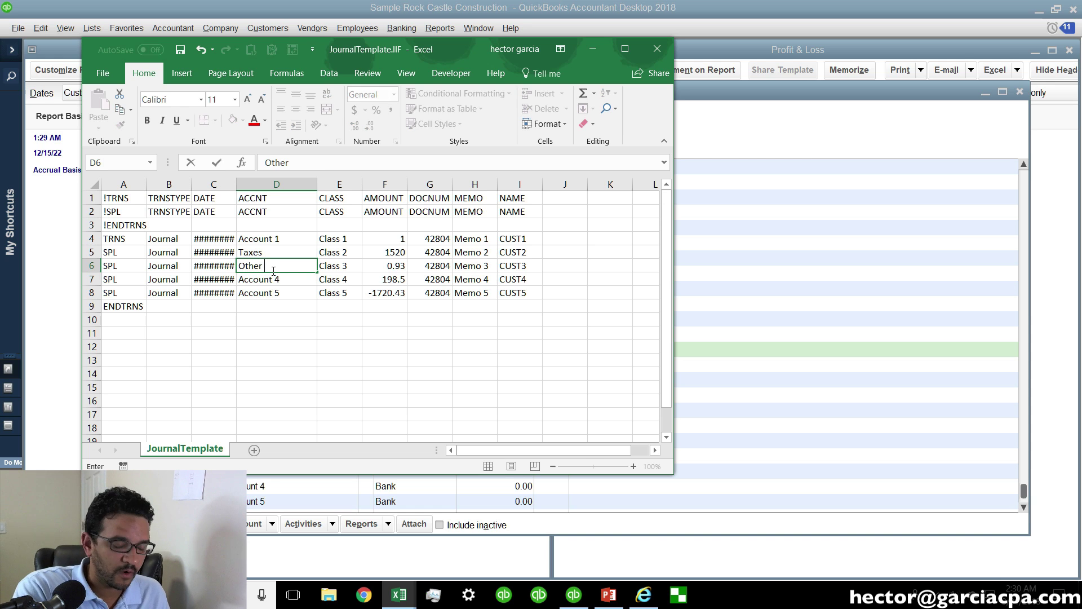
{"action": "type", "text": "Income"}
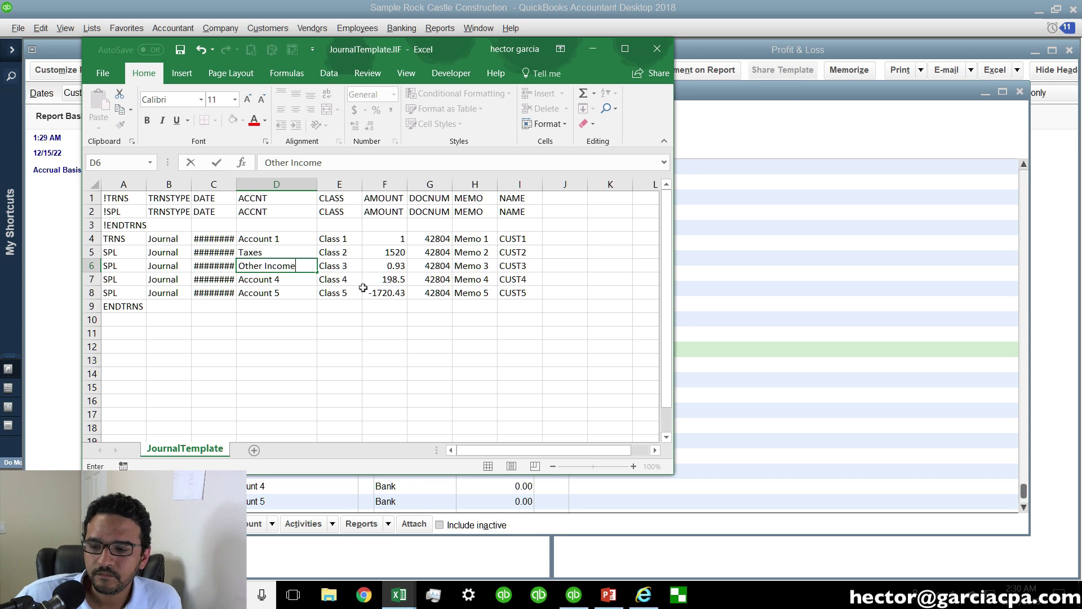
Find Other Expenses in the QuickBooks Chart of Accounts and enter only its number, 80100, in D7 of the Excel journal template.
{"action": "left_click", "coordinate": [786, 106]}
{"action": "scroll", "coordinate": [267, 372], "scroll_direction": "down", "scroll_amount": 1}
{"action": "left_click", "coordinate": [284, 370]}
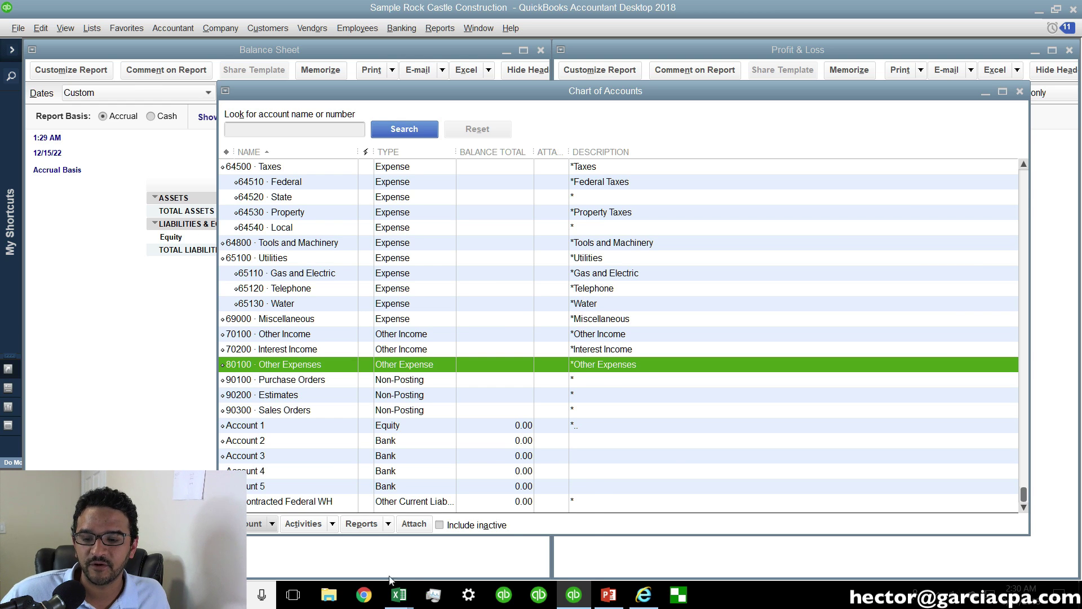
{"action": "mouse_move", "coordinate": [395, 592]}
{"action": "left_click", "coordinate": [536, 522]}
{"action": "left_click", "coordinate": [271, 276]}
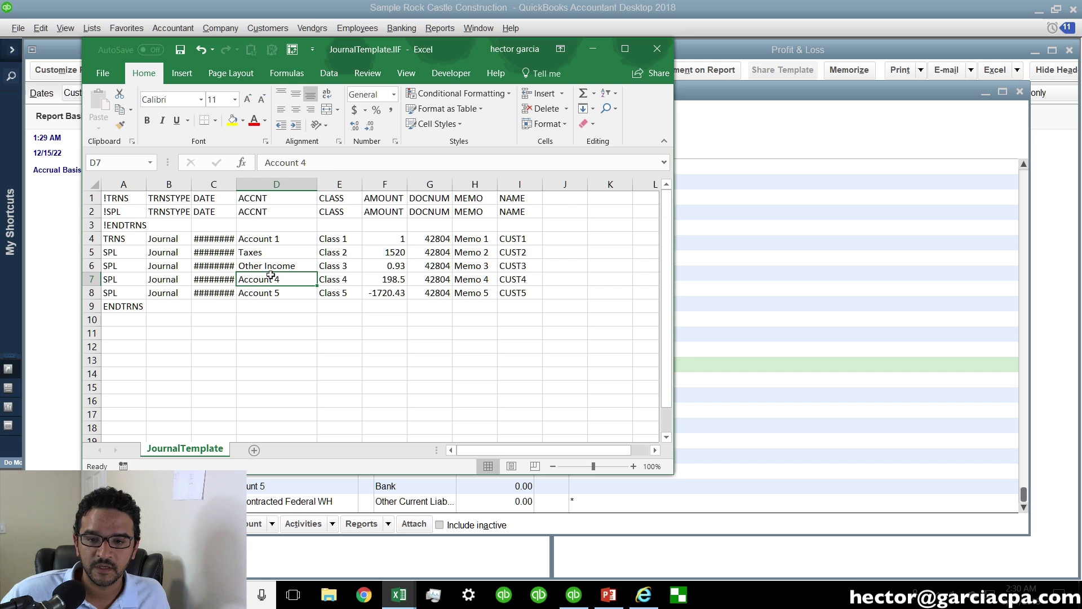
{"action": "type", "text": "80100"}
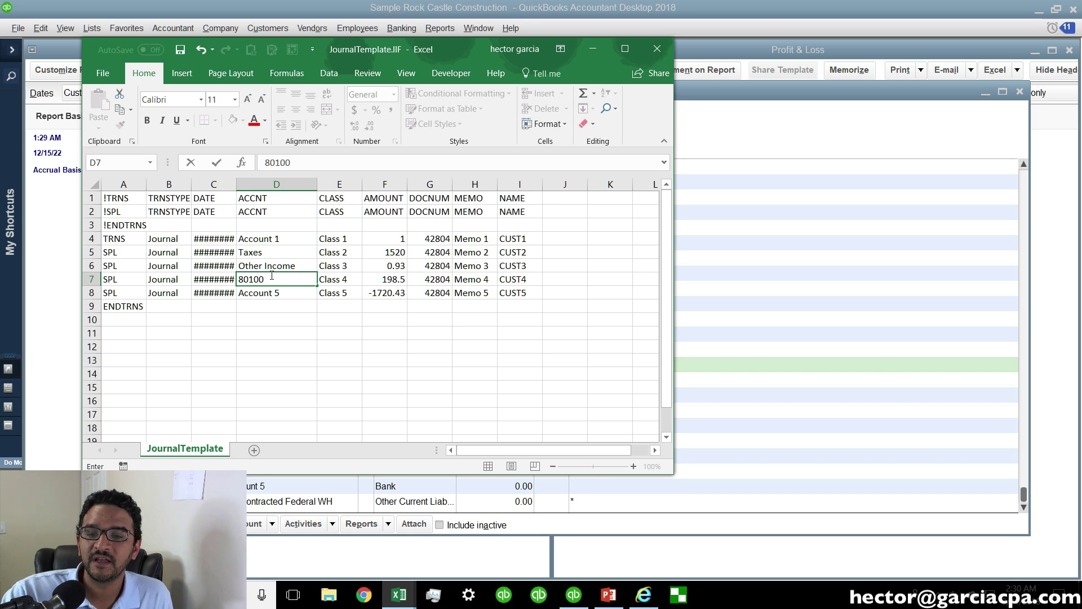
{"action": "key", "text": "Return"}
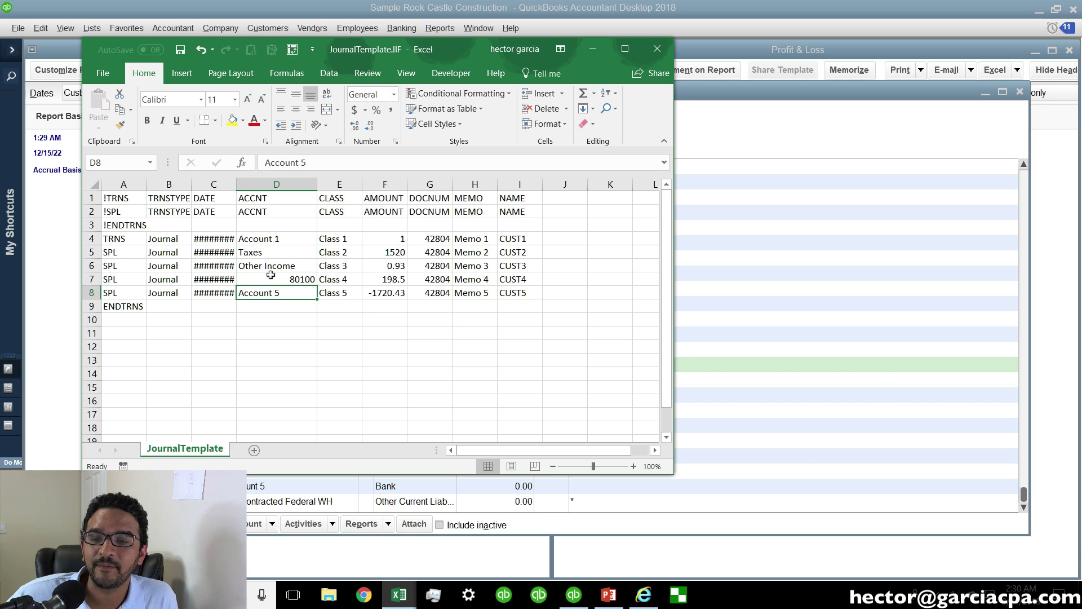
{"action": "left_click", "coordinate": [279, 276]}
Look up the Repairs account in QuickBooks and enter Repairs as the account in D8 of the Excel journal template.
{"action": "left_click", "coordinate": [719, 91]}
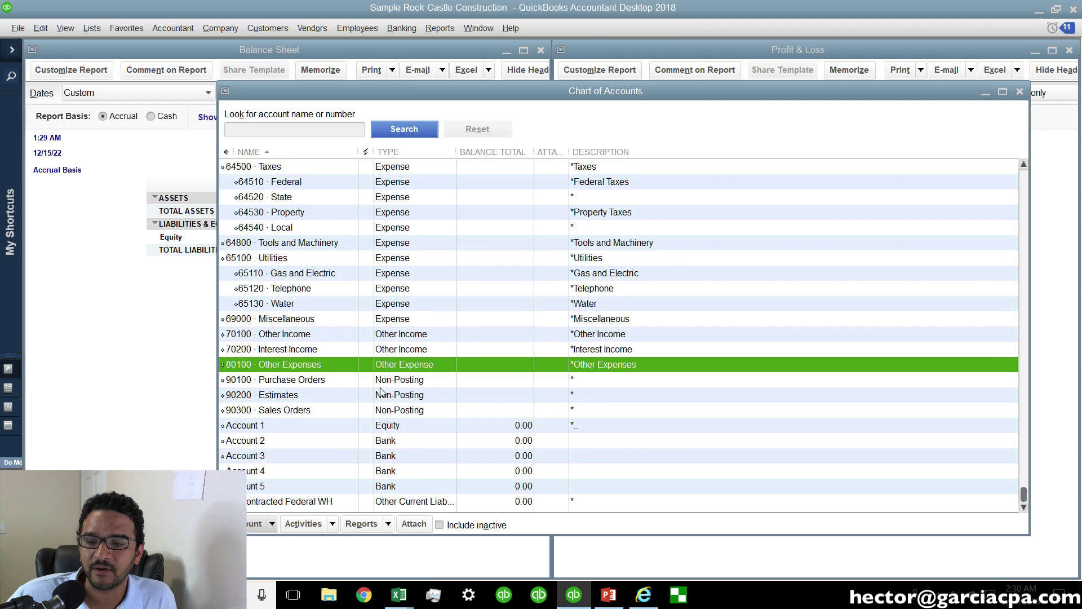
{"action": "scroll", "coordinate": [381, 392], "scroll_direction": "up", "scroll_amount": 2}
{"action": "left_click", "coordinate": [288, 198]}
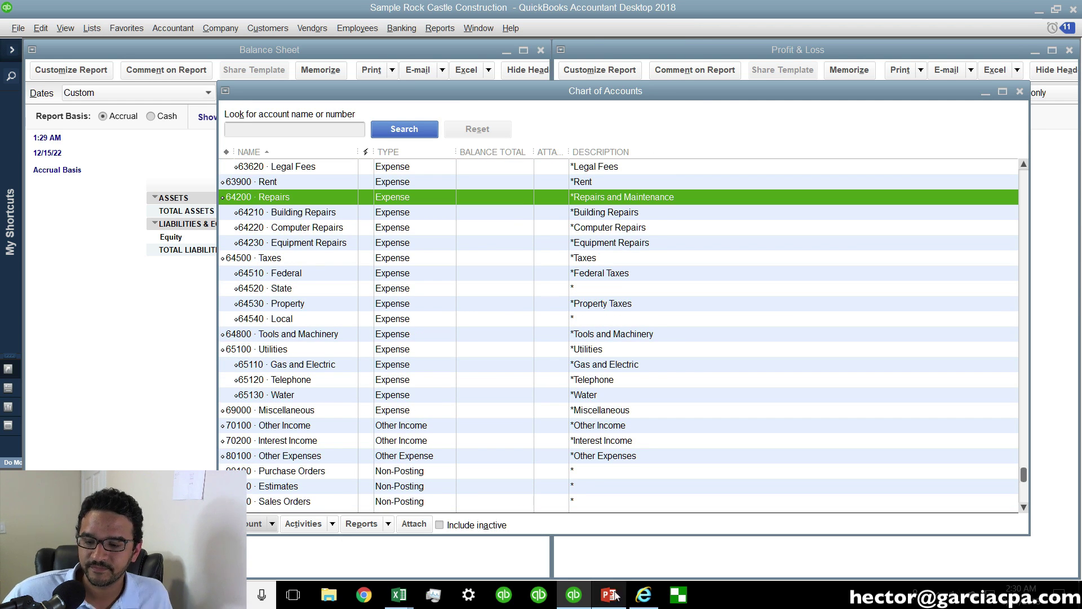
{"action": "mouse_move", "coordinate": [391, 595]}
{"action": "left_click", "coordinate": [553, 462]}
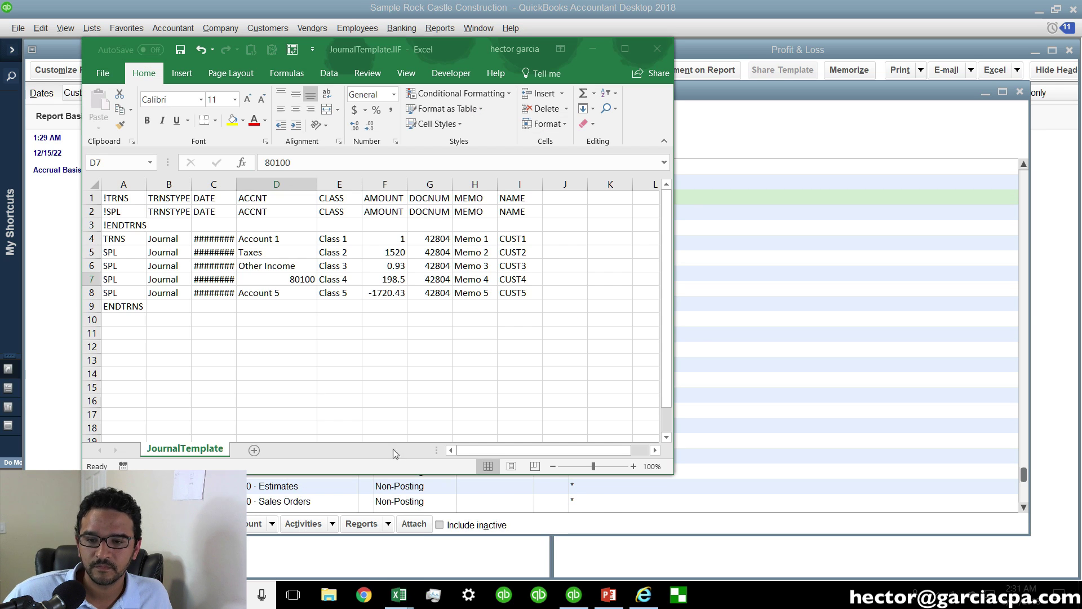
{"action": "left_click", "coordinate": [281, 294]}
{"action": "type", "text": "Re"}
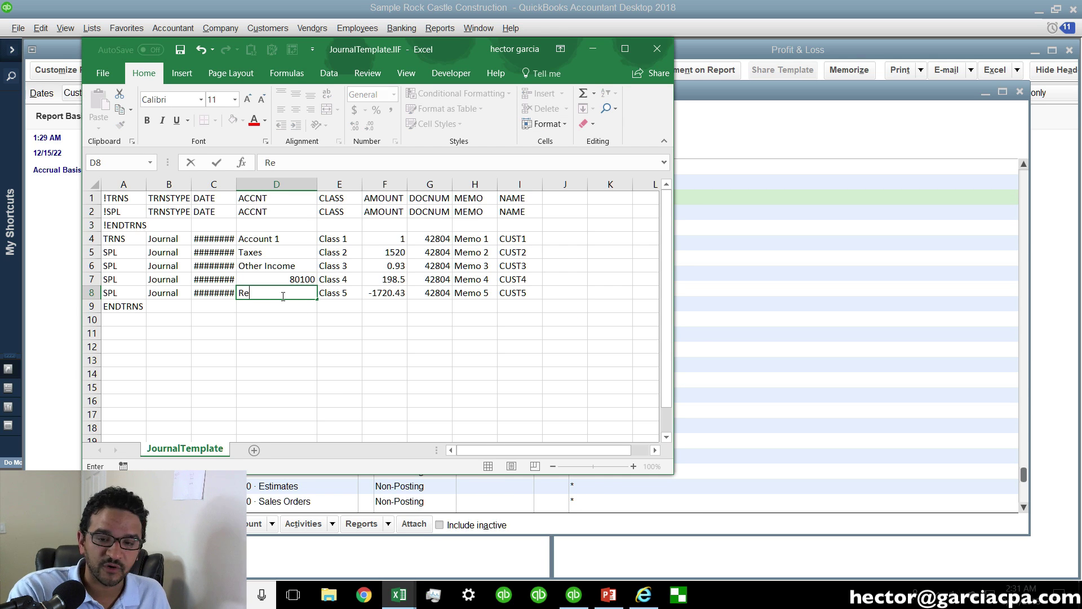
{"action": "type", "text": "pairs"}
{"action": "key", "text": "Return"}
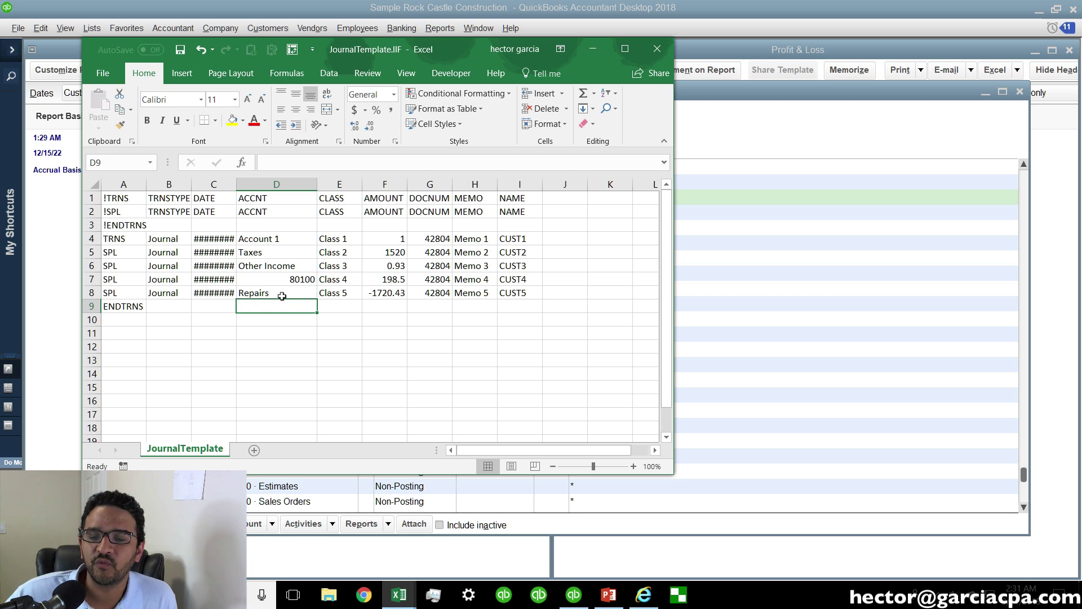
Review the account names in D4:D8, and switch to the QuickBooks Chart of Accounts where Account 1 through Account 5 are listed.
{"action": "left_click_drag", "start_coordinate": [284, 239], "coordinate": [284, 293]}
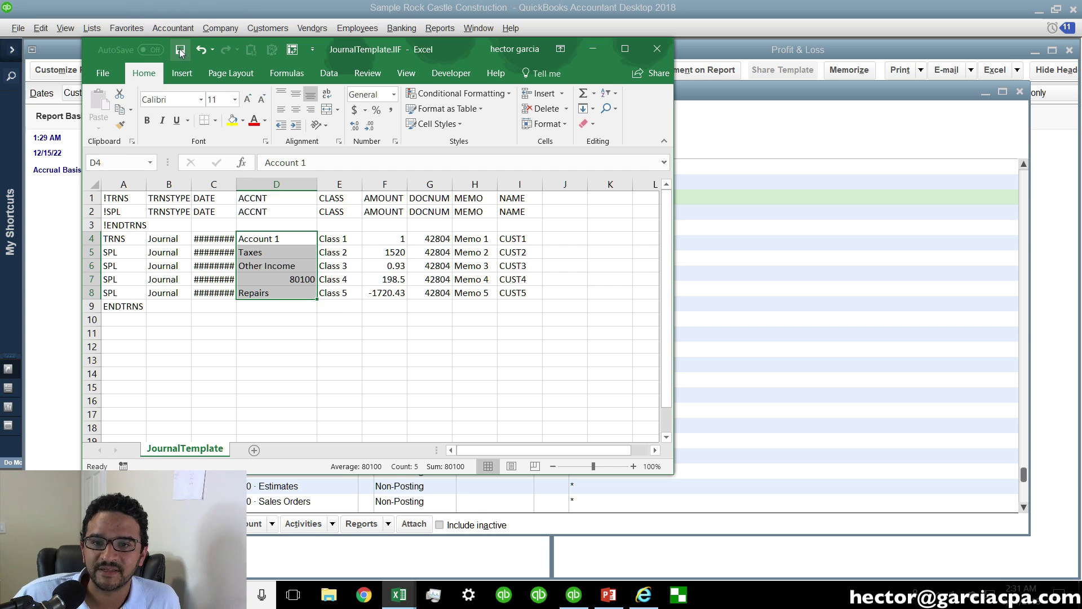
{"action": "left_click", "coordinate": [712, 116]}
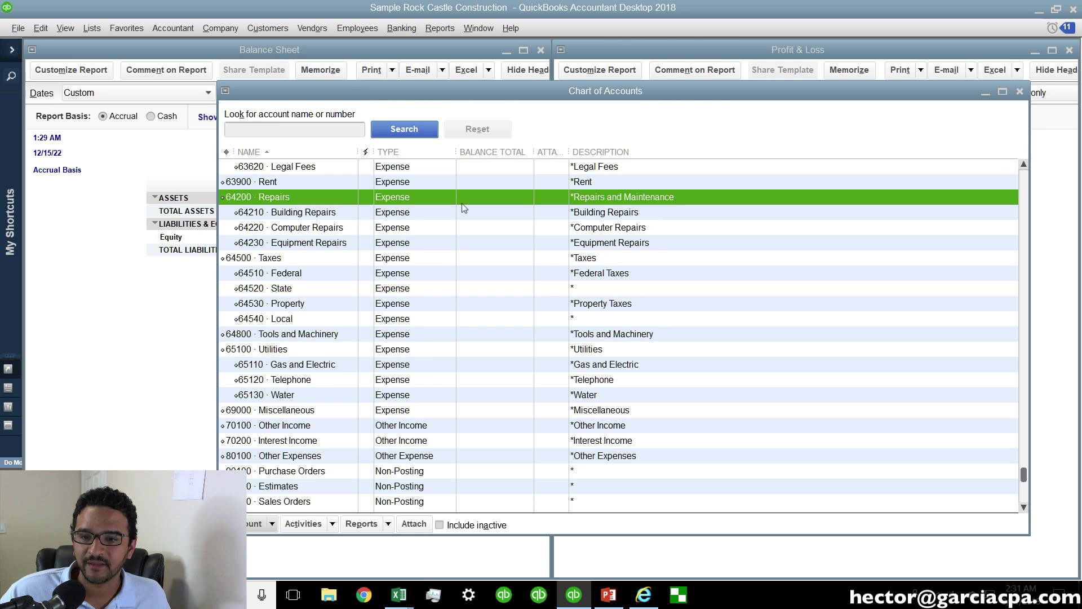
{"action": "scroll", "coordinate": [339, 375], "scroll_direction": "down", "scroll_amount": 2}
{"action": "right_click", "coordinate": [267, 427]}
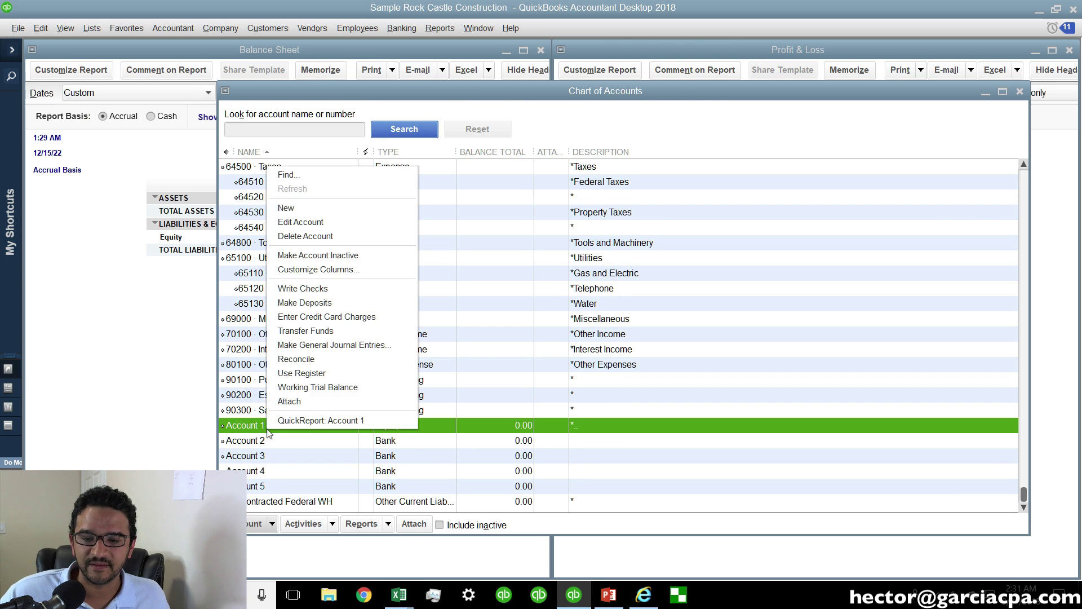
{"action": "left_click", "coordinate": [325, 237]}
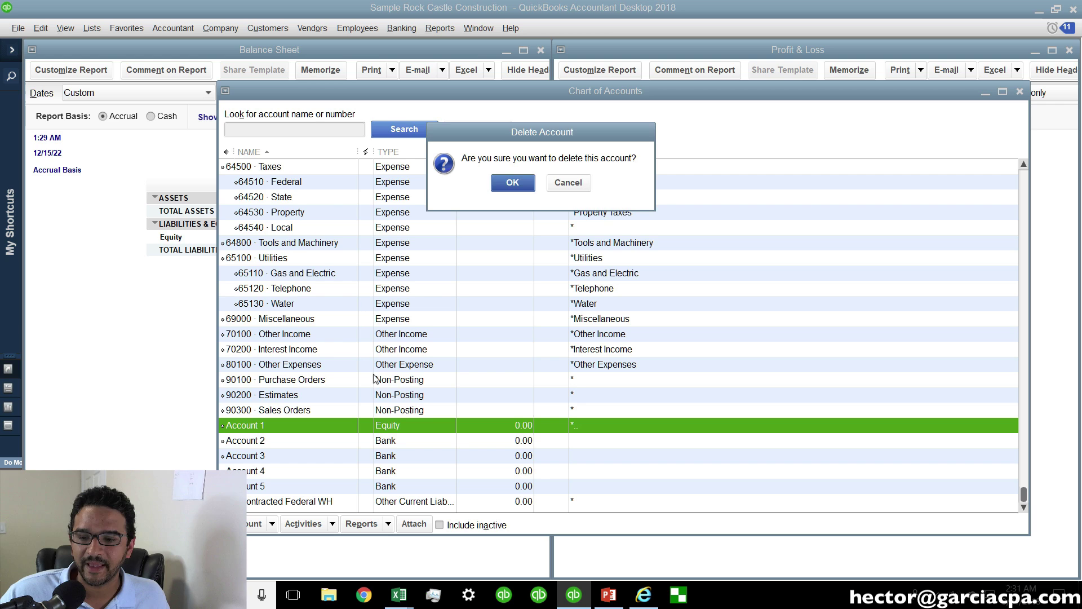
{"action": "left_click", "coordinate": [550, 188]}
Delete Account 2, Account 3, Account 4 and Account 5 from the Chart of Accounts, confirming each deletion.
{"action": "right_click", "coordinate": [268, 443]}
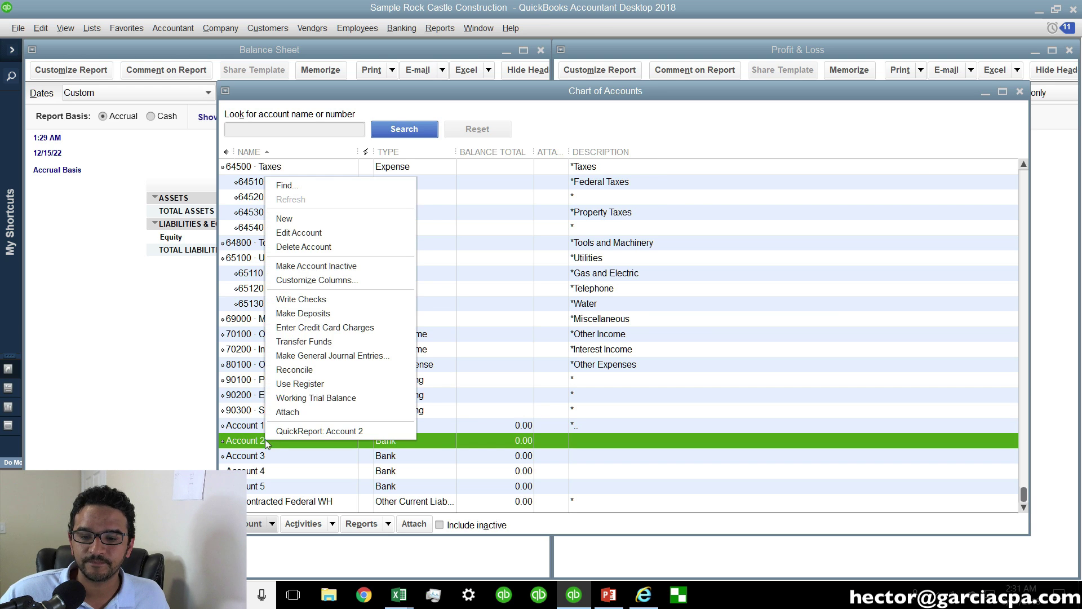
{"action": "left_click", "coordinate": [325, 248]}
{"action": "left_click", "coordinate": [502, 181]}
{"action": "right_click", "coordinate": [309, 451]}
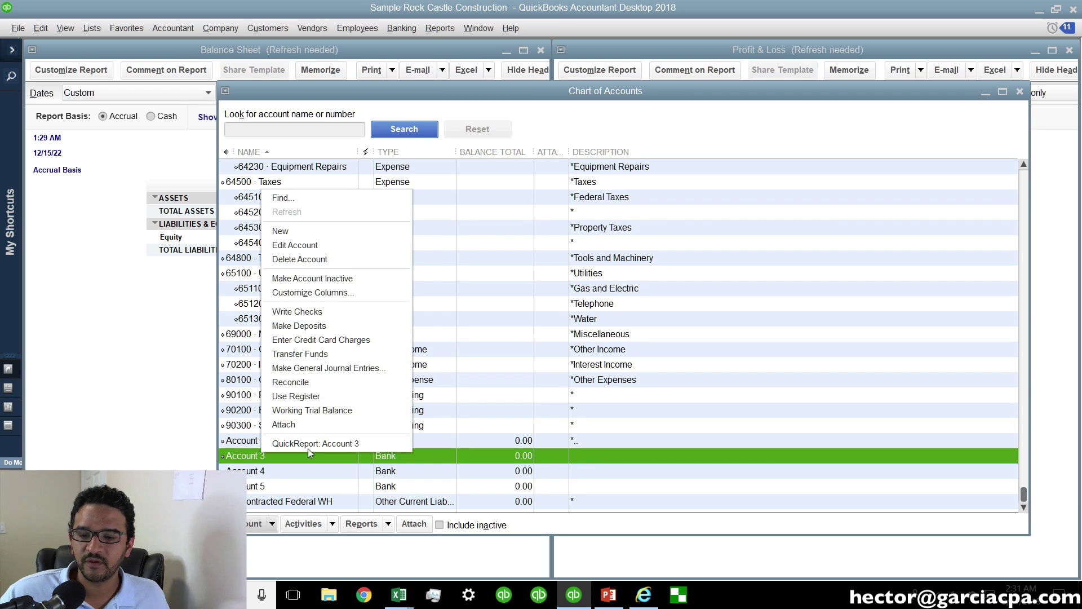
{"action": "left_click", "coordinate": [358, 260]}
{"action": "left_click", "coordinate": [506, 183]}
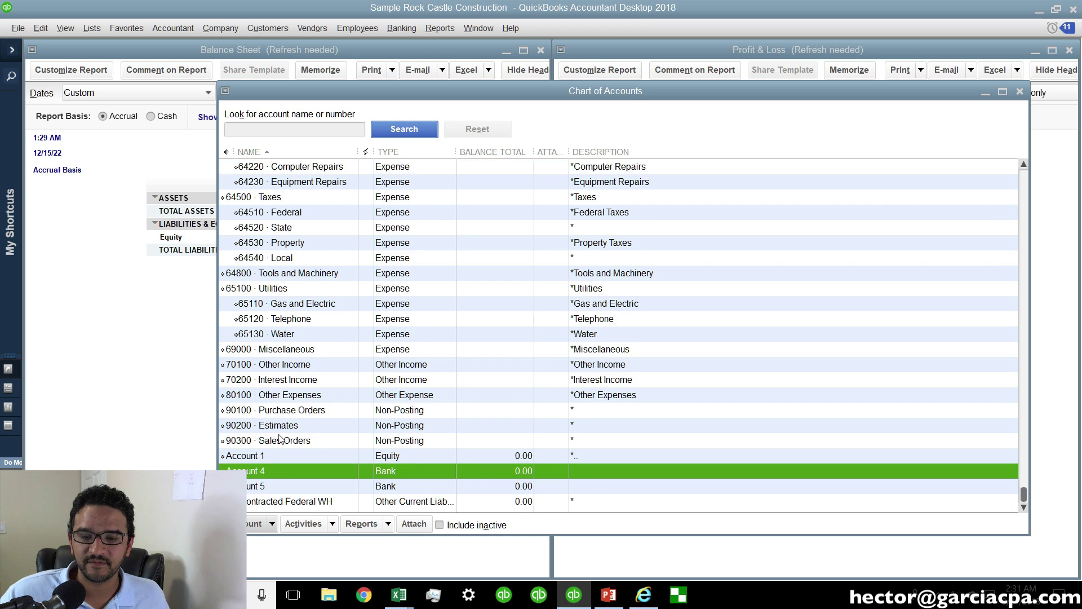
{"action": "right_click", "coordinate": [264, 470]}
{"action": "left_click", "coordinate": [338, 277]}
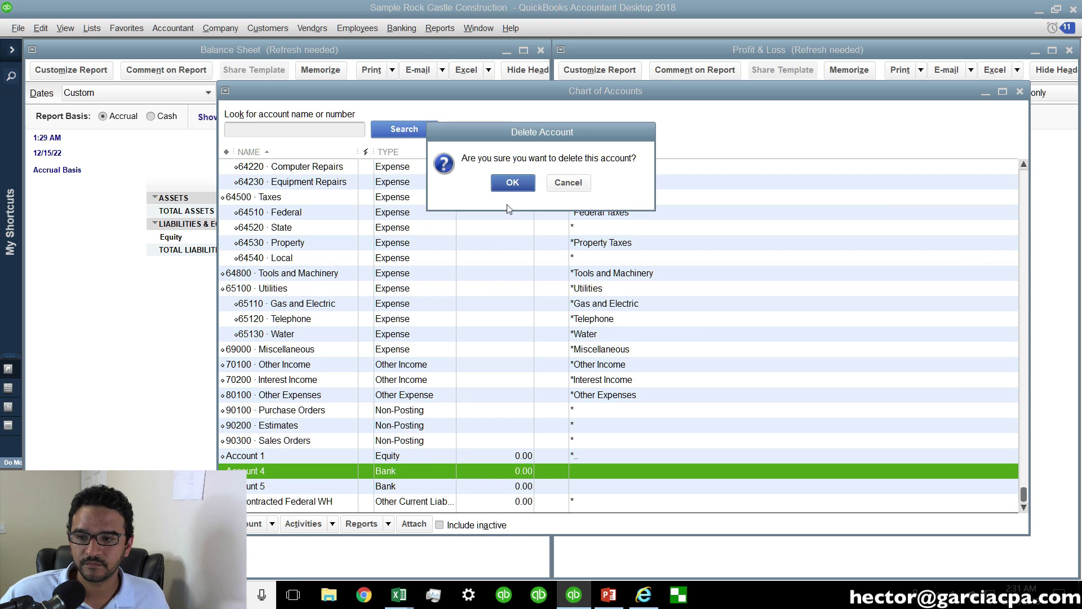
{"action": "left_click", "coordinate": [510, 183]}
{"action": "right_click", "coordinate": [275, 486]}
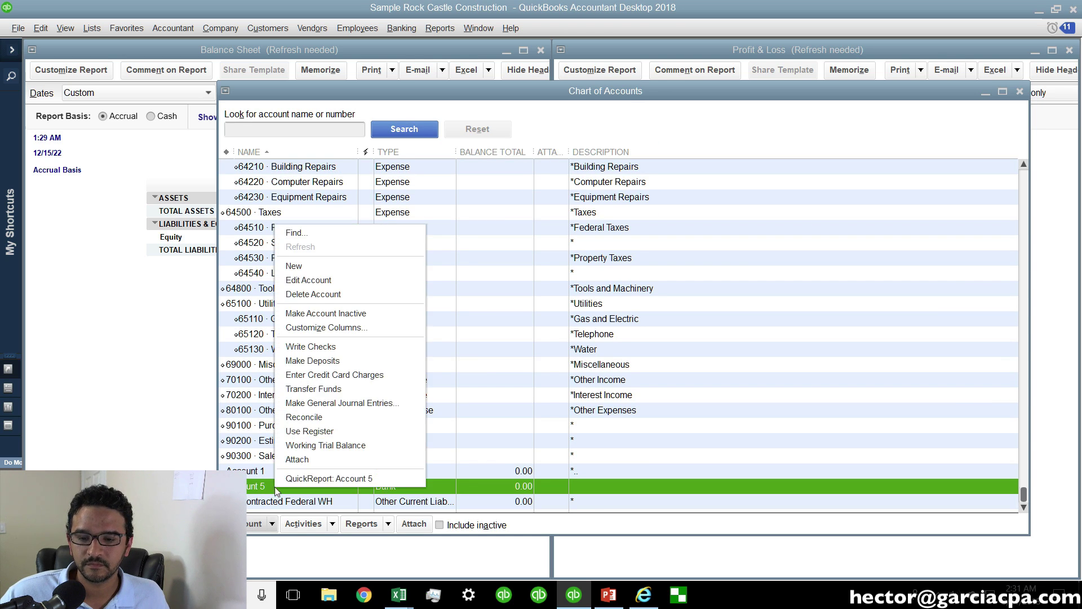
{"action": "left_click", "coordinate": [340, 294]}
{"action": "left_click", "coordinate": [512, 182]}
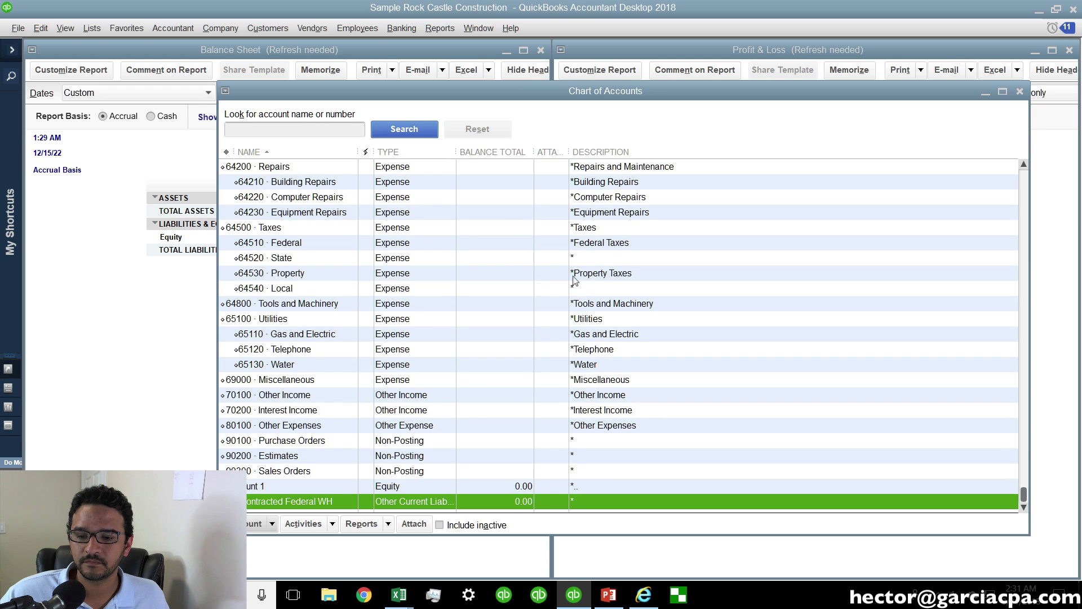
Select Account 1 in the Chart of Accounts and close the list to return to the Balance Sheet and Profit & Loss reports.
{"action": "left_click", "coordinate": [332, 487]}
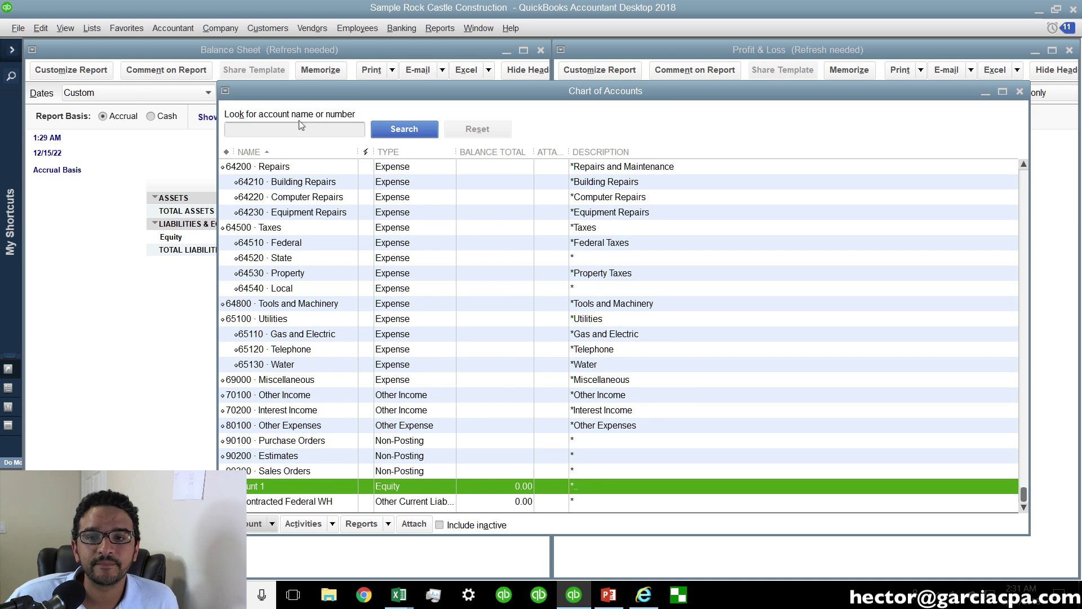
{"action": "left_click", "coordinate": [225, 91]}
{"action": "left_click", "coordinate": [243, 177]}
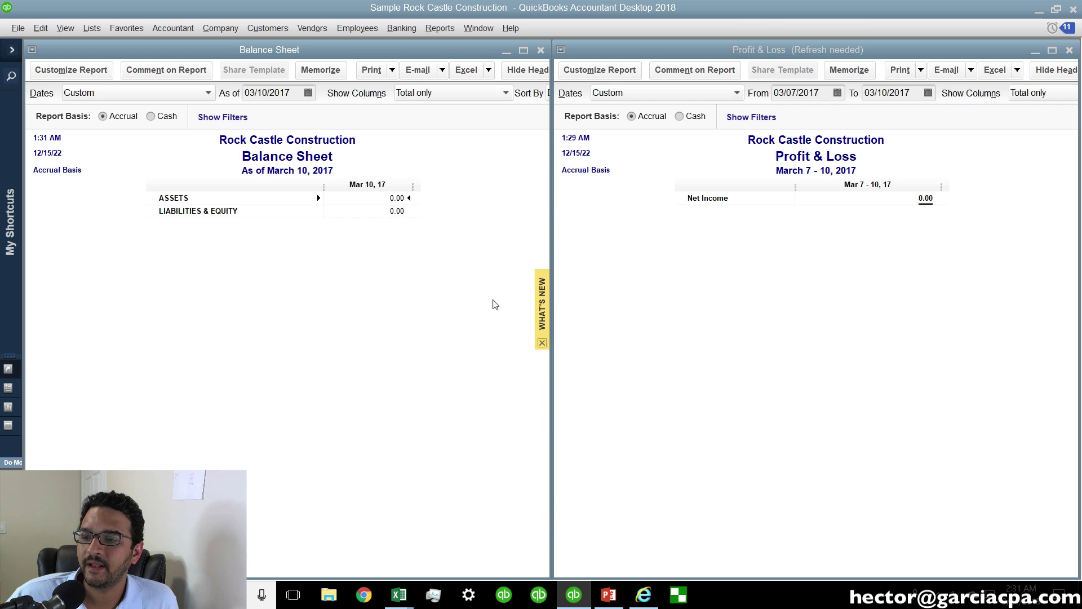
Refresh the Profit & Loss report and try to import JournalTemplate.IIF from the Desktop into QuickBooks.
{"action": "left_click", "coordinate": [940, 176]}
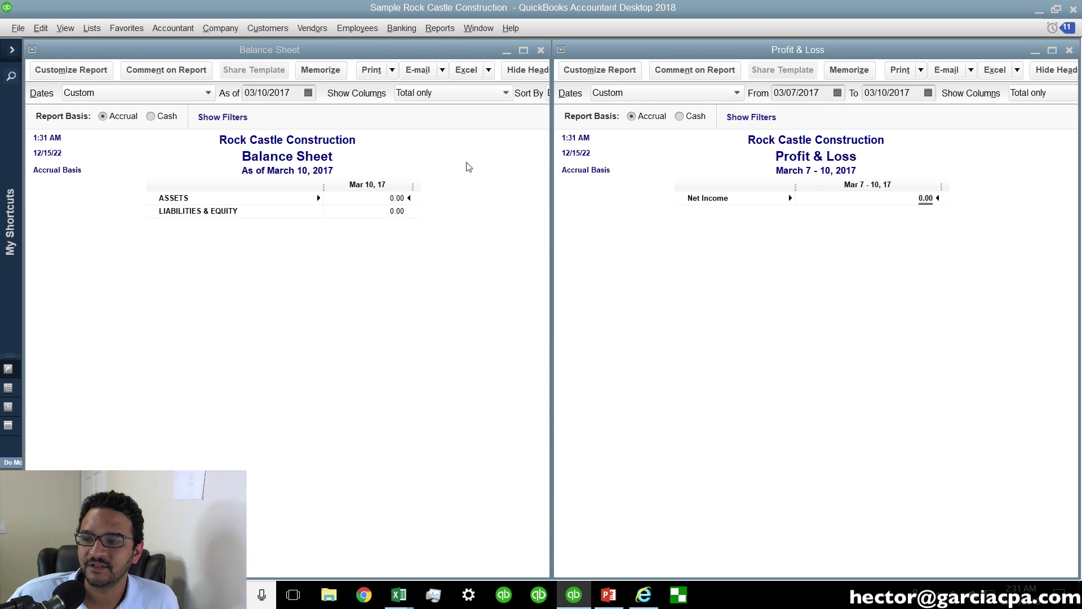
{"action": "left_click", "coordinate": [18, 28]}
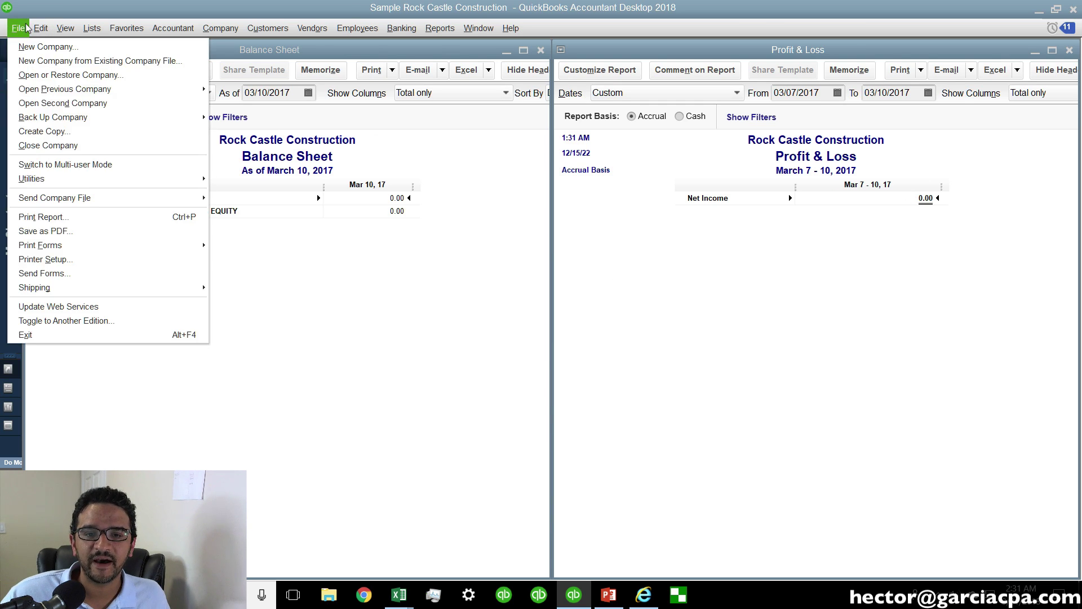
{"action": "mouse_move", "coordinate": [83, 178]}
{"action": "mouse_move", "coordinate": [242, 180]}
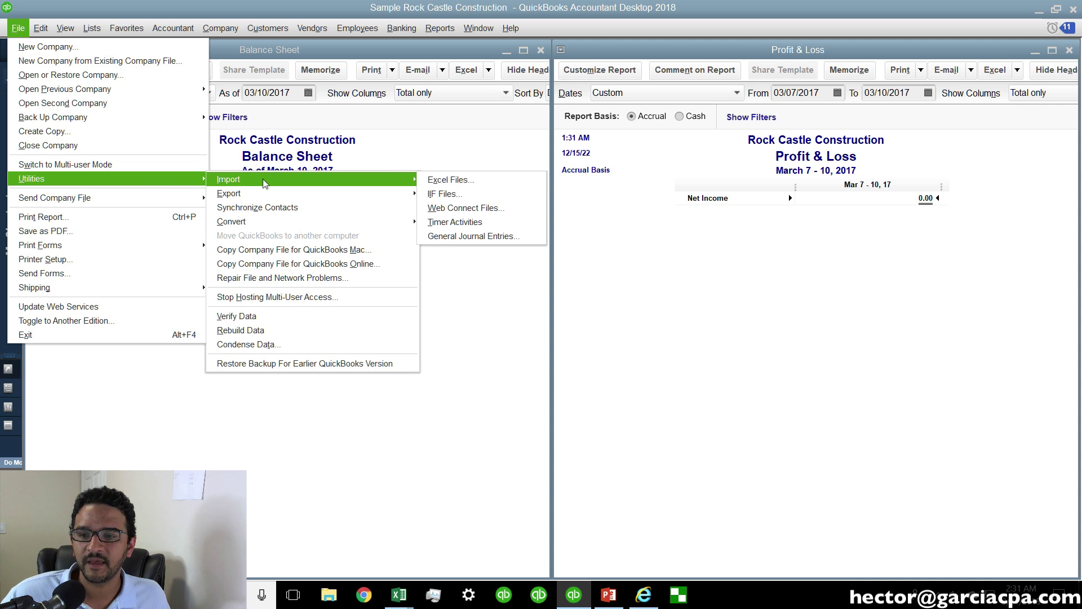
{"action": "left_click", "coordinate": [472, 194]}
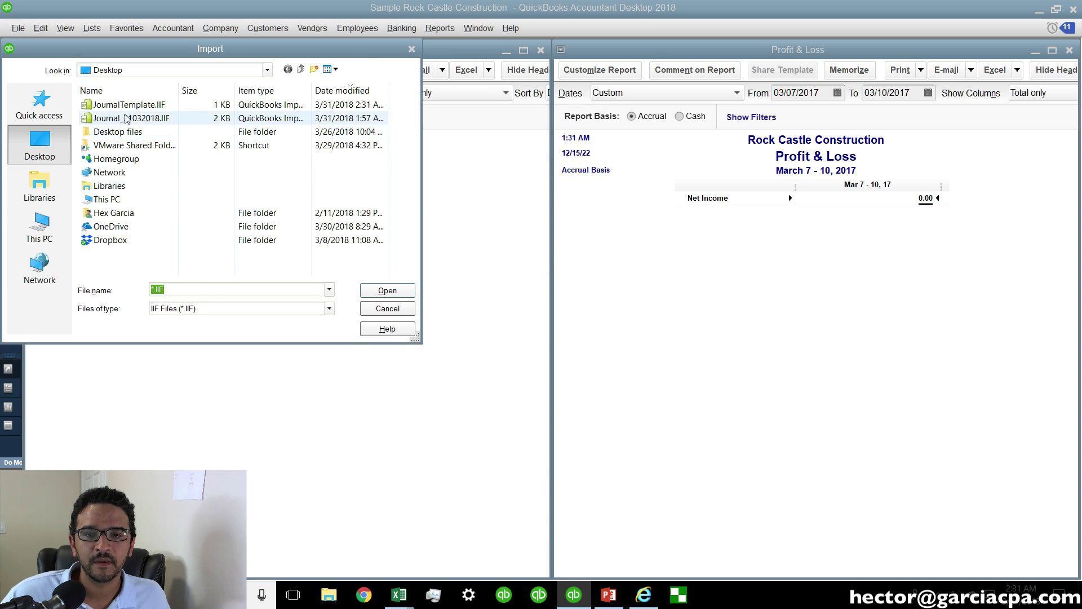
{"action": "left_click", "coordinate": [355, 105]}
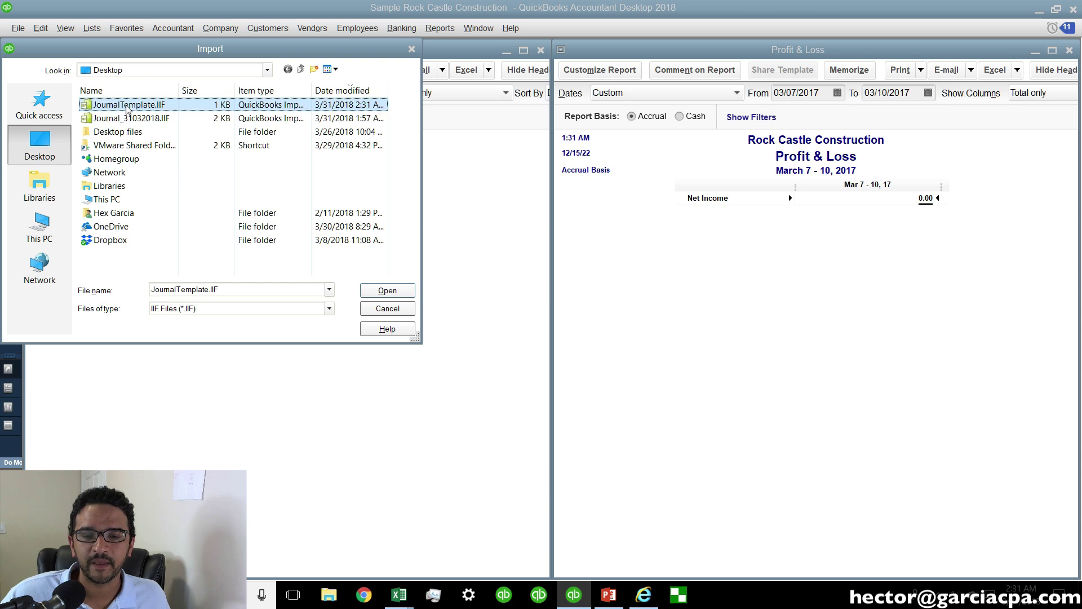
{"action": "left_click", "coordinate": [393, 290]}
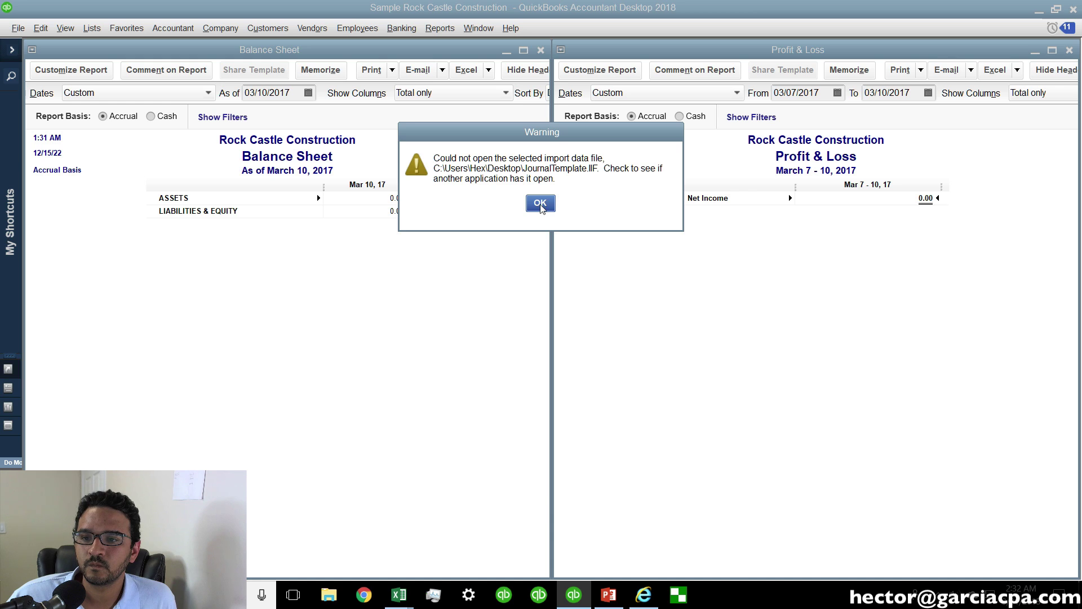
{"action": "left_click", "coordinate": [540, 203]}
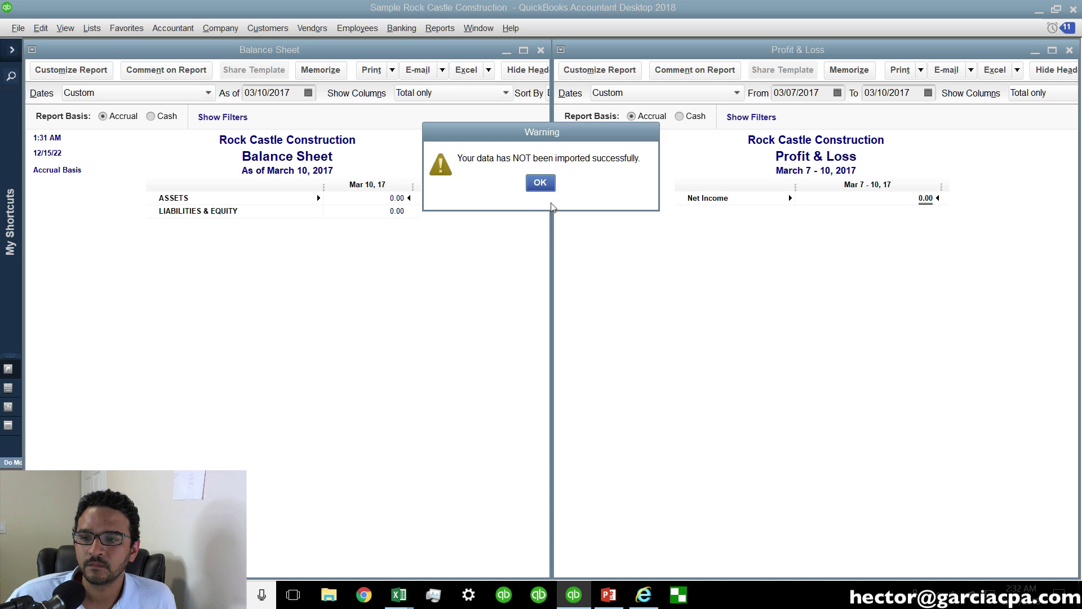
{"action": "left_click", "coordinate": [541, 185]}
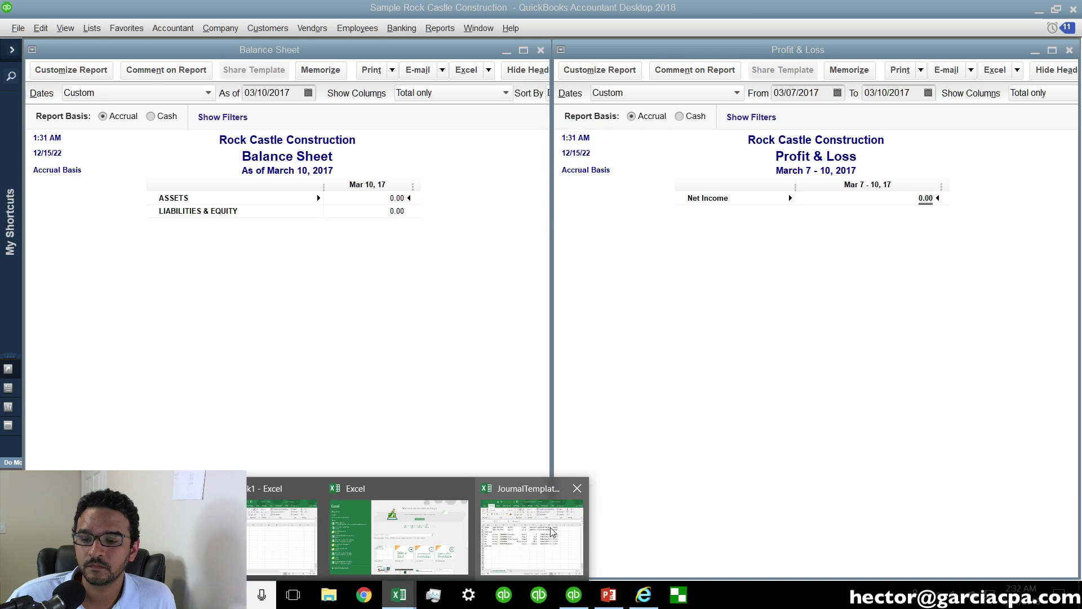
Switch to Excel and close the JournalTemplate.IIF workbook and the blank Book1 workbook.
{"action": "left_click", "coordinate": [552, 530]}
{"action": "left_click_drag", "start_coordinate": [448, 53], "coordinate": [481, 78]}
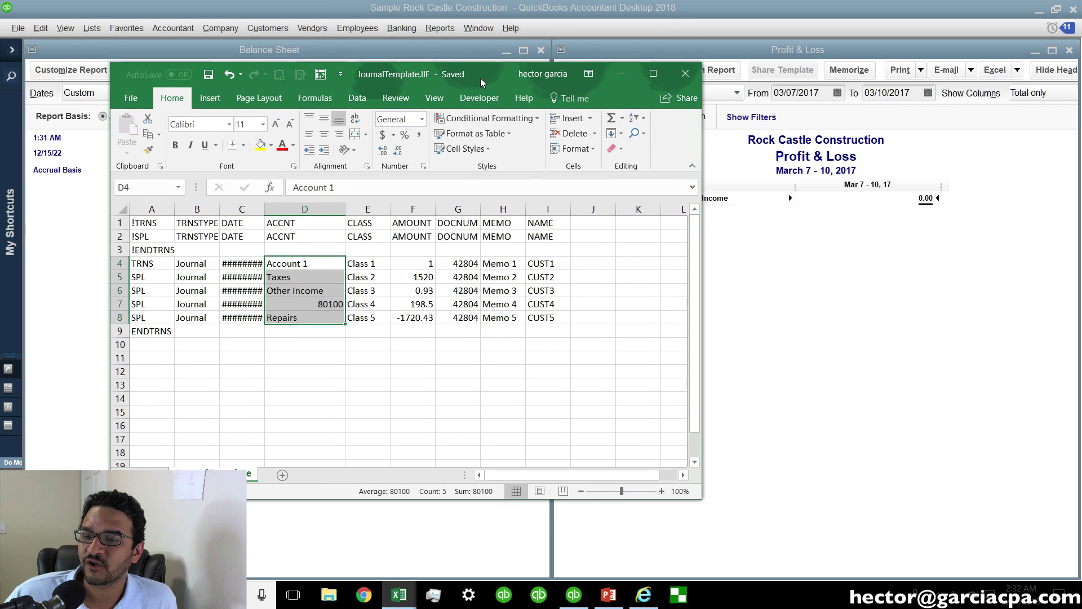
{"action": "left_click", "coordinate": [417, 290]}
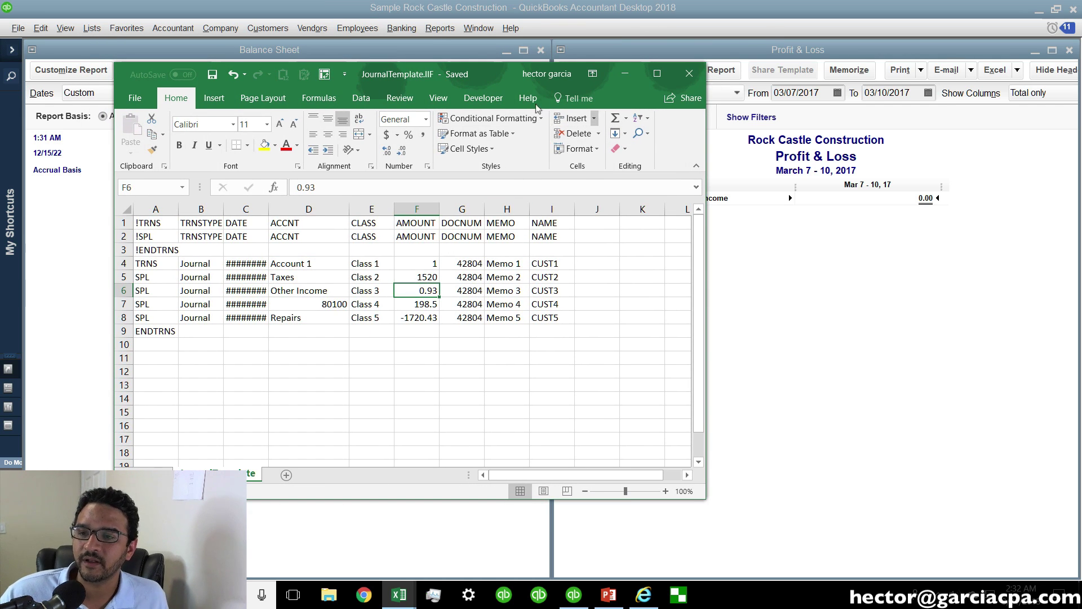
{"action": "left_click", "coordinate": [690, 74]}
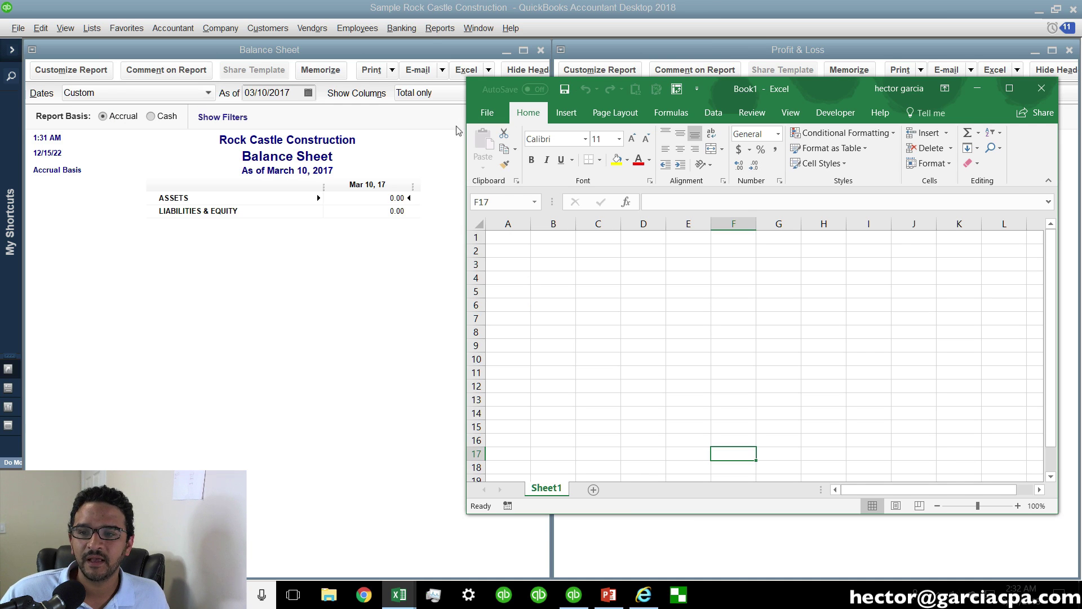
{"action": "left_click", "coordinate": [1050, 97]}
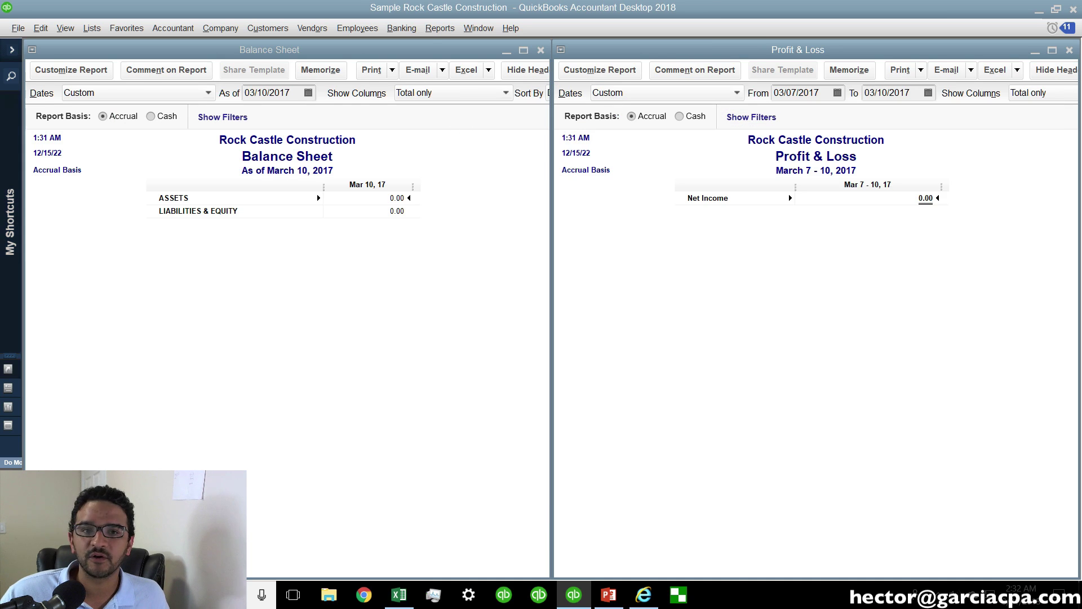
Import the IIF file JournalTemplate.IIF from the Desktop into QuickBooks and acknowledge the import.
{"action": "left_click", "coordinate": [19, 28]}
{"action": "mouse_move", "coordinate": [85, 178]}
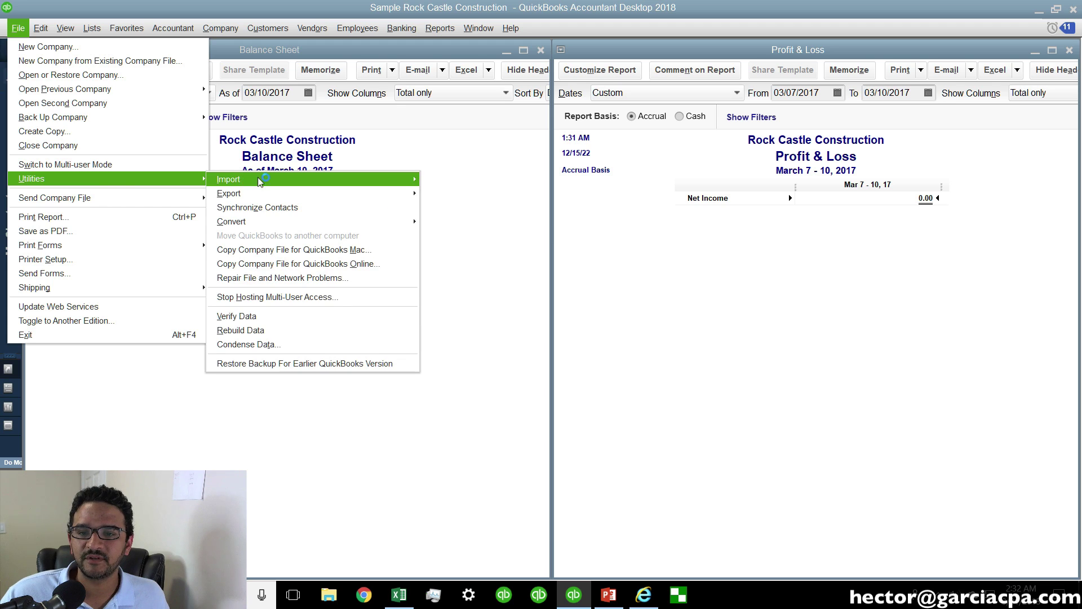
{"action": "mouse_move", "coordinate": [259, 179]}
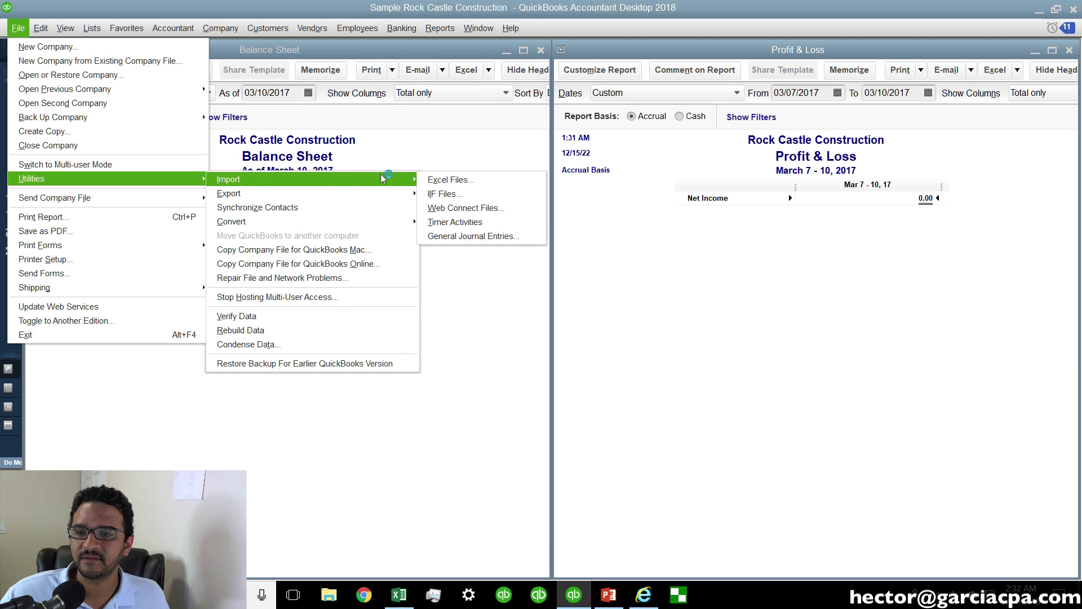
{"action": "left_click", "coordinate": [463, 195]}
{"action": "left_click", "coordinate": [141, 105]}
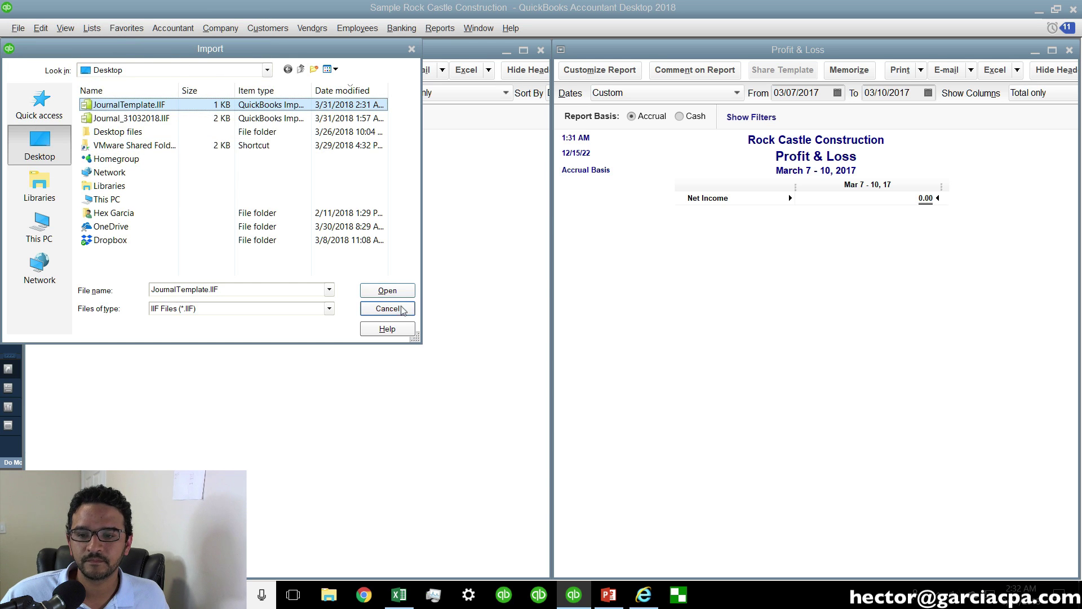
{"action": "left_click", "coordinate": [388, 290]}
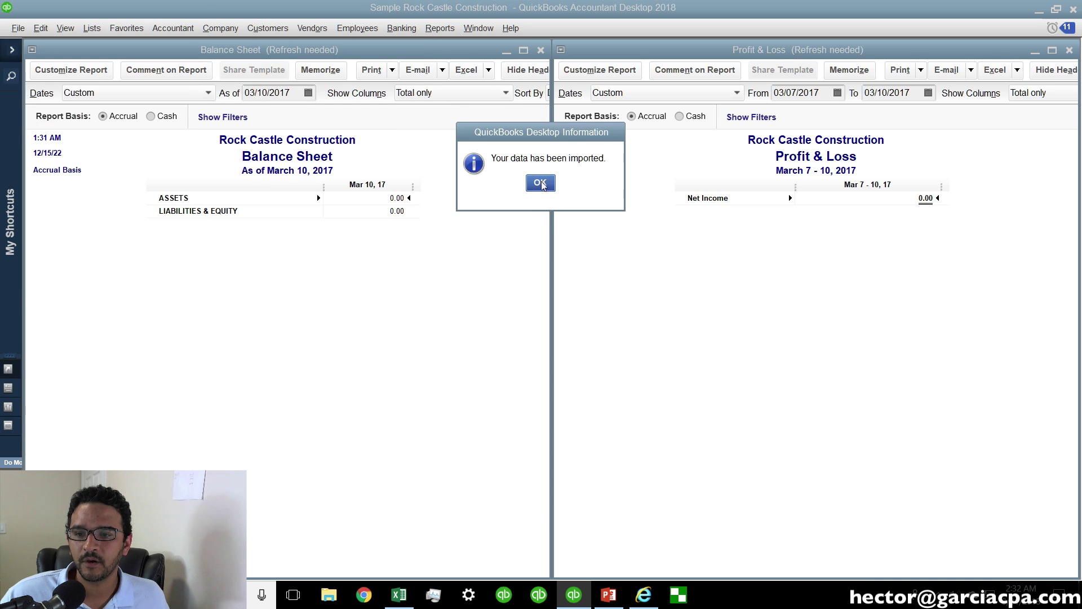
{"action": "left_click", "coordinate": [540, 183]}
Refresh the Profit & Loss and Balance Sheet reports and check the imported journal amounts.
{"action": "middle_click", "coordinate": [954, 275]}
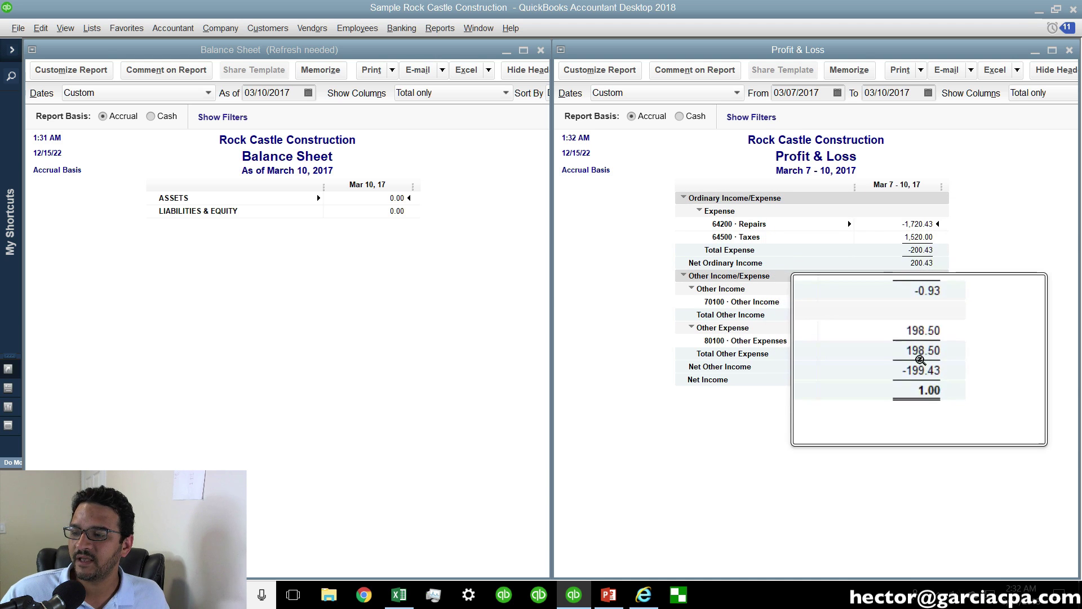
{"action": "middle_click", "coordinate": [765, 302]}
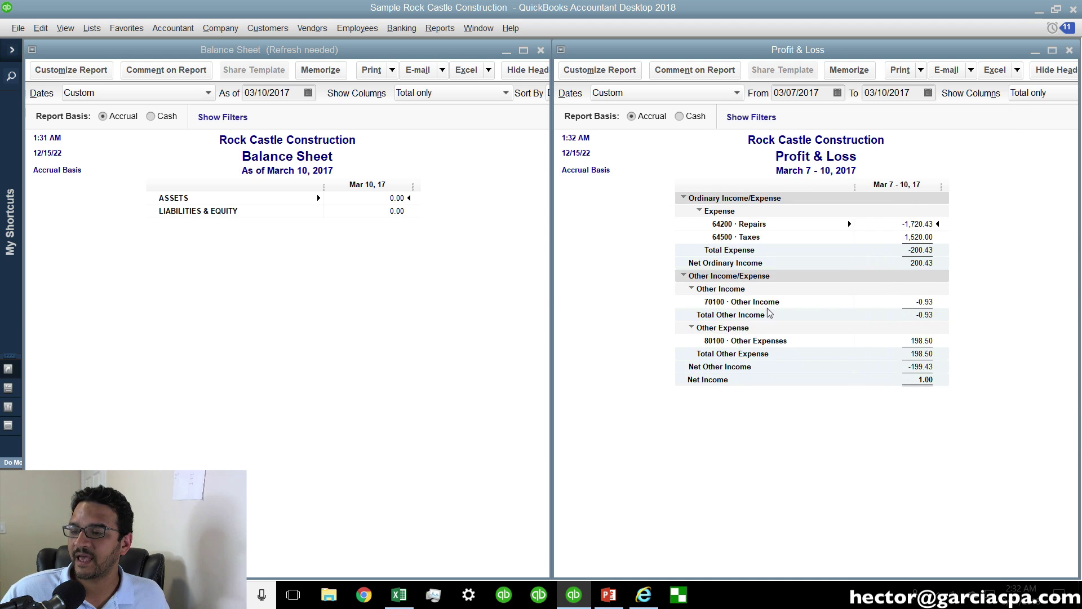
{"action": "left_click", "coordinate": [383, 243]}
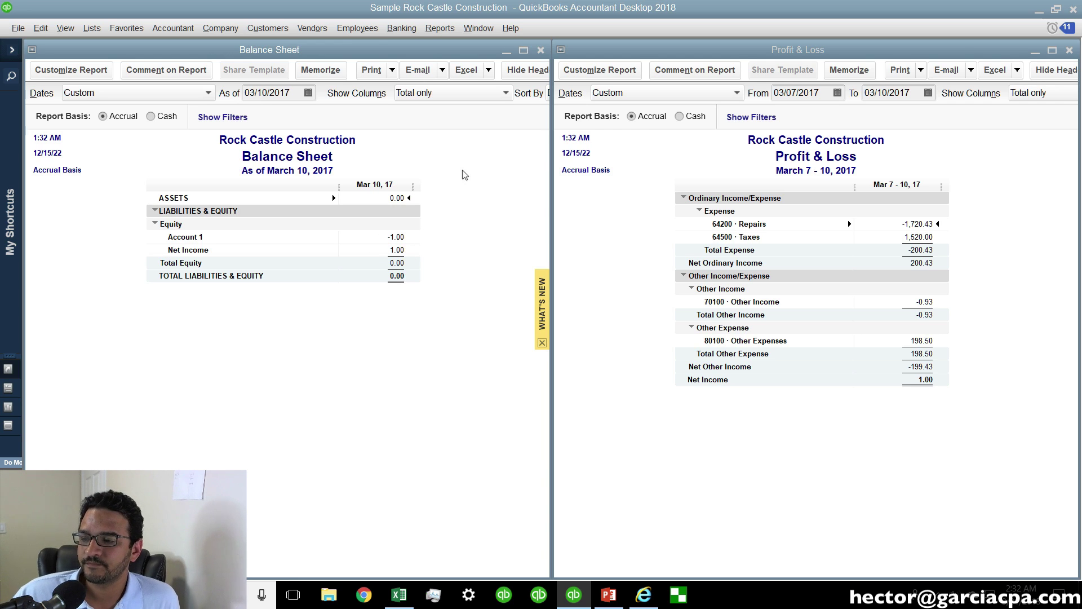
Switch to the PowerPoint slide show and display the slide on copying and pasting into the IIF file template.
{"action": "key", "text": "alt+Tab"}
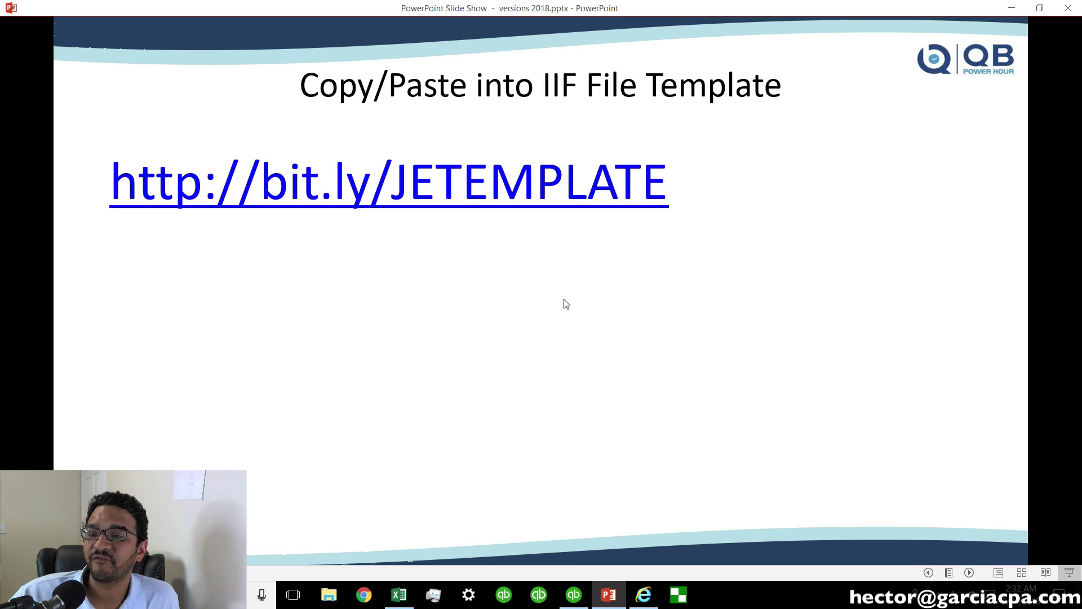
{"action": "key", "text": "Right"}
{"action": "key", "text": "Left"}
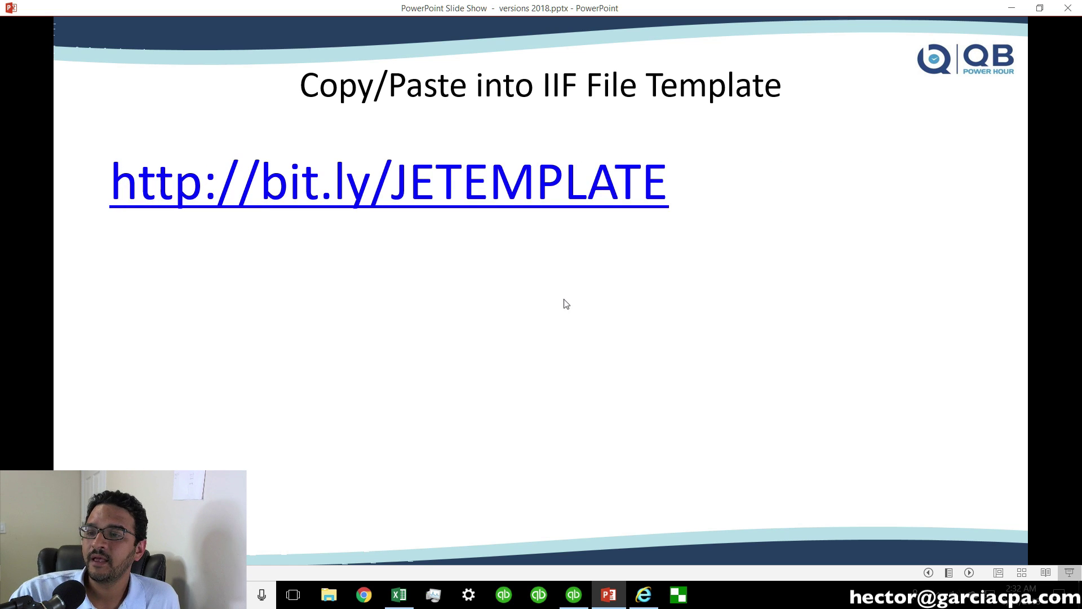
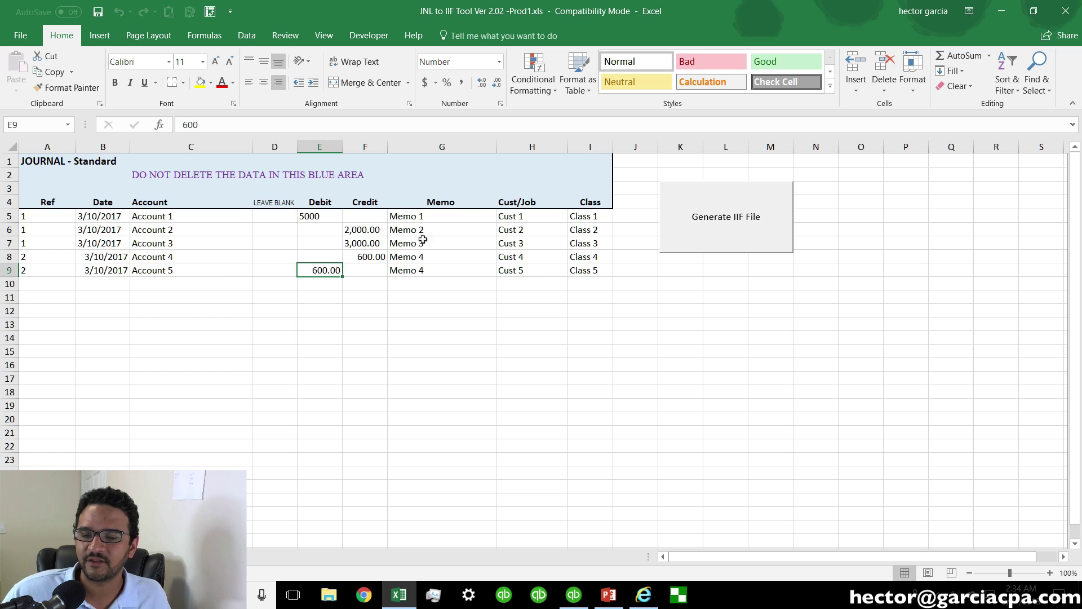
Review the sample journal lines in rows 5 to 9 of the JNL to IIF Tool sheet, from Ref through Class.
{"action": "left_click", "coordinate": [392, 298]}
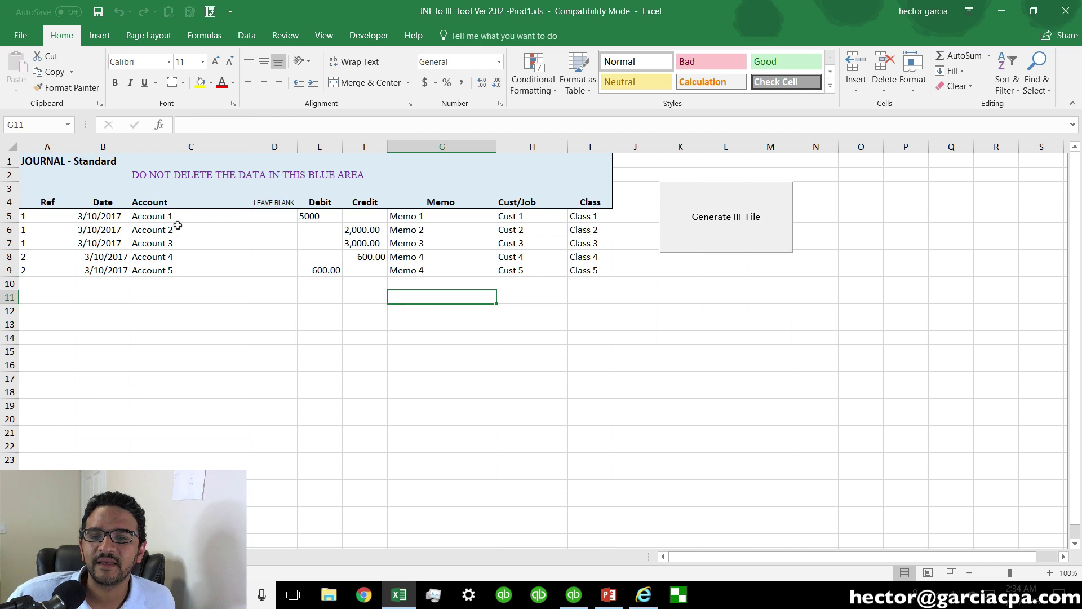
{"action": "left_click_drag", "start_coordinate": [149, 218], "coordinate": [602, 271]}
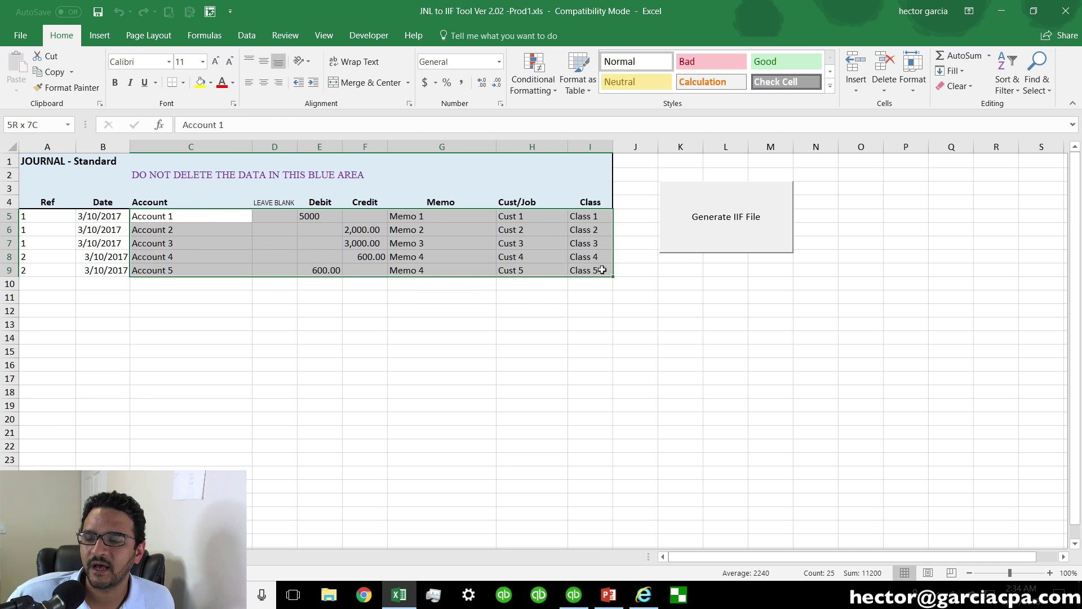
{"action": "left_click", "coordinate": [79, 224]}
{"action": "left_click_drag", "start_coordinate": [32, 216], "coordinate": [587, 268]}
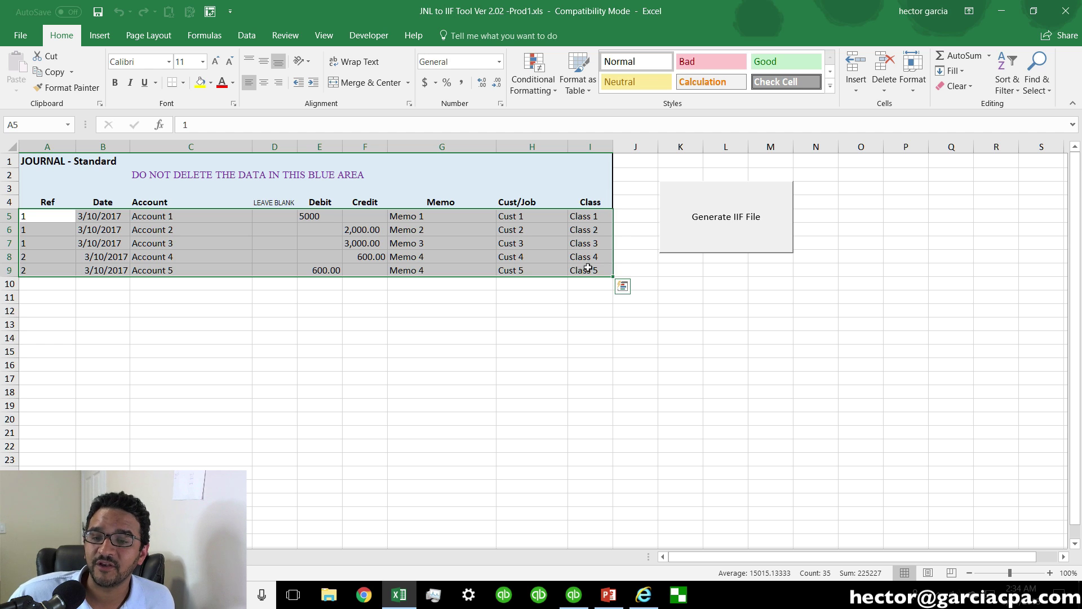
{"action": "left_click", "coordinate": [466, 256]}
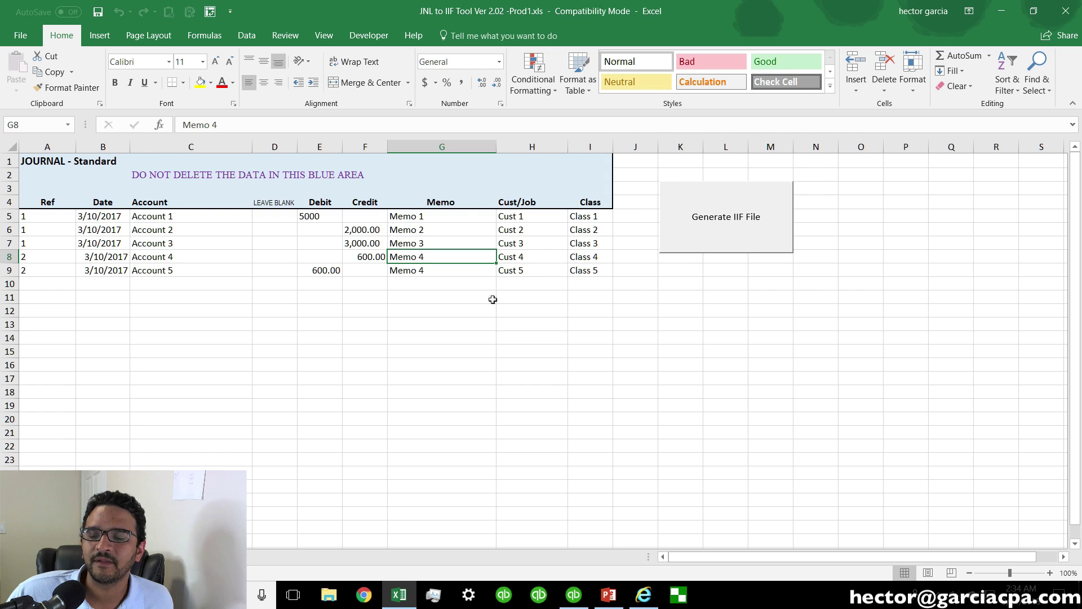
{"action": "left_click", "coordinate": [456, 299]}
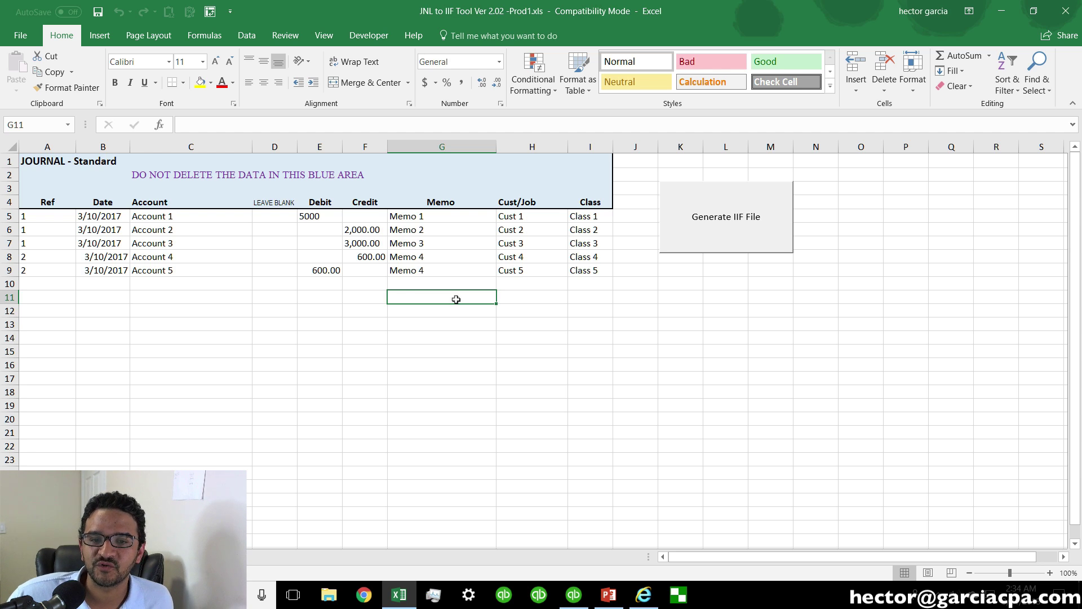
Examine how the Ref numbers group the lines into journal entries 1 and 2, and inspect the Debit and Credit columns.
{"action": "left_click", "coordinate": [43, 216]}
{"action": "left_click_drag", "start_coordinate": [43, 216], "coordinate": [41, 242]}
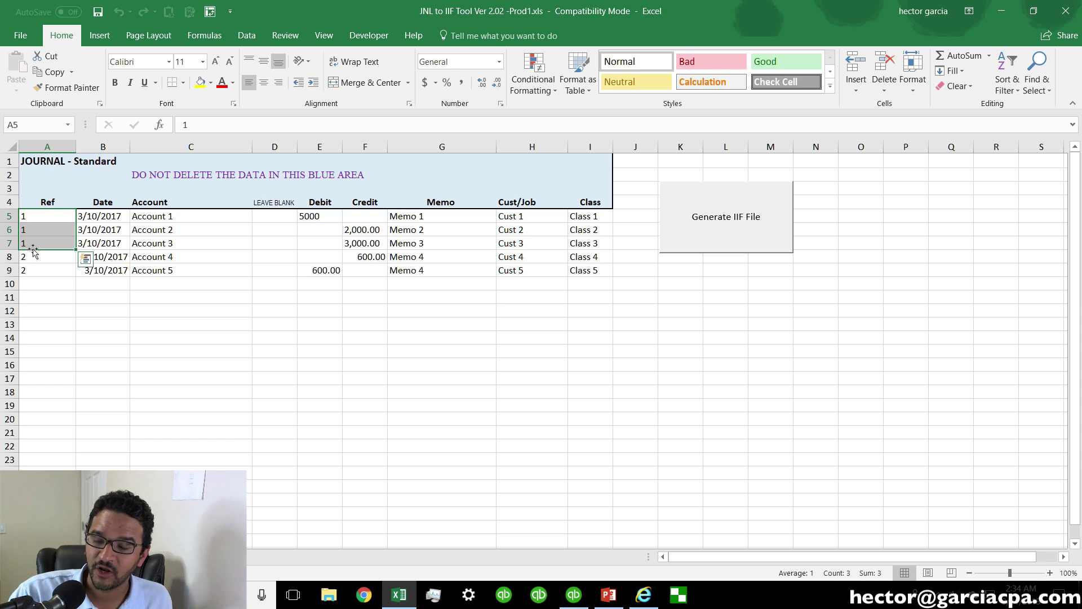
{"action": "left_click_drag", "start_coordinate": [26, 216], "coordinate": [601, 265]}
{"action": "left_click", "coordinate": [153, 258]}
{"action": "left_click_drag", "start_coordinate": [35, 257], "coordinate": [598, 269]}
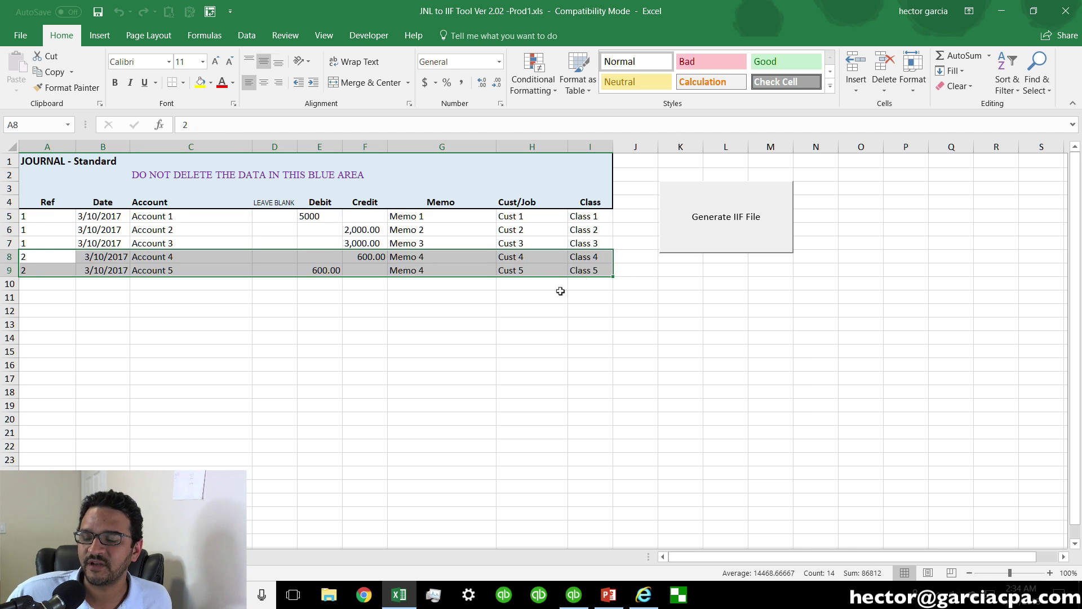
{"action": "left_click", "coordinate": [521, 307]}
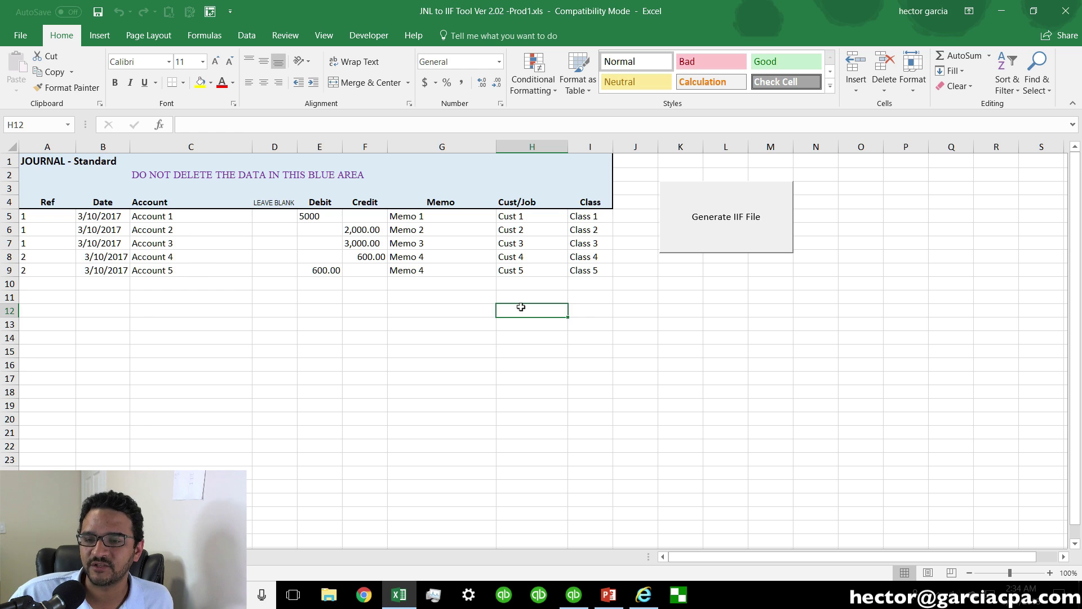
{"action": "left_click_drag", "start_coordinate": [330, 216], "coordinate": [329, 260]}
{"action": "left_click_drag", "start_coordinate": [378, 217], "coordinate": [373, 277]}
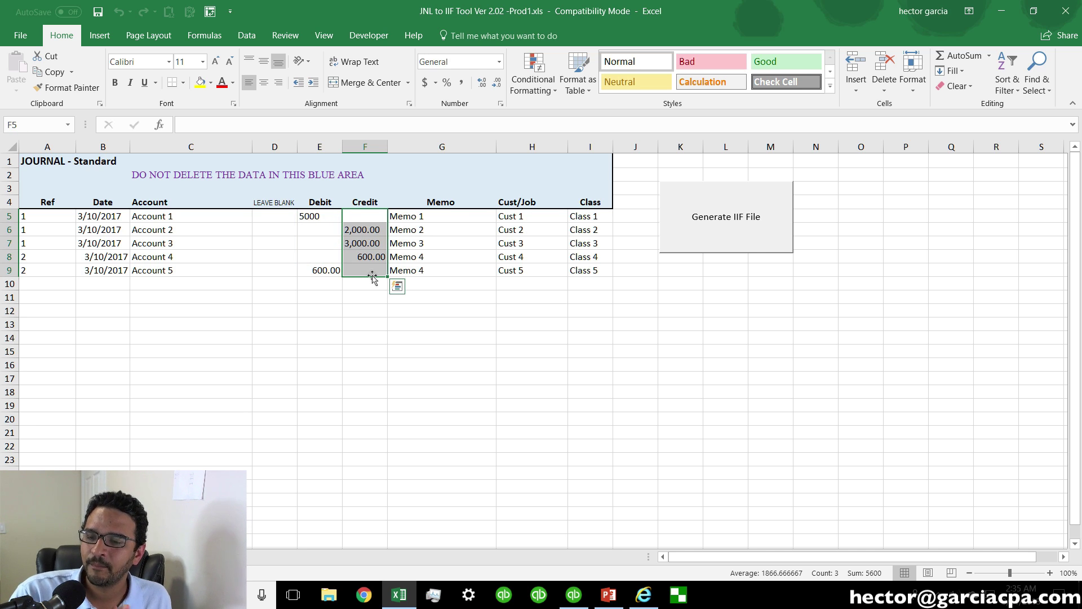
{"action": "left_click", "coordinate": [445, 242]}
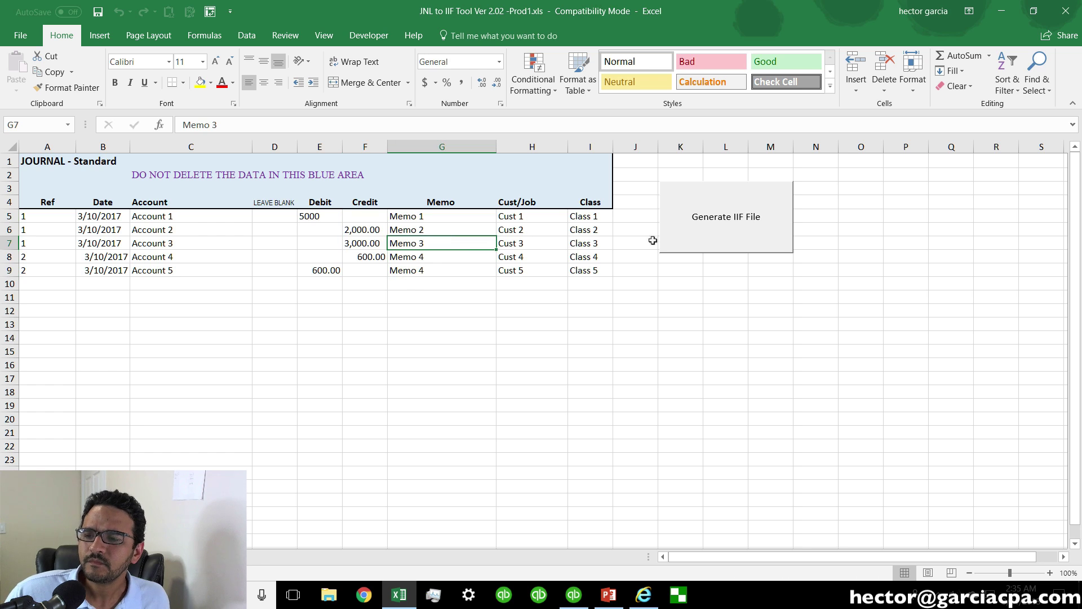
Generate the IIF file from the journal sheet and save it to the Desktop as Journal_31032018.IIF, replacing the existing file.
{"action": "left_click", "coordinate": [723, 223]}
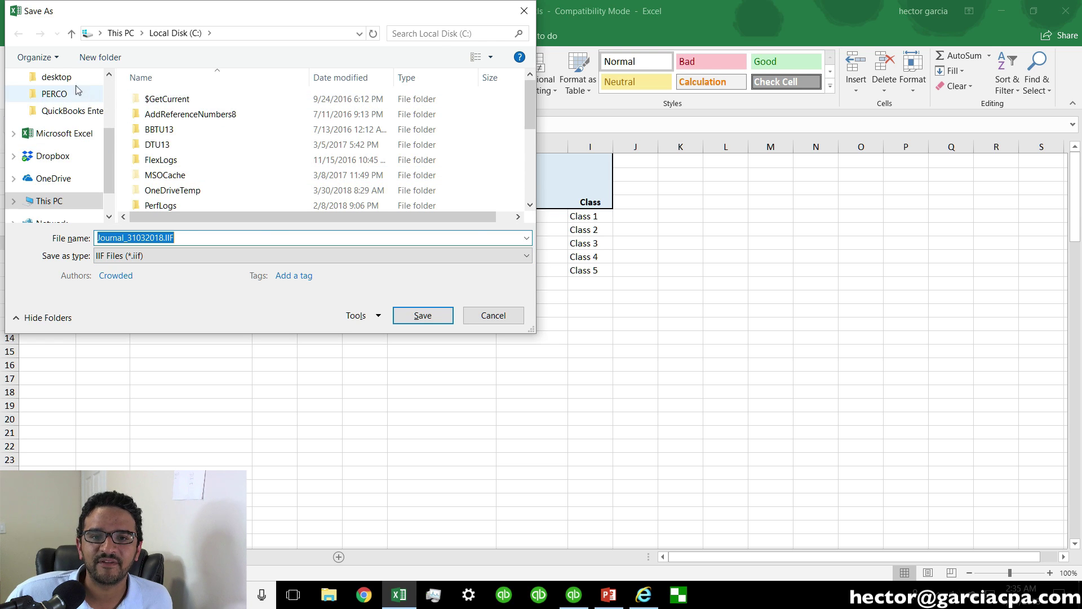
{"action": "left_click", "coordinate": [108, 92]}
{"action": "left_click", "coordinate": [52, 123]}
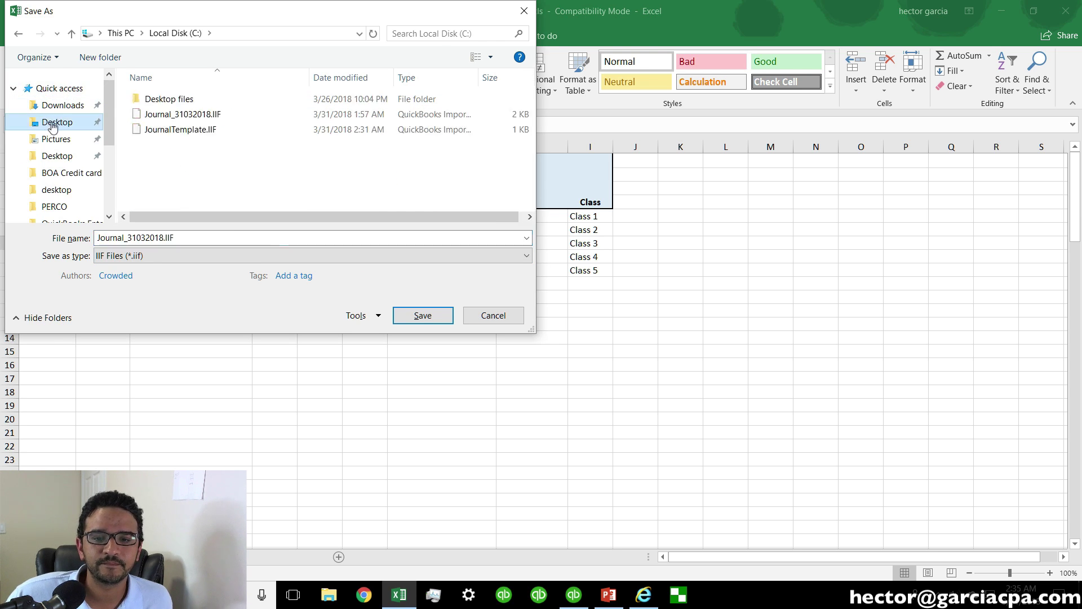
{"action": "left_click", "coordinate": [426, 311]}
{"action": "left_click", "coordinate": [493, 336]}
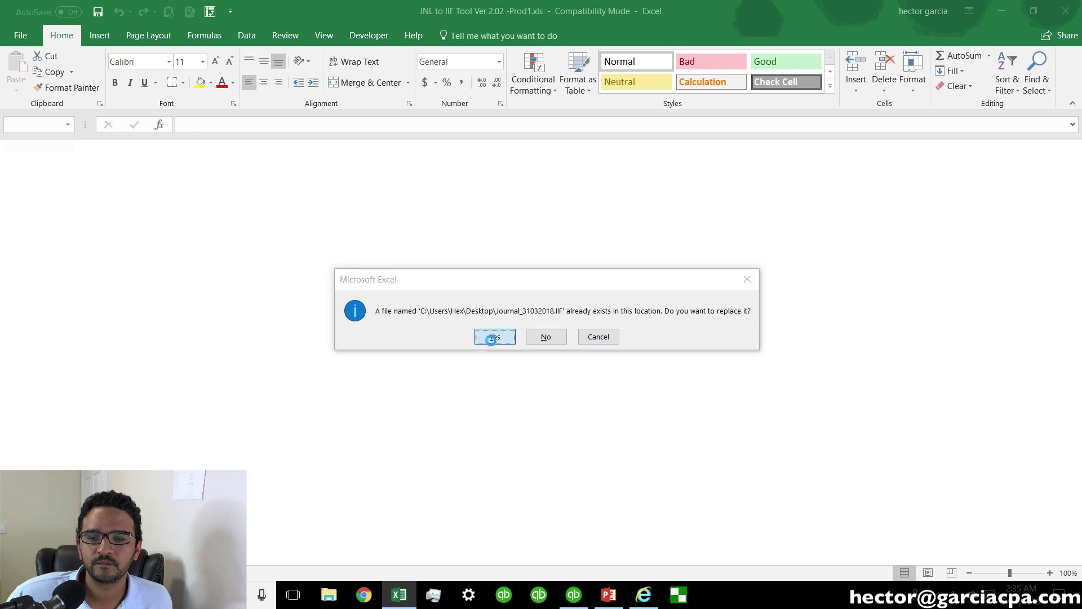
Complete the IIF export, show the desktop and move Journal_31032018.IIF to an open spot on it.
{"action": "left_click", "coordinate": [592, 355]}
{"action": "key", "text": "super+d"}
{"action": "left_click_drag", "start_coordinate": [40, 319], "coordinate": [173, 204]}
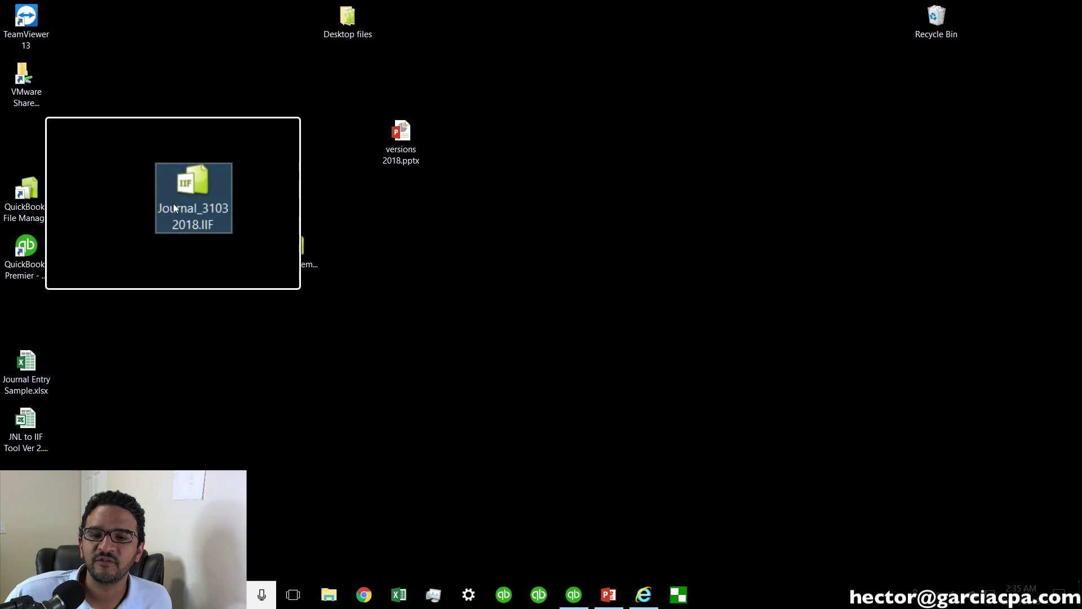
Start Excel with a blank workbook and open Journal_31032018.IIF from the desktop in it.
{"action": "left_click", "coordinate": [399, 595]}
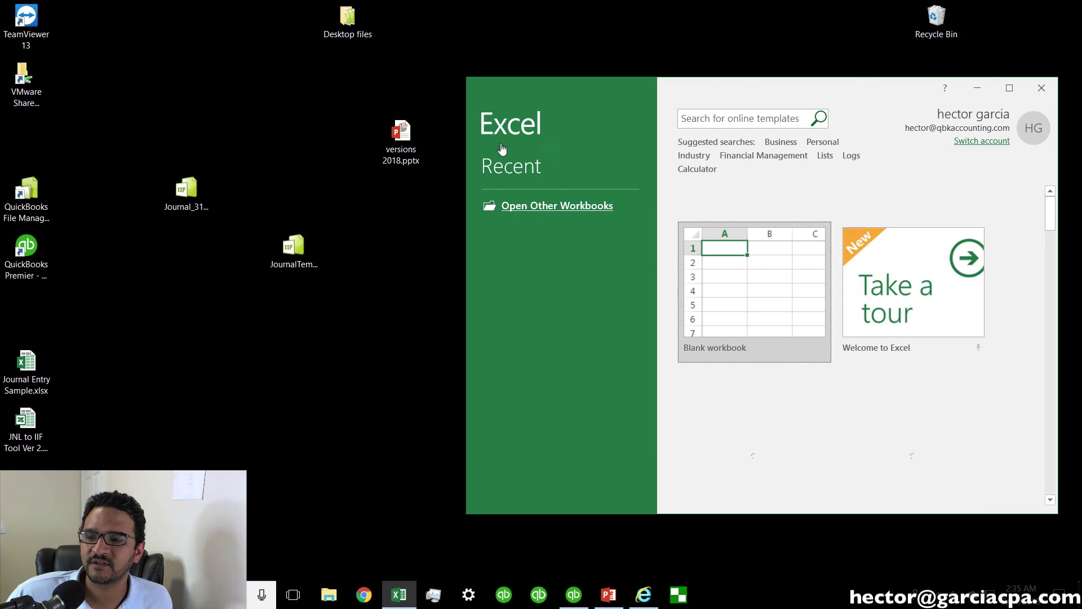
{"action": "left_click", "coordinate": [749, 247]}
{"action": "left_click", "coordinate": [748, 247]}
{"action": "left_click_drag", "start_coordinate": [186, 194], "coordinate": [602, 261]}
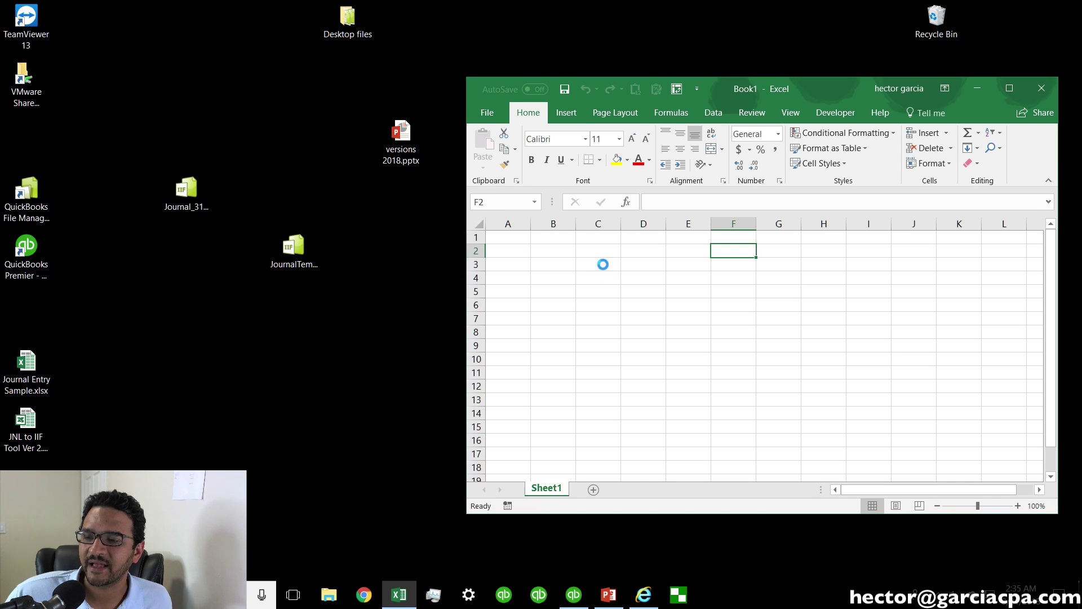
Reposition and enlarge the Journal_31032018.IIF window, fit the DATE column to its contents, and review the transaction lines in rows 4 to 10.
{"action": "left_click_drag", "start_coordinate": [902, 107], "coordinate": [555, 53]}
{"action": "left_click_drag", "start_coordinate": [720, 470], "coordinate": [909, 510]}
{"action": "left_click", "coordinate": [403, 334]}
{"action": "double_click", "coordinate": [291, 185]}
{"action": "left_click", "coordinate": [346, 347]}
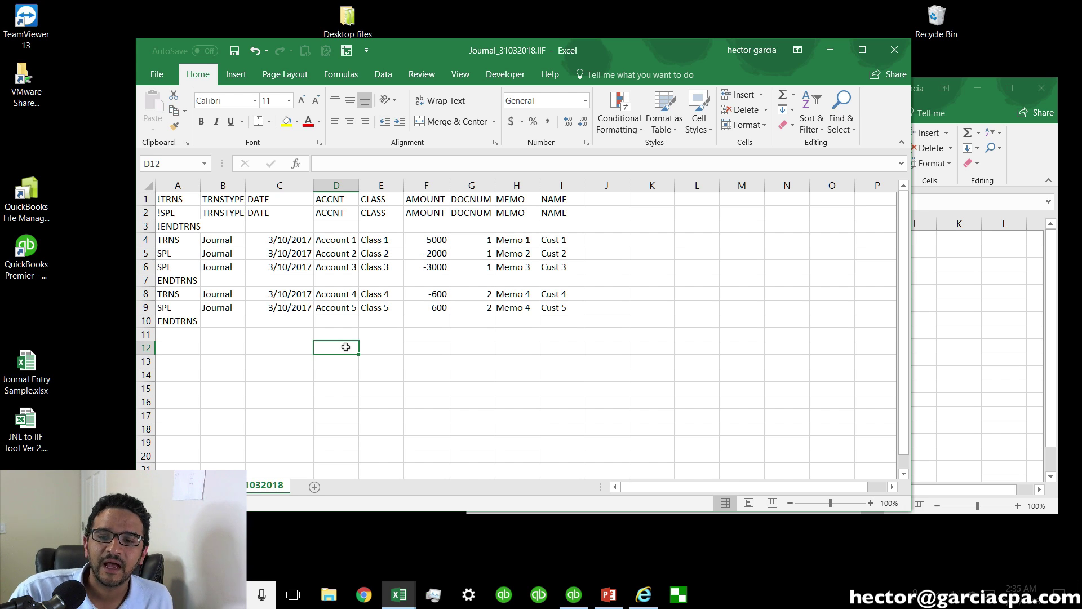
{"action": "left_click_drag", "start_coordinate": [162, 240], "coordinate": [600, 322]}
{"action": "left_click", "coordinate": [599, 325]}
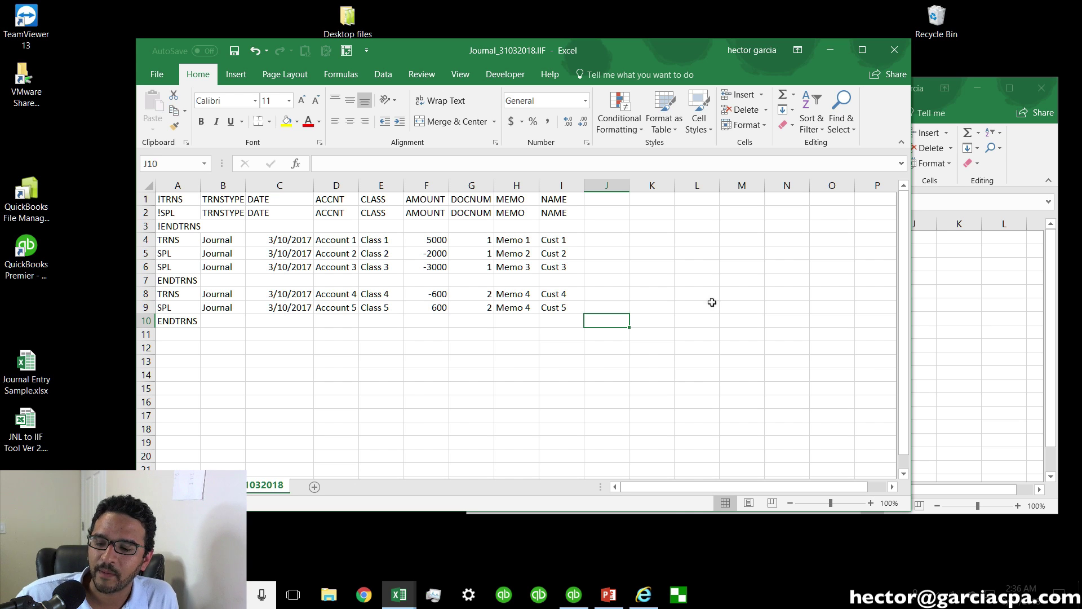
Switch to QuickBooks, import the IIF file Journal_31032018.IIF from the Desktop, and inspect the account balances on the Balance Sheet.
{"action": "left_click", "coordinate": [609, 595]}
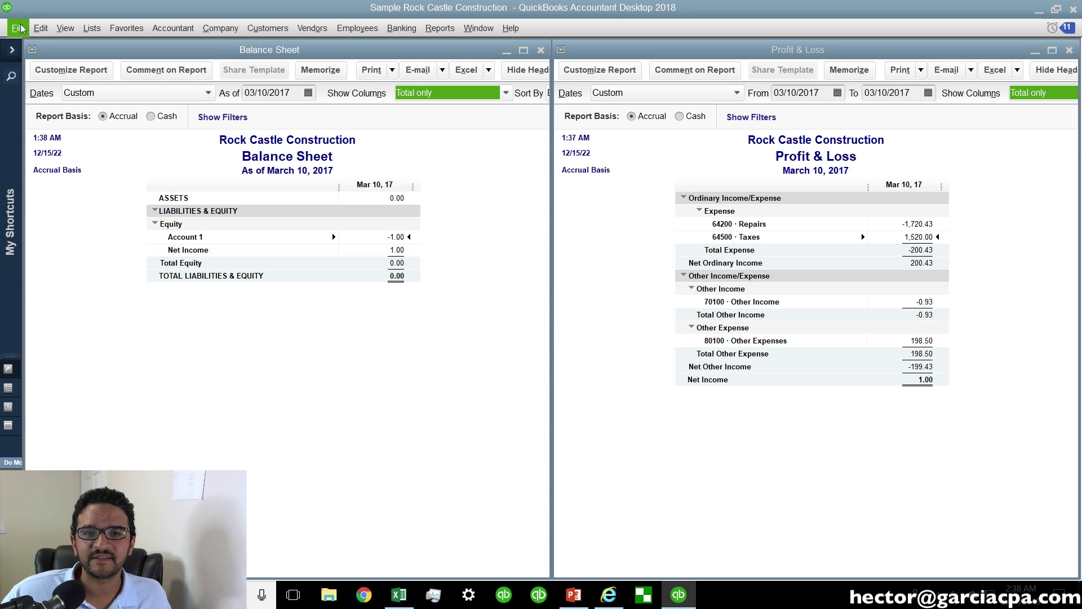
{"action": "left_click", "coordinate": [18, 28]}
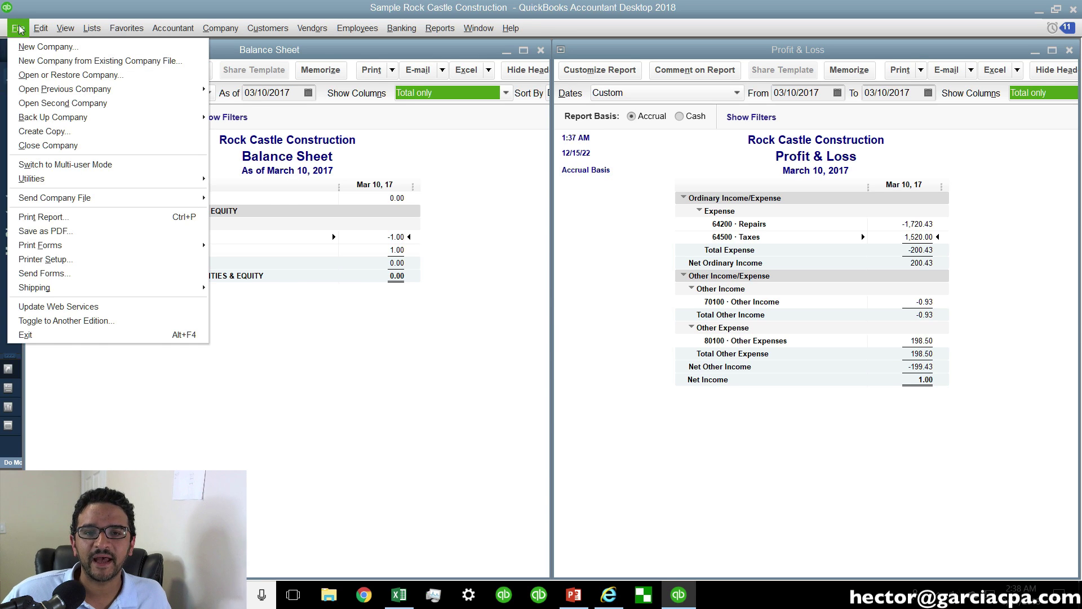
{"action": "mouse_move", "coordinate": [79, 179]}
{"action": "mouse_move", "coordinate": [304, 181]}
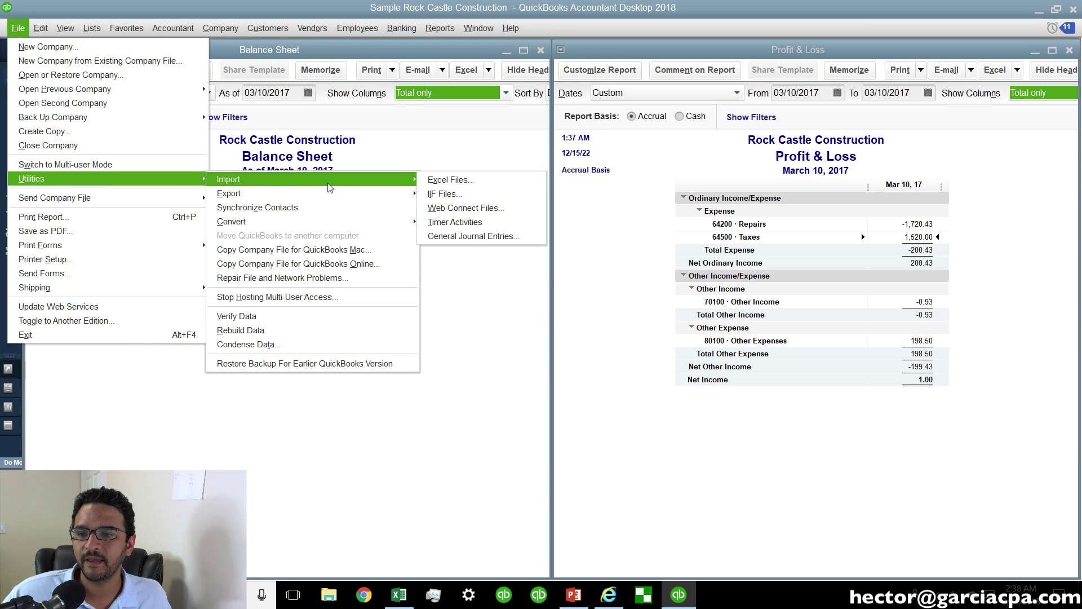
{"action": "left_click", "coordinate": [446, 194]}
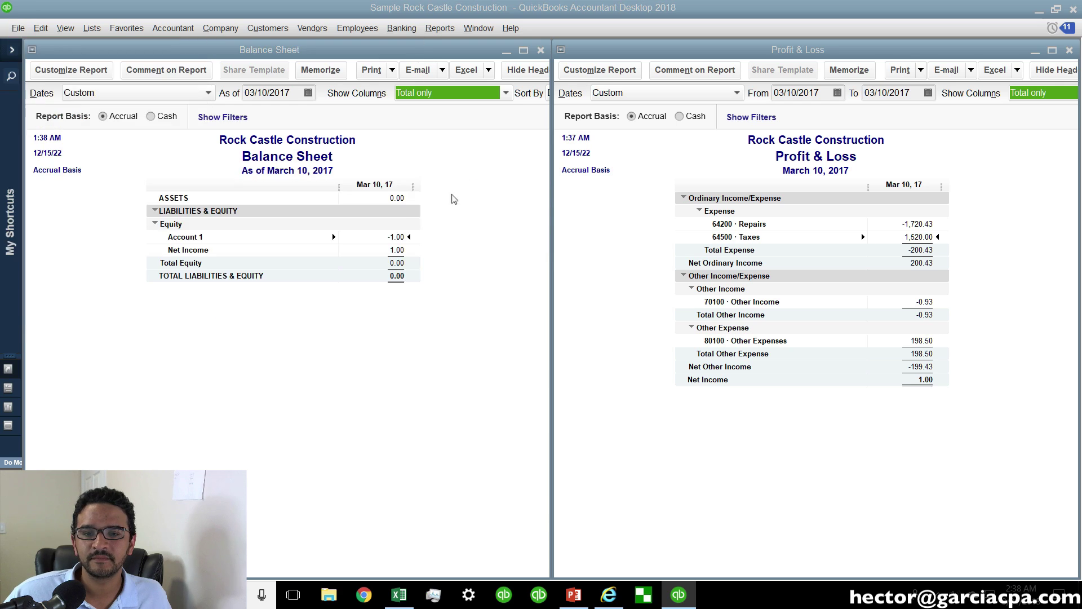
{"action": "left_click", "coordinate": [127, 106]}
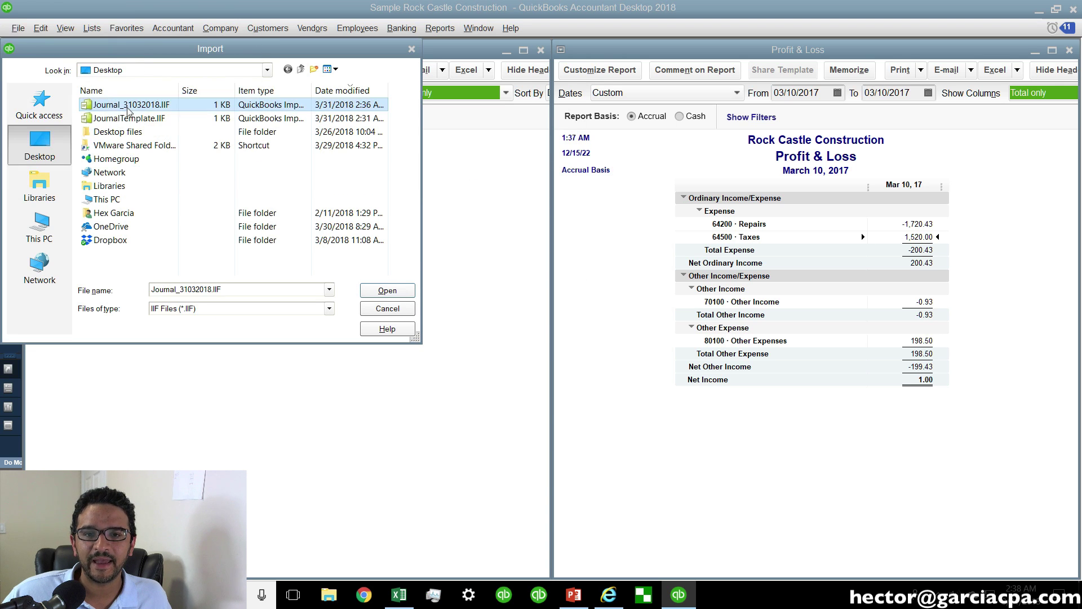
{"action": "left_click", "coordinate": [387, 291]}
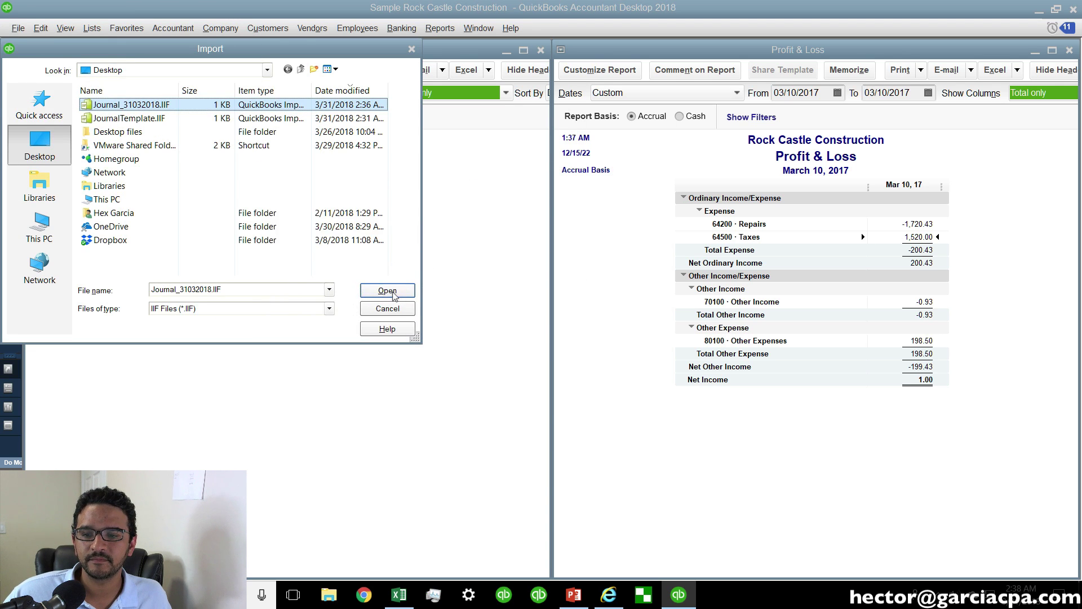
{"action": "left_click", "coordinate": [538, 184]}
{"action": "key", "text": "super+plus"}
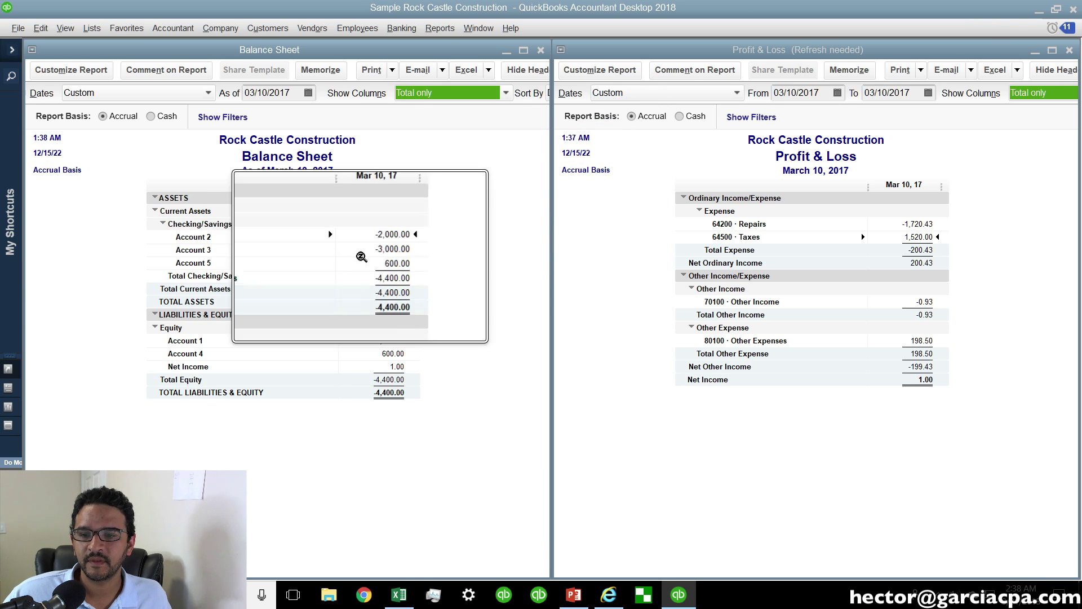
{"action": "key", "text": "super+Escape"}
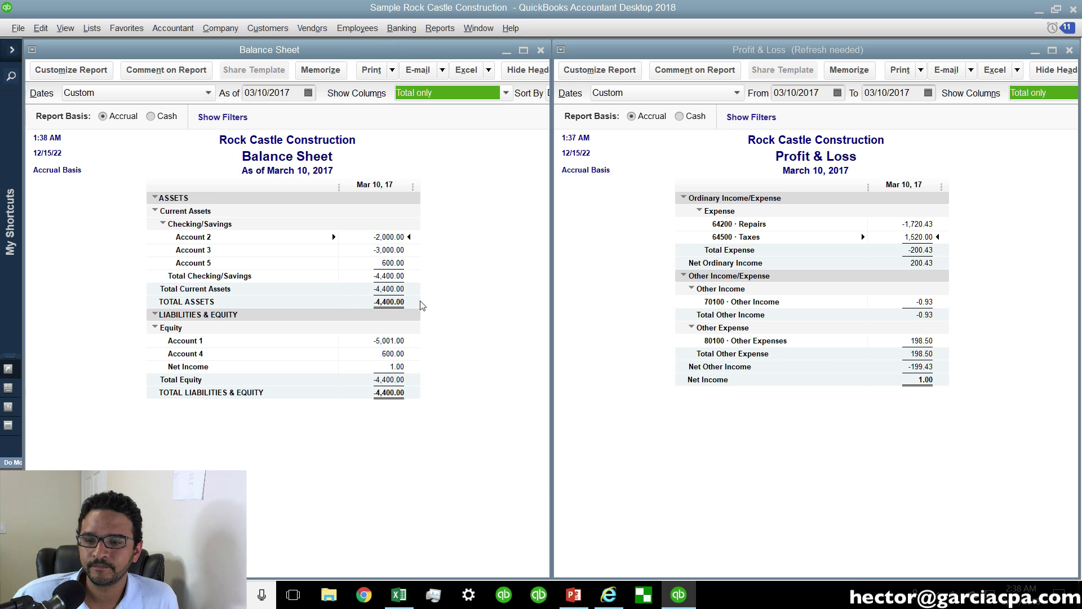
Switch to the PowerPoint slide show, review the slide on journal entry import methods, and display the Transaction Pro Importer slide.
{"action": "left_click", "coordinate": [573, 594]}
{"action": "key", "text": "Left"}
{"action": "key", "text": "Left"}
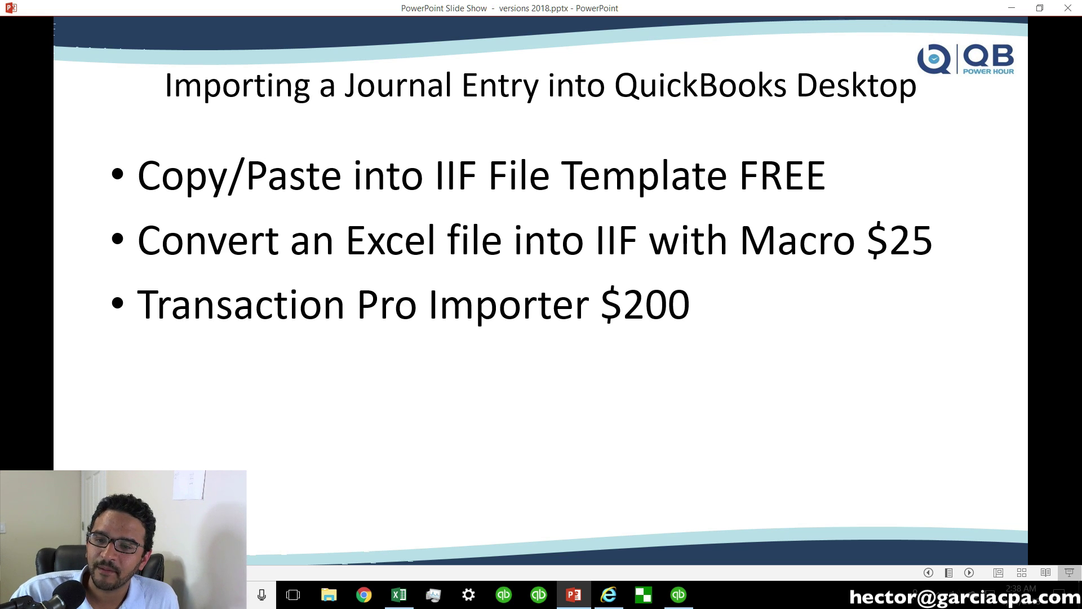
{"action": "key", "text": "Right"}
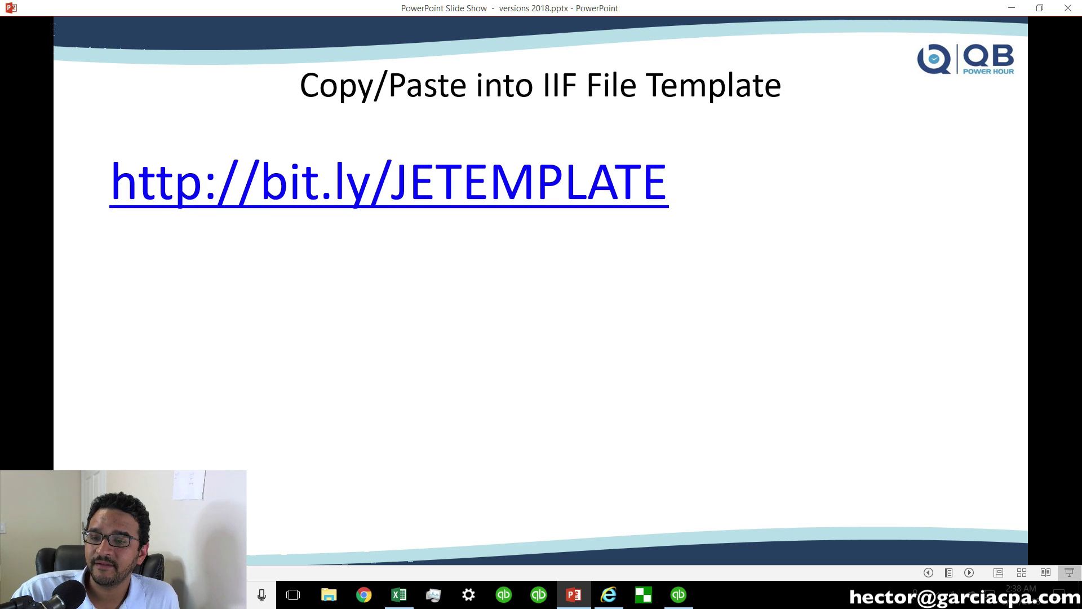
{"action": "key", "text": "Left"}
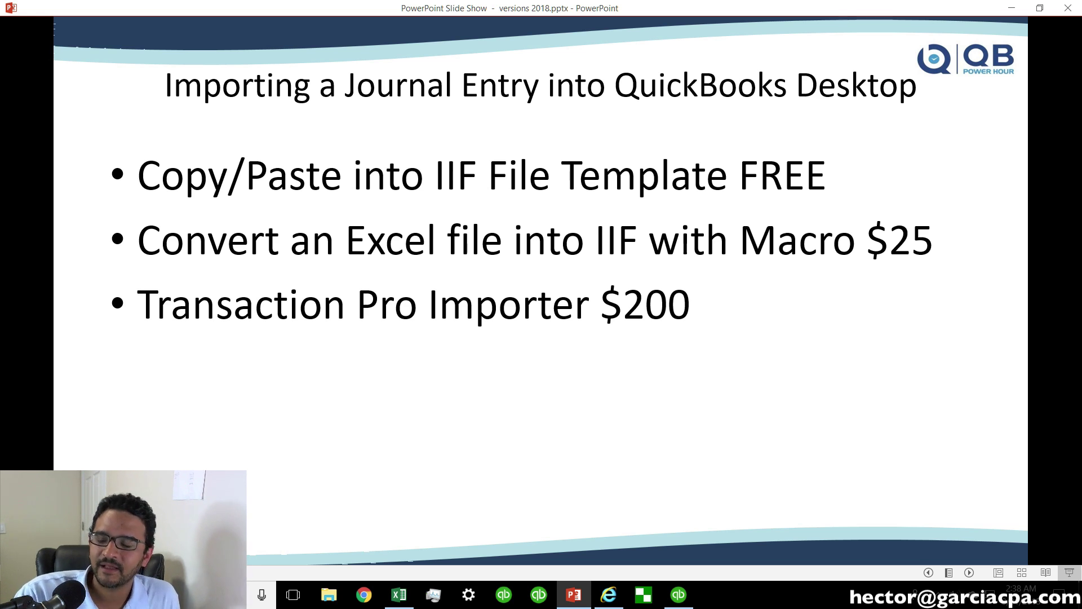
{"action": "key", "text": "Right"}
{"action": "key", "text": "Right"}
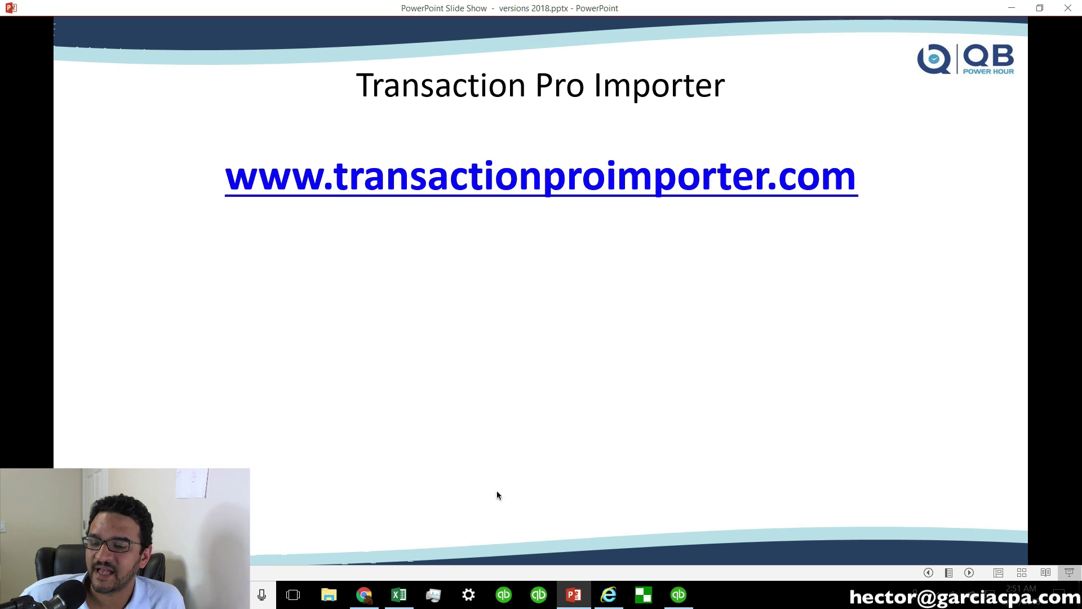
Switch to Journal Entry Sample 2.xlsx in Excel and review the journal lines in rows 2 to 6, from Date through Payee.
{"action": "left_click", "coordinate": [399, 596]}
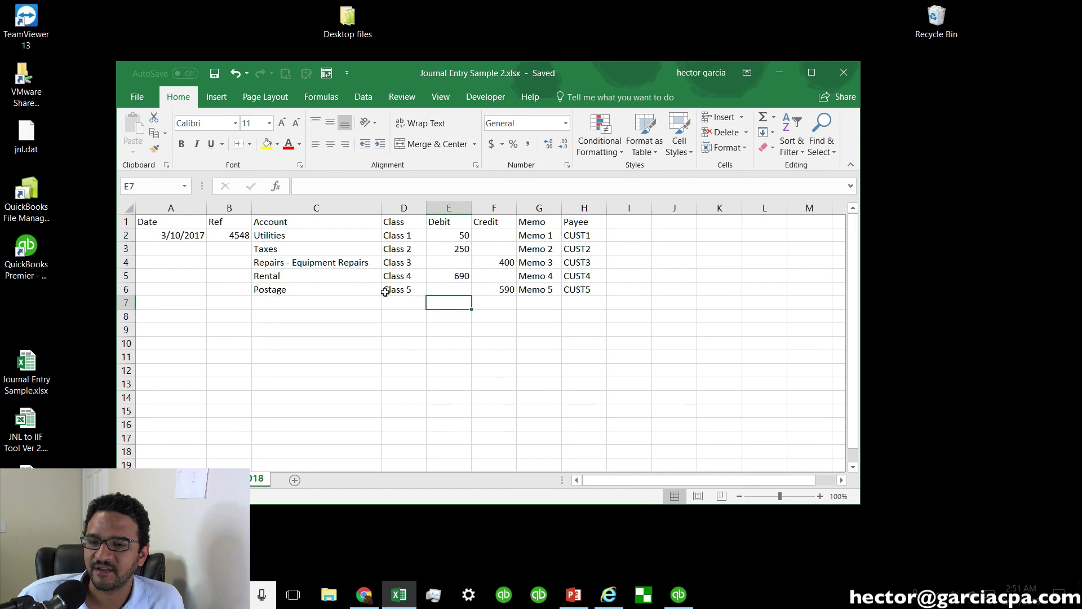
{"action": "left_click", "coordinate": [450, 299]}
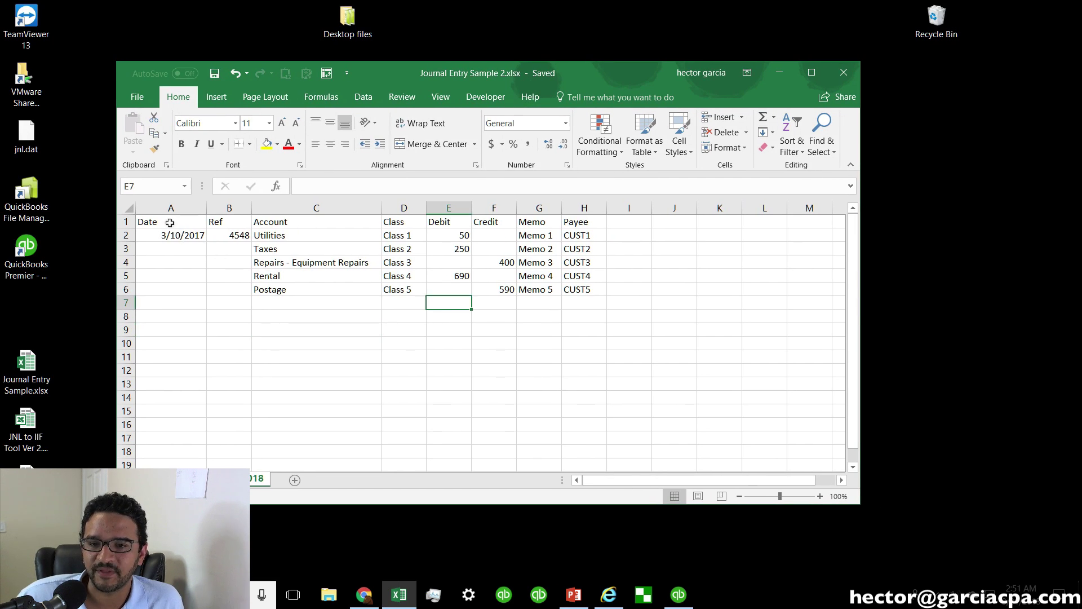
{"action": "left_click_drag", "start_coordinate": [169, 235], "coordinate": [496, 262]}
{"action": "left_click_drag", "start_coordinate": [567, 288], "coordinate": [567, 290]}
{"action": "left_click", "coordinate": [539, 303]}
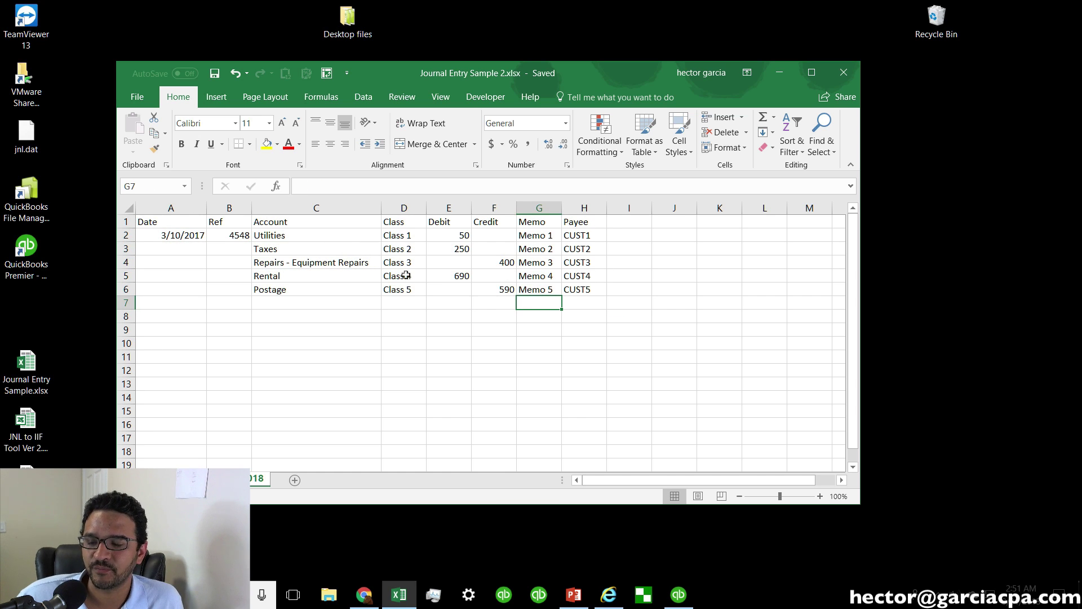
Switch to Transaction Pro Importer, move its window beside the sheet, and choose Journal Entry Sample 2.xlsx as the source file.
{"action": "left_click", "coordinate": [640, 595]}
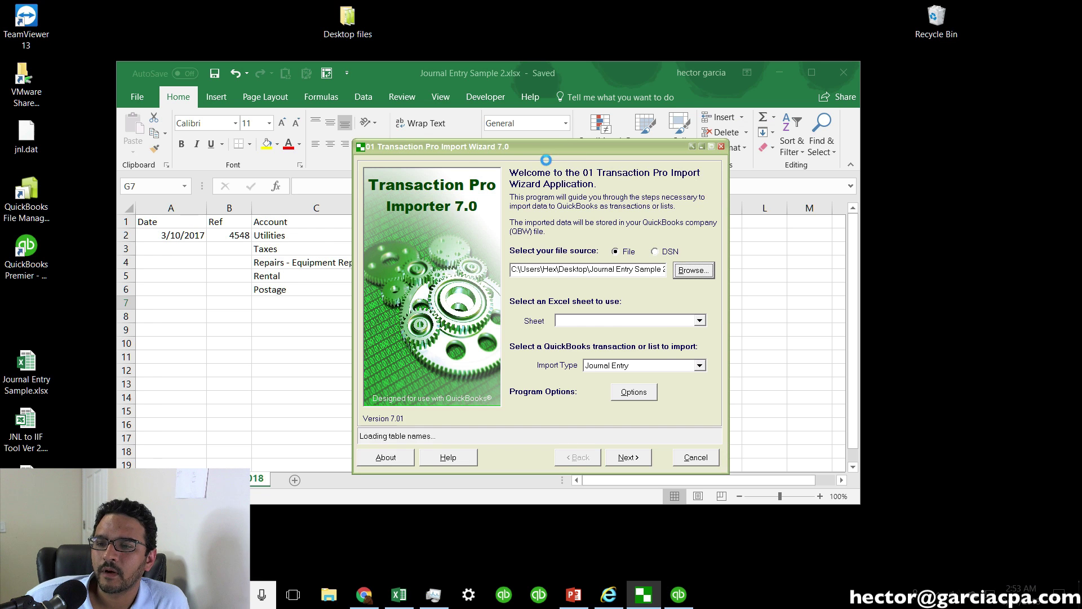
{"action": "left_click_drag", "start_coordinate": [550, 150], "coordinate": [817, 154]}
{"action": "left_click", "coordinate": [960, 275]}
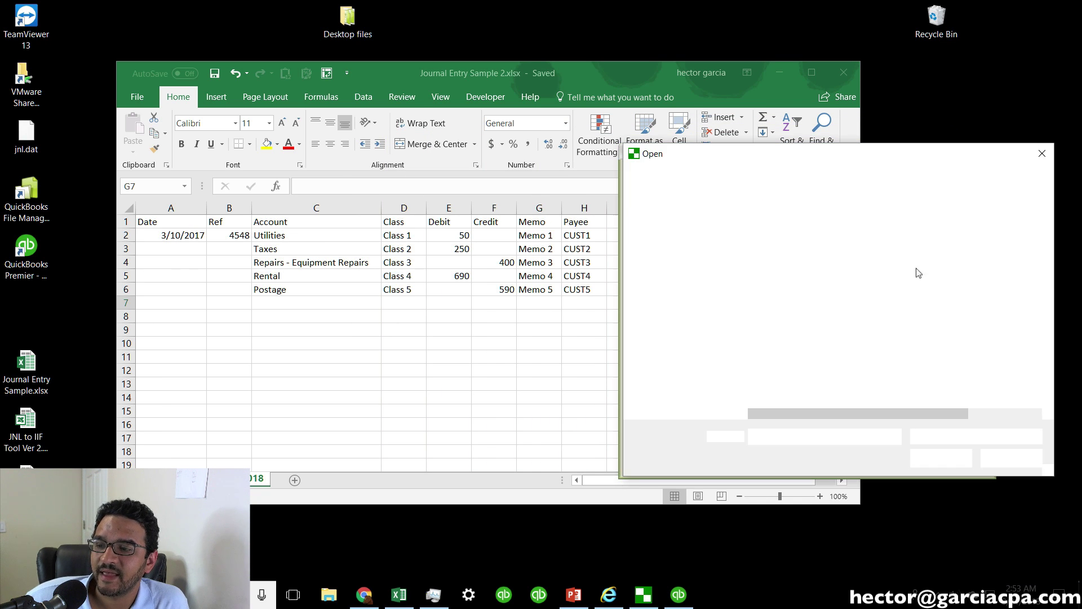
{"action": "left_click", "coordinate": [839, 279]}
{"action": "left_click", "coordinate": [936, 458]}
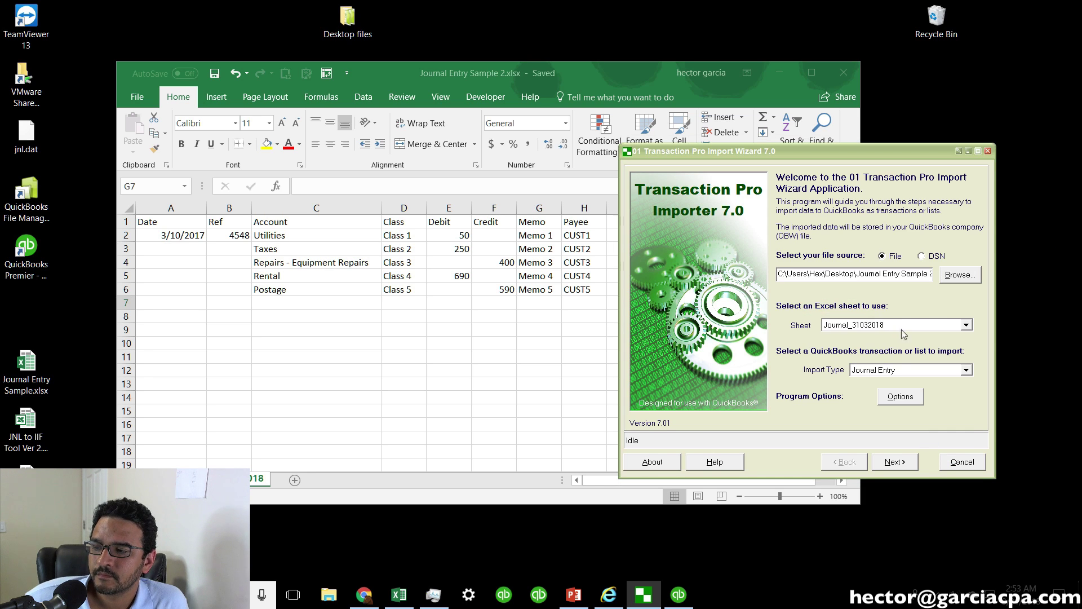
Choose Journal Entry as the import type, and advance through the file contents preview to the field mapping page.
{"action": "left_click", "coordinate": [876, 372]}
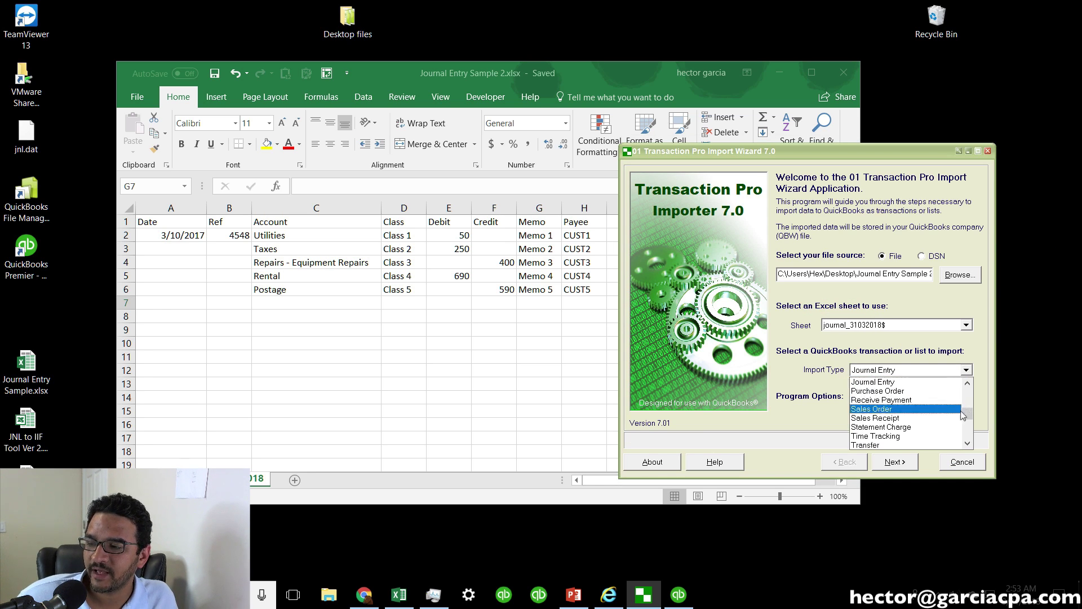
{"action": "scroll", "coordinate": [970, 417], "scroll_direction": "down", "scroll_amount": 1}
{"action": "mouse_move", "coordinate": [970, 414]}
{"action": "left_mouse_down"}
{"action": "mouse_move", "coordinate": [969, 388]}
{"action": "mouse_move", "coordinate": [970, 411]}
{"action": "left_mouse_up"}
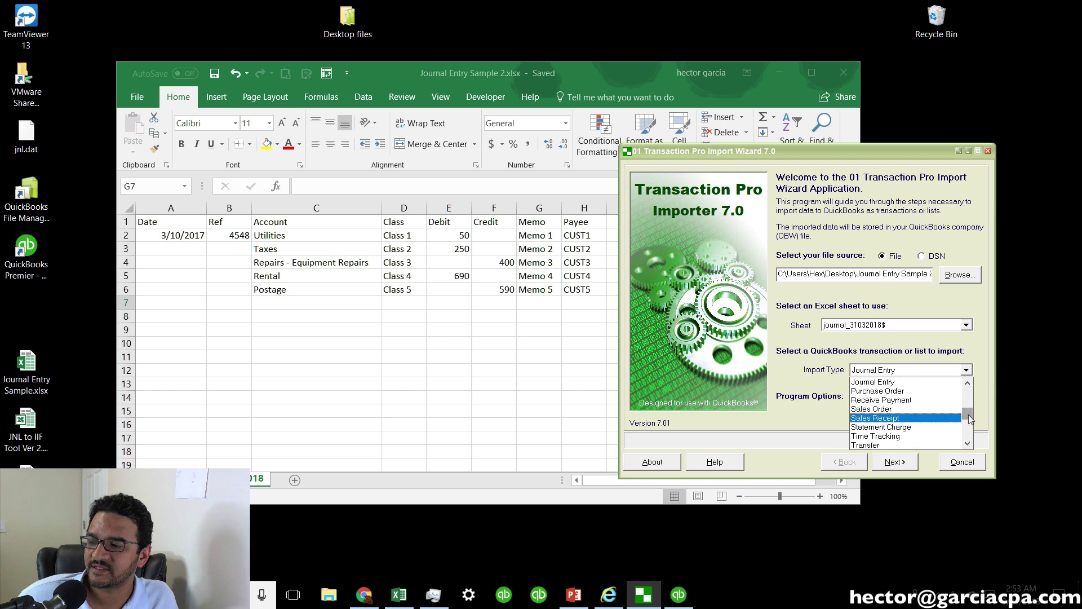
{"action": "left_click", "coordinate": [888, 383]}
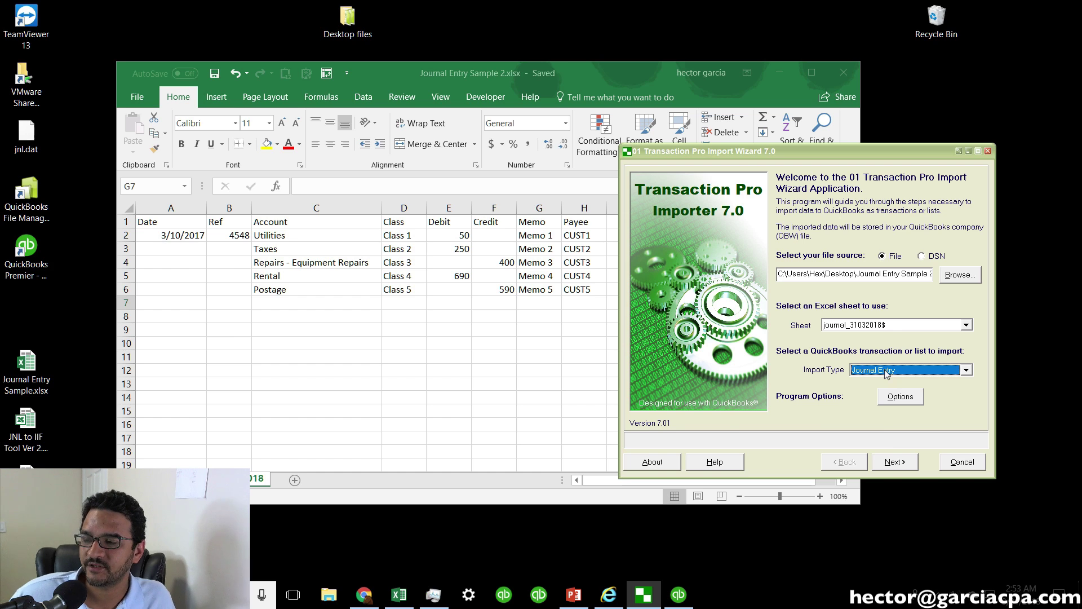
{"action": "left_click", "coordinate": [897, 462]}
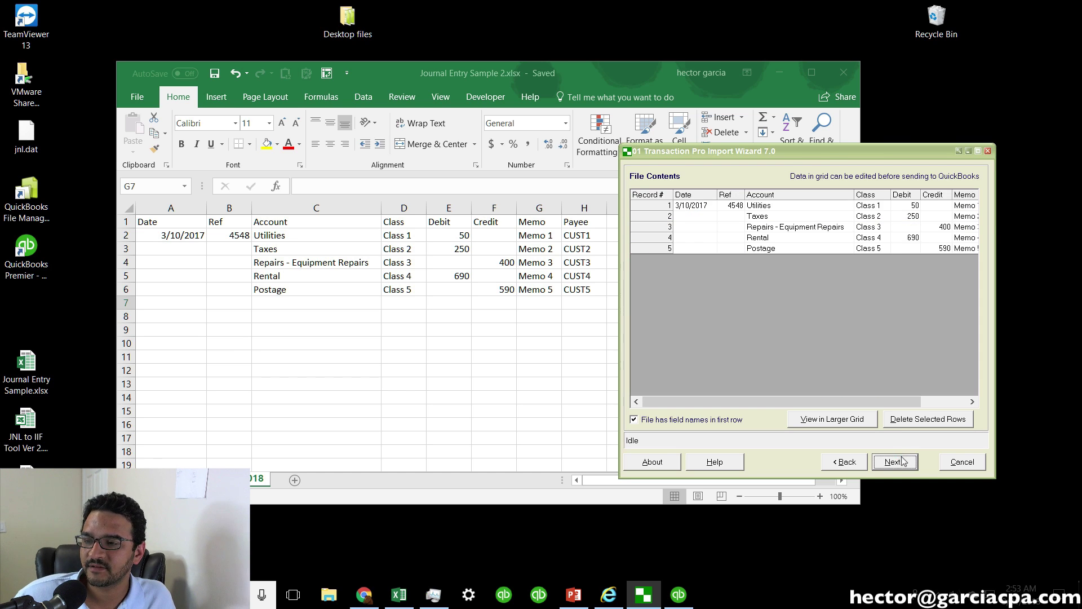
{"action": "left_click_drag", "start_coordinate": [813, 152], "coordinate": [620, 172]}
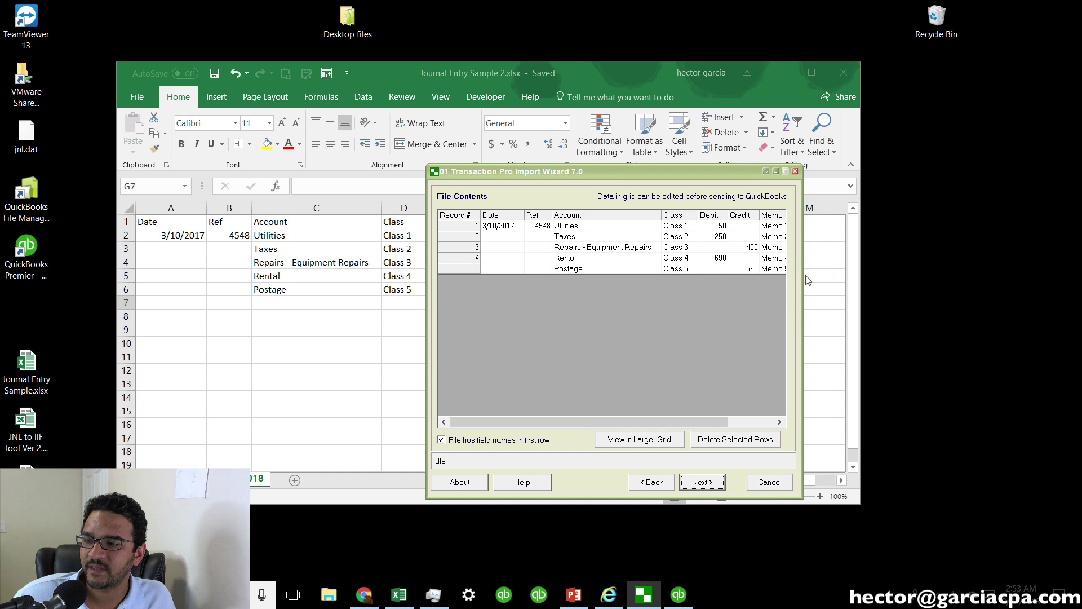
{"action": "left_click", "coordinate": [709, 486]}
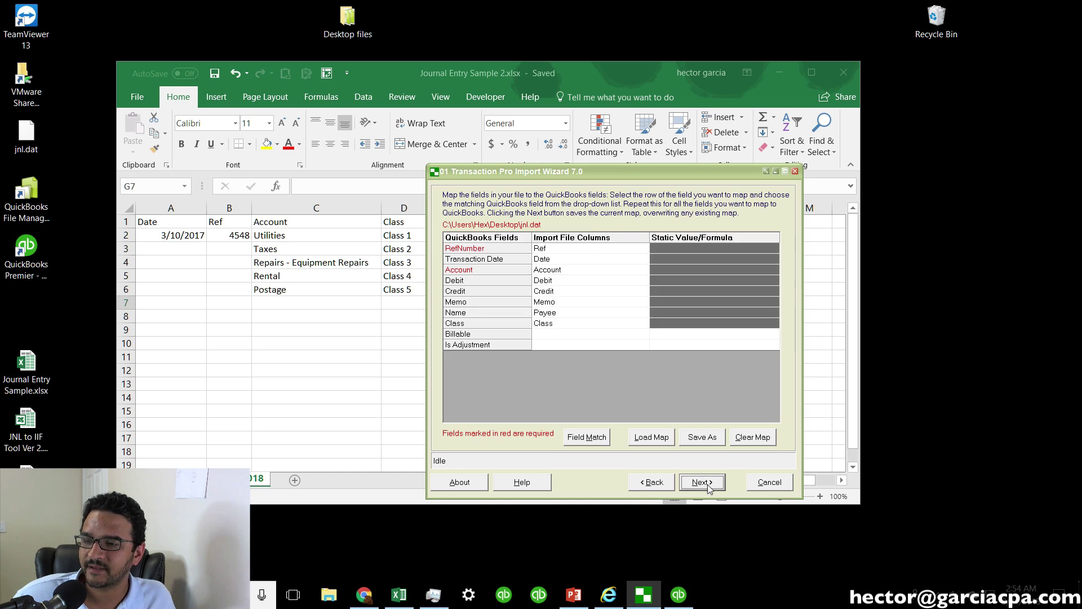
Clear the existing field map, and map RefNumber to the Ref column and Transaction Date to the Date column.
{"action": "left_click", "coordinate": [609, 249]}
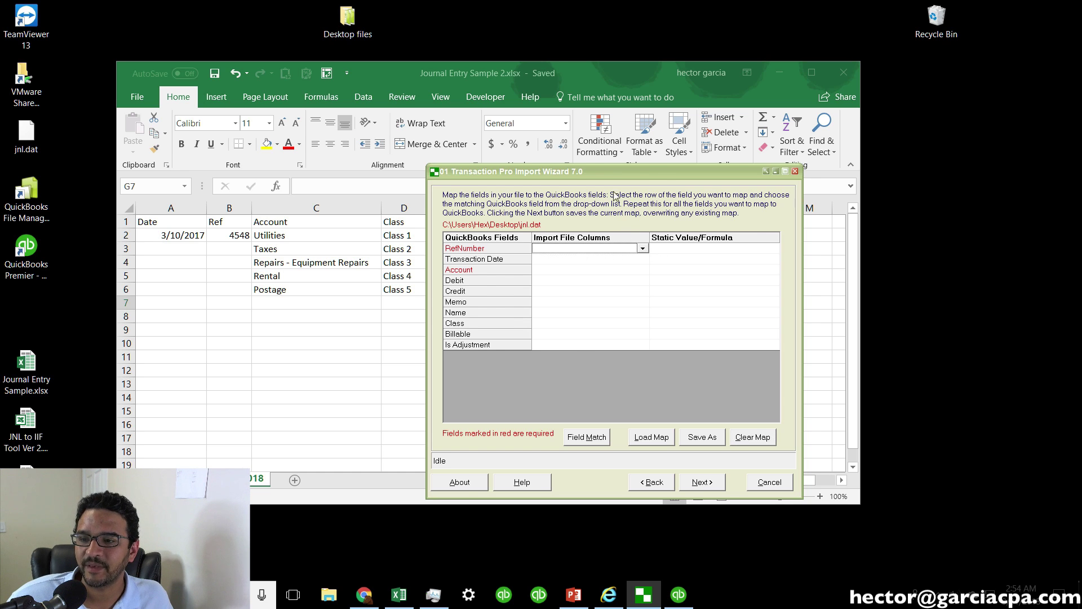
{"action": "left_click_drag", "start_coordinate": [614, 173], "coordinate": [837, 214]}
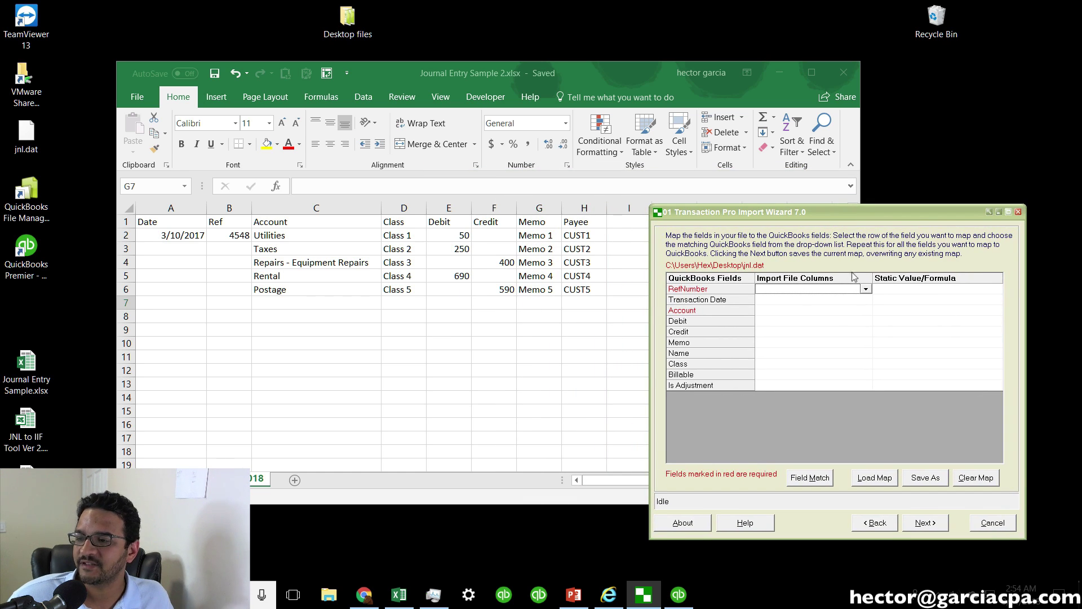
{"action": "left_click", "coordinate": [866, 289]}
{"action": "left_click", "coordinate": [777, 317]}
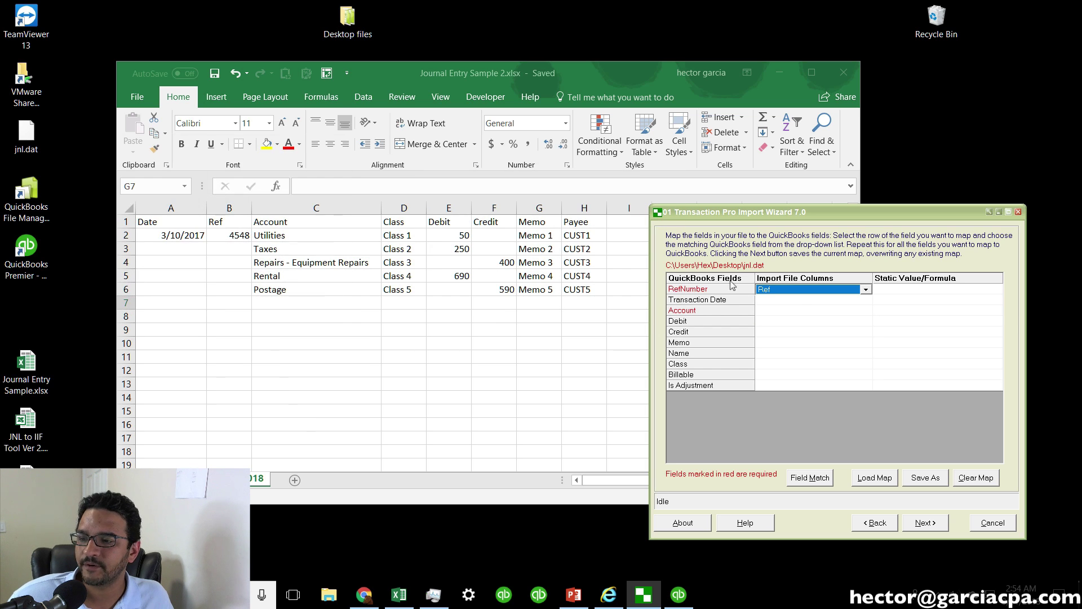
{"action": "left_click", "coordinate": [849, 300]}
{"action": "left_click", "coordinate": [866, 300]}
{"action": "left_click", "coordinate": [816, 325]}
Map the Account field to the Account column and the Debit field to the Debit column.
{"action": "double_click", "coordinate": [867, 313]}
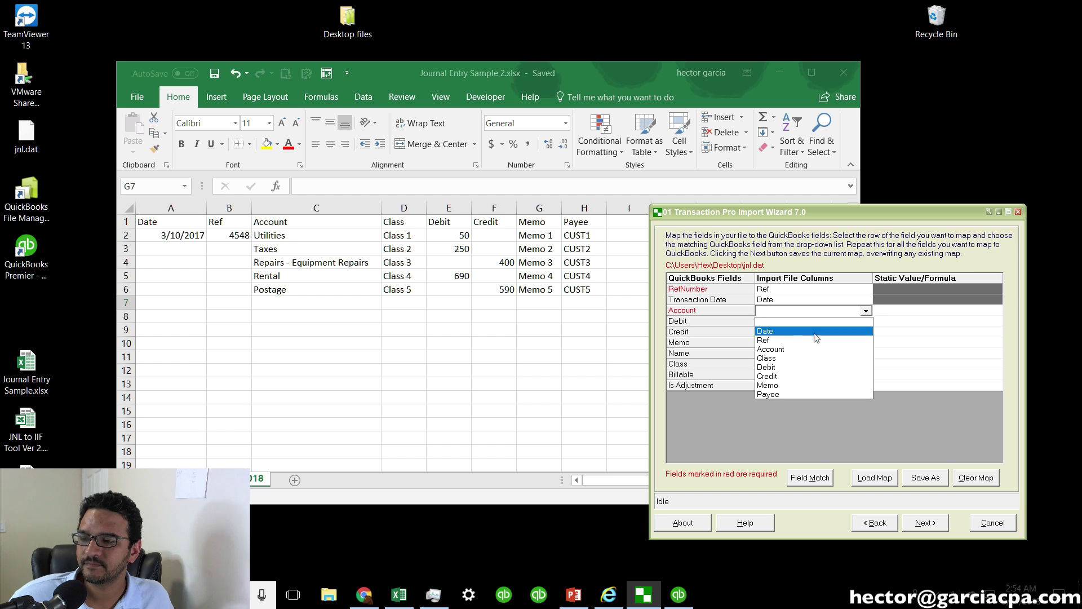
{"action": "left_click", "coordinate": [790, 350]}
{"action": "left_click", "coordinate": [866, 312]}
{"action": "left_click", "coordinate": [869, 321]}
{"action": "left_click", "coordinate": [865, 311]}
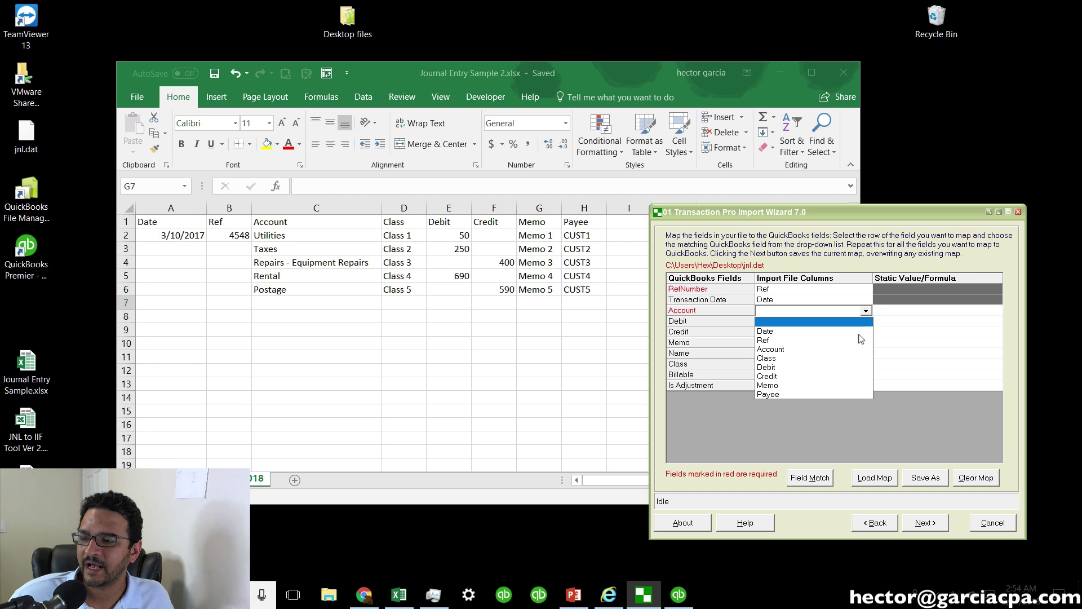
{"action": "left_click", "coordinate": [841, 354]}
{"action": "left_click", "coordinate": [870, 322]}
{"action": "left_click", "coordinate": [866, 321]}
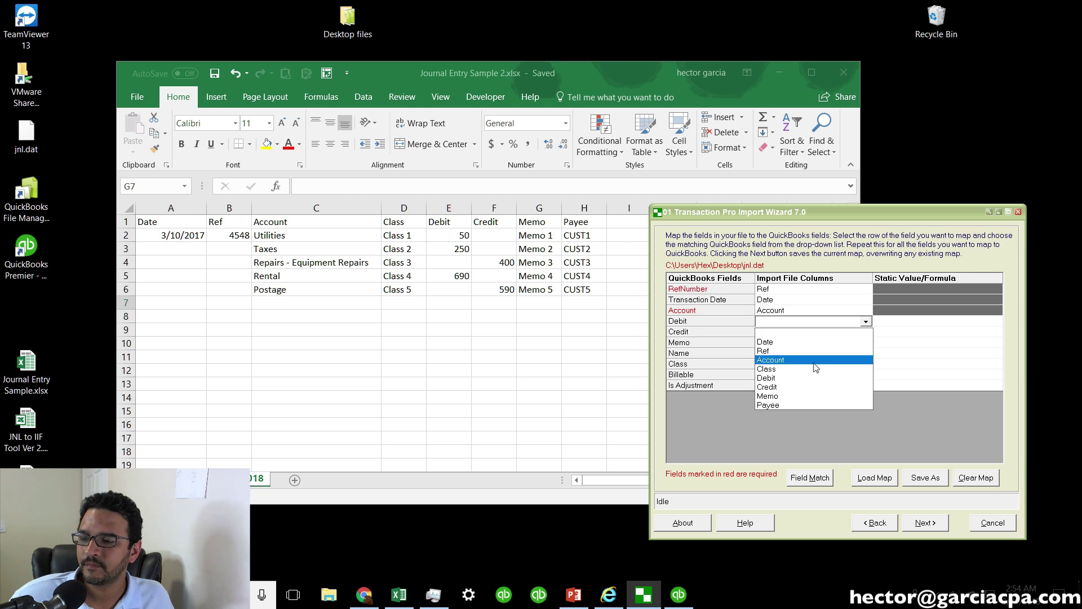
{"action": "left_click", "coordinate": [846, 377]}
Map the Credit field to the Credit column and the Memo field to the Memo column.
{"action": "double_click", "coordinate": [866, 333]}
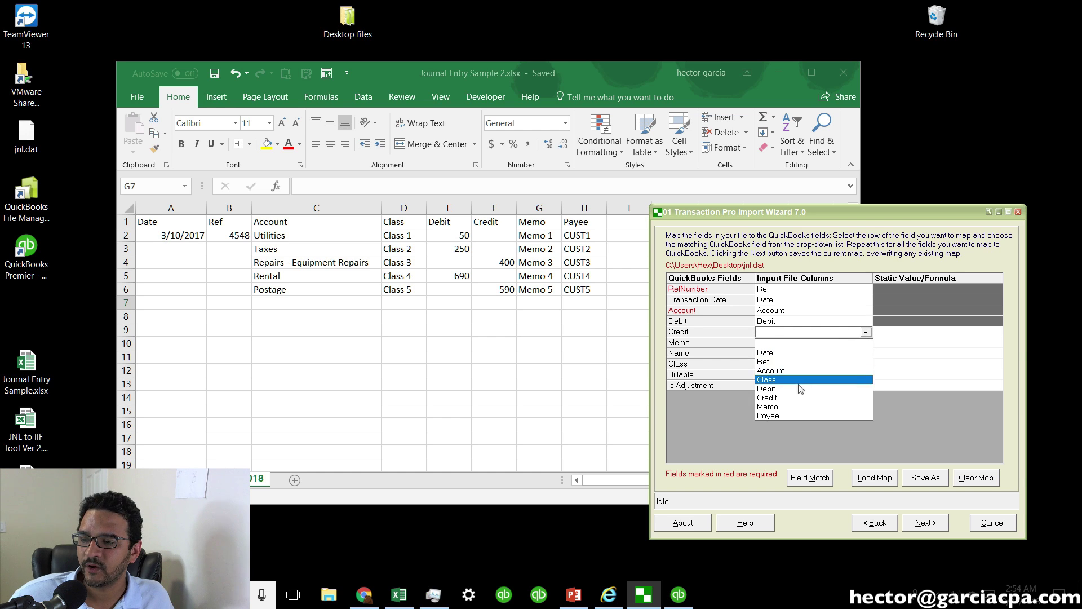
{"action": "left_click", "coordinate": [835, 397]}
{"action": "left_click", "coordinate": [871, 345]}
{"action": "left_click", "coordinate": [866, 343]}
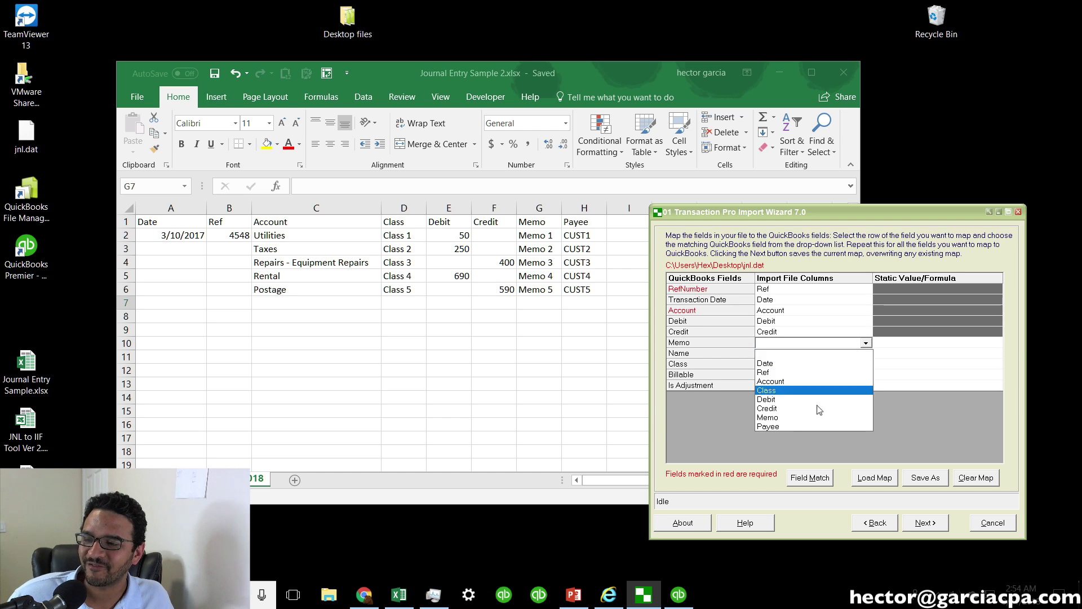
{"action": "left_click", "coordinate": [805, 419]}
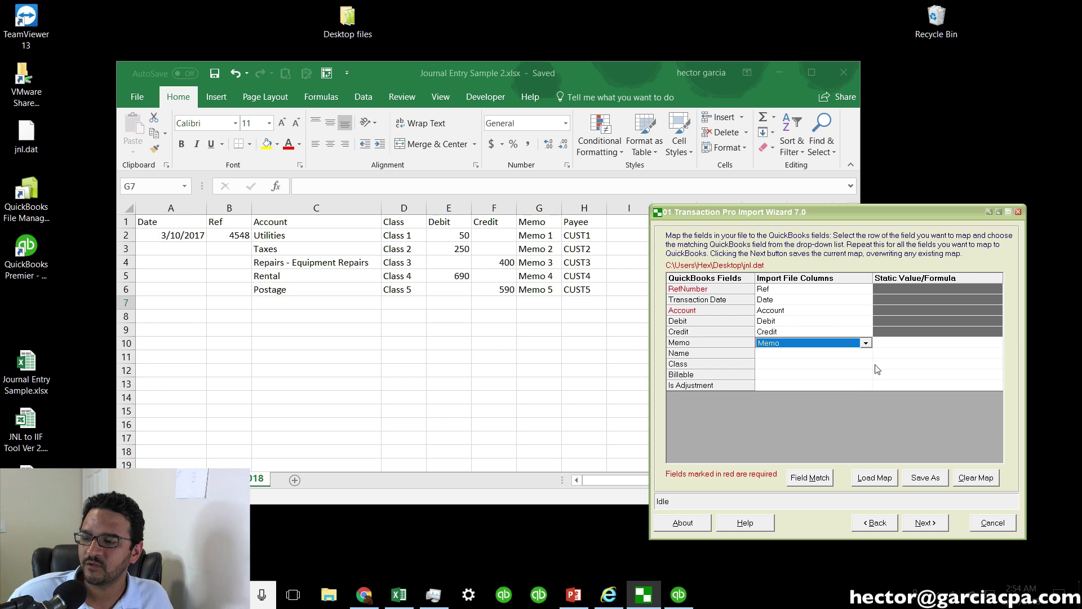
Map the Name field to the Payee column and the Class field to the Class column.
{"action": "left_click", "coordinate": [866, 354]}
{"action": "left_click", "coordinate": [866, 353]}
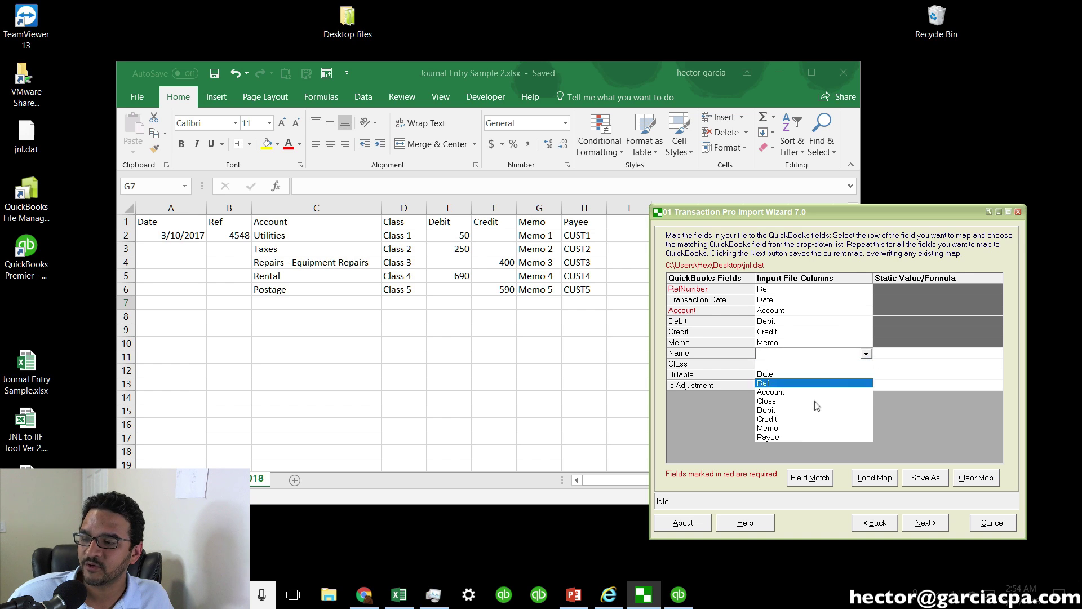
{"action": "left_click", "coordinate": [796, 435]}
{"action": "left_click", "coordinate": [866, 364]}
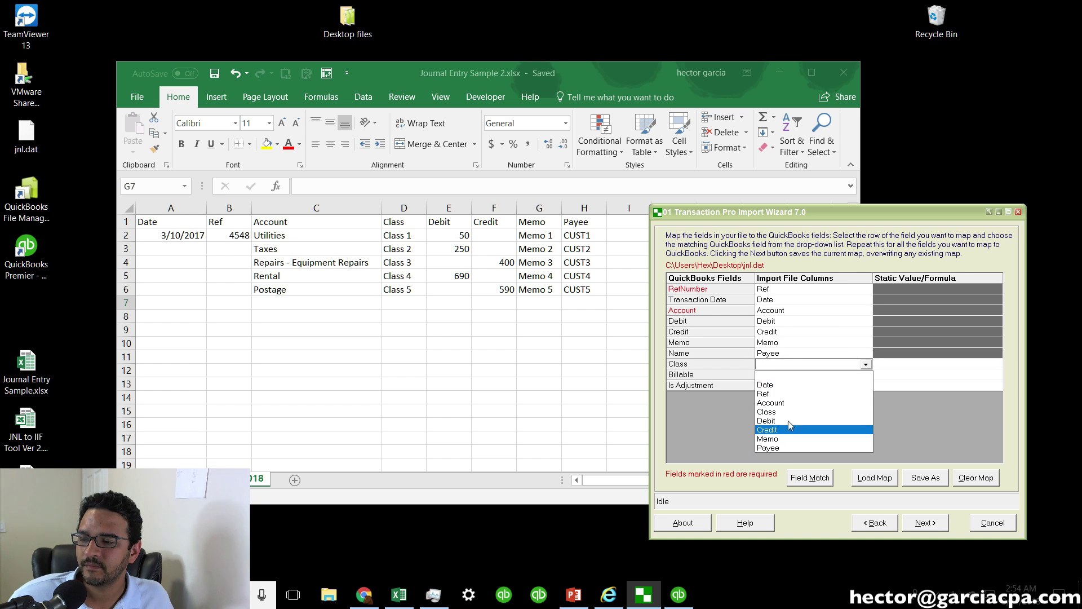
{"action": "left_click", "coordinate": [789, 412]}
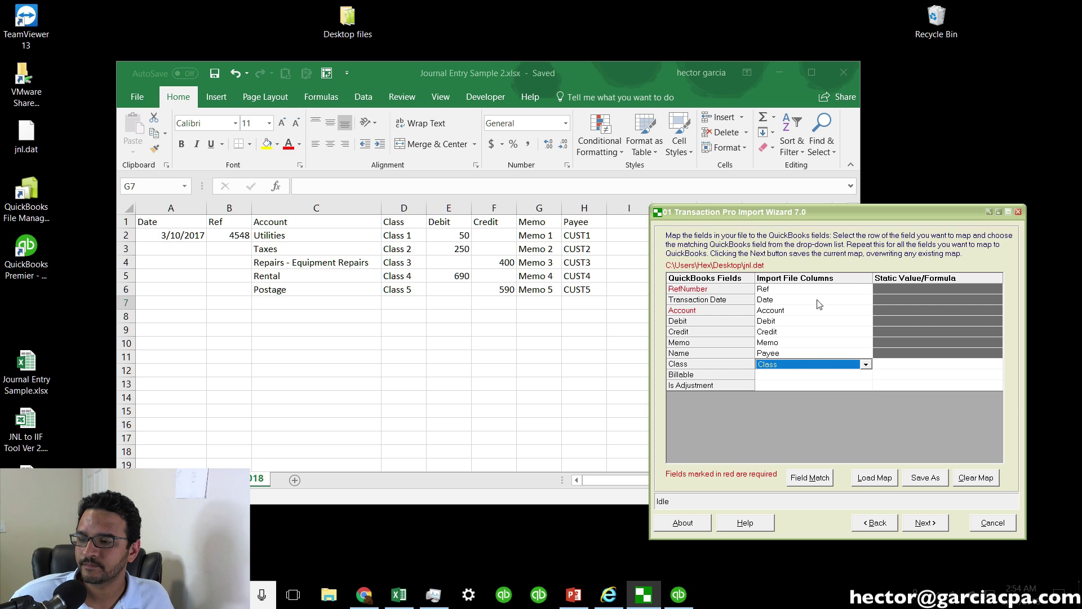
Submit the field map for validation and examine the account names listed as exceptions.
{"action": "left_click", "coordinate": [925, 524]}
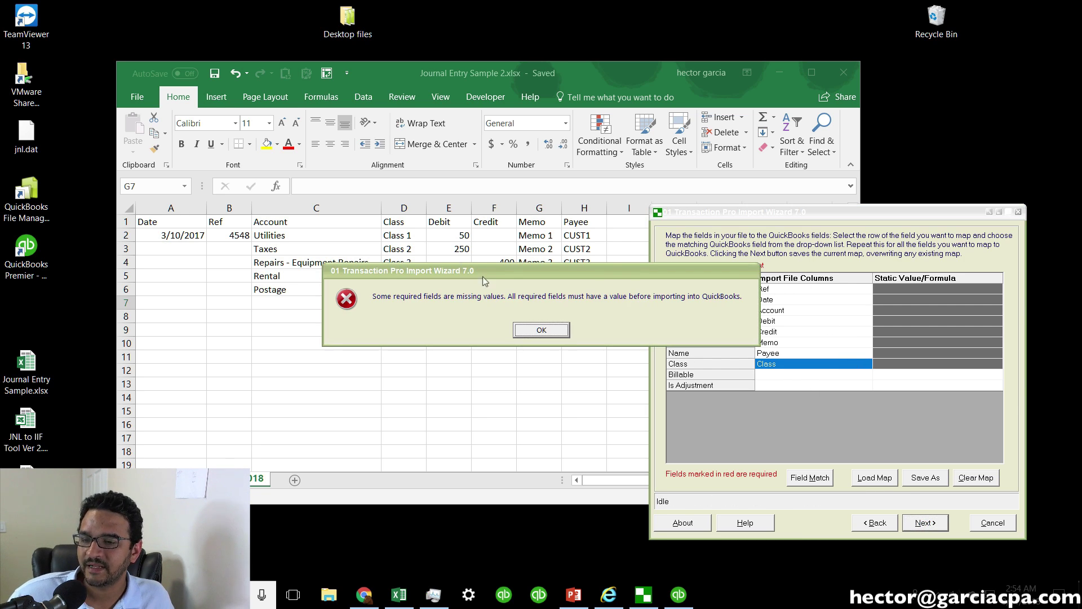
{"action": "left_click", "coordinate": [542, 330]}
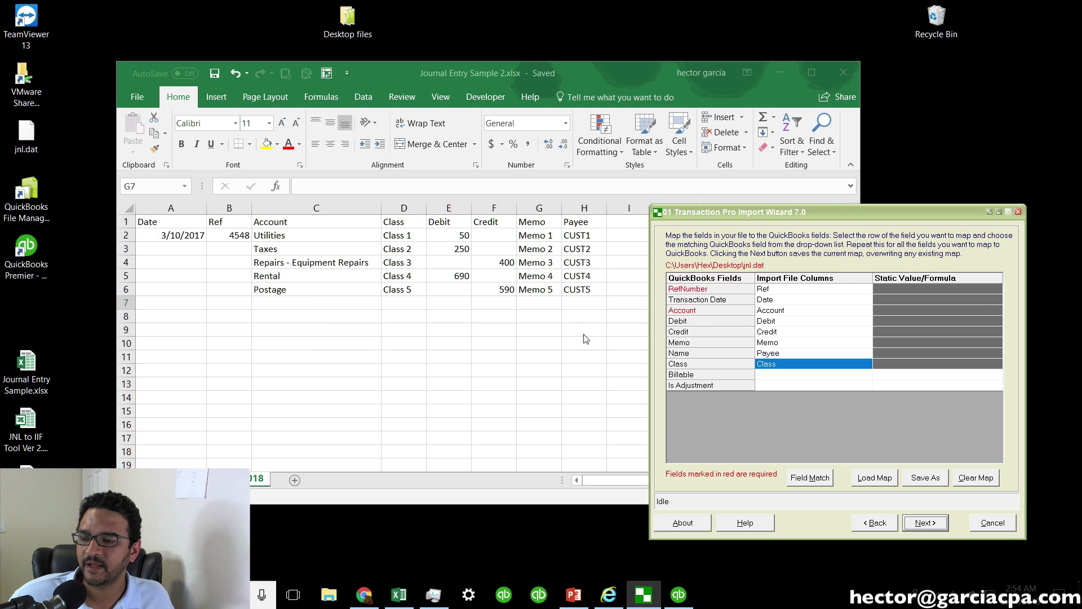
{"action": "left_click_drag", "start_coordinate": [790, 208], "coordinate": [654, 207]}
{"action": "key", "text": "super+plus"}
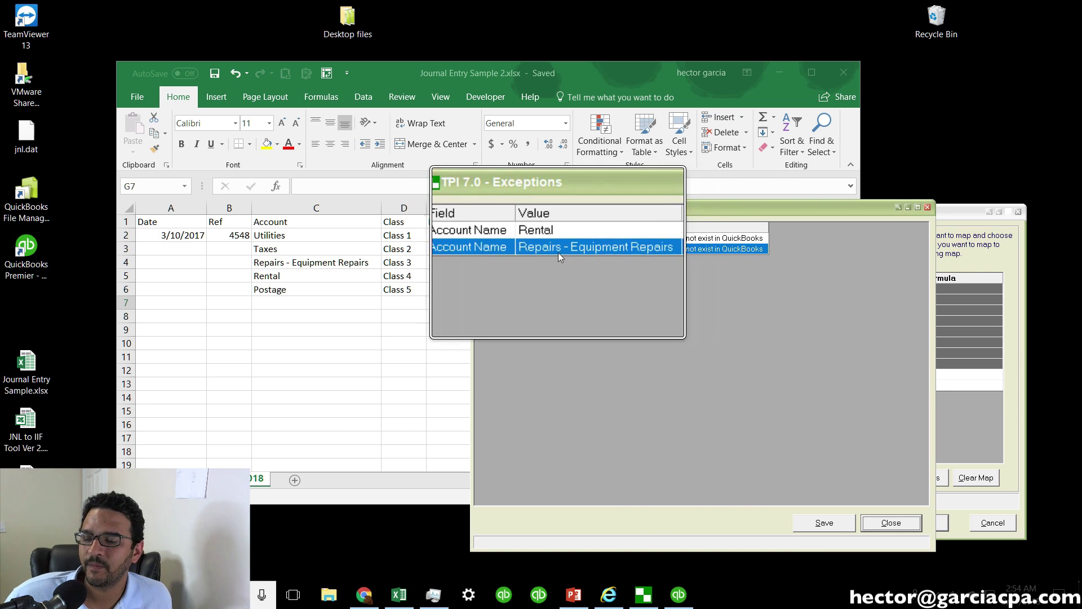
{"action": "key", "text": "super+Escape"}
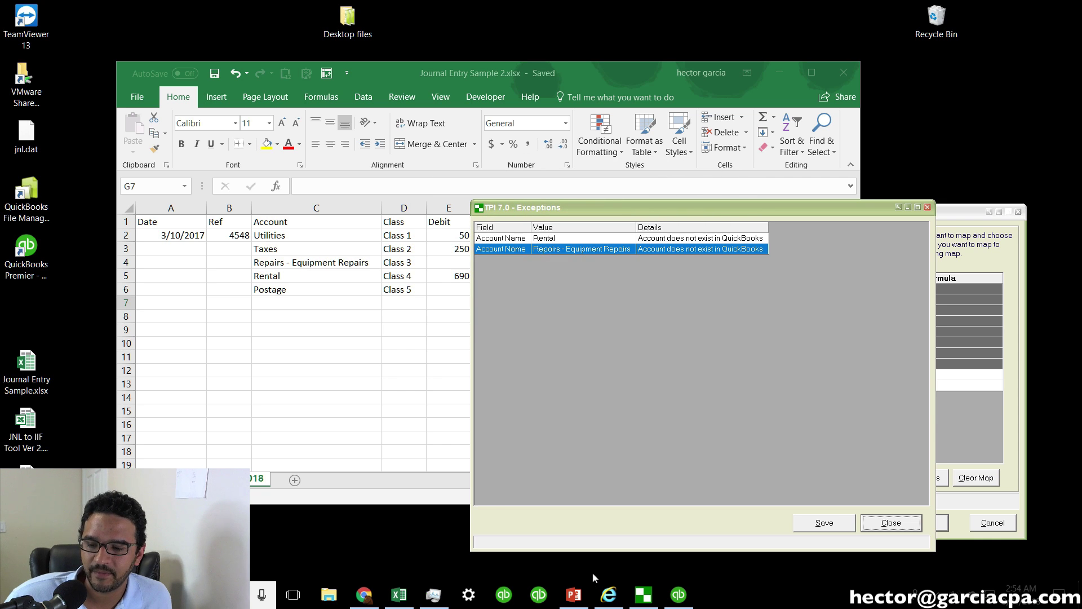
Switch to QuickBooks and search the Chart of Accounts for "rent" to check the account name, then close the list.
{"action": "left_click", "coordinate": [679, 594]}
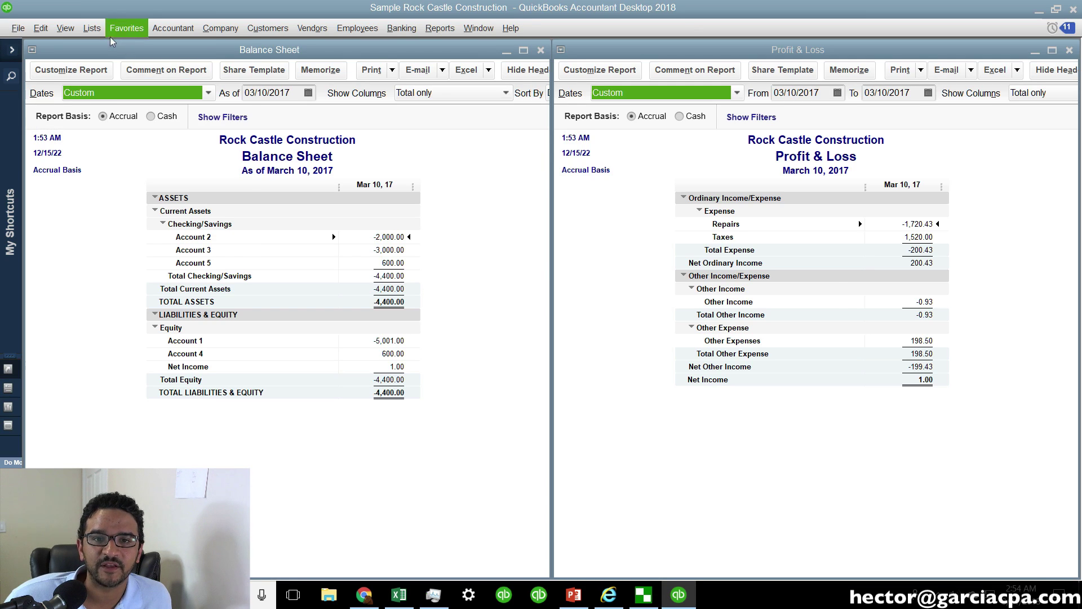
{"action": "left_click", "coordinate": [92, 28]}
{"action": "left_click", "coordinate": [103, 50]}
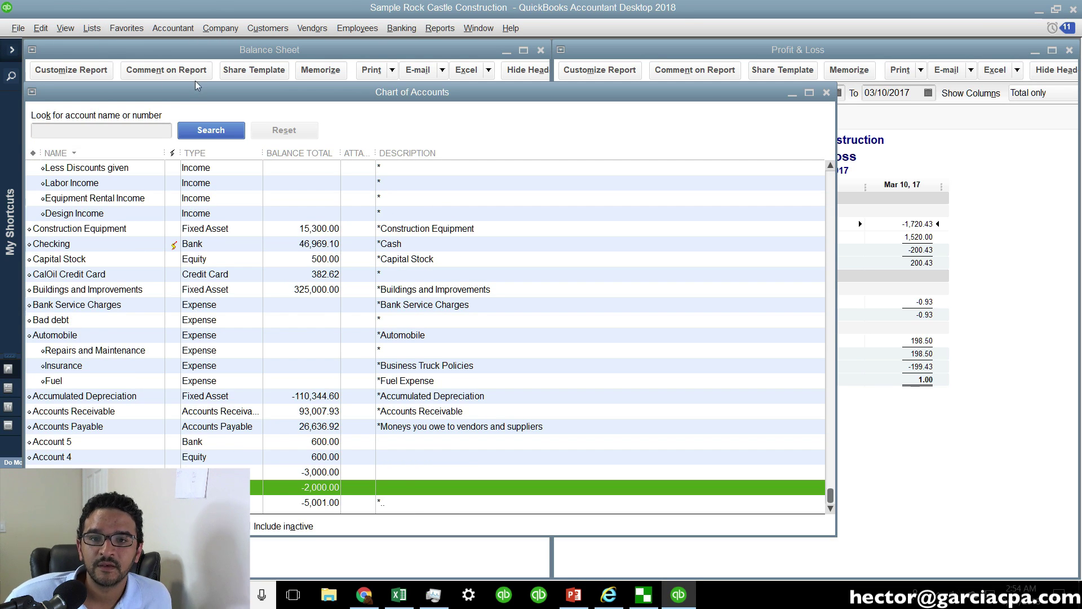
{"action": "left_click_drag", "start_coordinate": [181, 97], "coordinate": [250, 98]}
{"action": "left_click", "coordinate": [143, 132]}
{"action": "type", "text": "rent"}
{"action": "key", "text": "Return"}
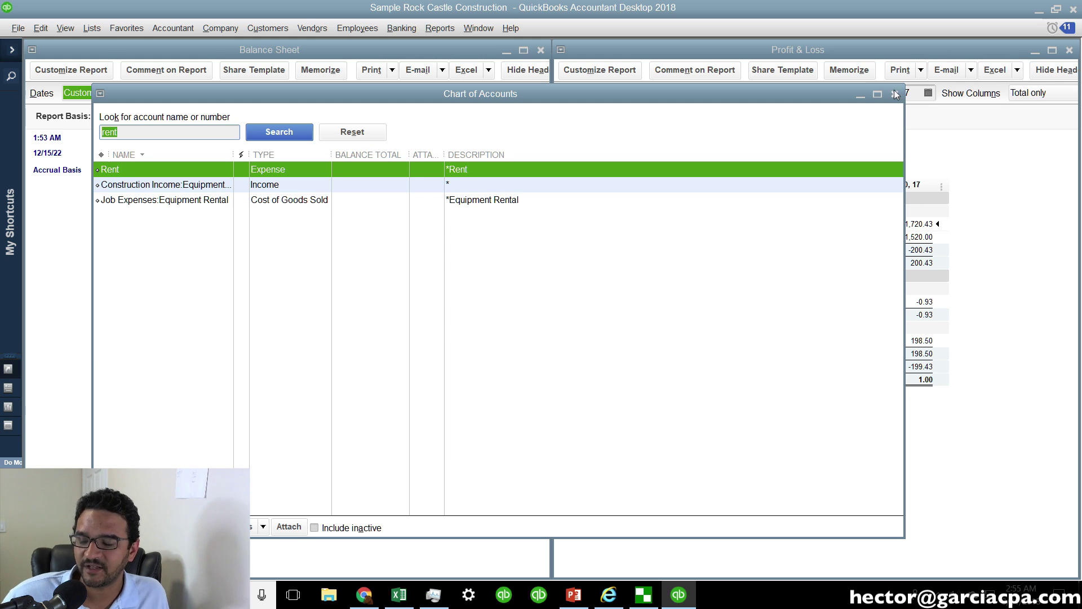
{"action": "left_click", "coordinate": [896, 95]}
Switch to Journal Entry Sample 2.xlsx in Excel and change the account name in cell C5 to Rent.
{"action": "left_click", "coordinate": [399, 595]}
{"action": "double_click", "coordinate": [286, 275]}
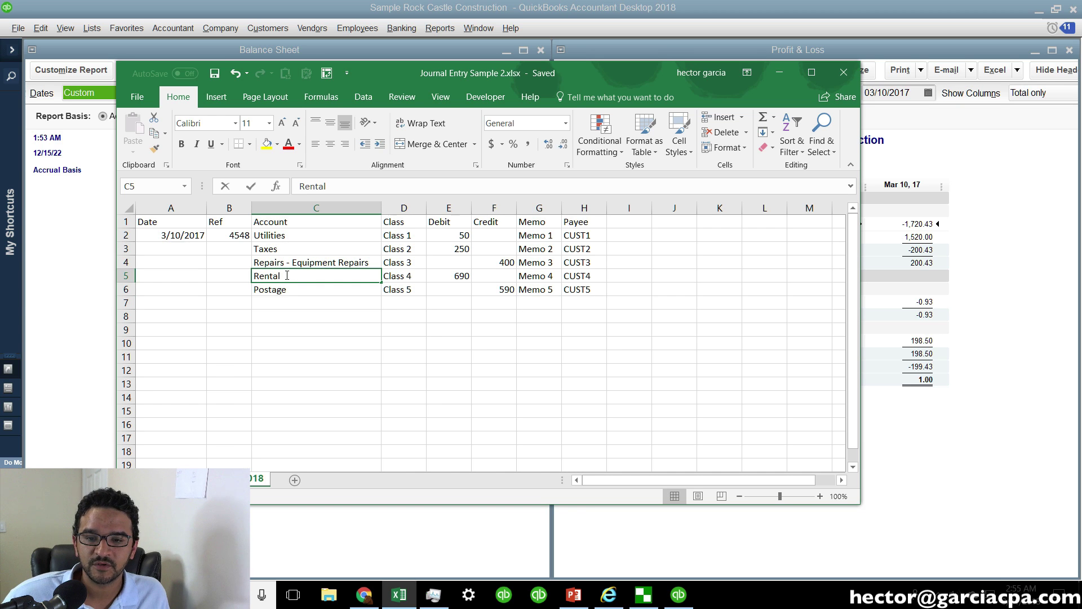
{"action": "key", "text": "Return"}
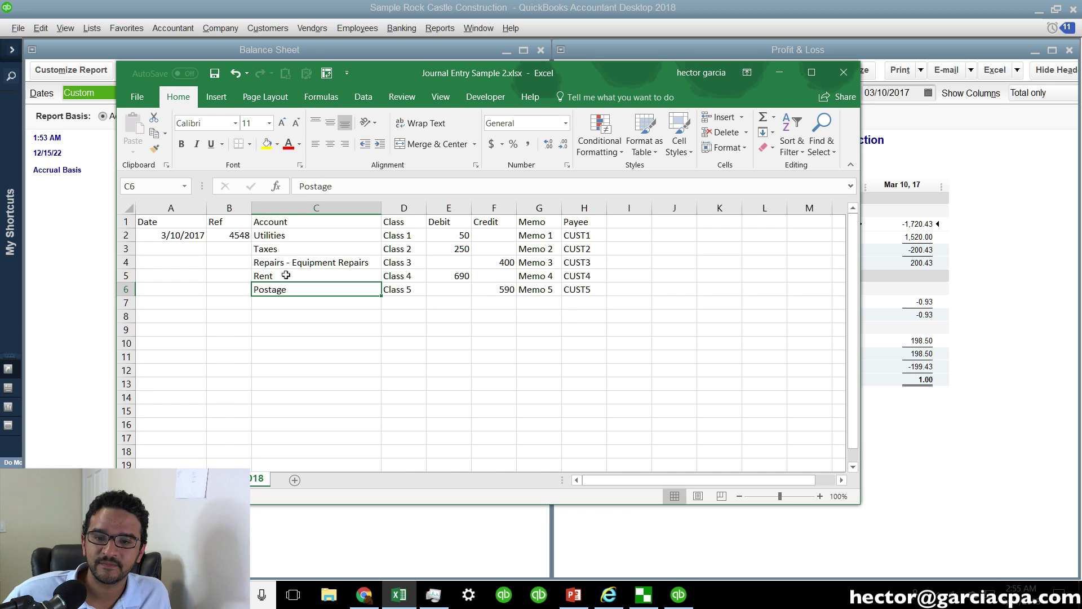
Recheck the Transaction Pro exceptions, then switch to QuickBooks and search the Chart of Accounts for "eq" to check the equipment repairs account name.
{"action": "left_click", "coordinate": [643, 595]}
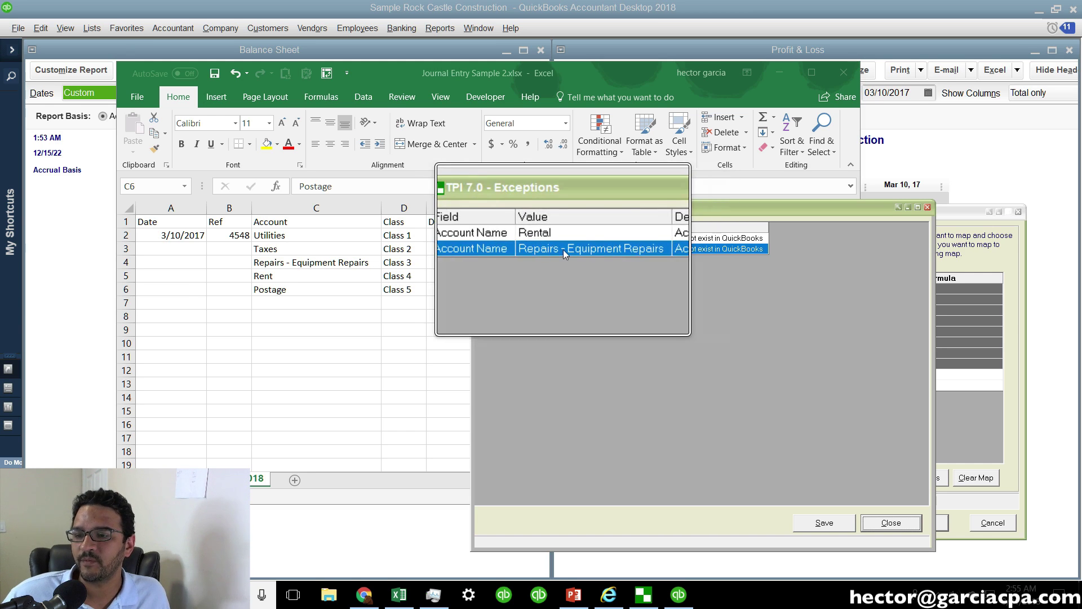
{"action": "left_click", "coordinate": [679, 596]}
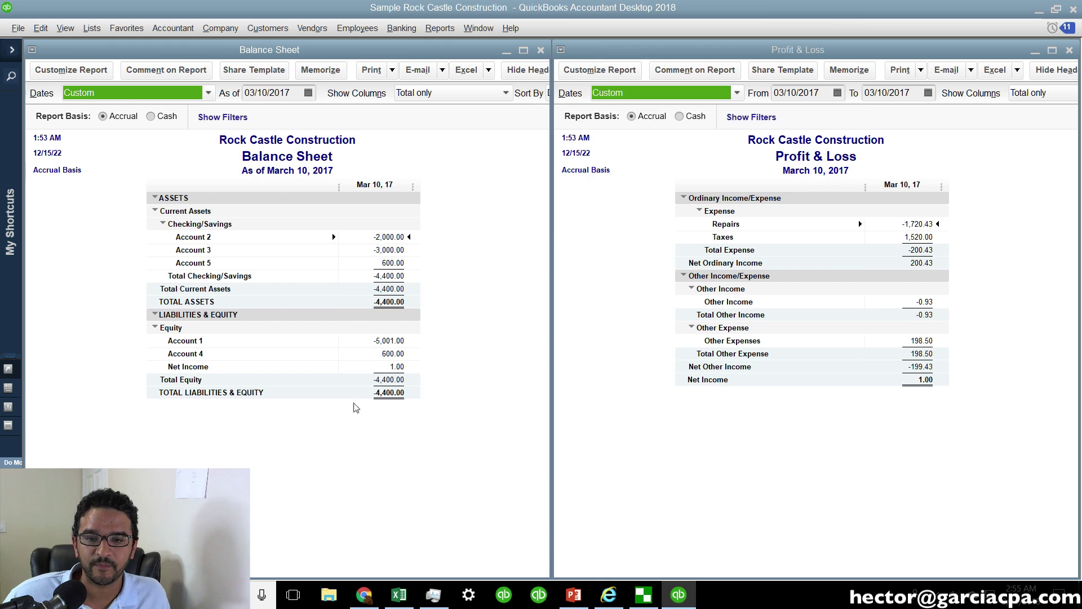
{"action": "left_click", "coordinate": [92, 28]}
{"action": "left_click", "coordinate": [113, 44]}
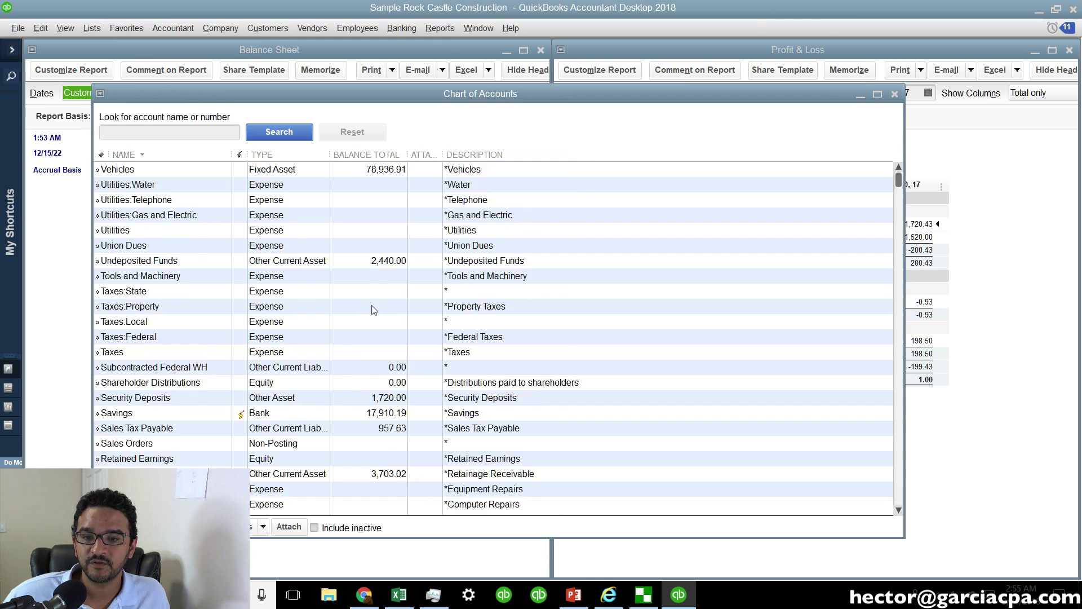
{"action": "left_click", "coordinate": [145, 134]}
{"action": "type", "text": "e"}
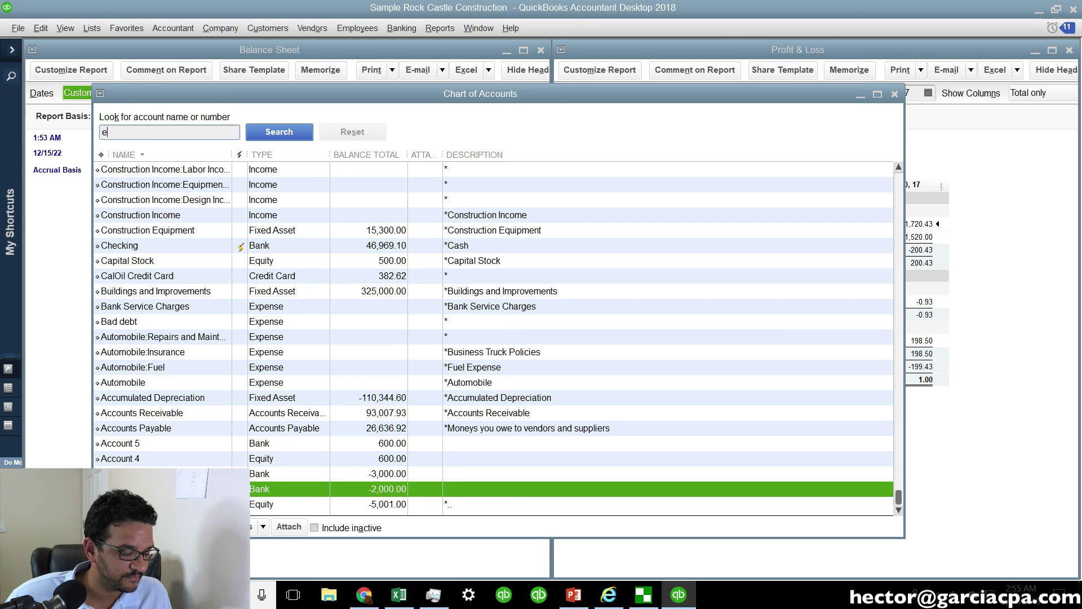
{"action": "type", "text": "q"}
{"action": "key", "text": "Return"}
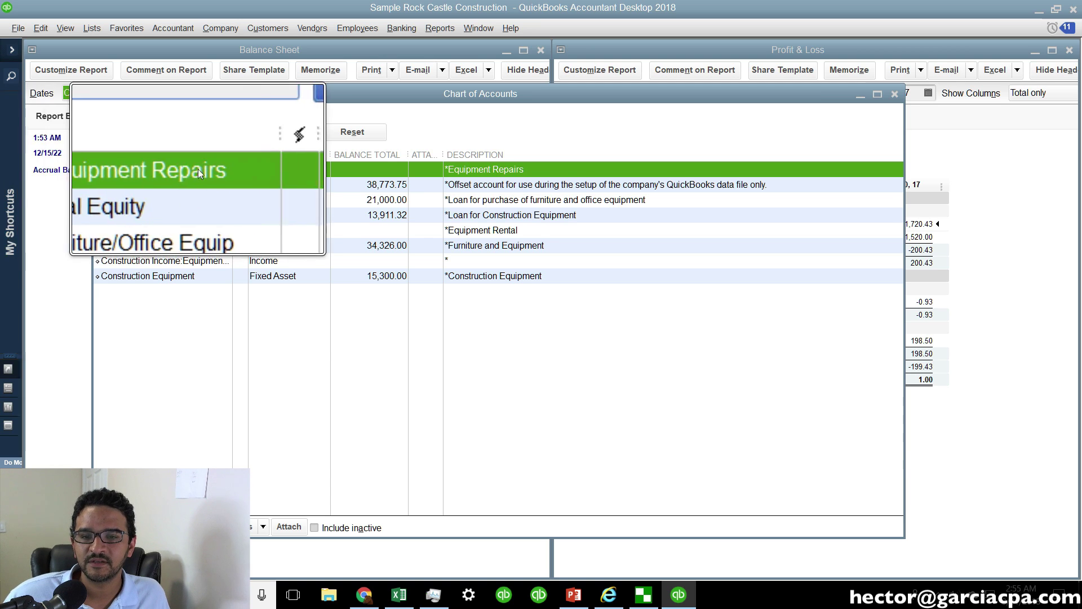
Switch to the journal entry sheet in Excel and change the account name in cell C4 to Repairs:Equipment Repairs.
{"action": "left_click", "coordinate": [399, 594]}
{"action": "double_click", "coordinate": [291, 263]}
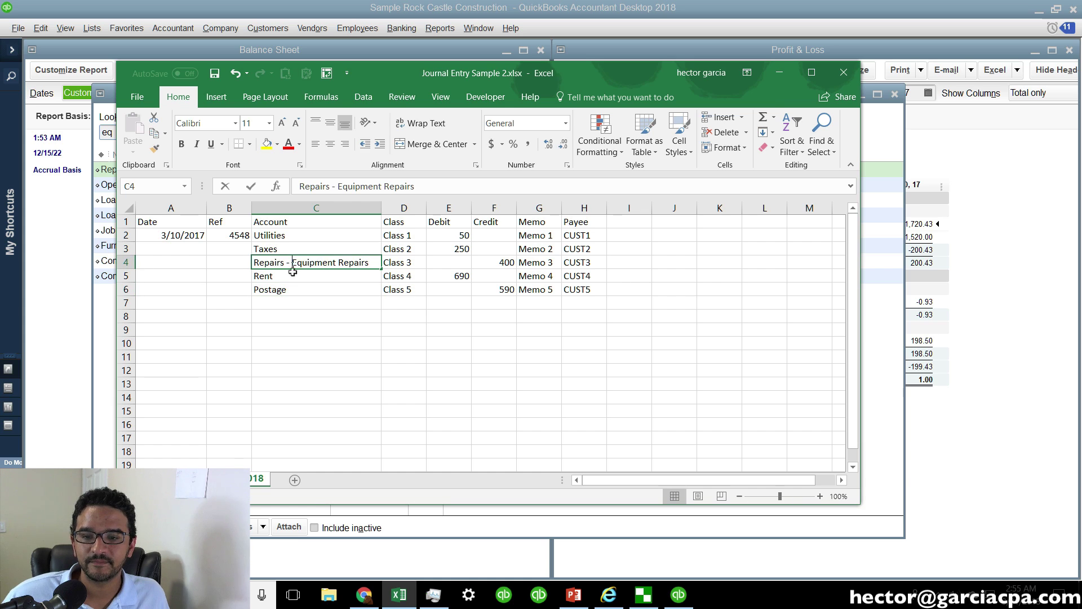
{"action": "key", "text": "BackSpace"}
{"action": "key", "text": "BackSpace"}
{"action": "key", "text": "BackSpace"}
{"action": "type", "text": ":"}
{"action": "key", "text": "Return"}
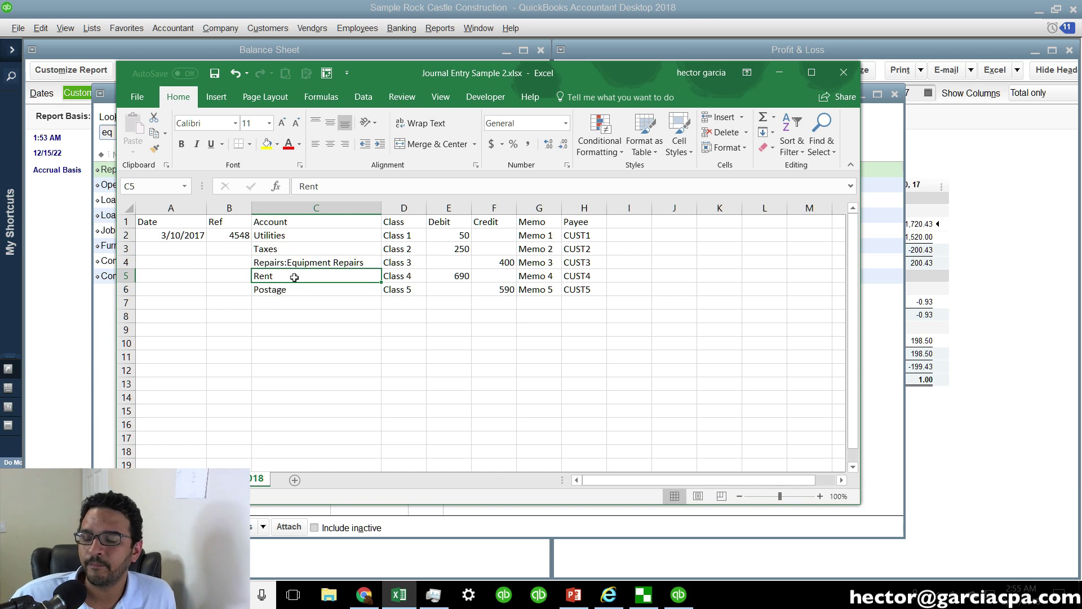
Turn on Use account numbers in the QuickBooks company accounting preferences, and compare the numbered accounts with cells C2:C6 in Excel.
{"action": "left_click_drag", "start_coordinate": [289, 241], "coordinate": [295, 292]}
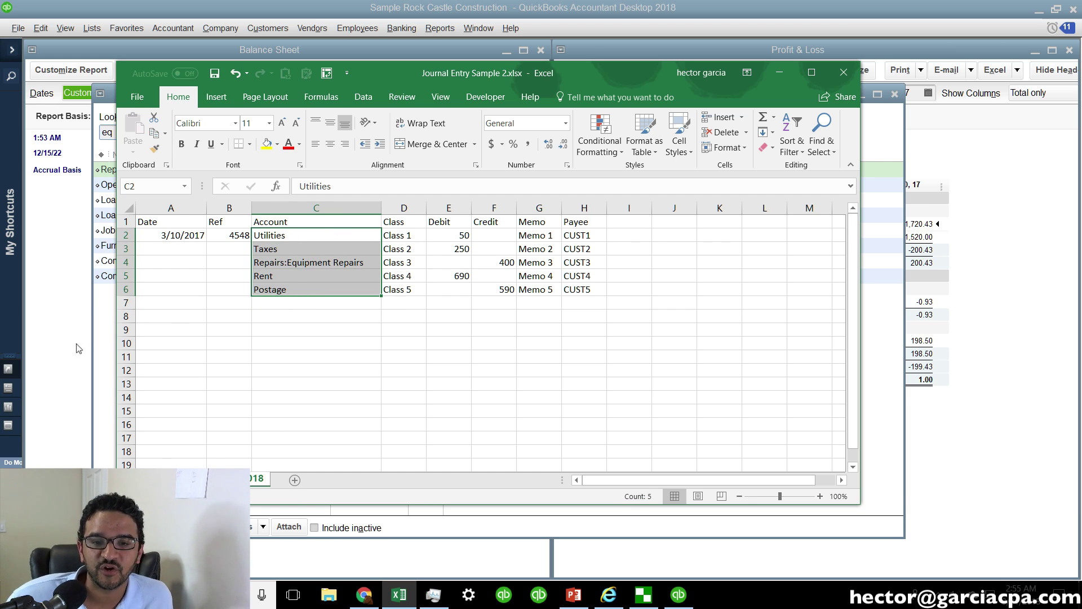
{"action": "left_click", "coordinate": [111, 319]}
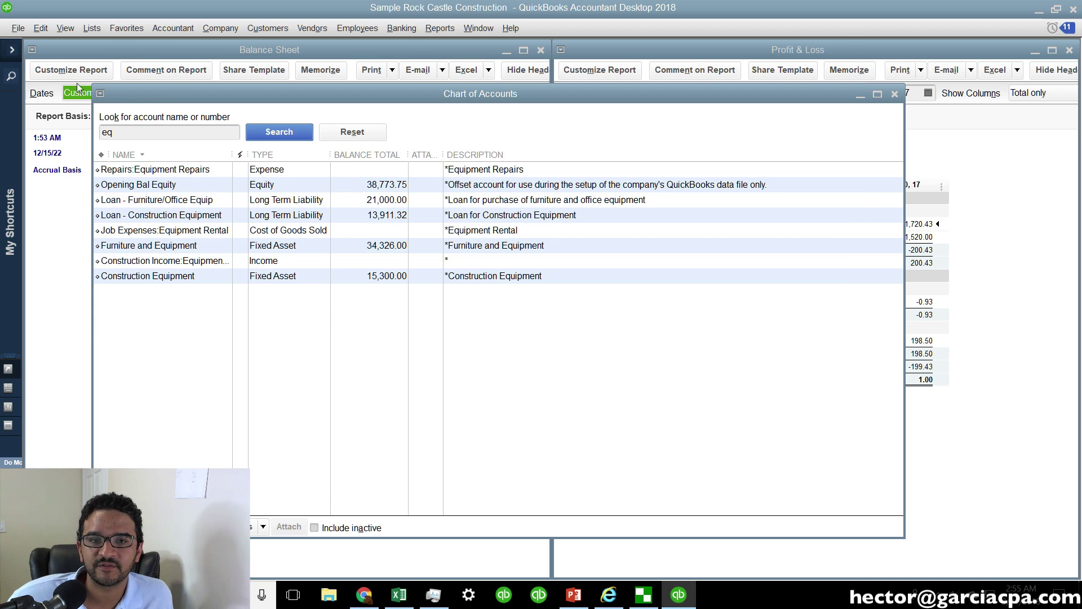
{"action": "left_click", "coordinate": [40, 28]}
{"action": "left_click", "coordinate": [70, 266]}
{"action": "left_click", "coordinate": [163, 123]}
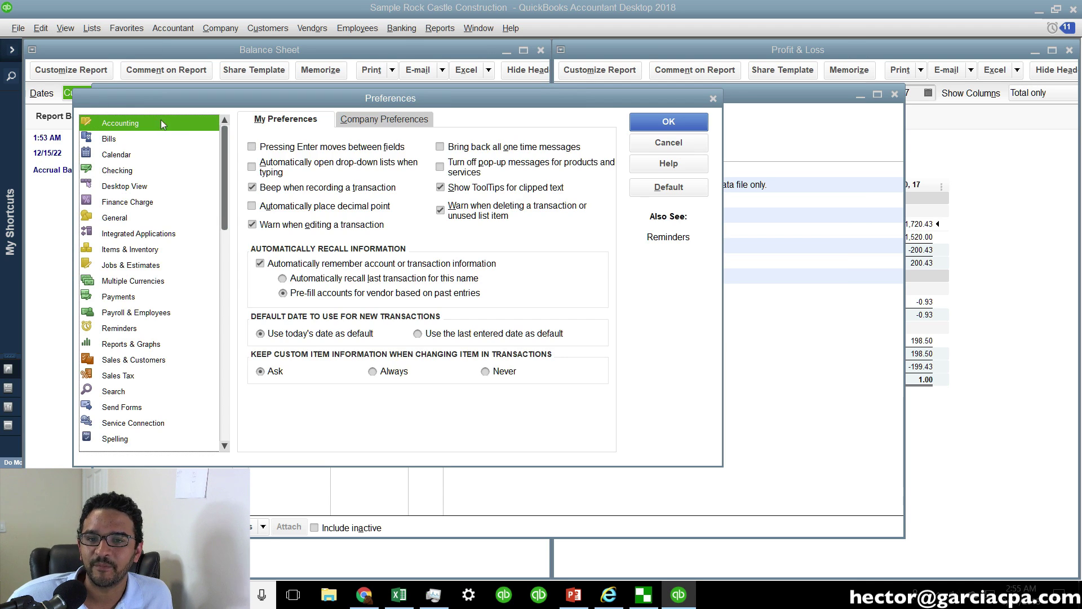
{"action": "left_click", "coordinate": [349, 122]}
{"action": "left_click", "coordinate": [290, 156]}
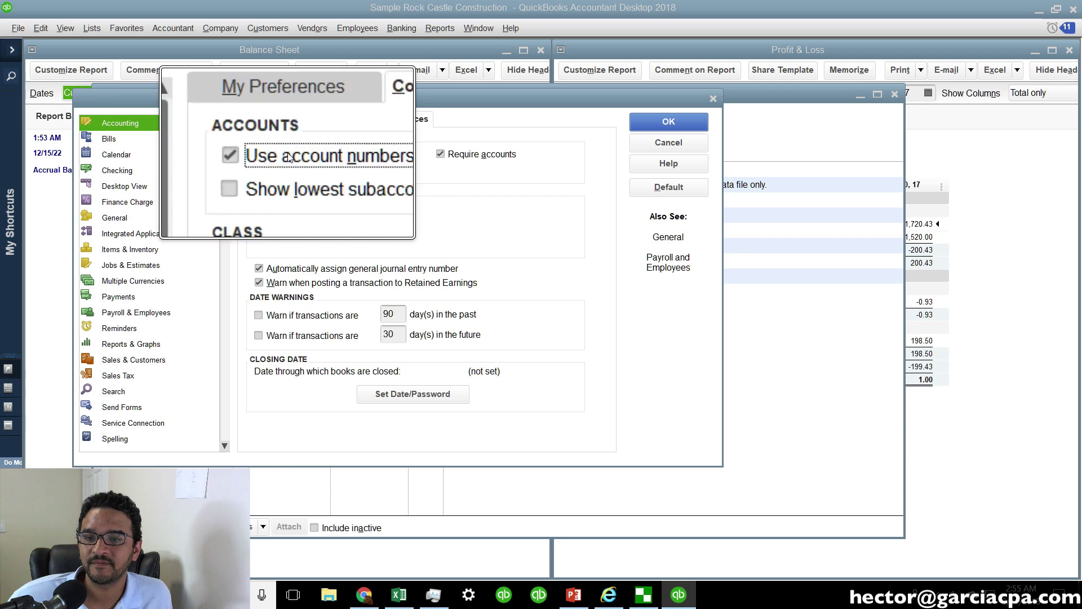
{"action": "left_click", "coordinate": [669, 121]}
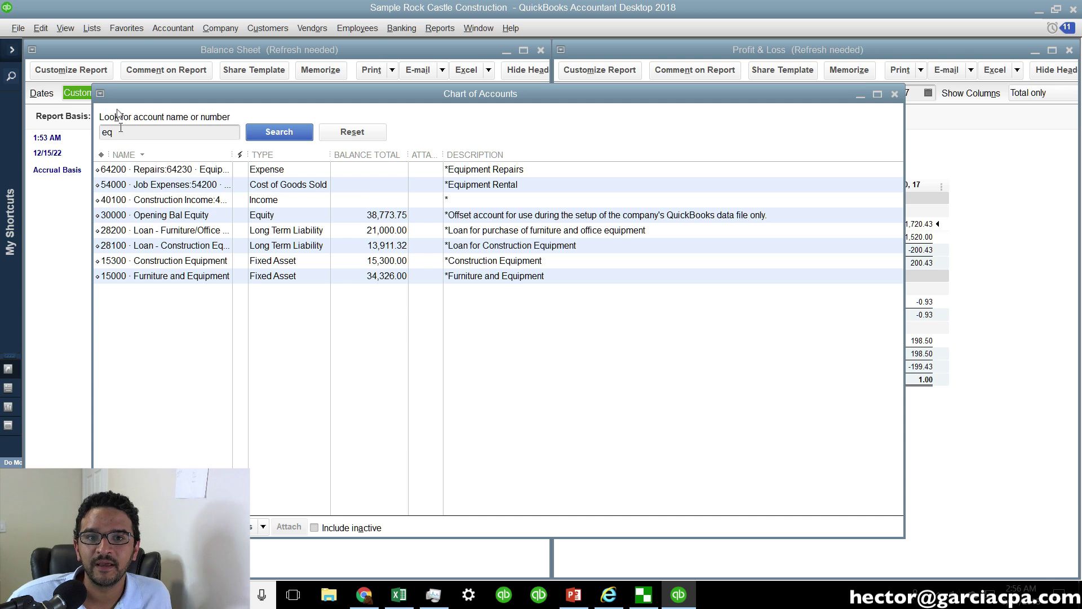
{"action": "left_click", "coordinate": [399, 594]}
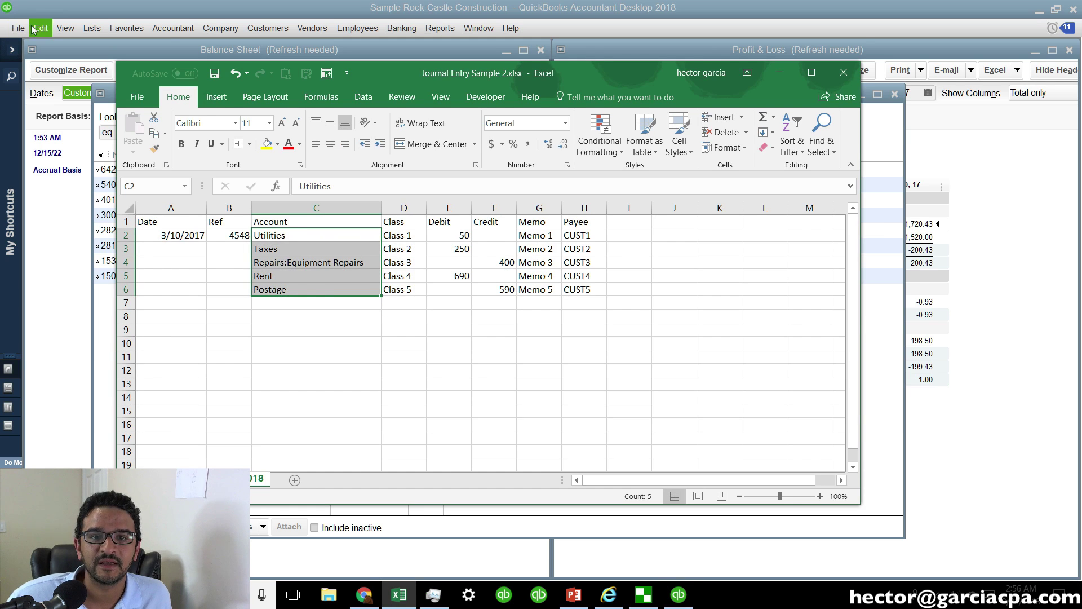
Switch to QuickBooks and turn off Use account numbers in the company accounting preferences.
{"action": "left_click", "coordinate": [41, 28]}
{"action": "left_click", "coordinate": [63, 264]}
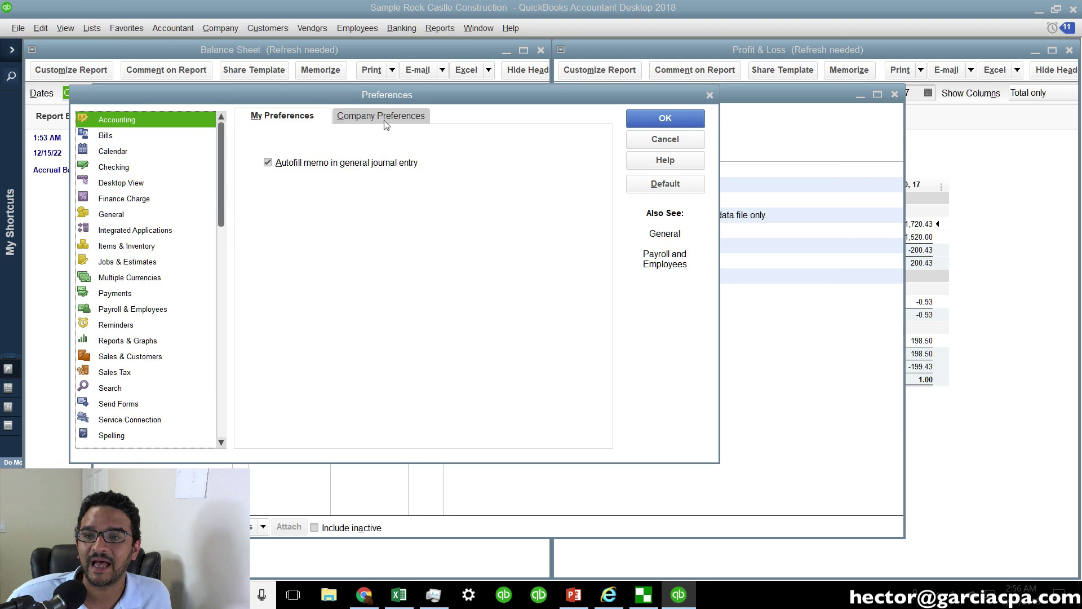
{"action": "left_click", "coordinate": [379, 116]}
{"action": "left_click", "coordinate": [256, 150]}
{"action": "left_click", "coordinate": [665, 119]}
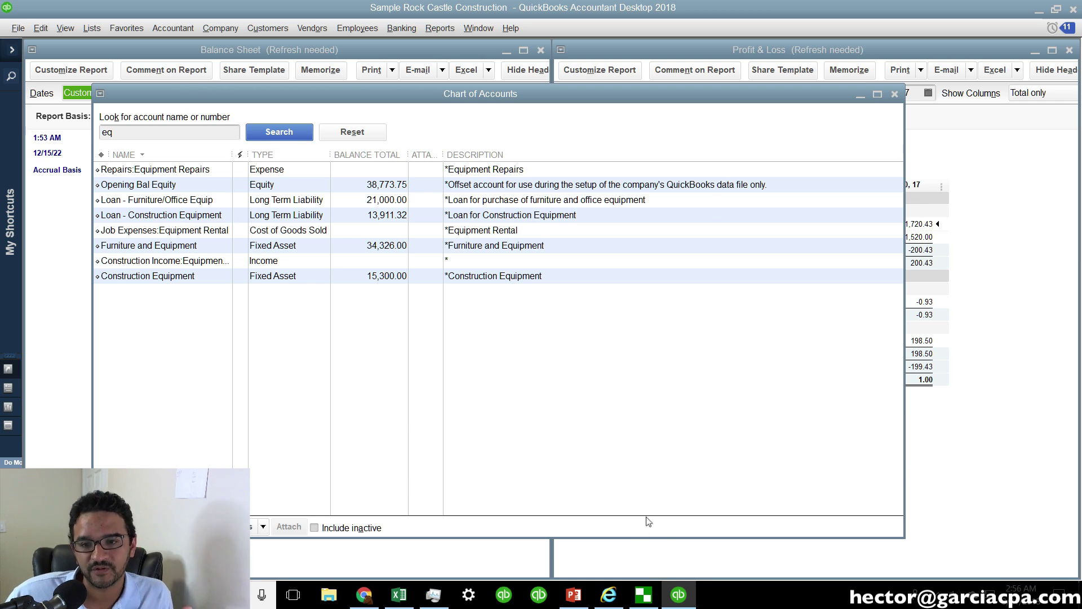
Switch to Transaction Pro Importer, close the exceptions, and go back to the start page to browse for the import file.
{"action": "left_click", "coordinate": [643, 595]}
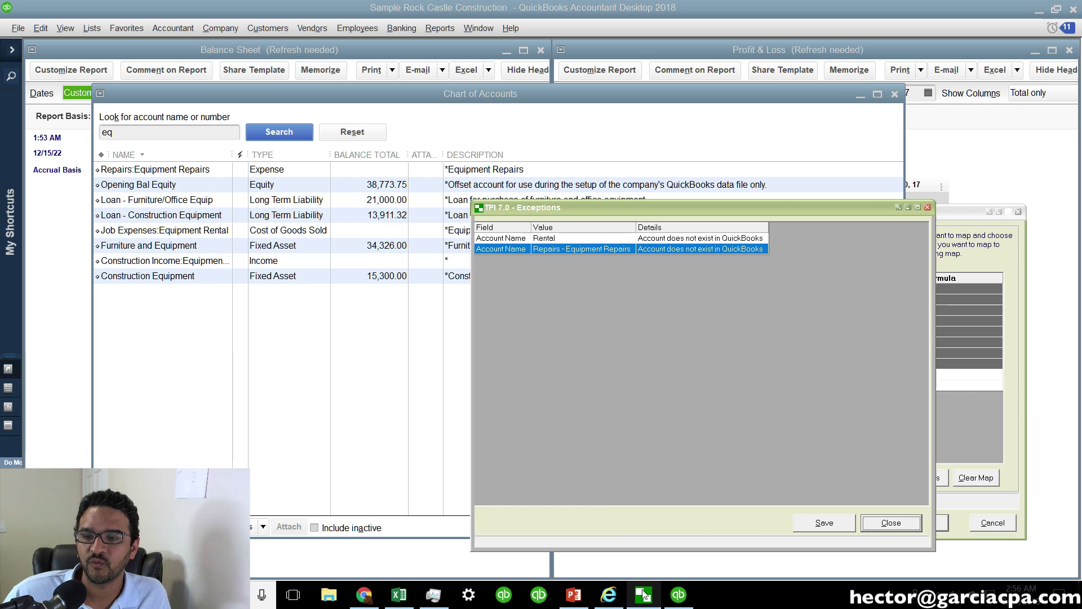
{"action": "left_click", "coordinate": [869, 528]}
{"action": "left_click", "coordinate": [879, 528]}
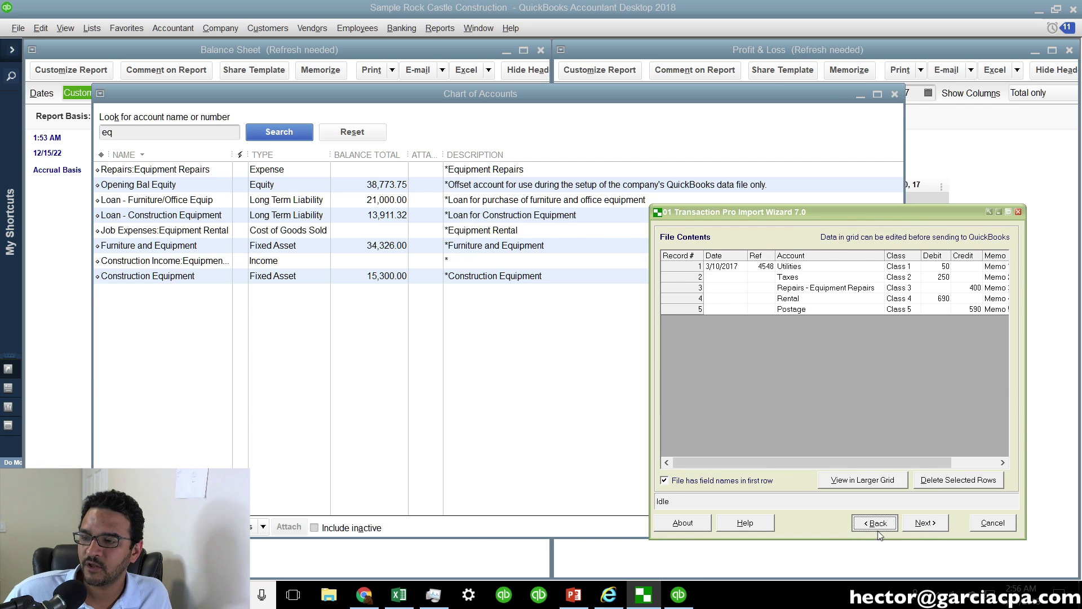
{"action": "left_click", "coordinate": [875, 523]}
{"action": "left_click", "coordinate": [991, 335]}
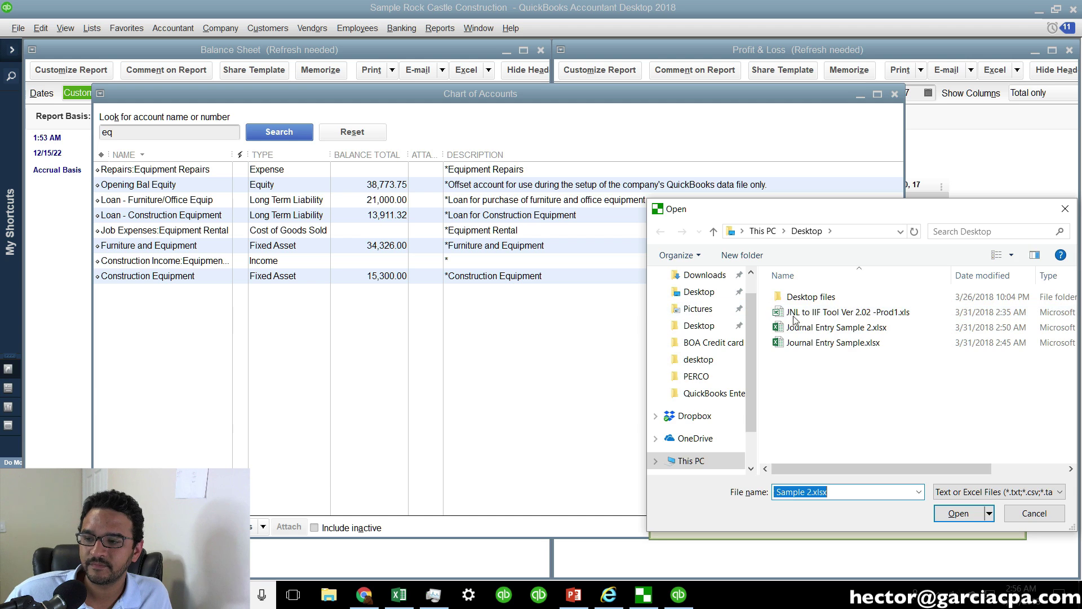
Save the corrected workbook in Excel, and select Journal Entry Sample 2.xlsx as the Transaction Pro import file.
{"action": "left_click", "coordinate": [389, 601]}
{"action": "left_click", "coordinate": [214, 73]}
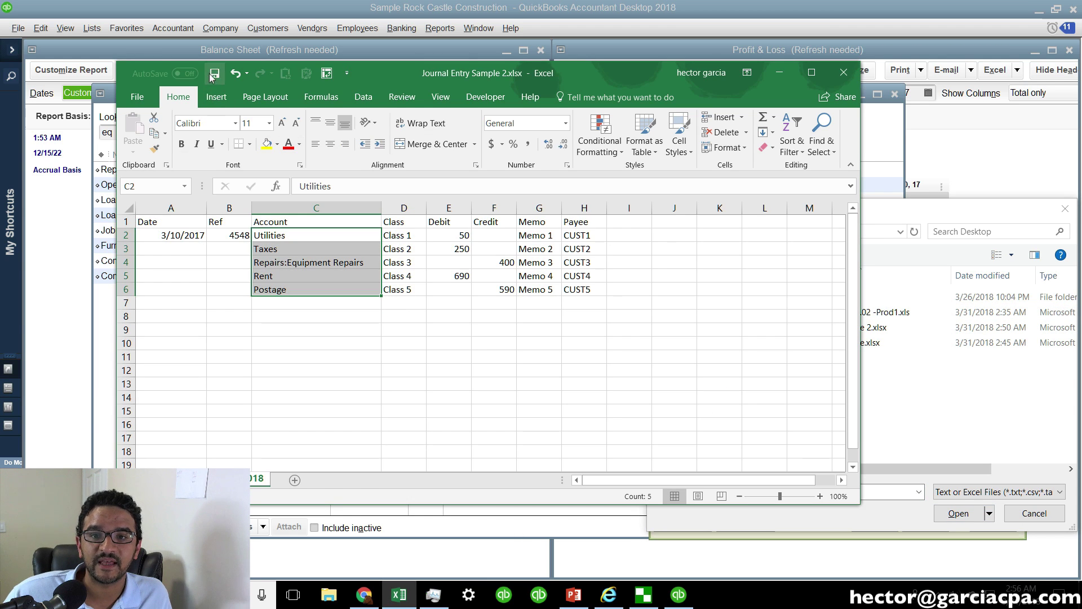
{"action": "left_click", "coordinate": [940, 369]}
{"action": "left_click", "coordinate": [886, 327]}
{"action": "left_click", "coordinate": [958, 513]}
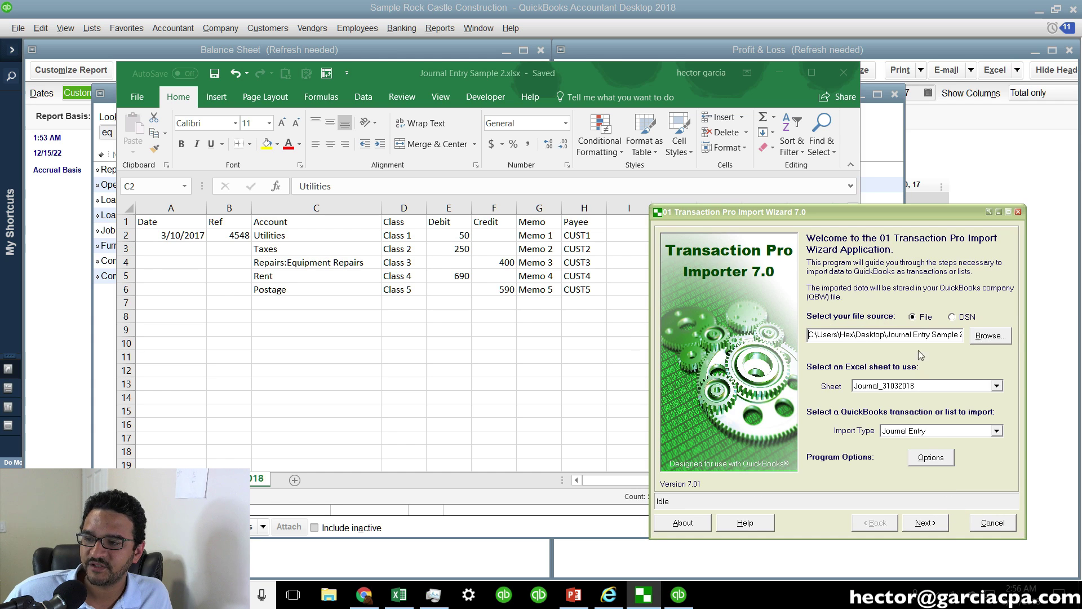
Advance to the mapped data, overwriting the existing mapped grid, check the RefNumber and Transaction Date columns, and return to the start page.
{"action": "left_click", "coordinate": [925, 523]}
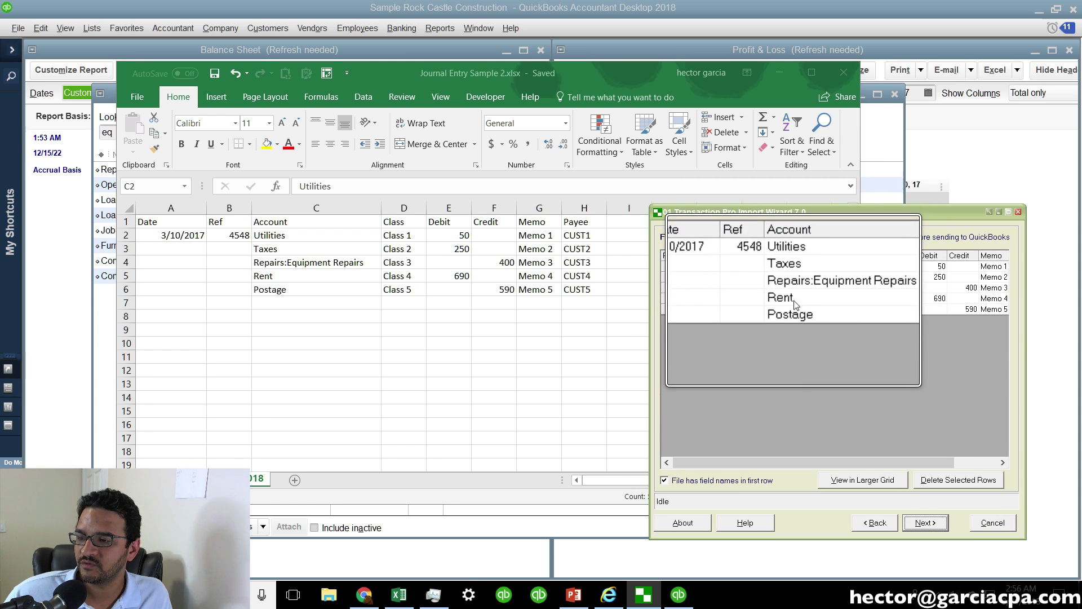
{"action": "left_click", "coordinate": [925, 523]}
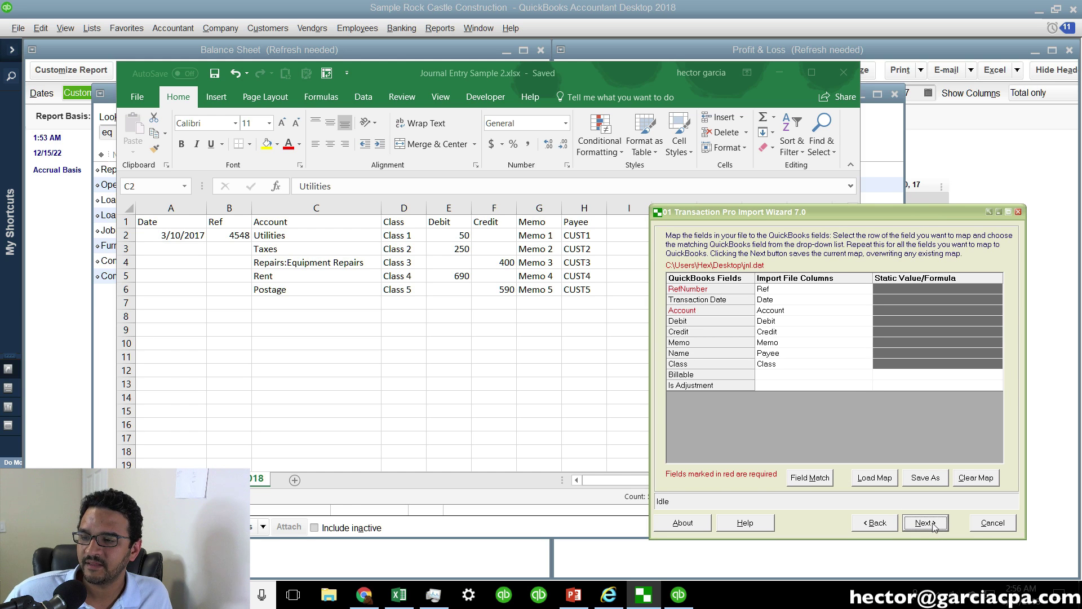
{"action": "left_click", "coordinate": [927, 524]}
{"action": "left_click", "coordinate": [510, 335]}
{"action": "left_click", "coordinate": [559, 333]}
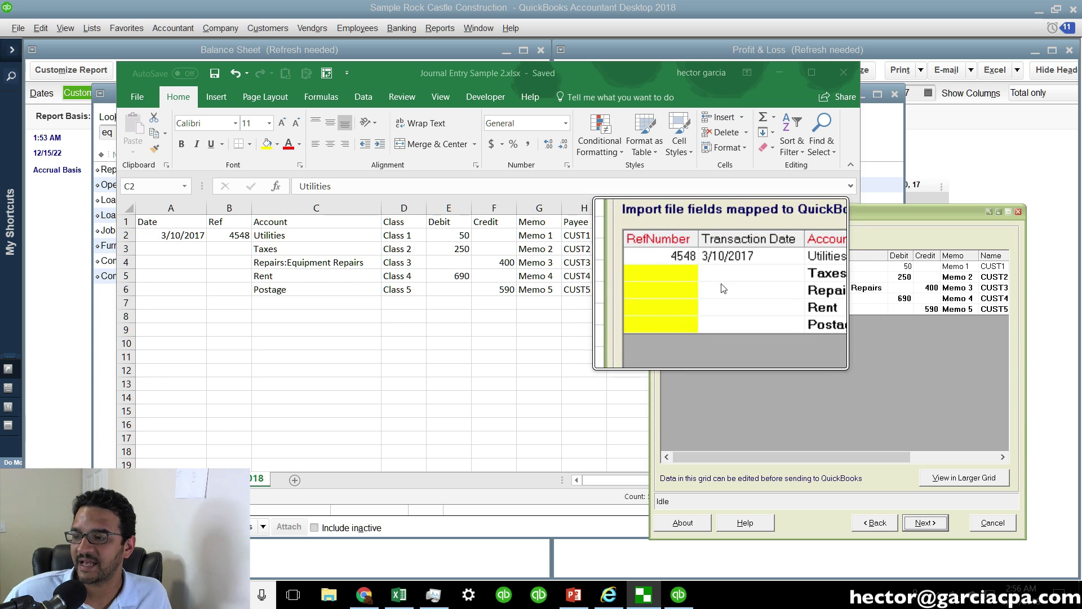
{"action": "left_click", "coordinate": [885, 525]}
{"action": "left_click", "coordinate": [880, 524]}
{"action": "left_click", "coordinate": [880, 523]}
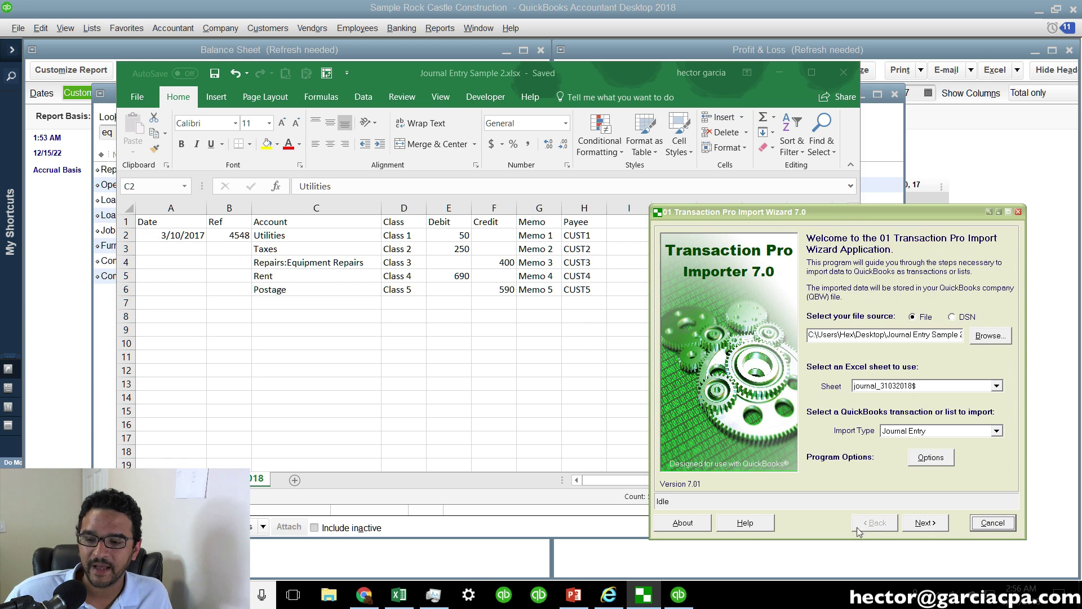
Switch to Excel and copy the date 3/10/2017 and Ref 4548 from A2:B2 to the journal lines below.
{"action": "left_click", "coordinate": [393, 596]}
{"action": "left_click_drag", "start_coordinate": [169, 235], "coordinate": [228, 234]}
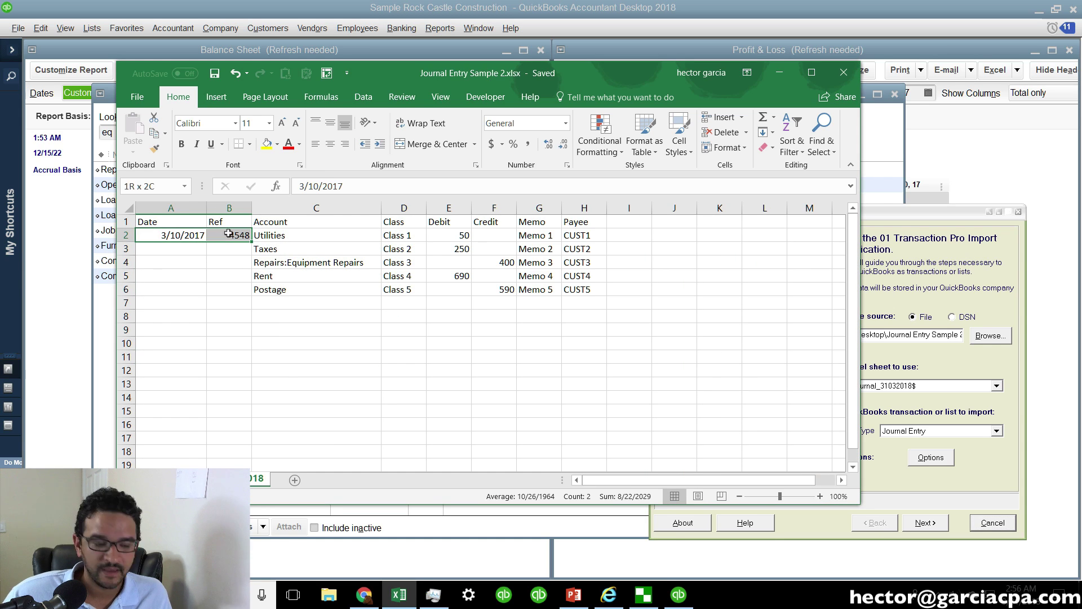
{"action": "key", "text": "ctrl+c"}
{"action": "left_click", "coordinate": [172, 249]}
{"action": "key", "text": "ctrl+v"}
{"action": "left_click_drag", "start_coordinate": [172, 235], "coordinate": [243, 292]}
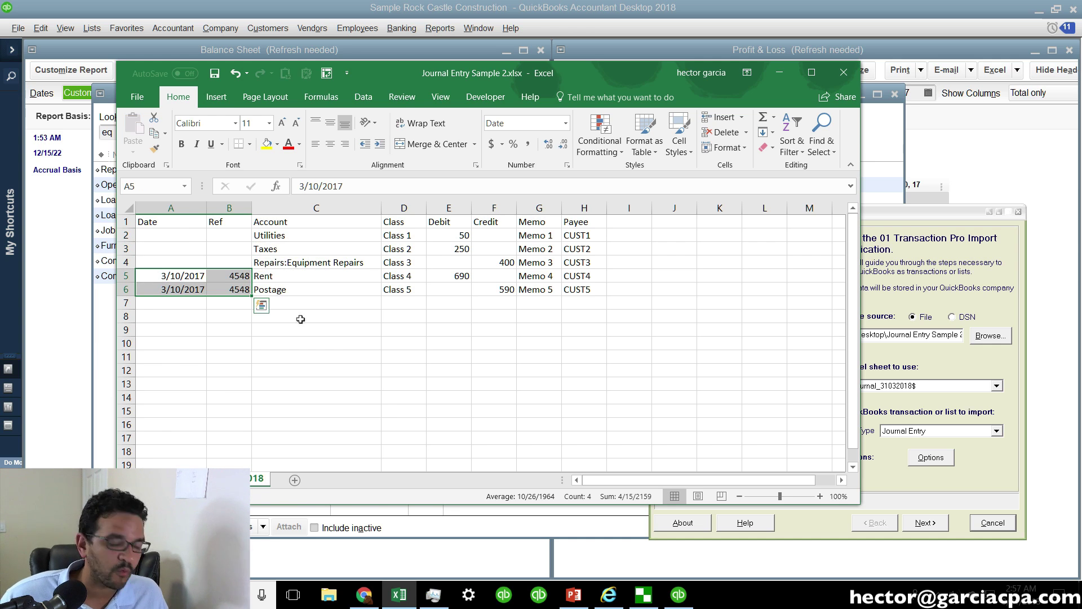
Copy the date and Ref values from A5:B6 into A2:B5, and save the workbook.
{"action": "key", "text": "ctrl+c"}
{"action": "left_click", "coordinate": [175, 234]}
{"action": "key", "text": "ctrl+v"}
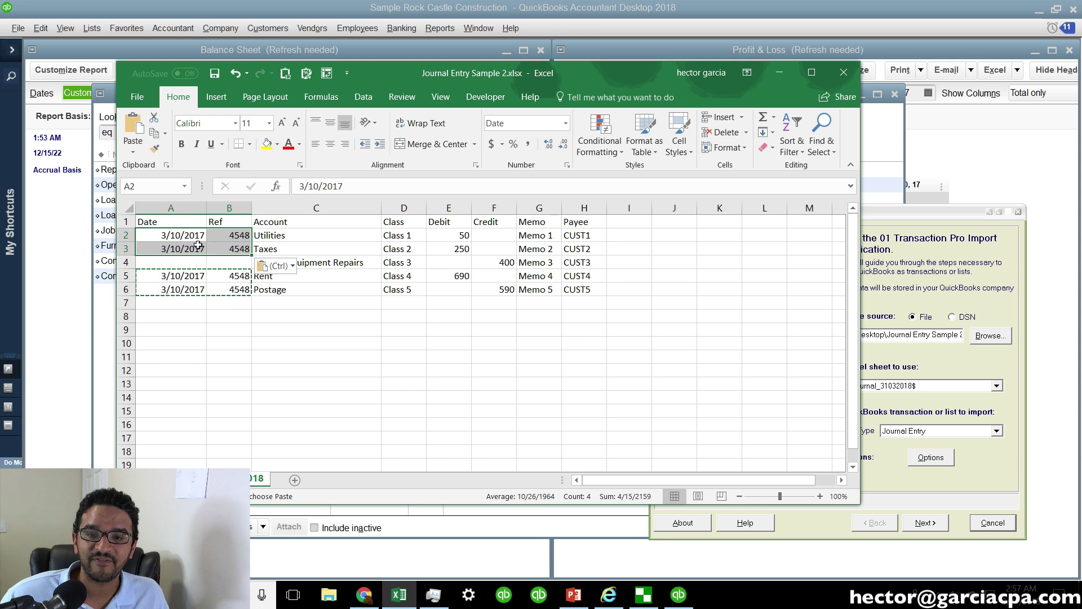
{"action": "left_click", "coordinate": [177, 262]}
{"action": "key", "text": "ctrl+v"}
{"action": "left_click", "coordinate": [229, 328]}
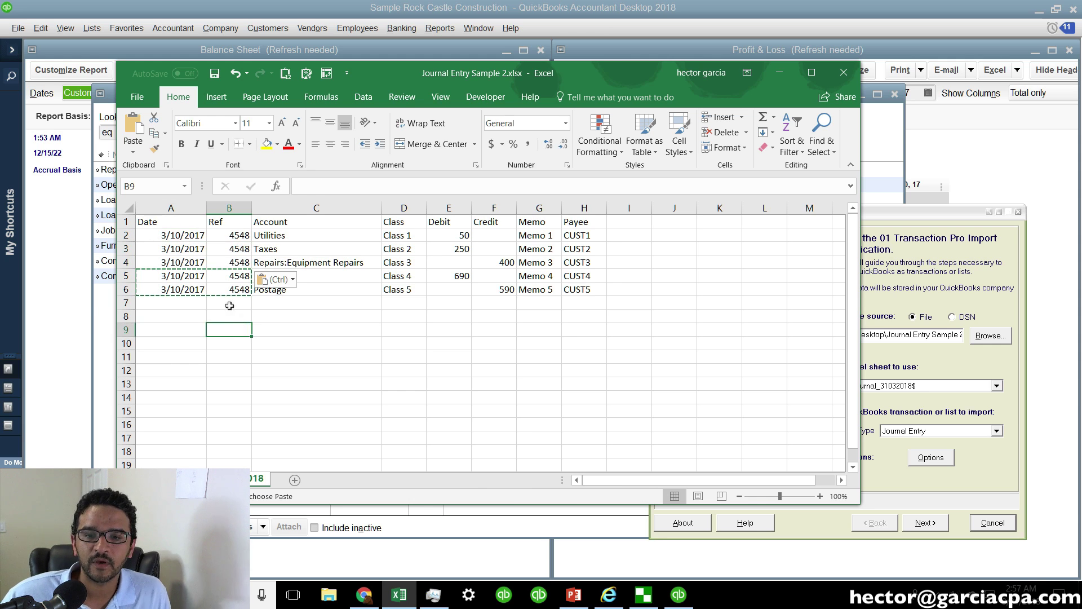
{"action": "left_click_drag", "start_coordinate": [172, 234], "coordinate": [243, 289]}
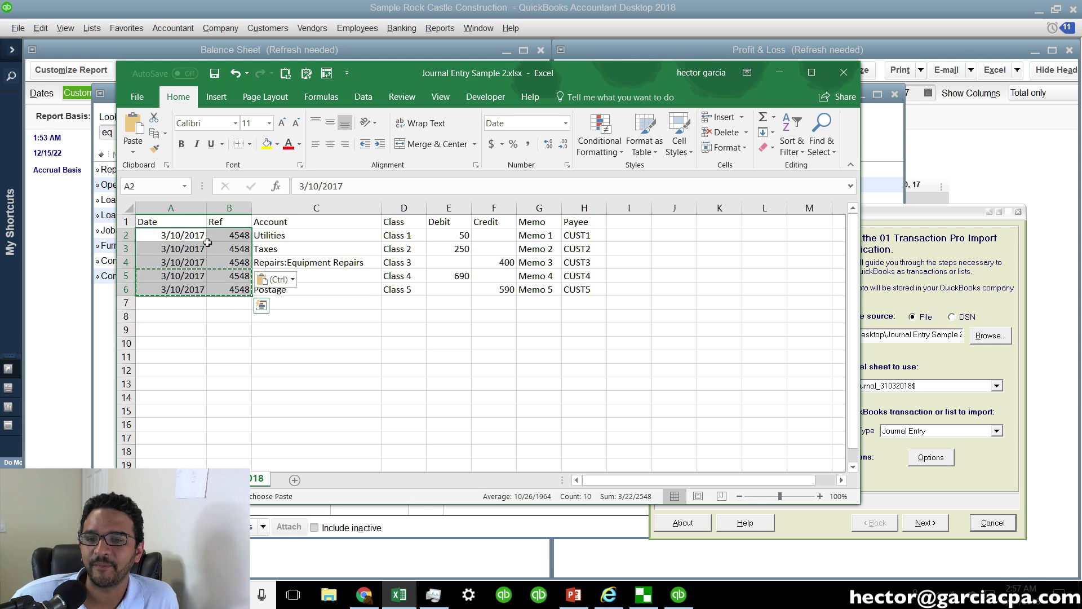
{"action": "left_click", "coordinate": [214, 73]}
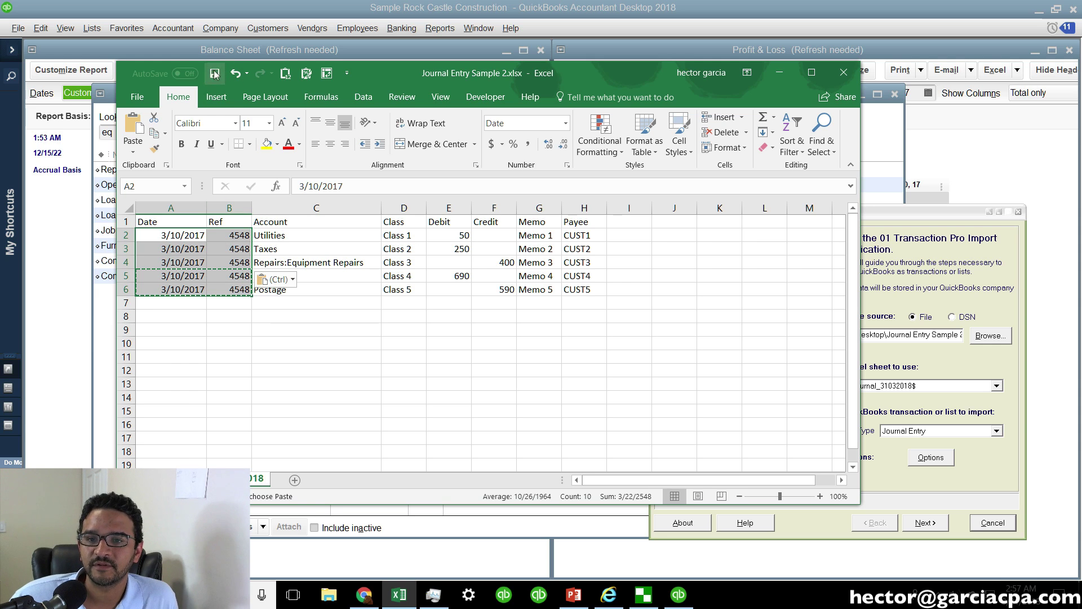
Duplicate the five journal lines in A2:H6 into the rows starting at A7.
{"action": "left_click", "coordinate": [541, 372]}
{"action": "left_click_drag", "start_coordinate": [161, 239], "coordinate": [579, 291]}
{"action": "key", "text": "ctrl+c"}
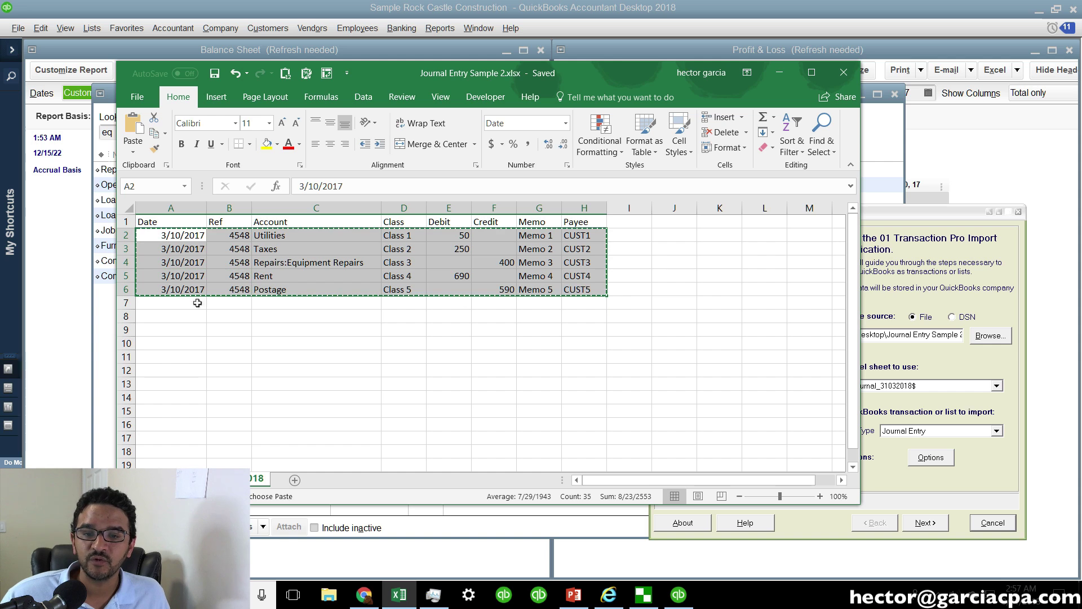
{"action": "left_click", "coordinate": [167, 306]}
{"action": "key", "text": "ctrl+v"}
{"action": "left_click", "coordinate": [277, 354]}
{"action": "left_click", "coordinate": [247, 302]}
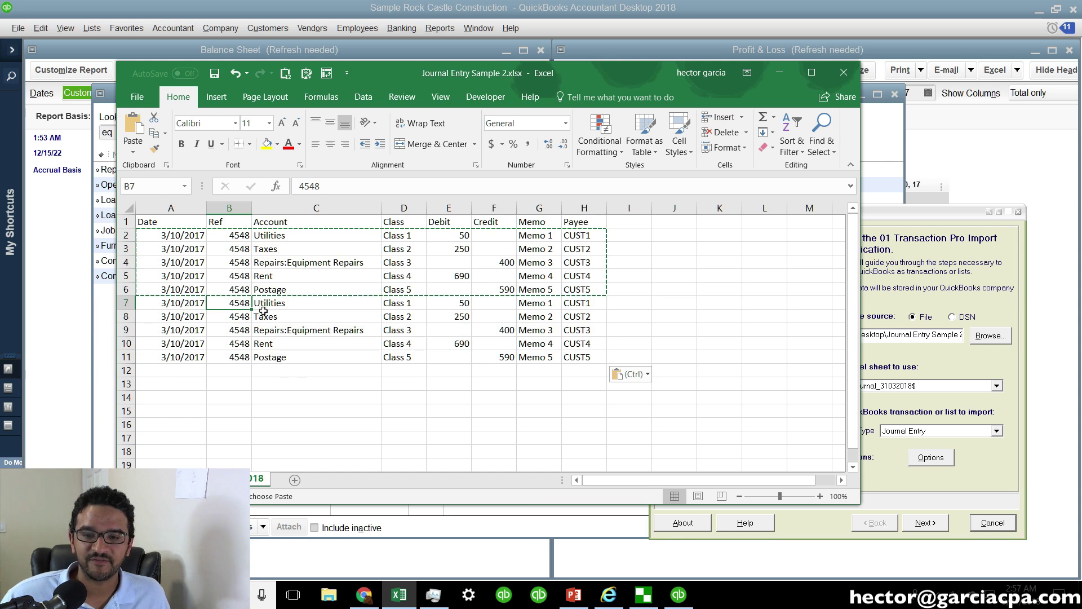
{"action": "type", "text": "45885"}
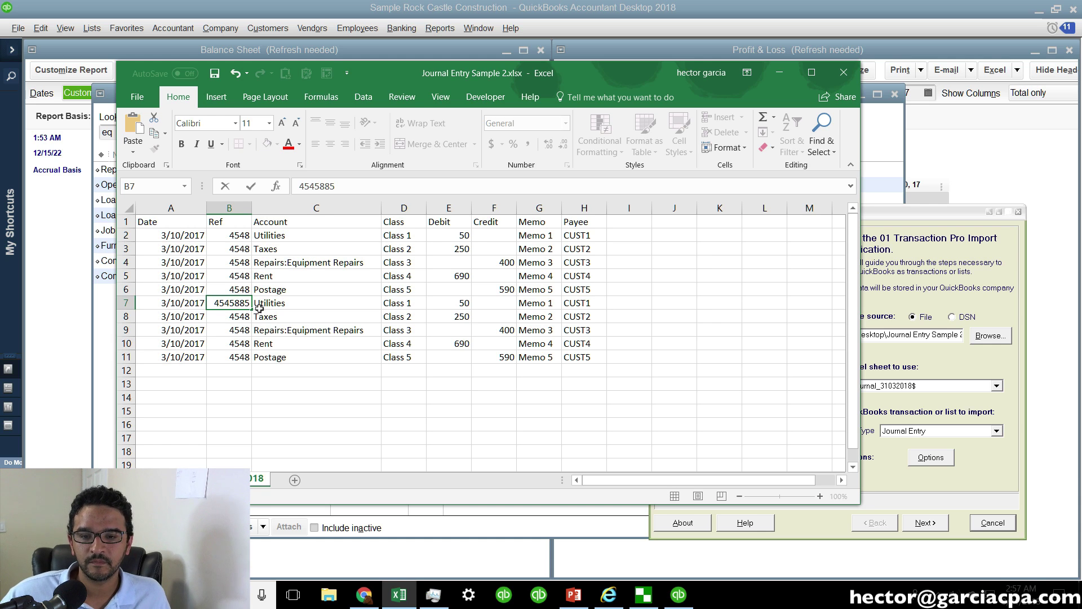
{"action": "left_click", "coordinate": [260, 308]}
Set the Ref in B7 to 12254 and copy it down through B11 for the second journal entry.
{"action": "left_click", "coordinate": [235, 304]}
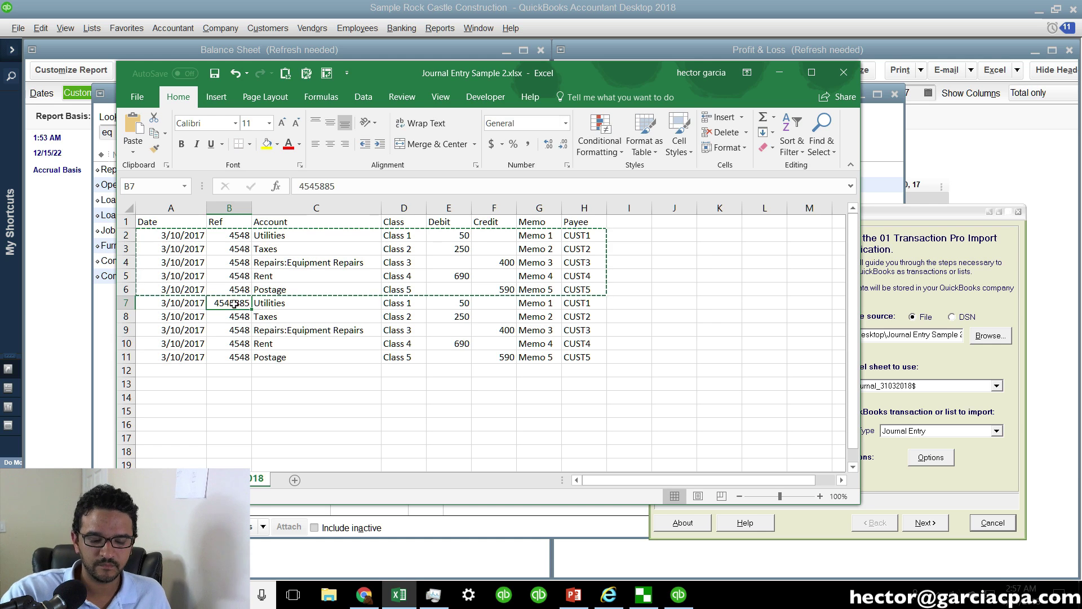
{"action": "type", "text": "12254"}
{"action": "key", "text": "Return"}
{"action": "left_click", "coordinate": [235, 304]}
{"action": "key", "text": "ctrl+c"}
{"action": "key", "text": "Down"}
{"action": "key", "text": "ctrl+v"}
{"action": "key", "text": "Down"}
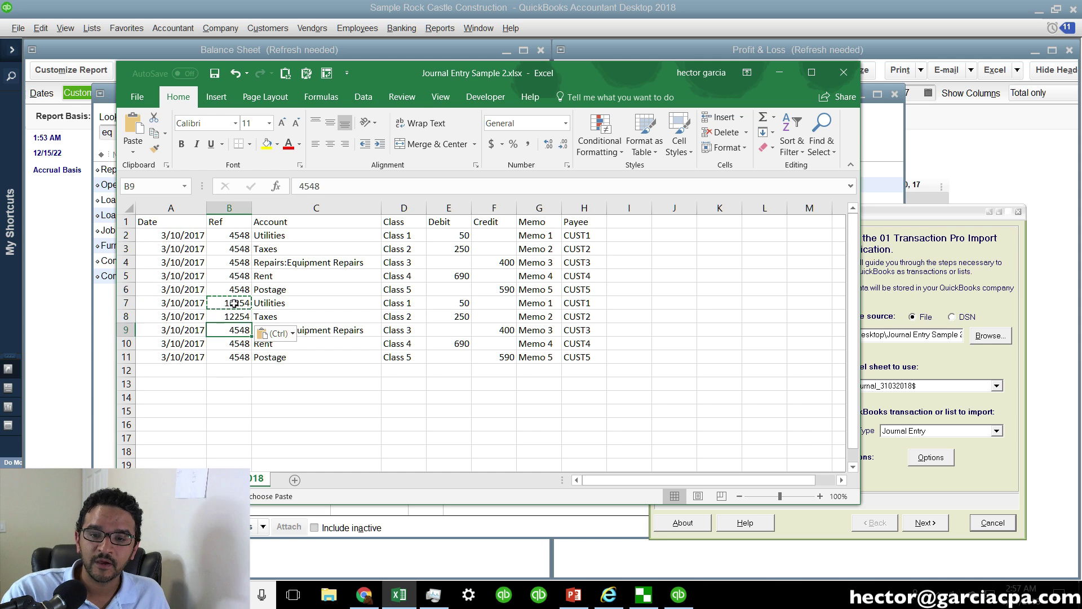
{"action": "key", "text": "ctrl+v"}
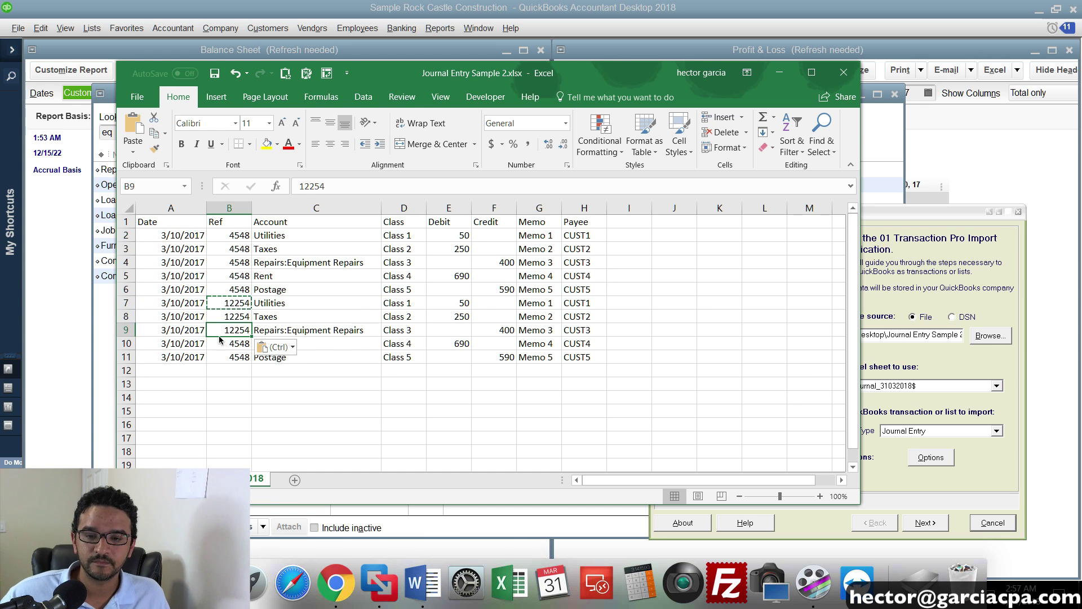
{"action": "left_click", "coordinate": [231, 343]}
{"action": "key", "text": "ctrl+v"}
{"action": "key", "text": "Down"}
{"action": "key", "text": "ctrl+v"}
{"action": "key", "text": "ctrl"}
{"action": "left_click", "coordinate": [437, 411]}
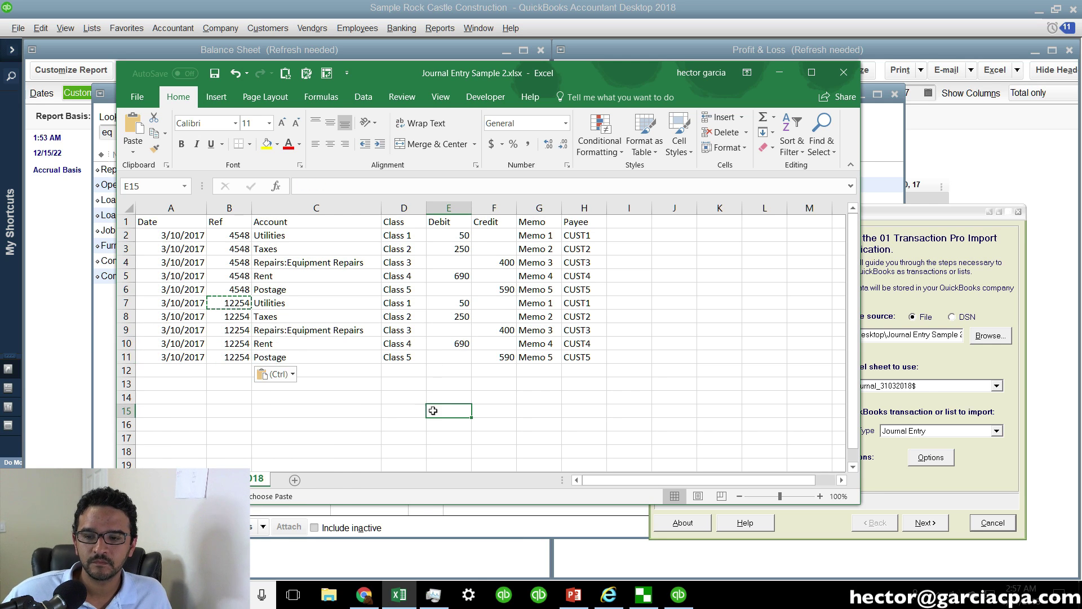
Set the second entry's Utilities debit in E7 to 150 and its Equipment Repairs credit in F9 to 500.
{"action": "double_click", "coordinate": [452, 305]}
{"action": "type", "text": "1"}
{"action": "key", "text": "Return"}
{"action": "left_click", "coordinate": [503, 333]}
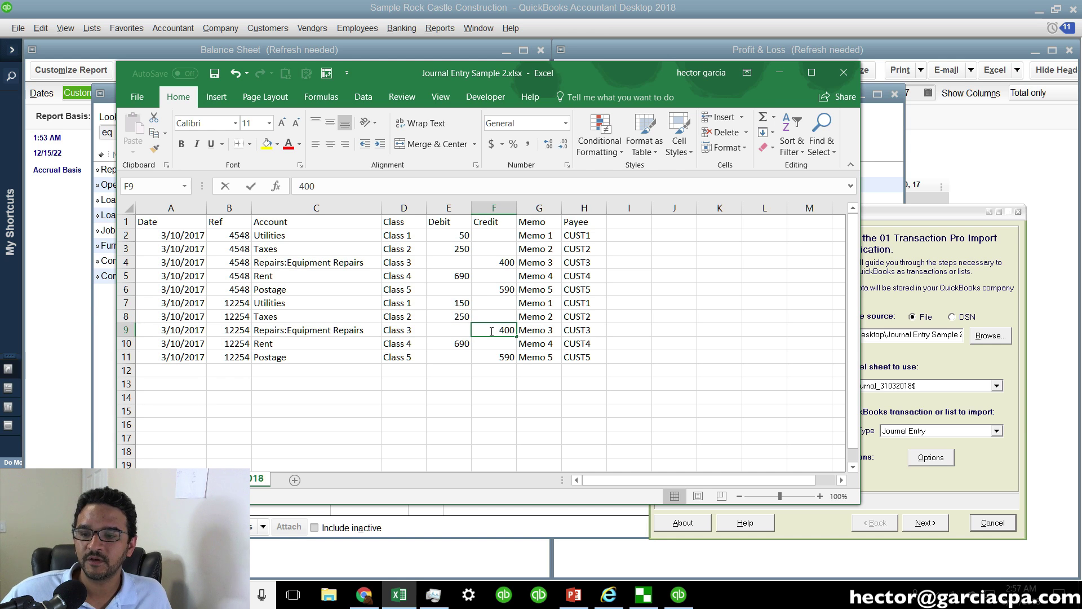
{"action": "double_click", "coordinate": [494, 331]}
{"action": "type", "text": "5"}
{"action": "key", "text": "Return"}
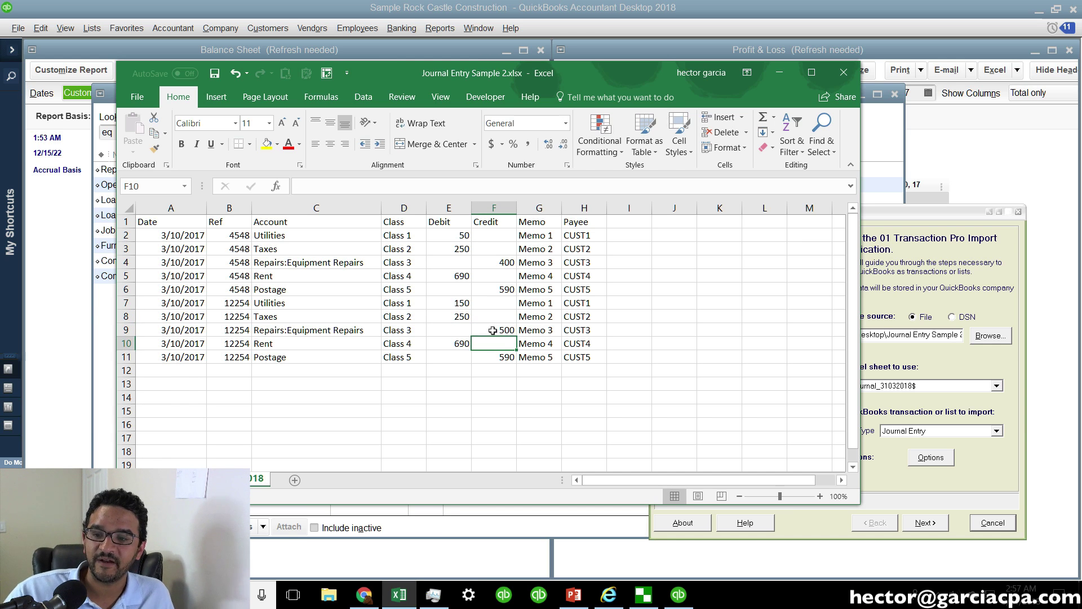
Review both journal entries with their Date and Ref columns, and save the workbook.
{"action": "left_click", "coordinate": [449, 410]}
{"action": "left_click_drag", "start_coordinate": [163, 235], "coordinate": [587, 355]}
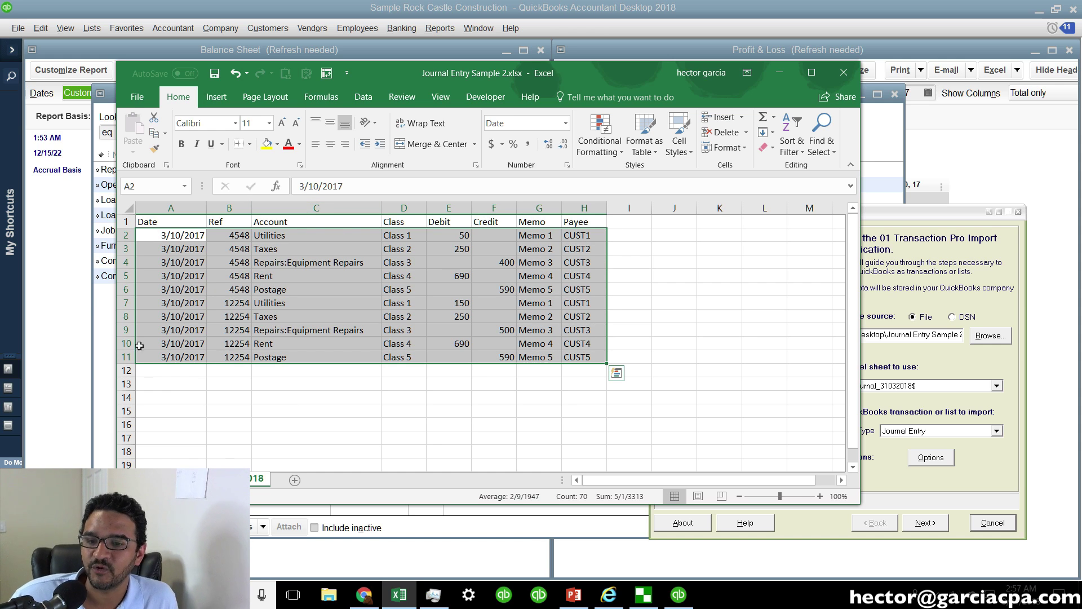
{"action": "left_click", "coordinate": [229, 304]}
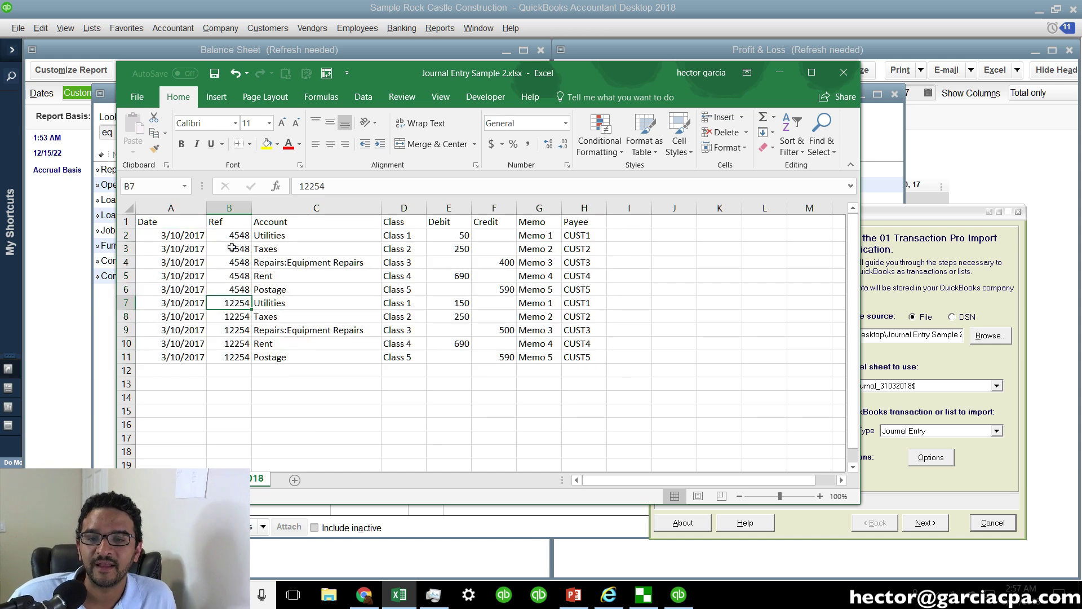
{"action": "left_click", "coordinate": [229, 208]}
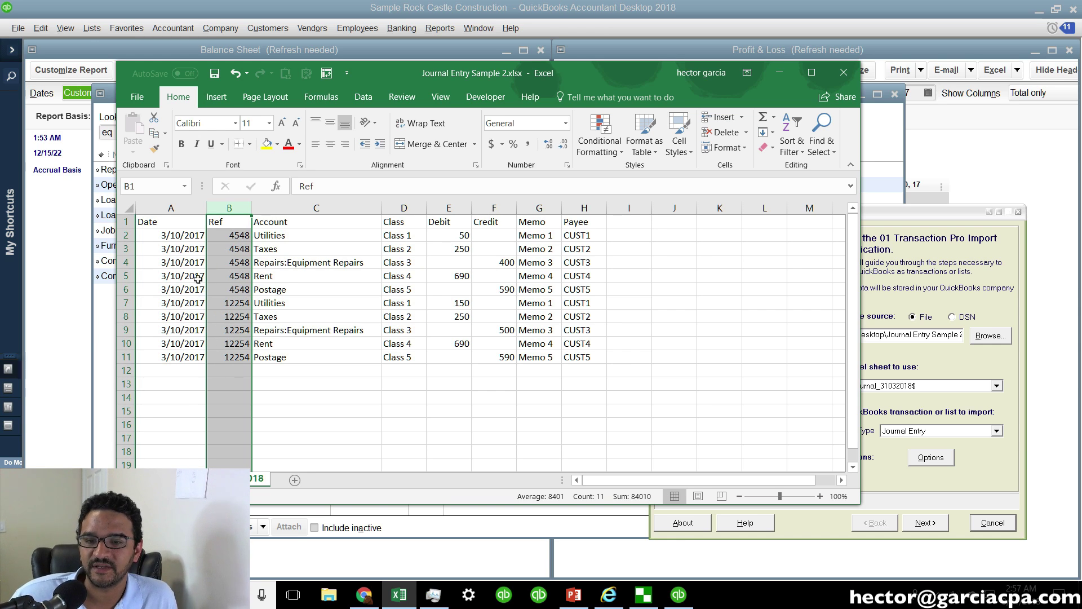
{"action": "left_click_drag", "start_coordinate": [180, 208], "coordinate": [251, 206]}
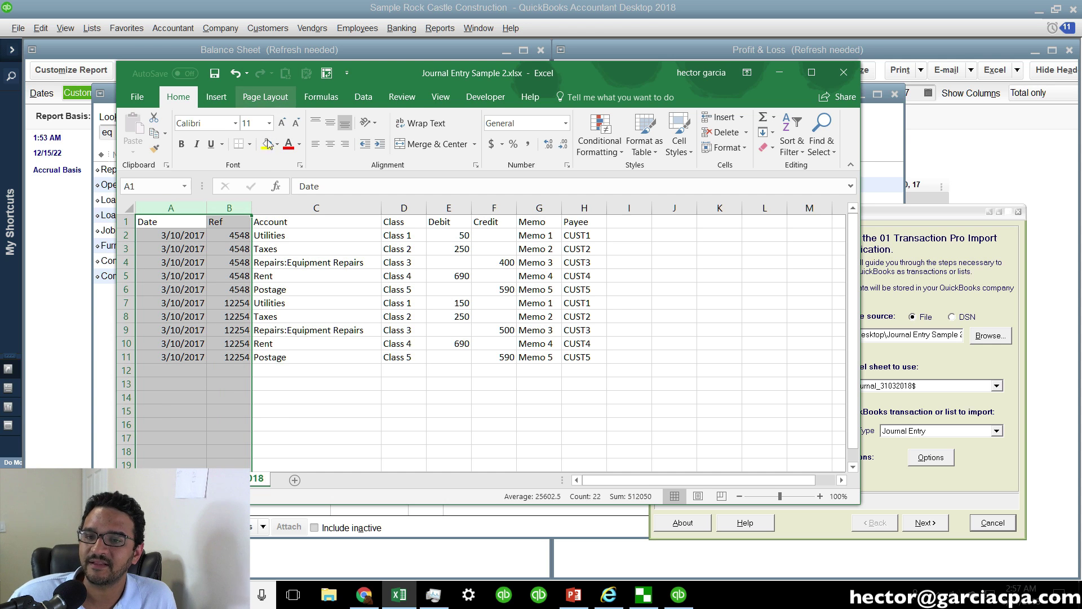
{"action": "left_click", "coordinate": [316, 235]}
{"action": "left_click", "coordinate": [214, 73]}
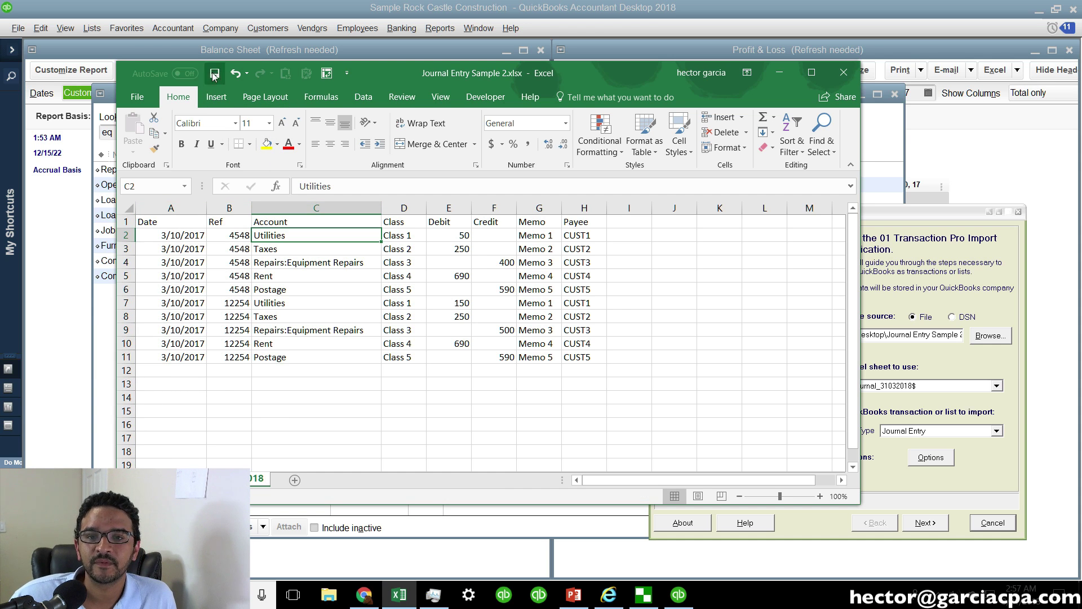
Load the updated sheet in Transaction Pro Importer, keep the existing field map, and overwrite the mapped grid with the new data.
{"action": "left_click", "coordinate": [927, 522]}
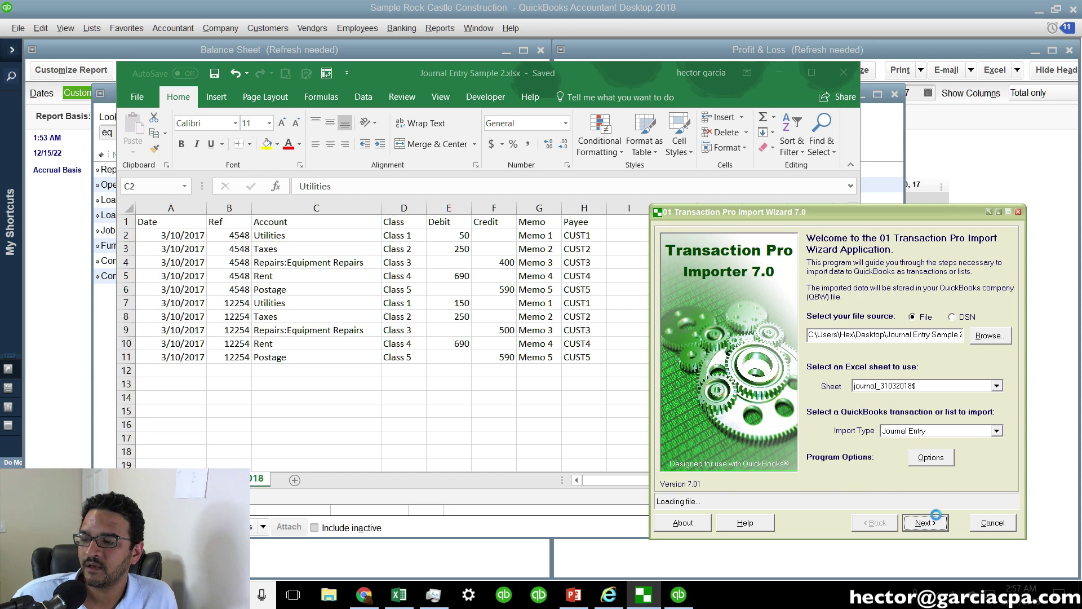
{"action": "left_click_drag", "start_coordinate": [803, 212], "coordinate": [586, 214]}
{"action": "mouse_move", "coordinate": [691, 464]}
{"action": "left_mouse_down"}
{"action": "mouse_move", "coordinate": [770, 469]}
{"action": "mouse_move", "coordinate": [677, 462]}
{"action": "left_mouse_up"}
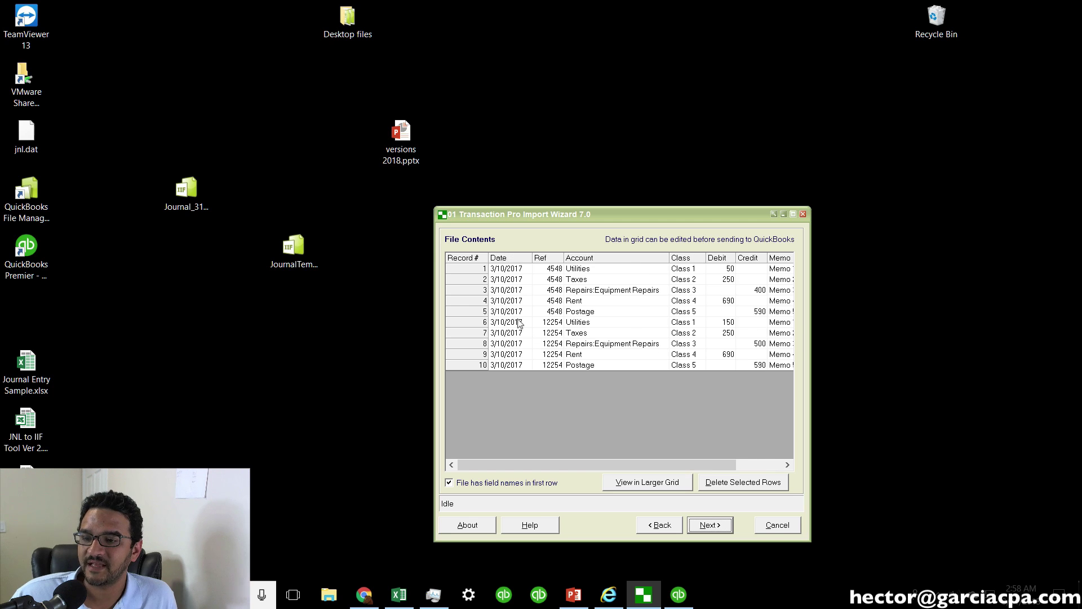
{"action": "left_click", "coordinate": [709, 527]}
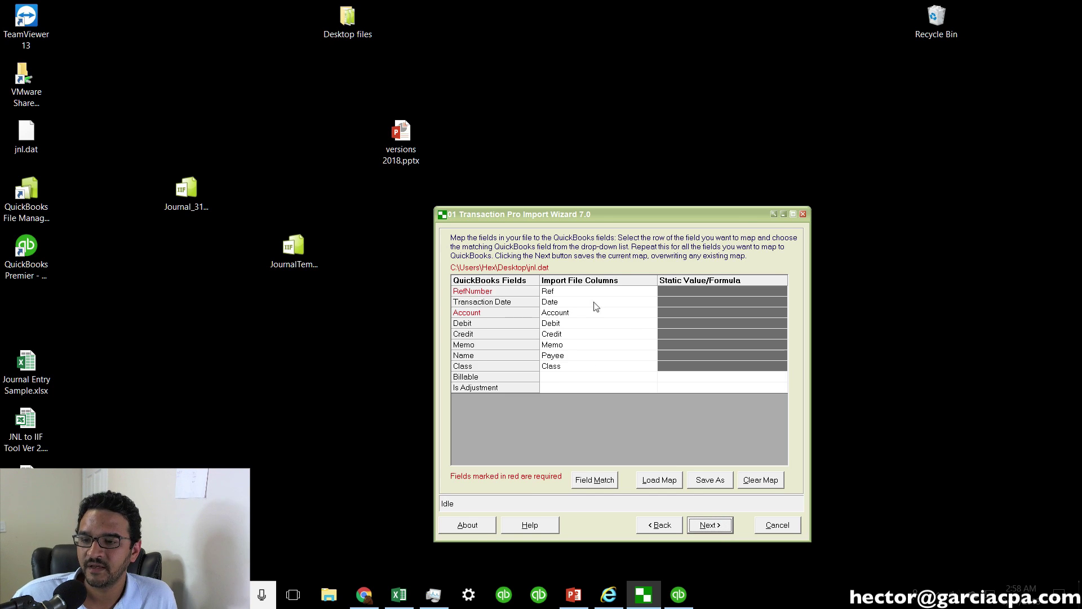
{"action": "left_click", "coordinate": [723, 528]}
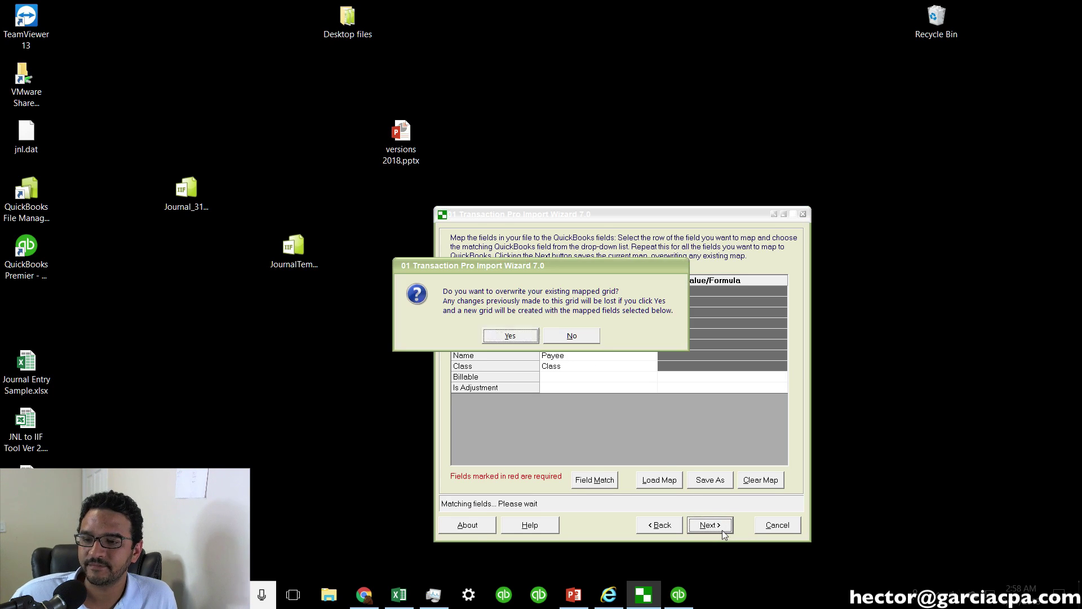
{"action": "left_click", "coordinate": [518, 336]}
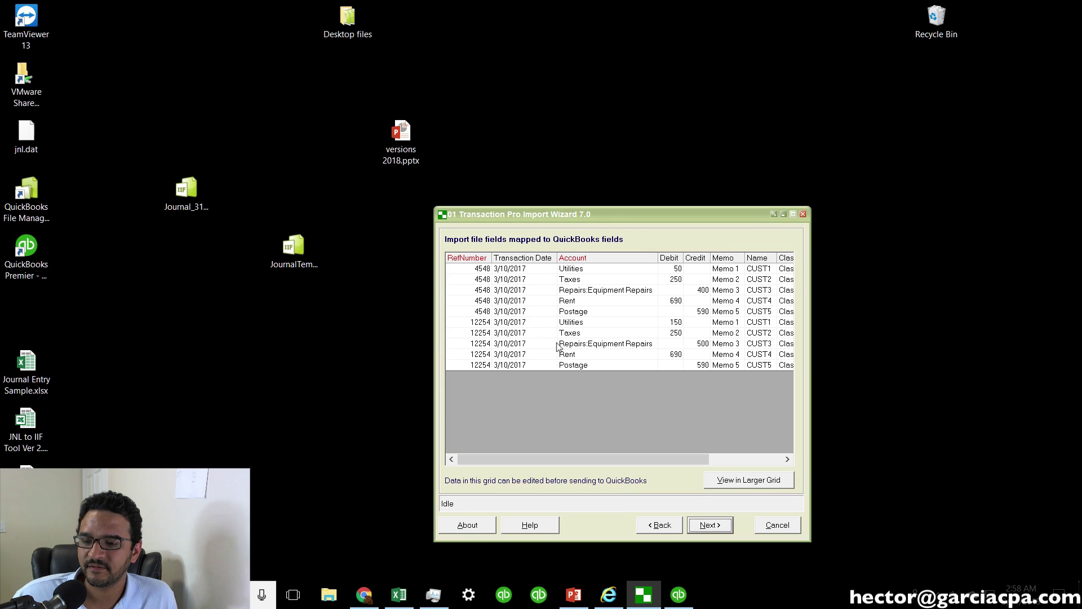
{"action": "left_click_drag", "start_coordinate": [629, 219], "coordinate": [455, 189]}
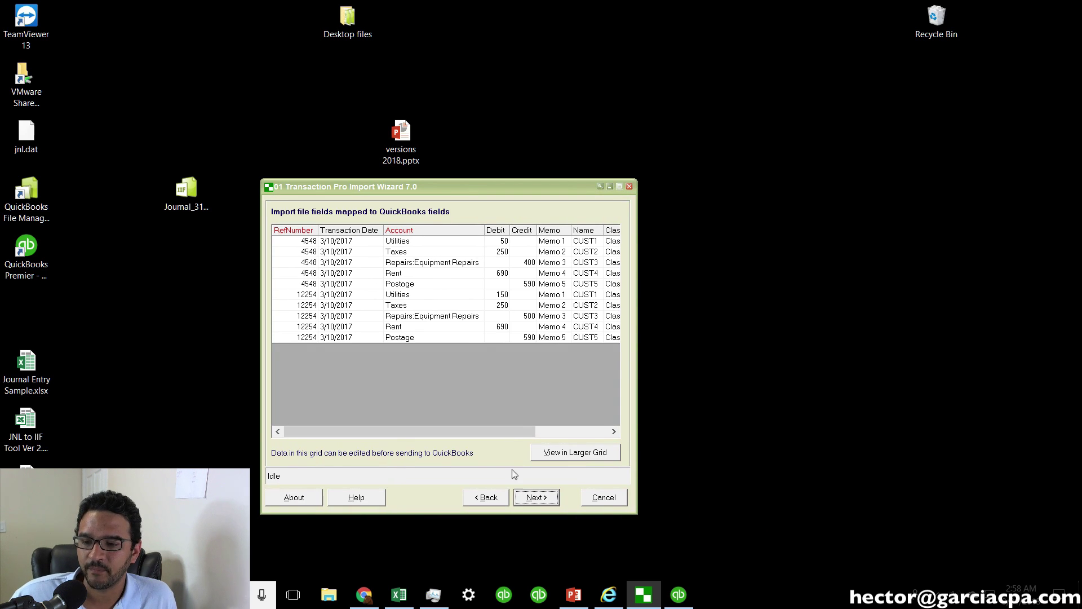
Accept the mapped data and item settings, transfer the journal entries to QuickBooks, and dismiss the completion notice.
{"action": "left_click", "coordinate": [537, 499]}
{"action": "left_click", "coordinate": [540, 504]}
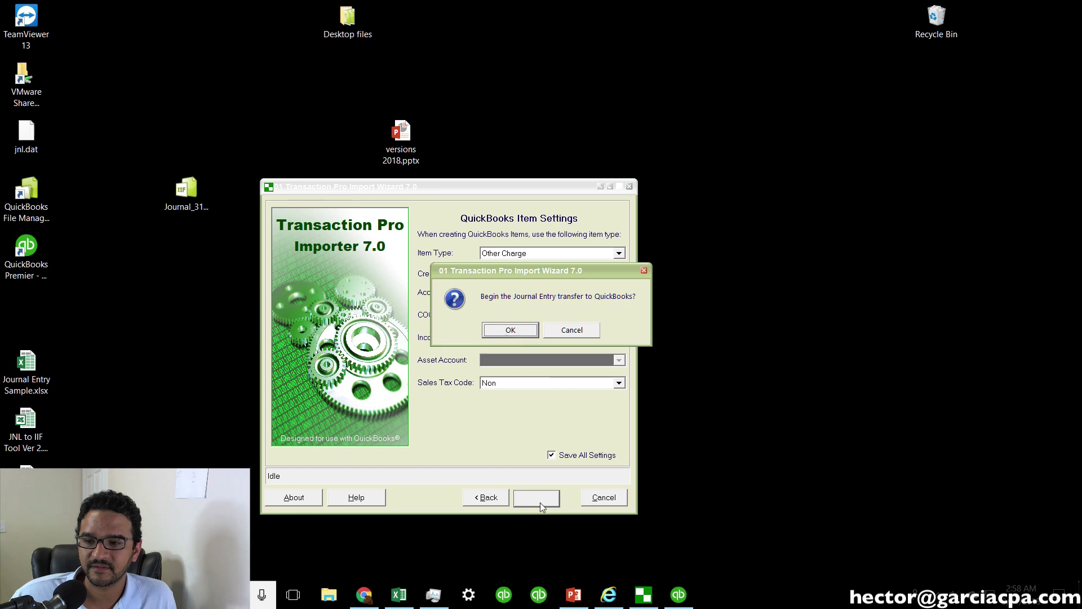
{"action": "left_click", "coordinate": [516, 332]}
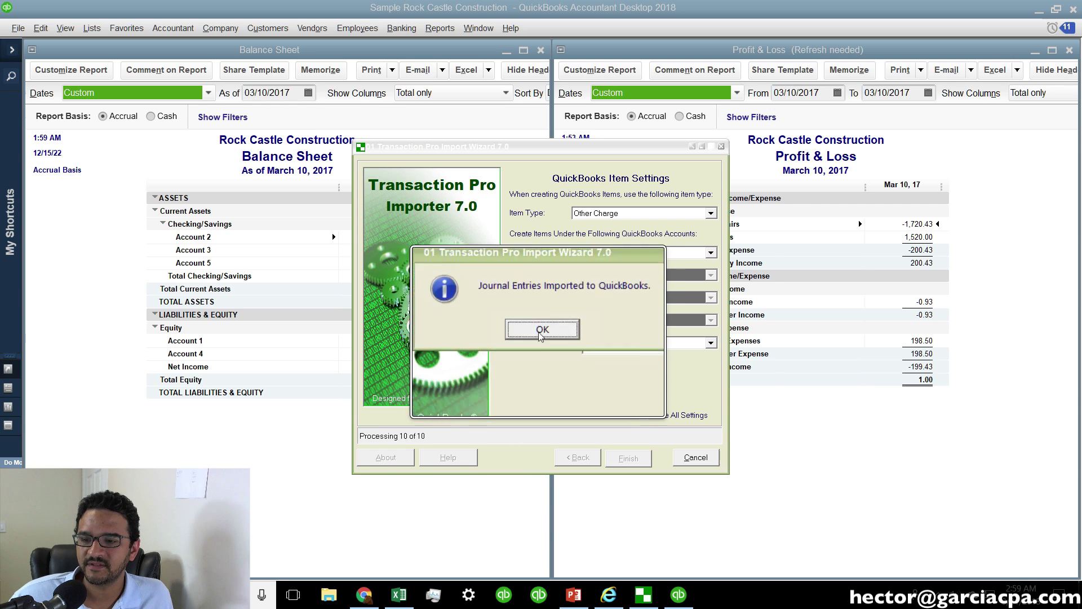
{"action": "left_click", "coordinate": [541, 330]}
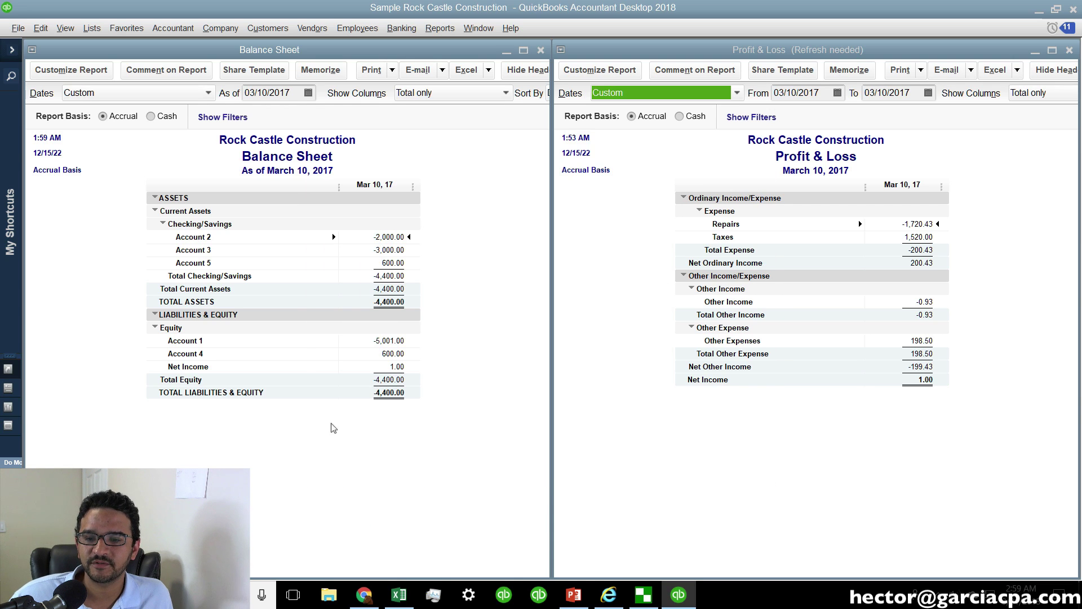
Refresh the Profit & Loss report, widen its window, and drill into Net Income to review the underlying transactions.
{"action": "left_click", "coordinate": [928, 440]}
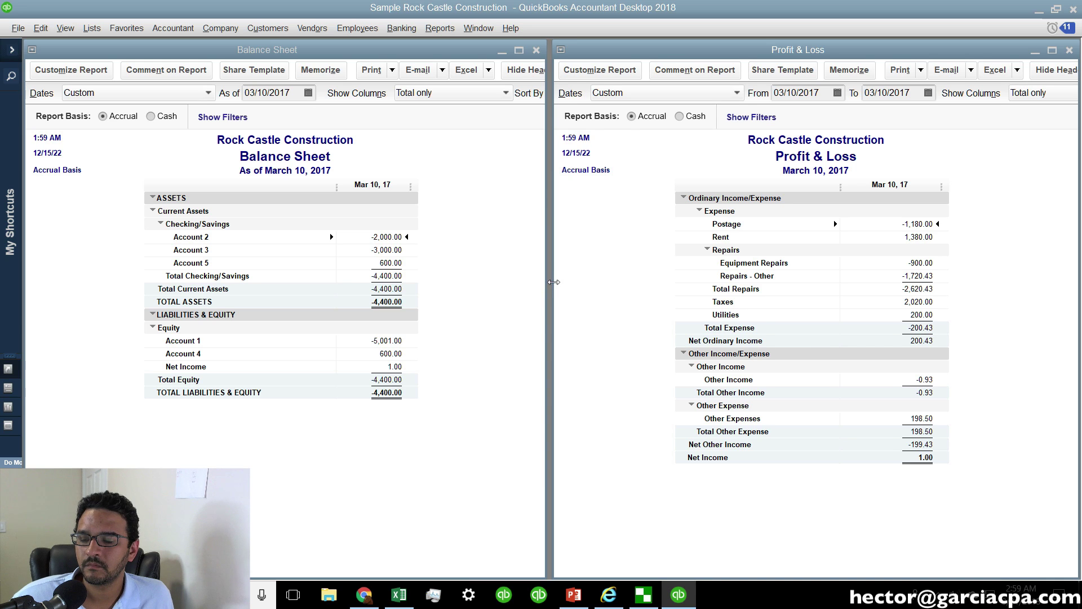
{"action": "left_click_drag", "start_coordinate": [554, 282], "coordinate": [538, 285]}
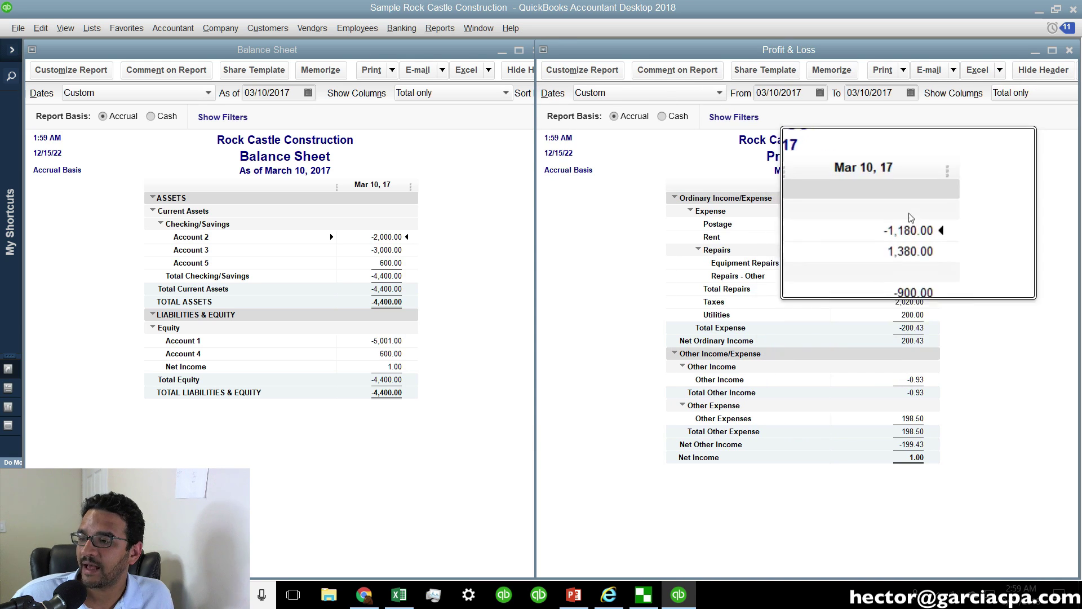
{"action": "double_click", "coordinate": [913, 457]}
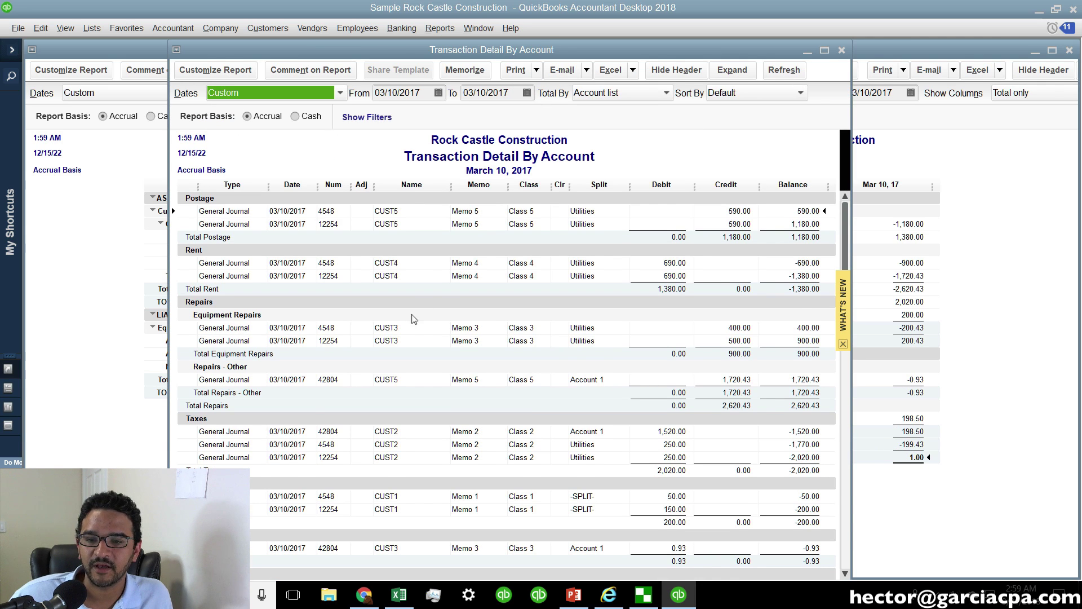
{"action": "scroll", "coordinate": [313, 295], "scroll_direction": "down", "scroll_amount": 2}
{"action": "scroll", "coordinate": [380, 338], "scroll_direction": "up", "scroll_amount": 2}
Open journal entry 12254 from Equipment Repairs and hide the list of selected entries to show all its lines.
{"action": "double_click", "coordinate": [326, 340]}
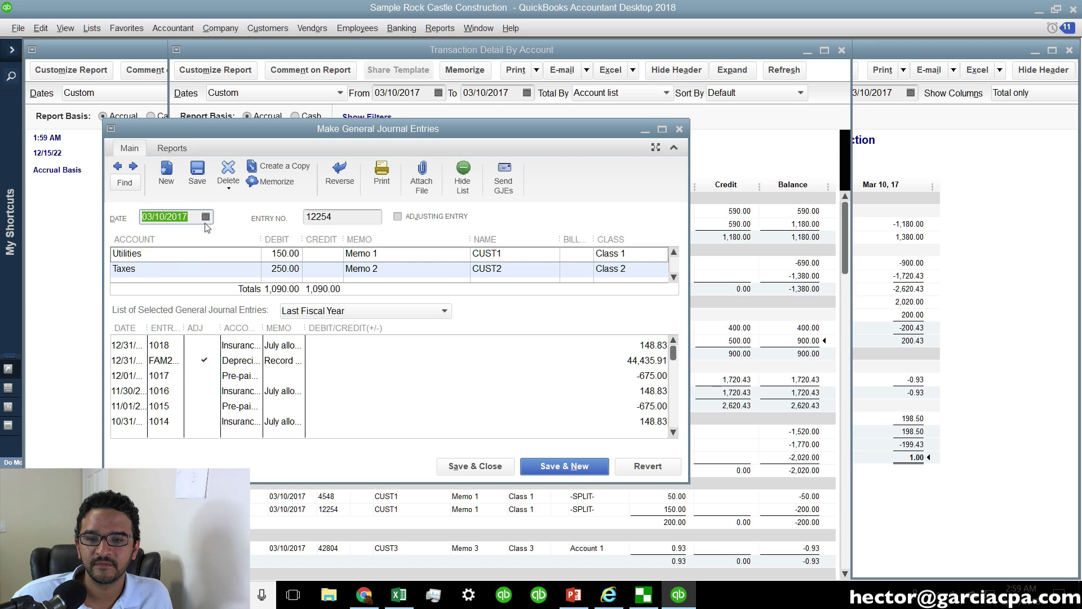
{"action": "left_click", "coordinate": [463, 179]}
{"action": "double_click", "coordinate": [318, 217]}
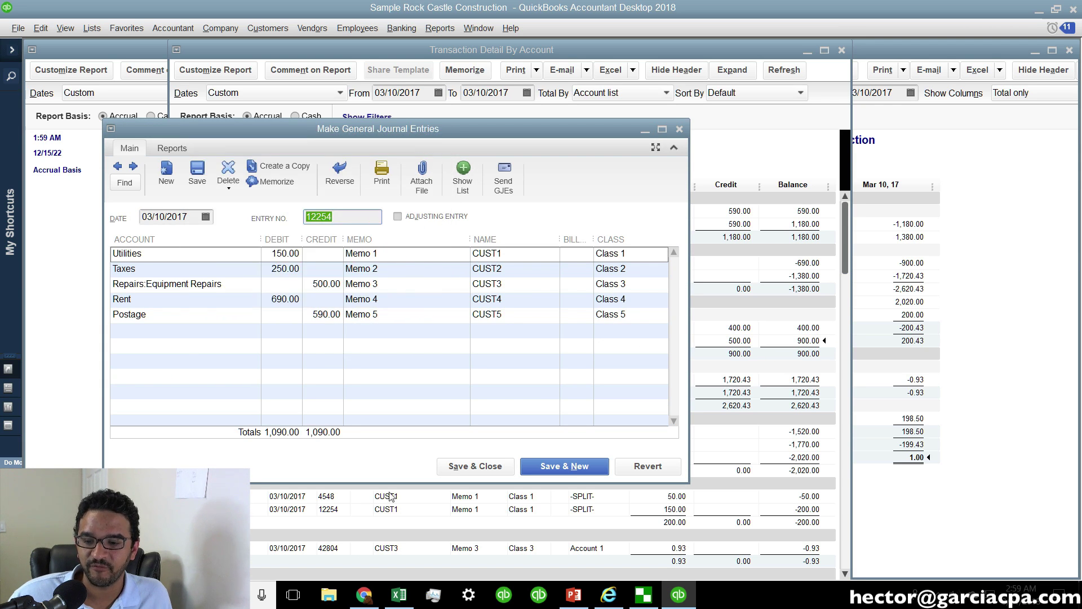
Compare entry 12254 with rows 7 to 11 of the Excel sheet, and close the journal entry window in QuickBooks.
{"action": "left_click", "coordinate": [399, 594]}
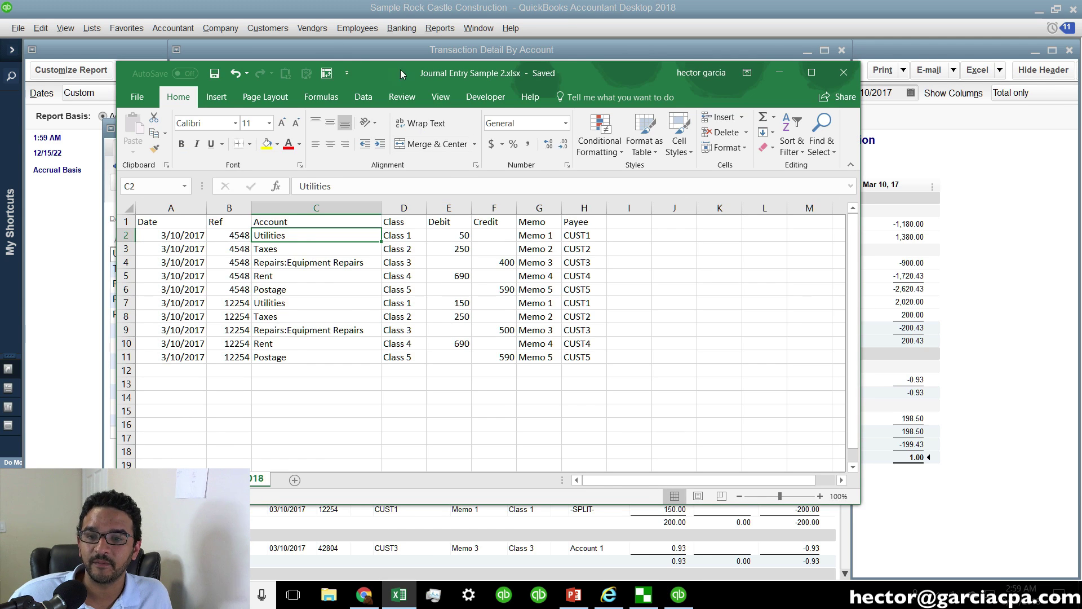
{"action": "left_click_drag", "start_coordinate": [396, 70], "coordinate": [703, 63]}
{"action": "left_click_drag", "start_coordinate": [474, 297], "coordinate": [883, 357]}
{"action": "mouse_move", "coordinate": [685, 62]}
{"action": "left_mouse_down"}
{"action": "mouse_move", "coordinate": [1043, 100]}
{"action": "mouse_move", "coordinate": [673, 74]}
{"action": "left_mouse_up"}
{"action": "left_click", "coordinate": [111, 130]}
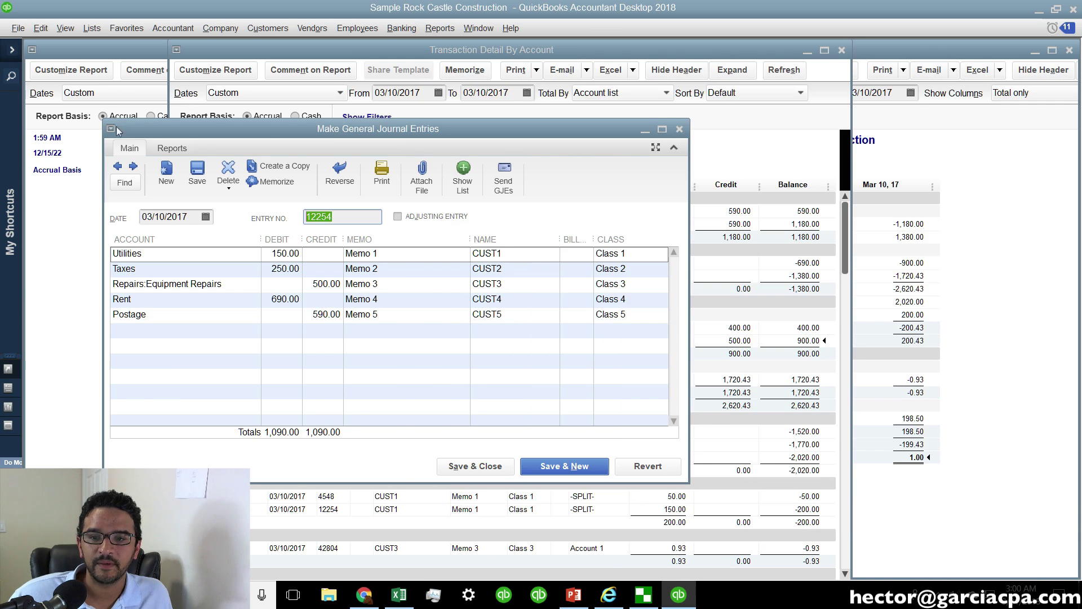
{"action": "double_click", "coordinate": [111, 129]}
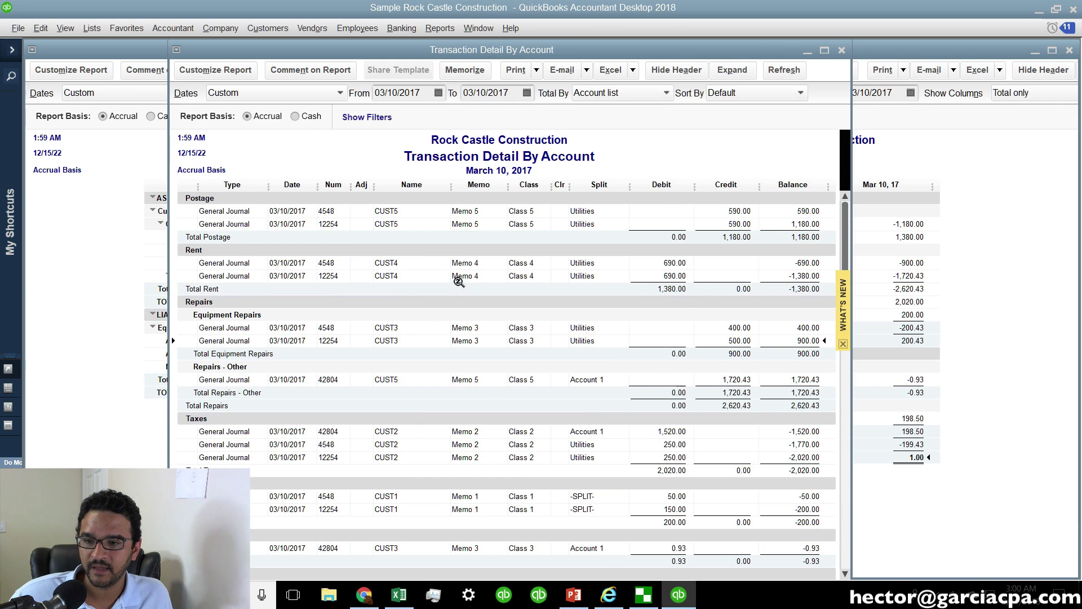
Open journal entry 4548 from the Rent transactions and compare it with rows 2 to 6 of the Excel sheet.
{"action": "double_click", "coordinate": [468, 261]}
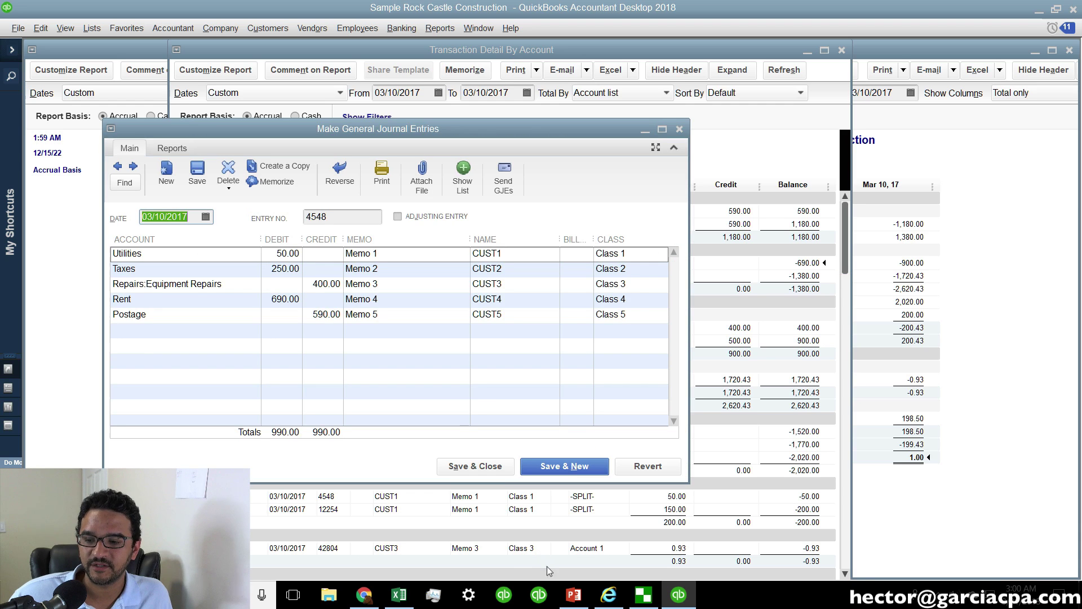
{"action": "left_click", "coordinate": [398, 595]}
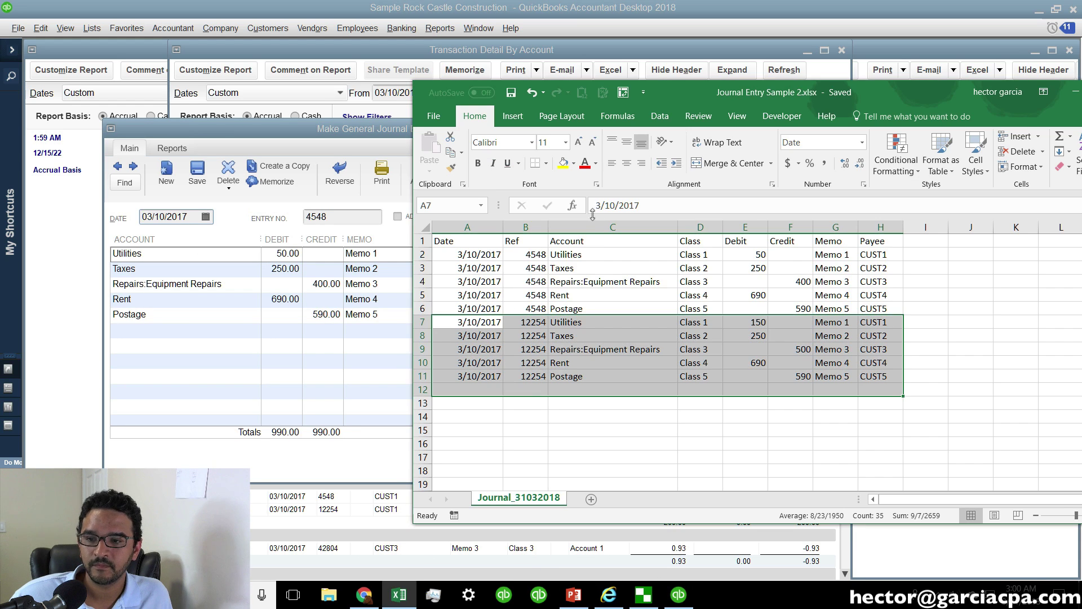
{"action": "left_click_drag", "start_coordinate": [474, 256], "coordinate": [877, 309]}
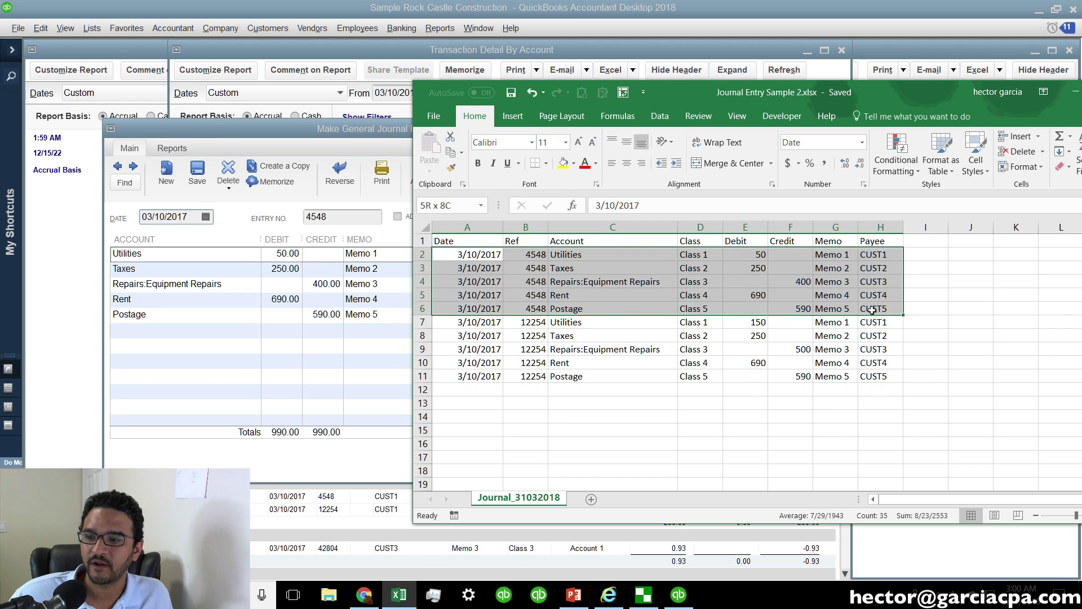
{"action": "left_click", "coordinate": [643, 90]}
{"action": "left_click", "coordinate": [749, 89]}
{"action": "left_click_drag", "start_coordinate": [747, 89], "coordinate": [613, 81]}
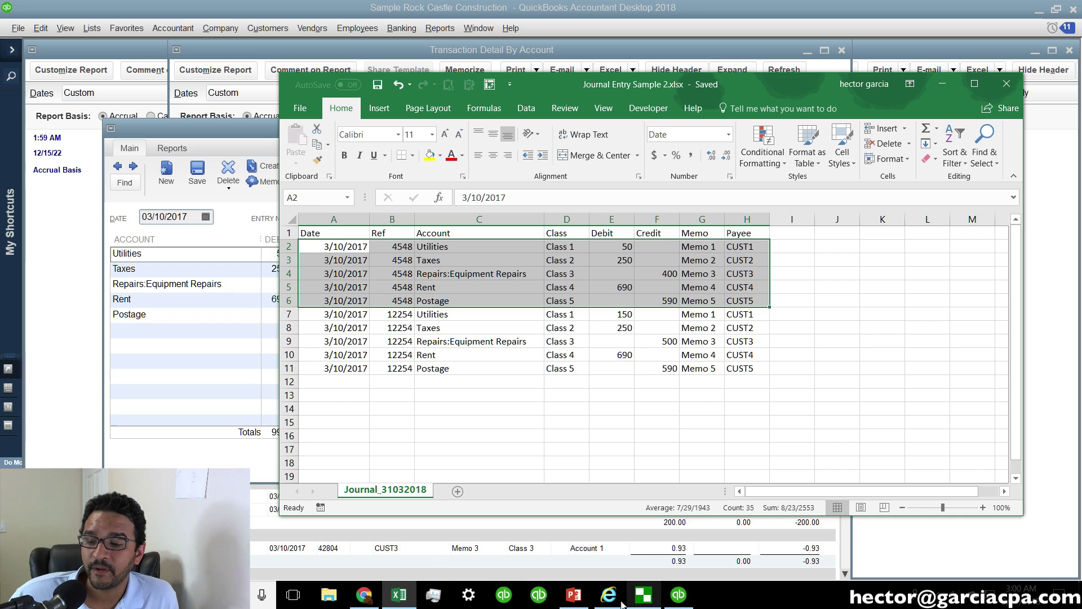
Switch to the Transaction Pro Importer slide in PowerPoint, and bring the import wizard in front of it.
{"action": "left_click", "coordinate": [571, 596]}
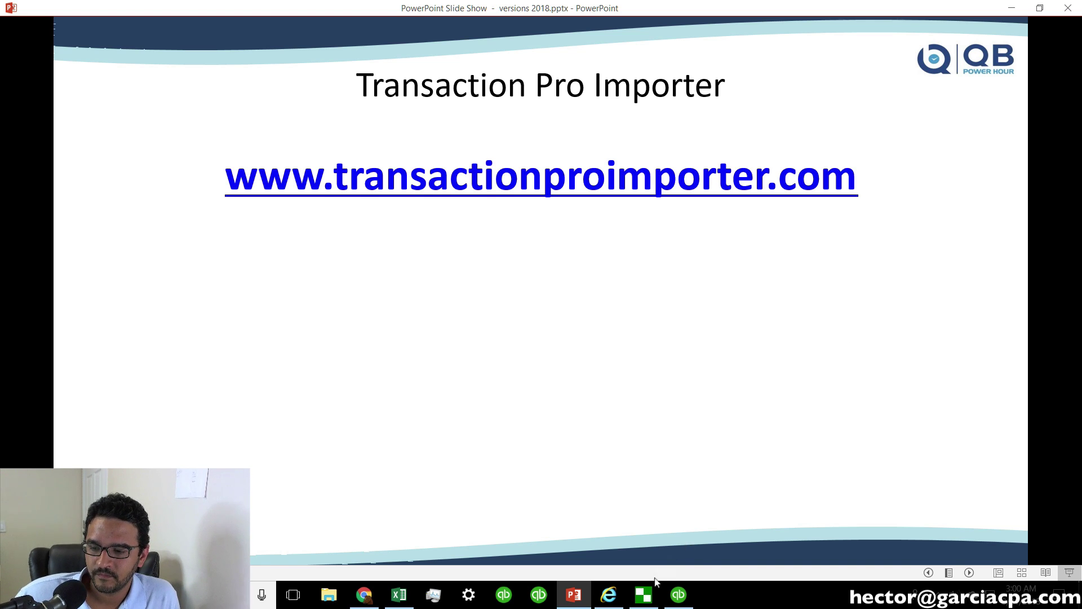
{"action": "left_click", "coordinate": [644, 594]}
{"action": "left_click", "coordinate": [750, 463]}
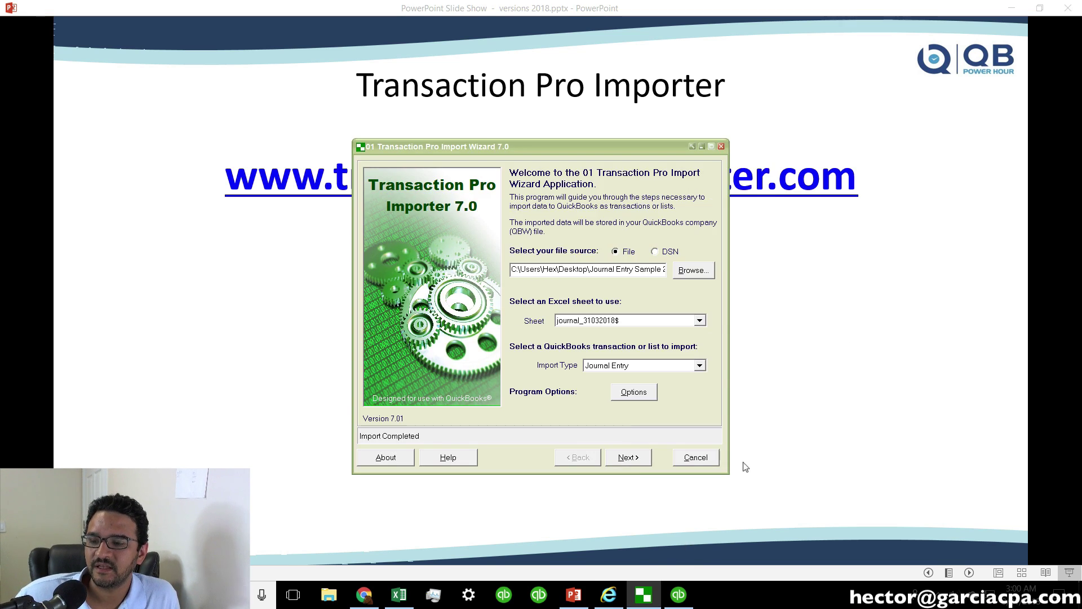
Look through the transaction and list types available for import, keeping Journal Entry as the import type.
{"action": "left_click", "coordinate": [662, 368]}
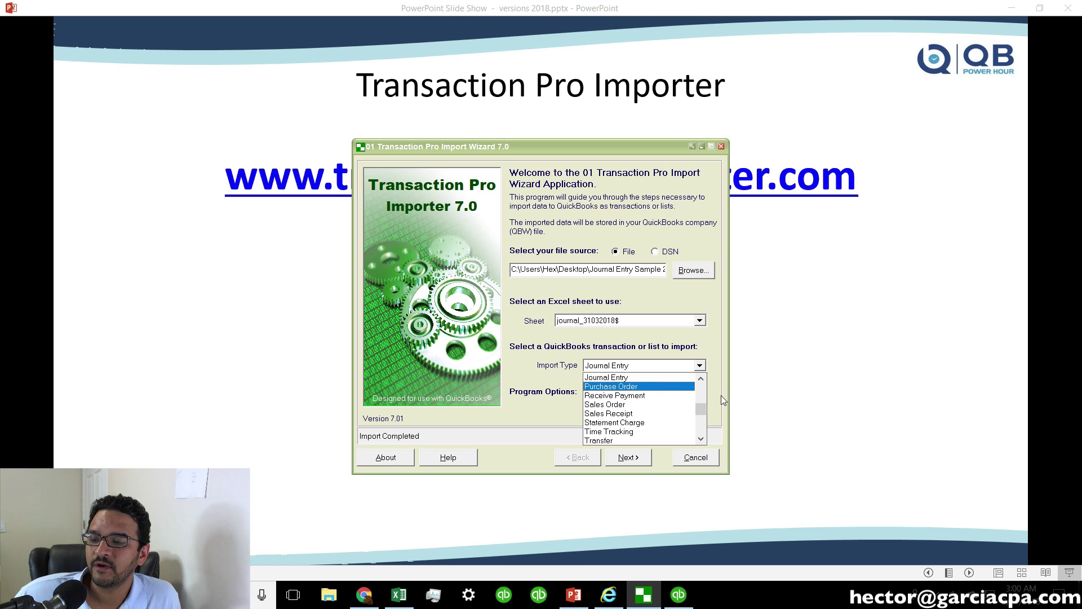
{"action": "left_click", "coordinate": [708, 407]}
{"action": "left_click", "coordinate": [699, 365]}
{"action": "scroll", "coordinate": [620, 389], "scroll_direction": "up", "scroll_amount": 5}
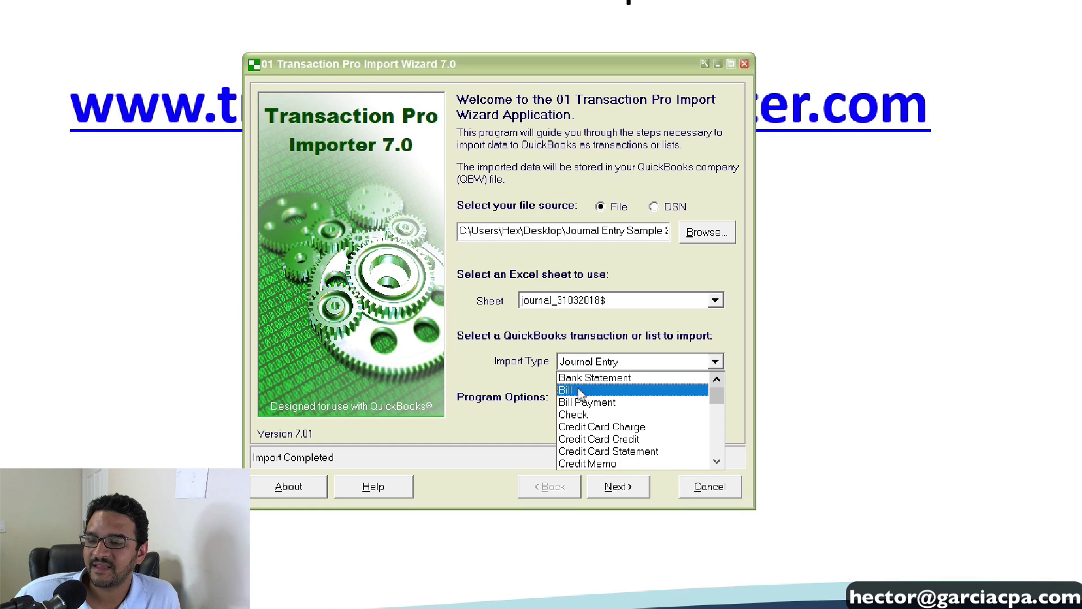
{"action": "left_click", "coordinate": [717, 461]}
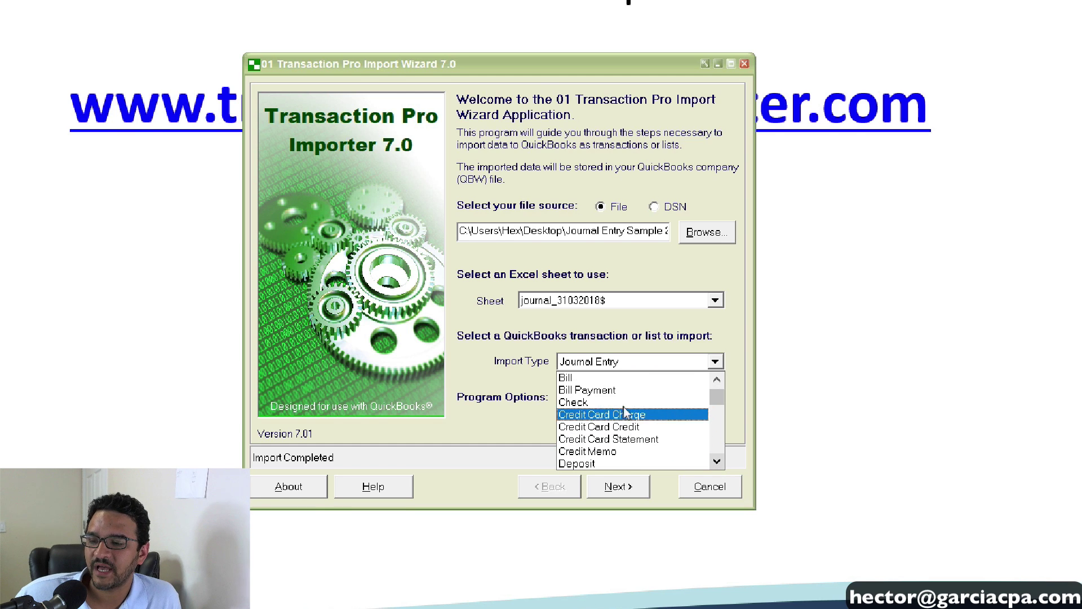
{"action": "left_click", "coordinate": [716, 462]}
{"action": "left_click", "coordinate": [716, 462]}
{"action": "left_click", "coordinate": [716, 461]}
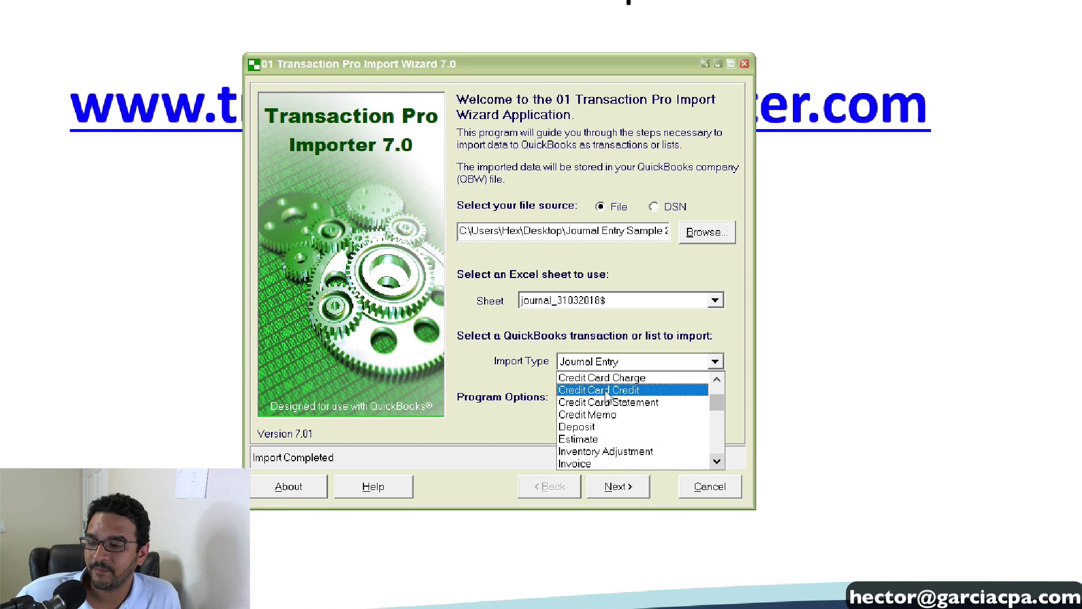
{"action": "scroll", "coordinate": [717, 468], "scroll_direction": "down", "scroll_amount": 1}
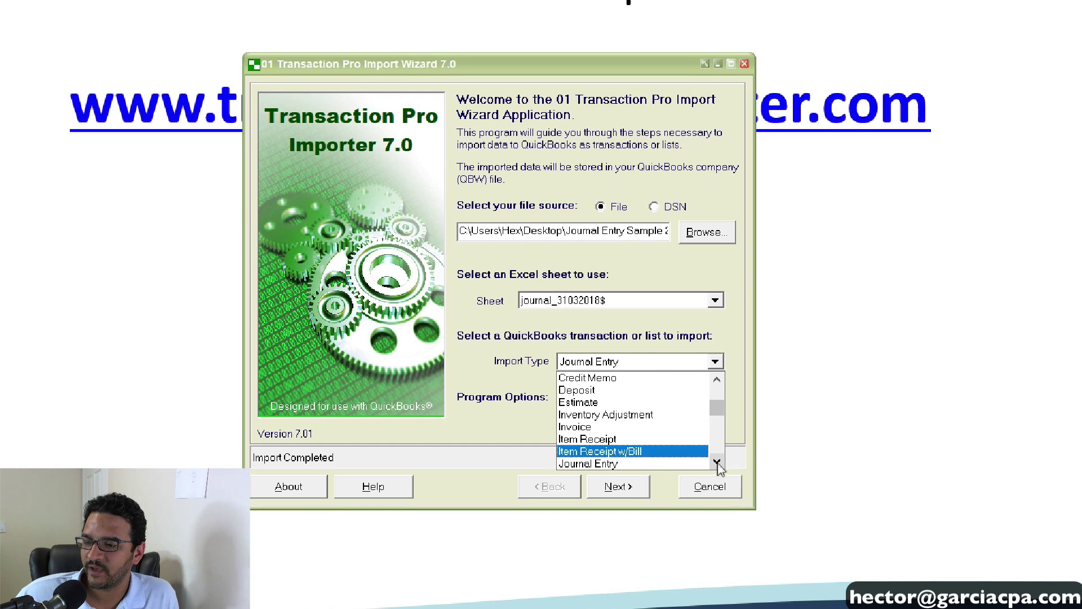
{"action": "scroll", "coordinate": [720, 468], "scroll_direction": "down", "scroll_amount": 1}
{"action": "key", "text": "Down"}
{"action": "key", "text": "Down"}
{"action": "key", "text": "Down"}
{"action": "key", "text": "Down"}
{"action": "key", "text": "Down"}
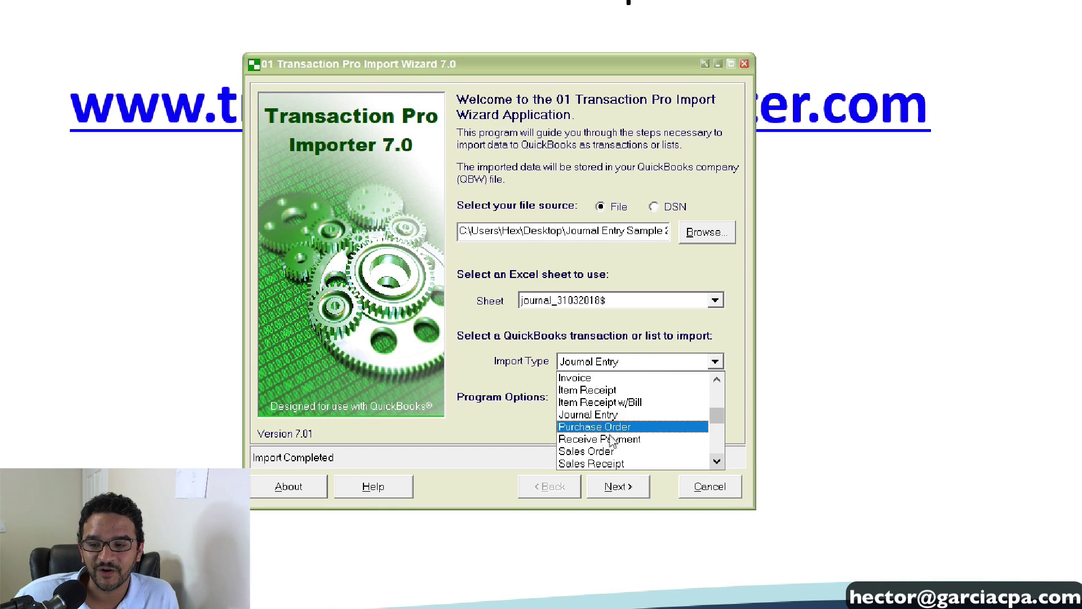
{"action": "scroll", "coordinate": [722, 468], "scroll_direction": "down", "scroll_amount": 1}
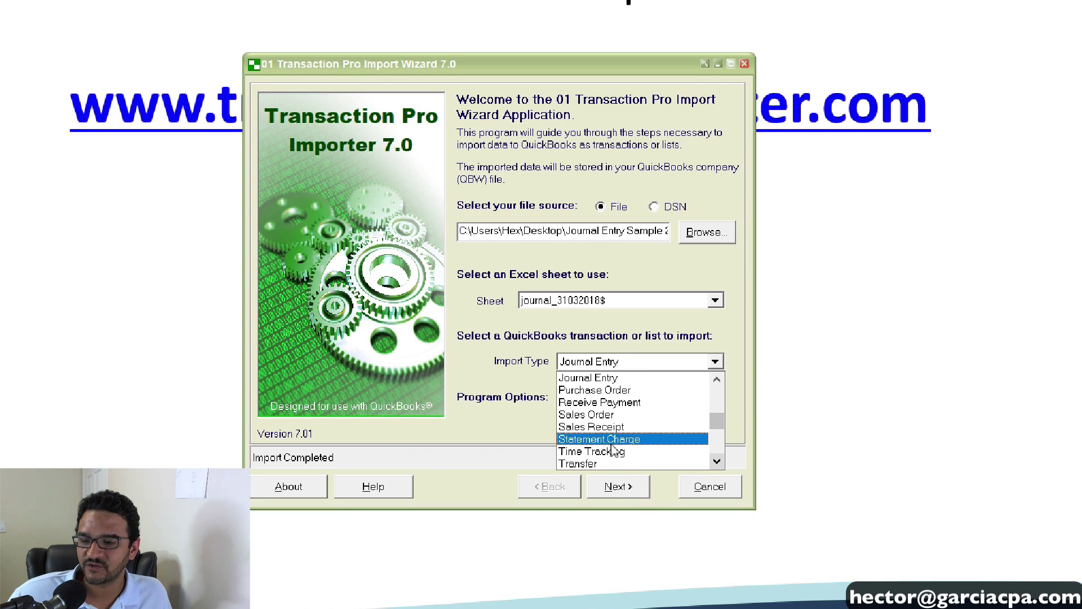
{"action": "left_click", "coordinate": [717, 463]}
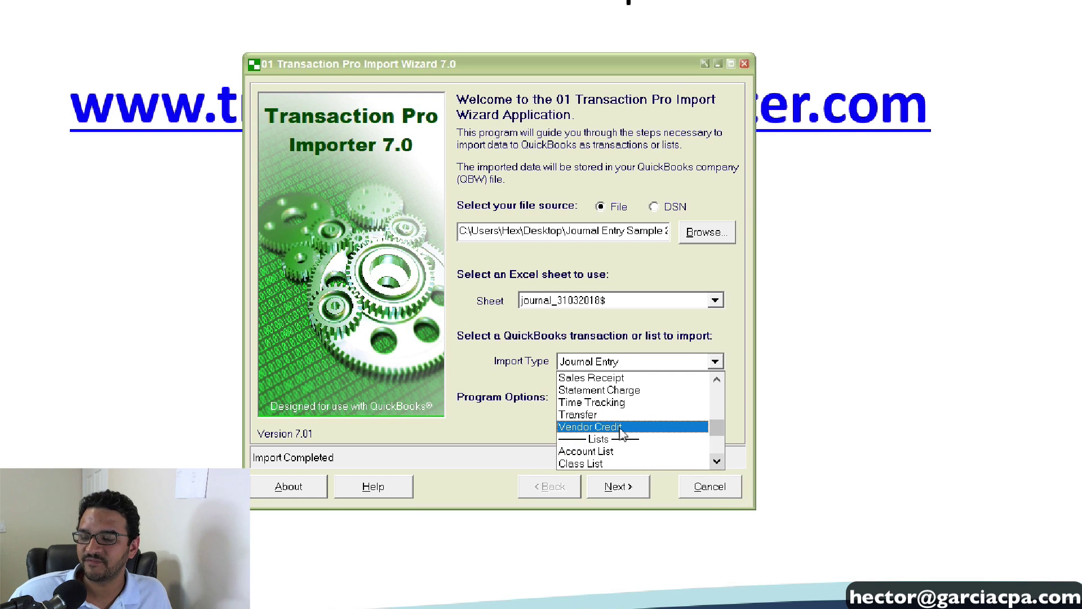
{"action": "left_click", "coordinate": [717, 442]}
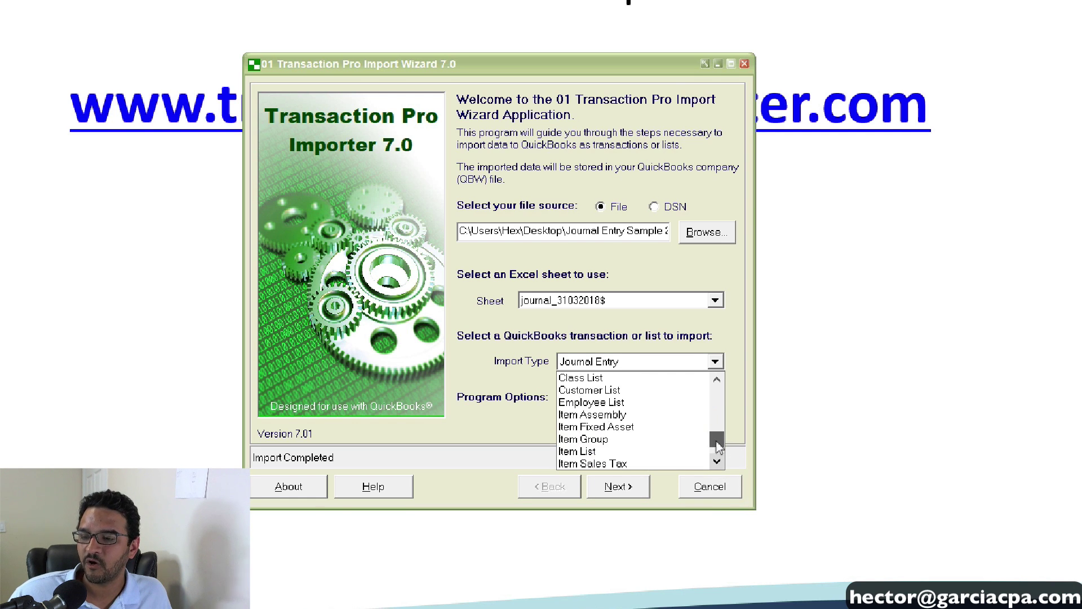
{"action": "left_click", "coordinate": [489, 402]}
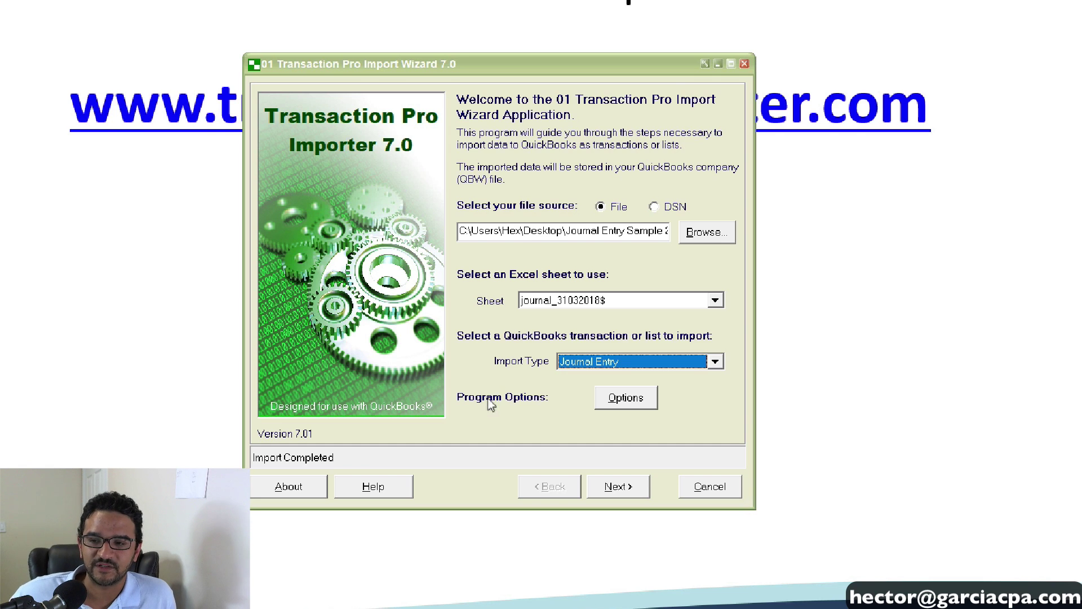